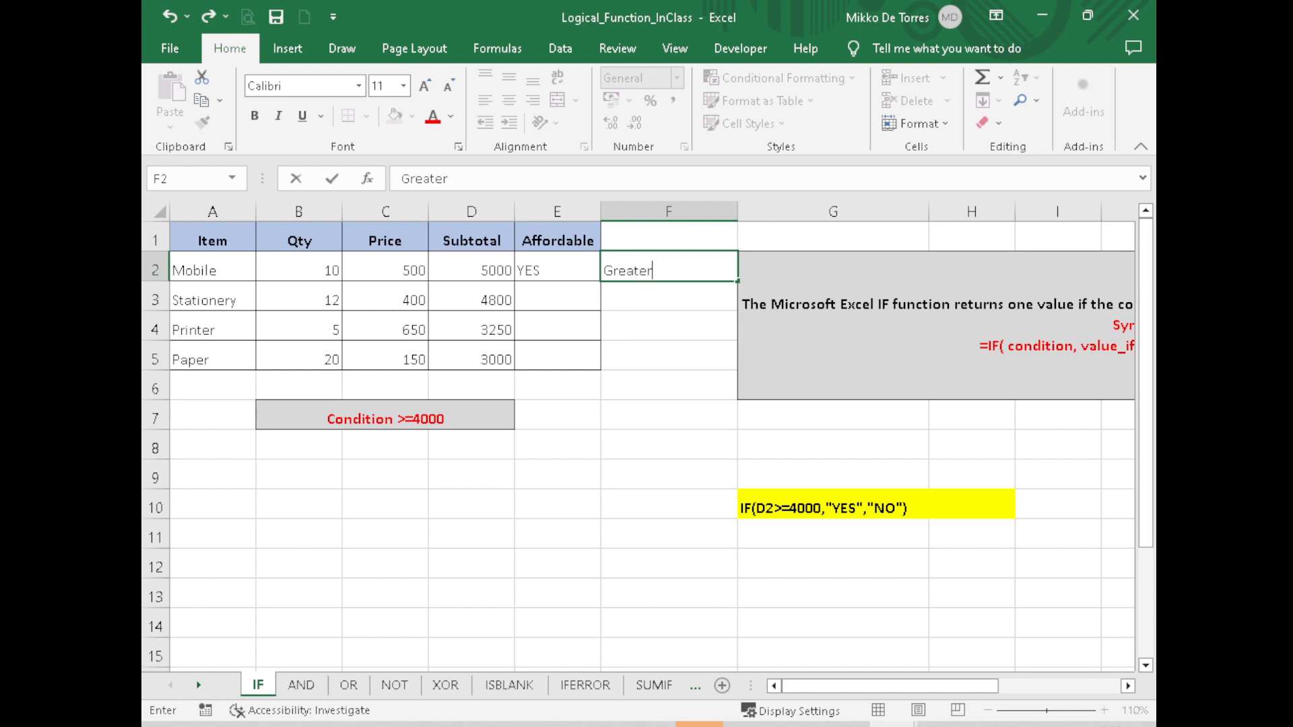
Step: Complete the F2 note as "Greater than 4000" and copy the IF formula from E2 down to E3
{"action": "type", "text": "4000"}
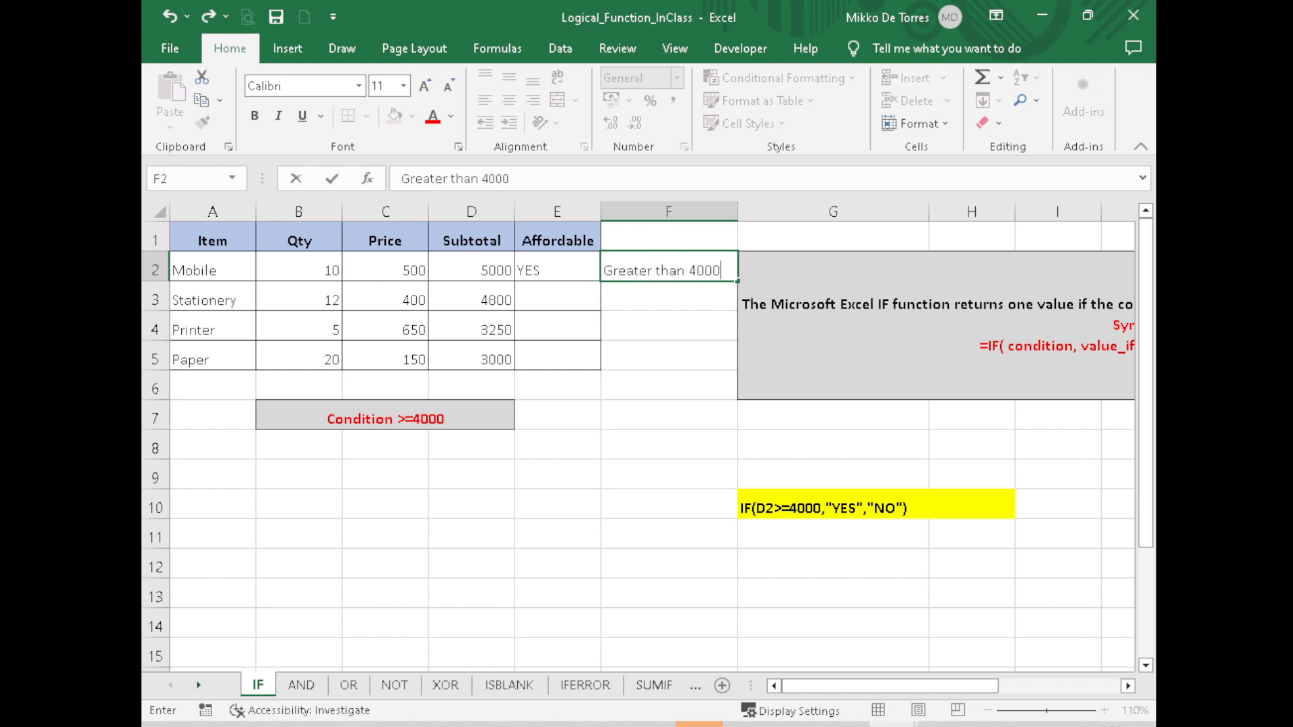
{"action": "left_click", "coordinate": [627, 357]}
{"action": "left_click", "coordinate": [561, 271]}
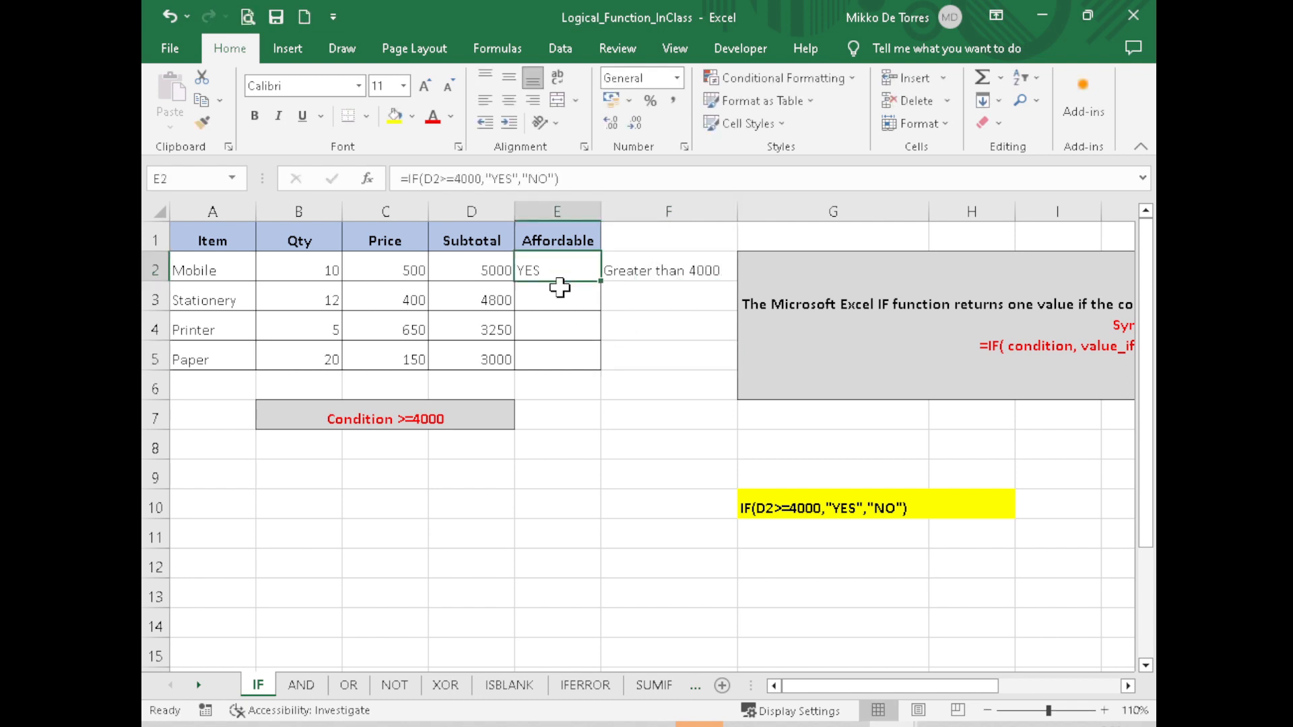
{"action": "left_click_drag", "start_coordinate": [601, 281], "coordinate": [597, 307]}
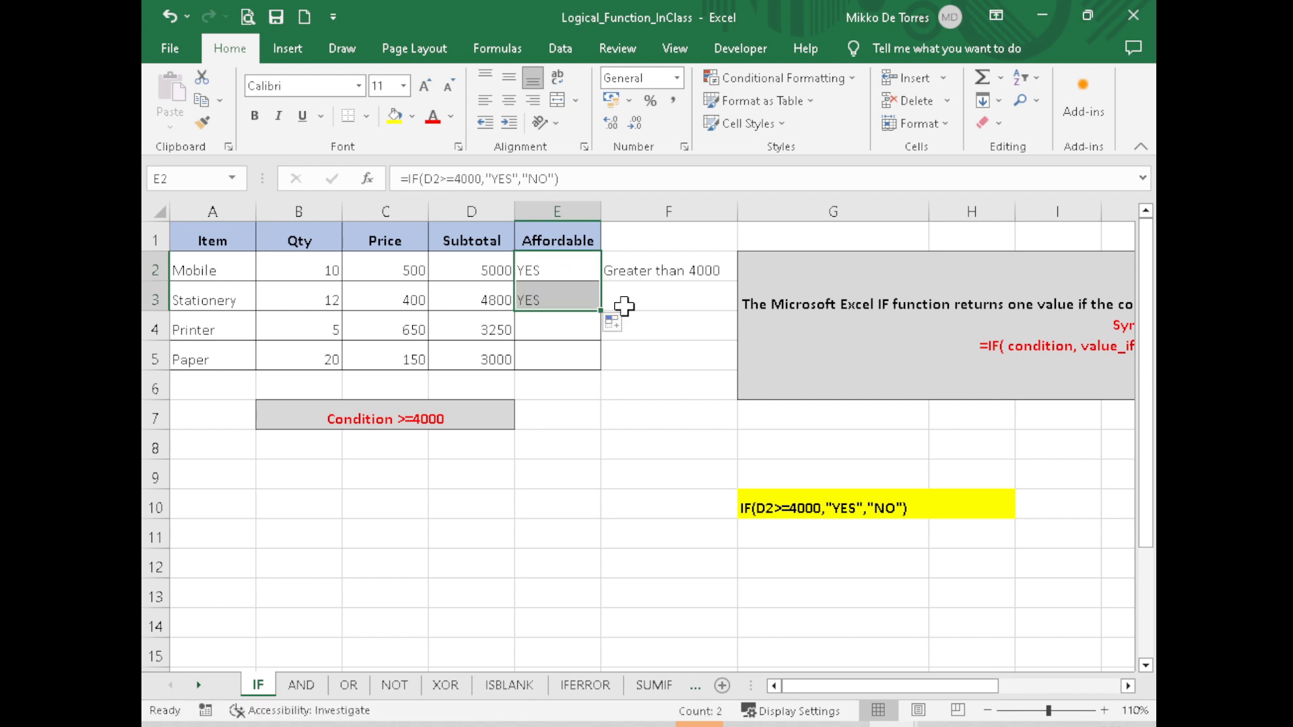
{"action": "left_click", "coordinate": [620, 306]}
{"action": "left_click", "coordinate": [546, 300]}
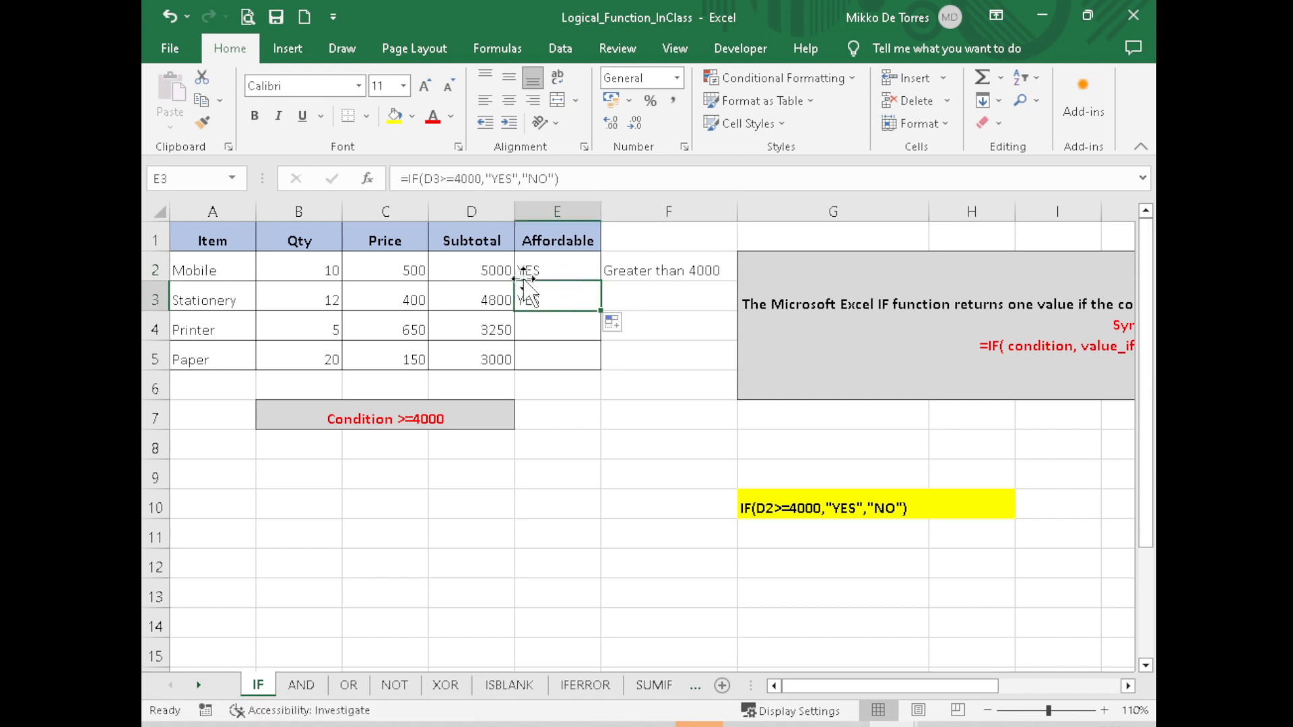
Step: Copy the note from F2 down to F3 and correct the copy to read "Greater than 4000"
{"action": "left_click", "coordinate": [640, 268]}
{"action": "left_click_drag", "start_coordinate": [737, 281], "coordinate": [737, 301]}
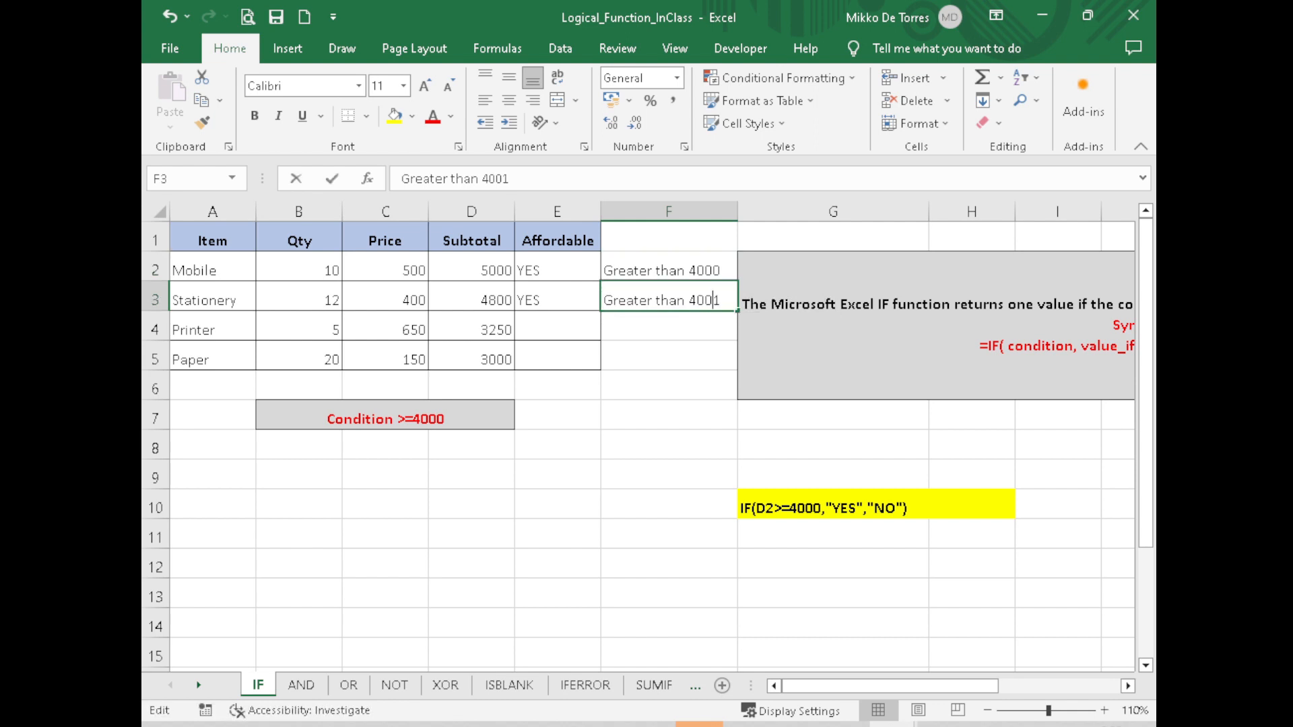
{"action": "double_click", "coordinate": [714, 300]}
{"action": "key", "text": "BackSpace"}
{"action": "type", "text": "0"}
{"action": "left_click", "coordinate": [719, 342]}
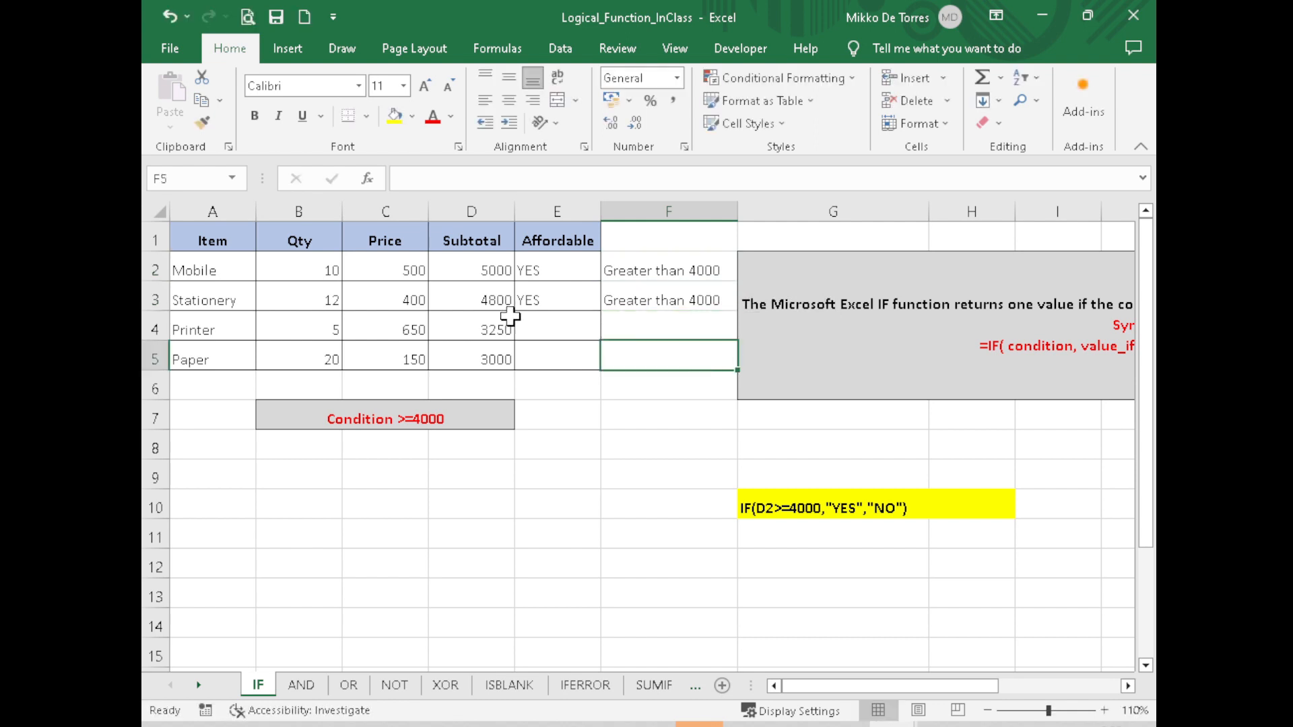
Step: Copy the IF formula from E3 down to E4 and enter the note "Less than 4000" in F4
{"action": "left_click", "coordinate": [498, 323]}
{"action": "left_click", "coordinate": [561, 298]}
{"action": "left_click_drag", "start_coordinate": [604, 313], "coordinate": [598, 329]}
{"action": "left_click", "coordinate": [648, 319]}
{"action": "type", "text": "Le"}
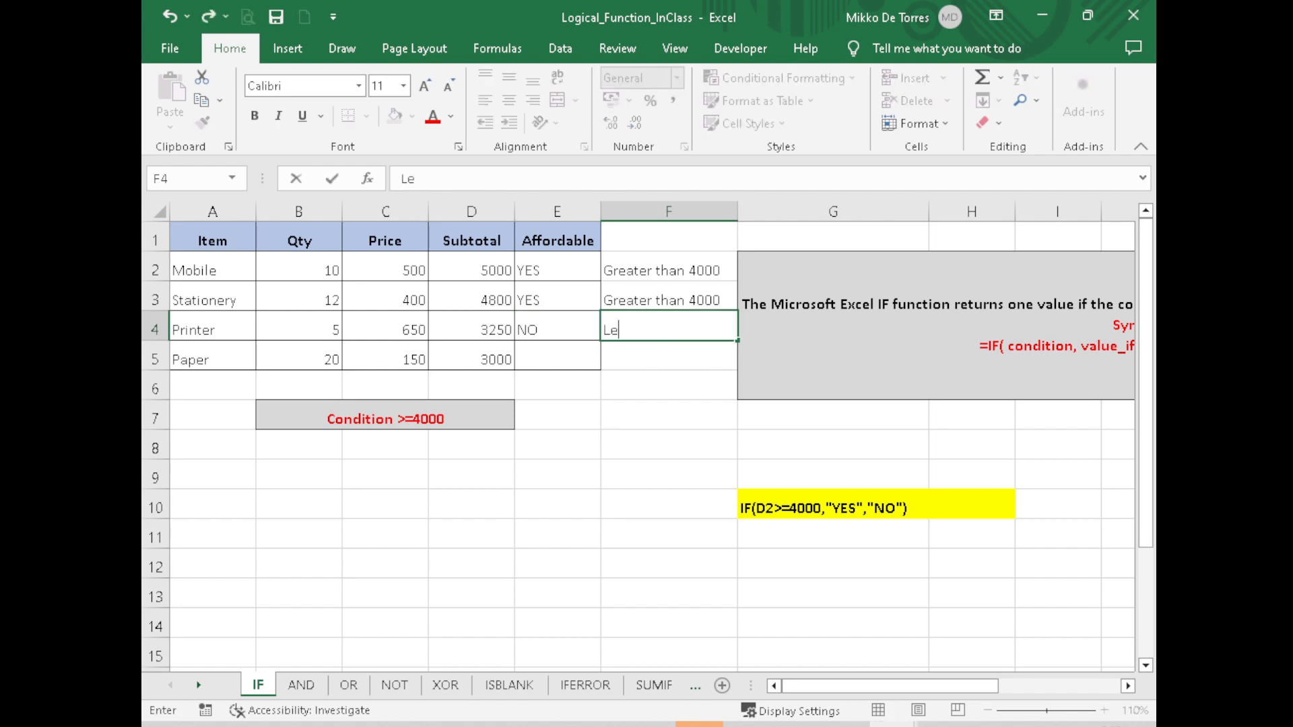
{"action": "type", "text": "ss than 4000"}
{"action": "key", "text": "Return"}
Step: Copy the IF formula from E4 down to E5 for the Paper row
{"action": "left_click", "coordinate": [574, 355]}
{"action": "left_click", "coordinate": [578, 326]}
{"action": "left_click_drag", "start_coordinate": [601, 341], "coordinate": [601, 370]}
{"action": "left_click", "coordinate": [639, 359]}
Step: Copy the note from F4 down to F5 and correct the copy to read "Less than 4000"
{"action": "left_click", "coordinate": [674, 329]}
{"action": "left_click_drag", "start_coordinate": [738, 341], "coordinate": [739, 357]}
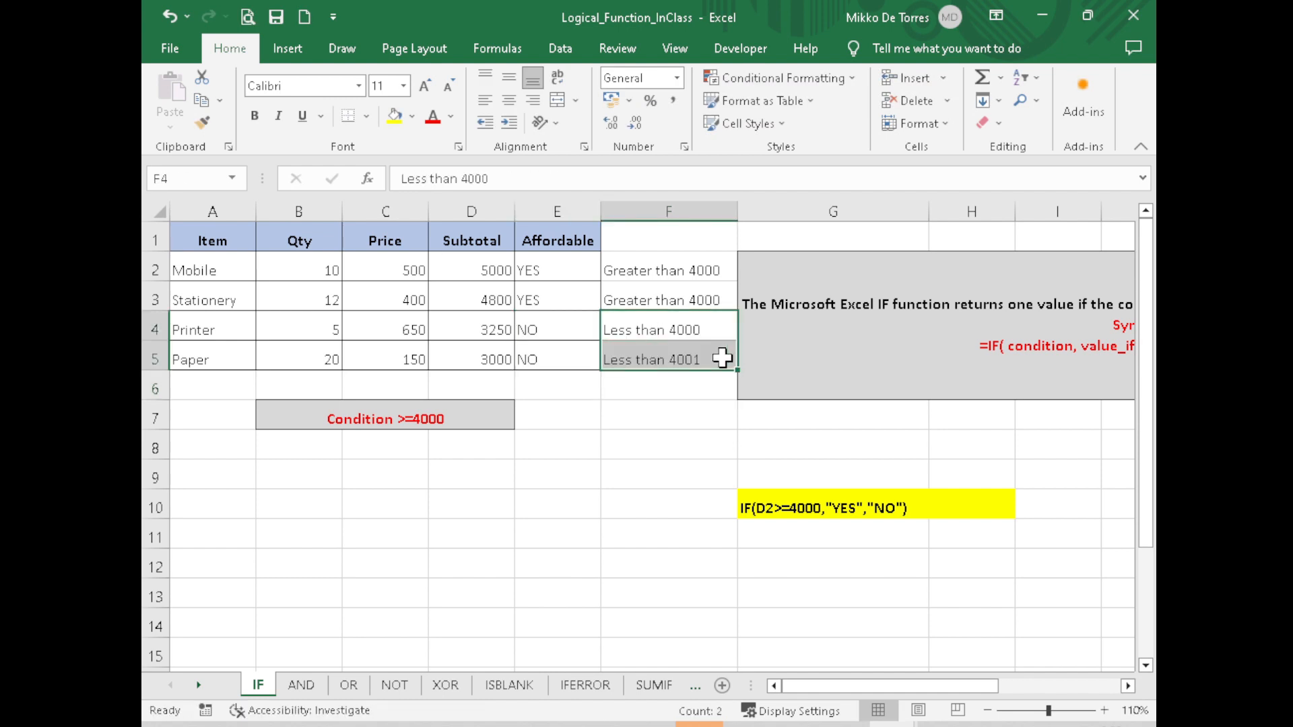
{"action": "double_click", "coordinate": [702, 359]}
{"action": "key", "text": "BackSpace"}
{"action": "type", "text": "0"}
{"action": "left_click", "coordinate": [693, 513]}
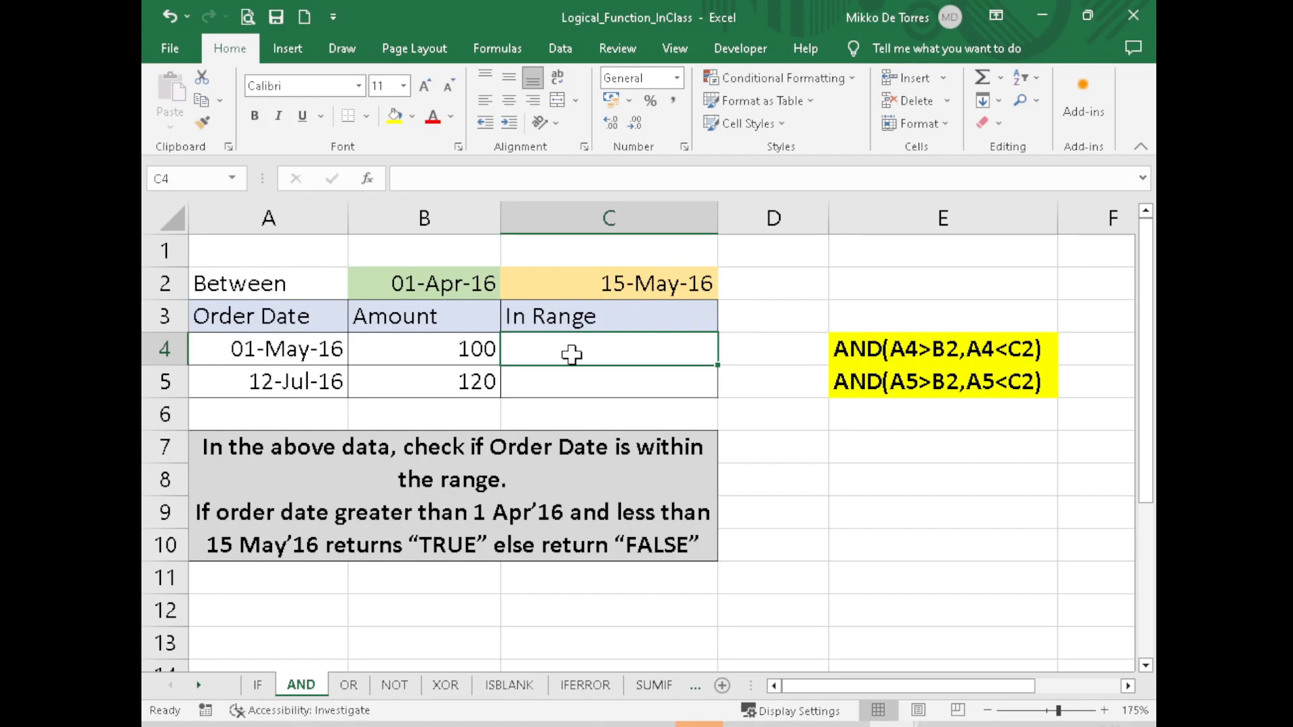
Step: On the AND sheet, enter =AND(A4>B2,A4<C2) in C4 to test whether the first order date is in range
{"action": "left_click", "coordinate": [282, 462]}
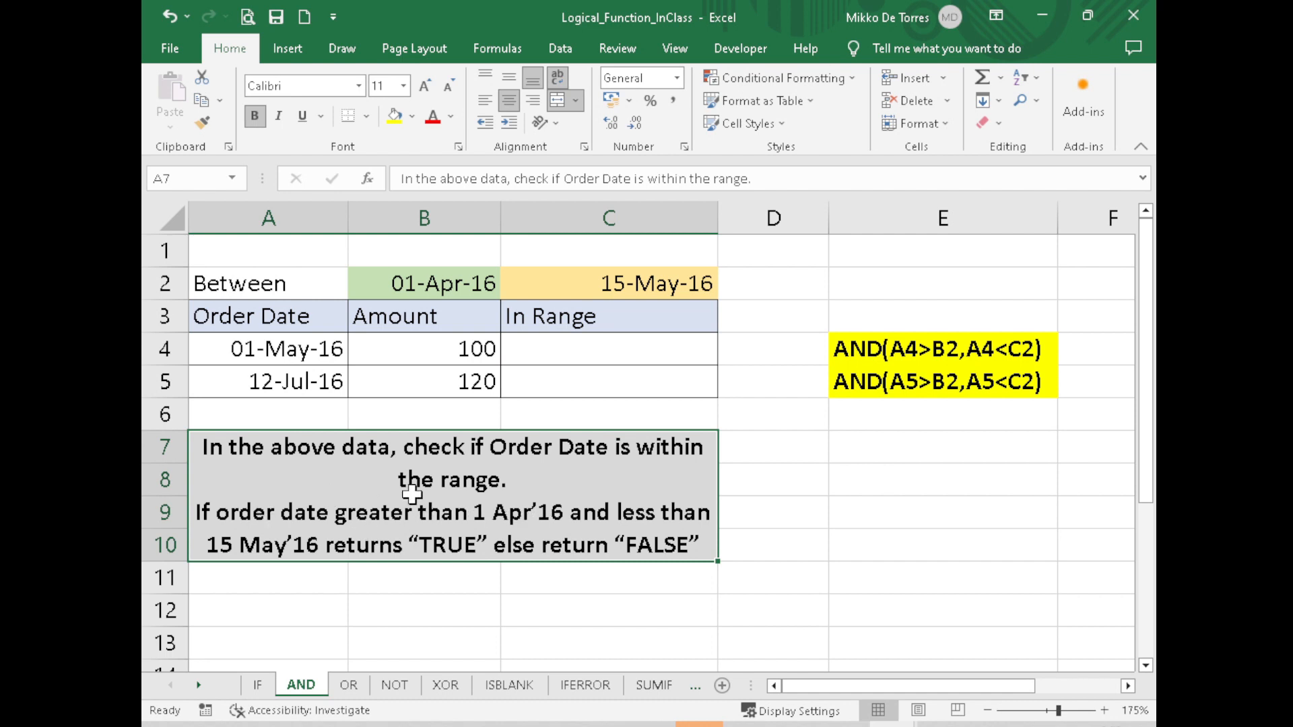
{"action": "left_click", "coordinate": [559, 341]}
{"action": "type", "text": "="}
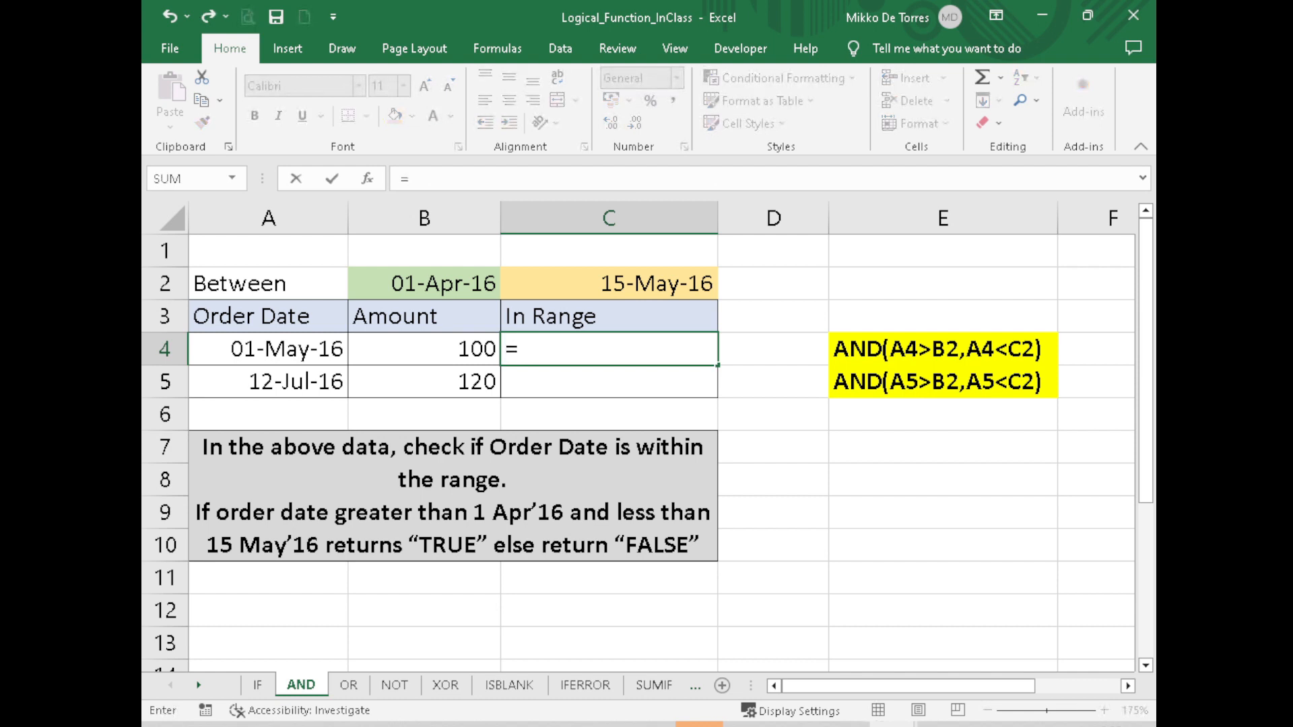
{"action": "type", "text": "AND("}
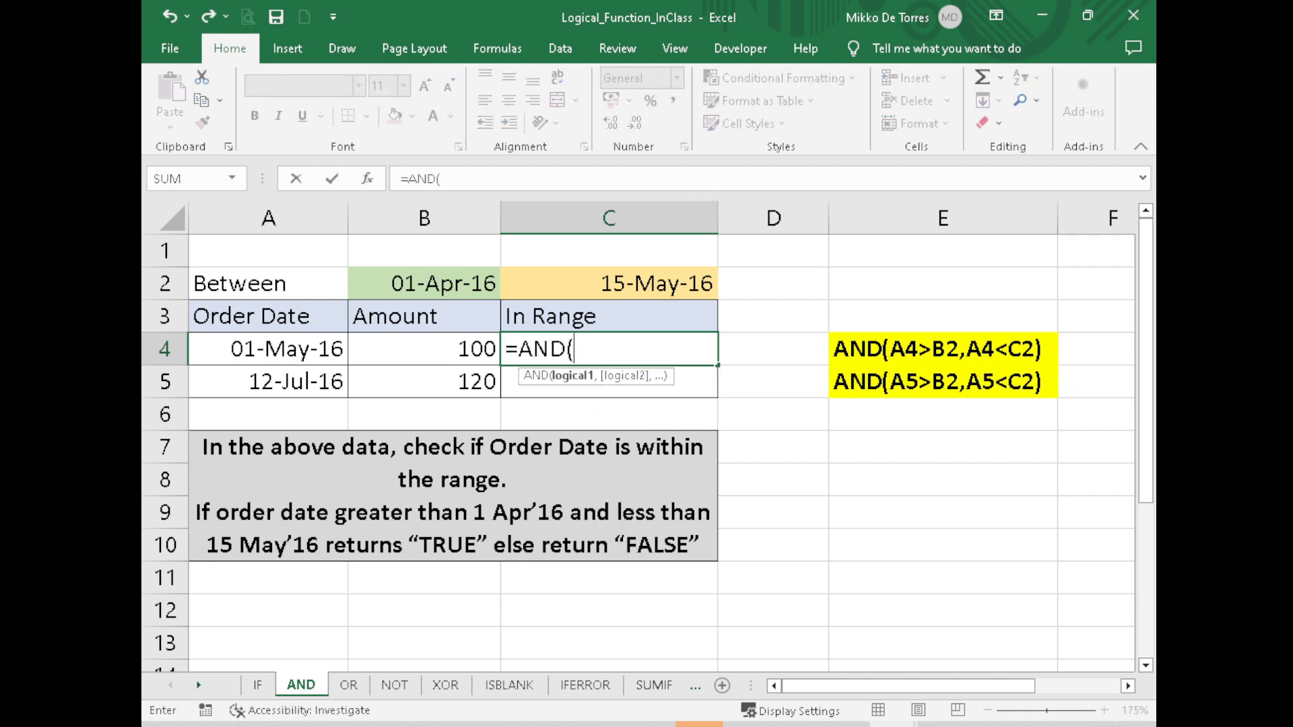
{"action": "type", "text": "A"}
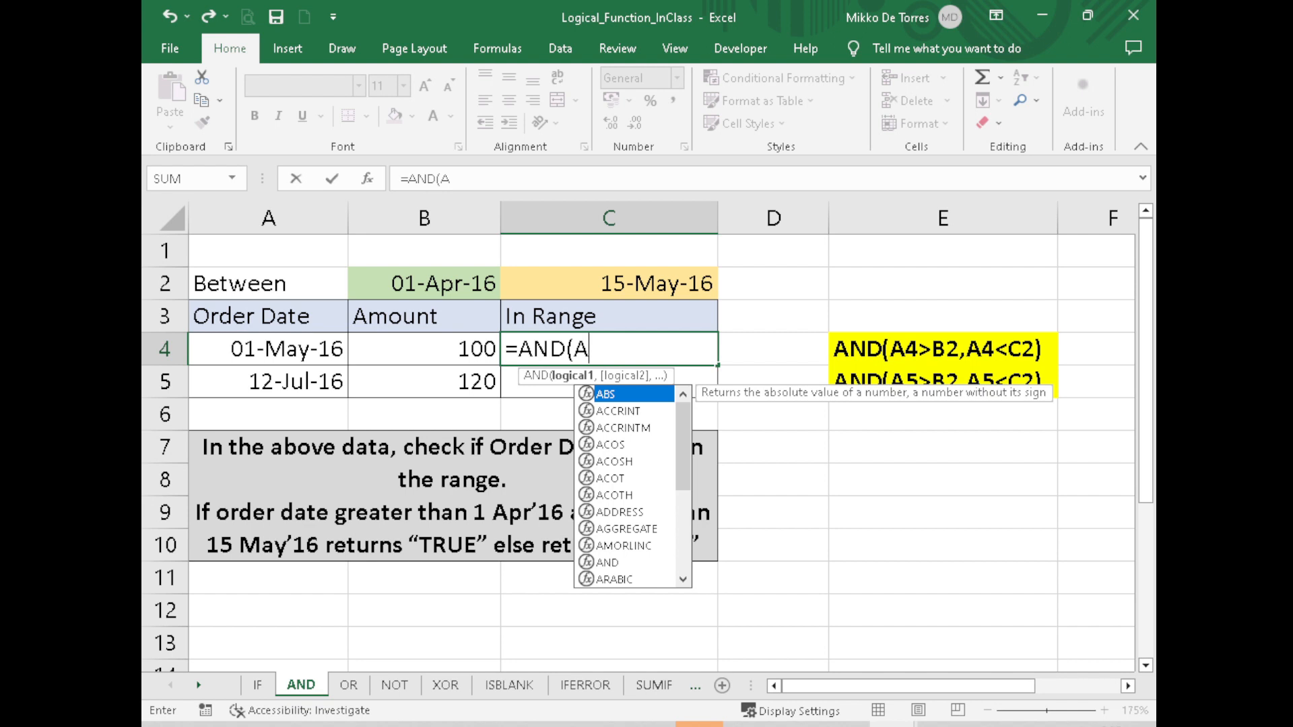
{"action": "type", "text": "4>"}
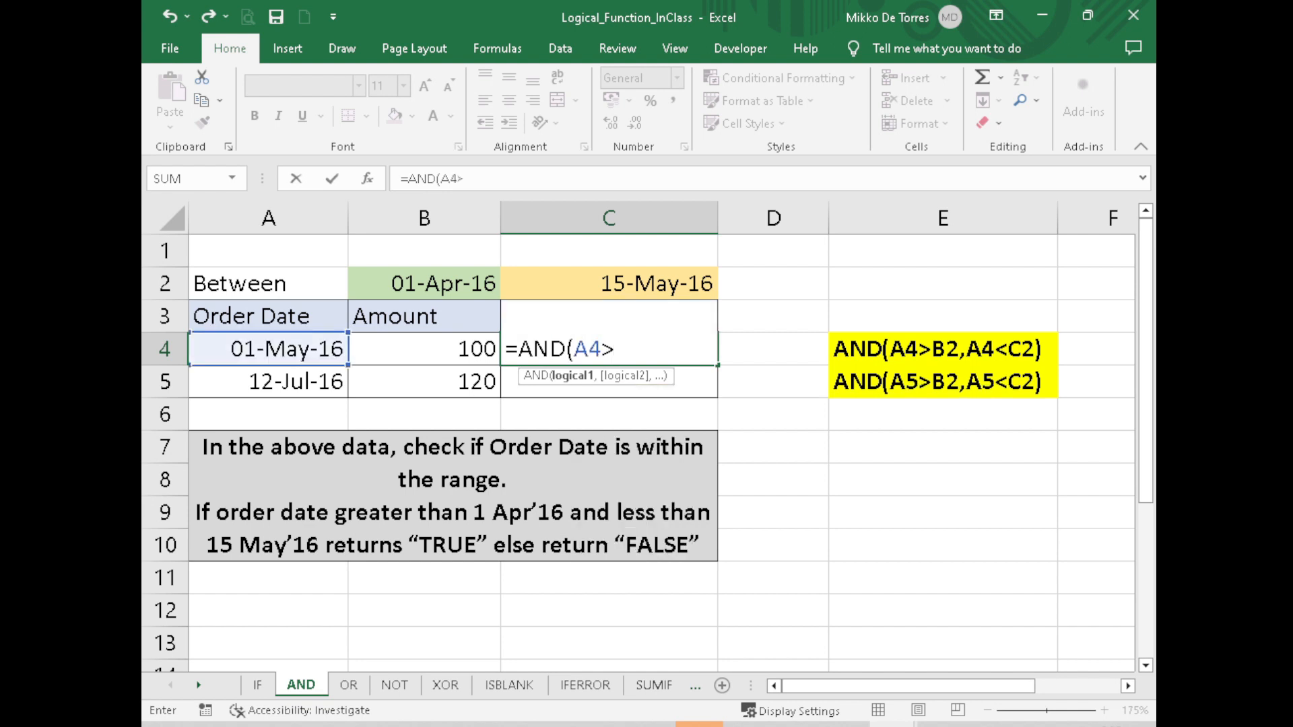
{"action": "type", "text": "B"}
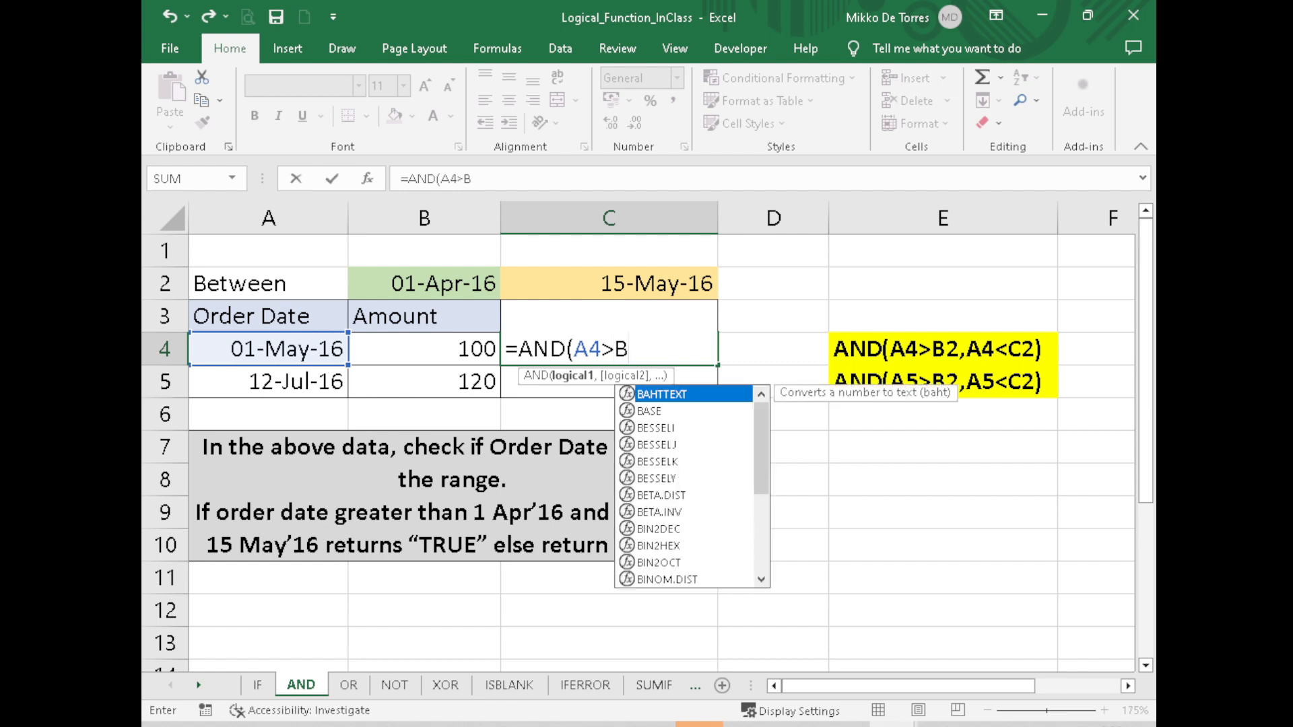
{"action": "type", "text": "2,A4"}
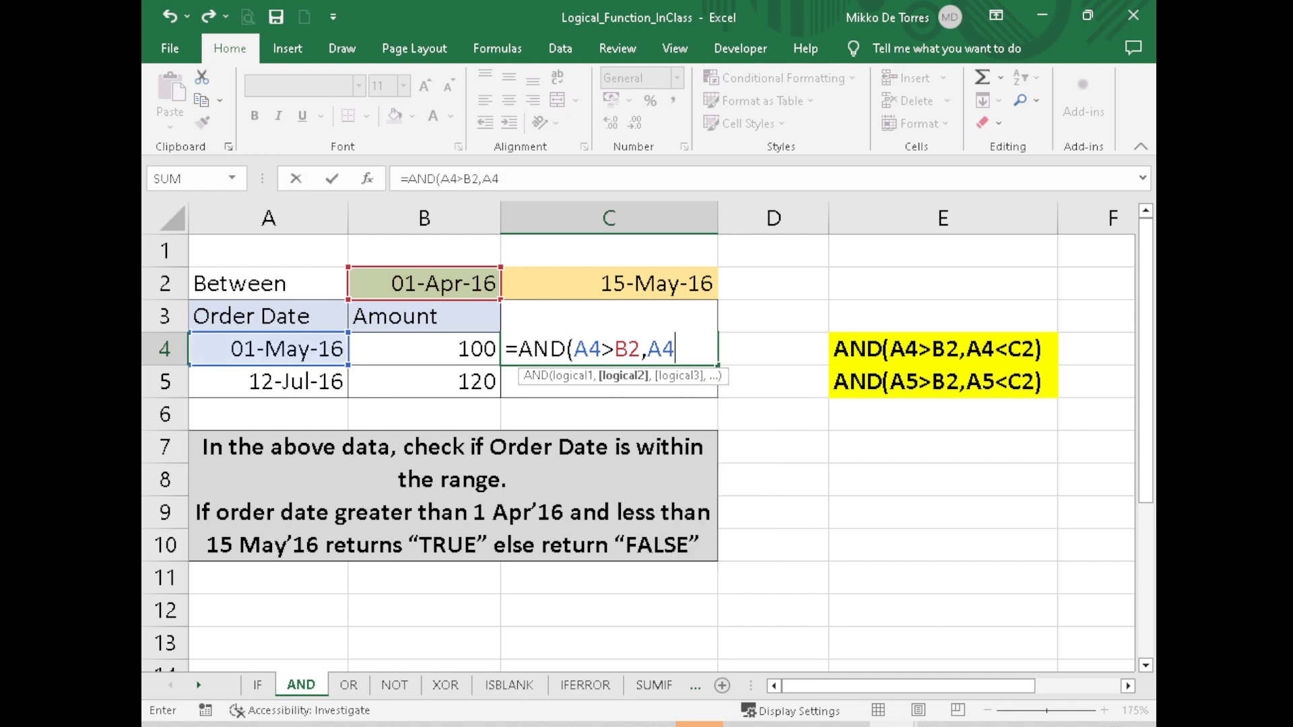
{"action": "type", "text": "<C2)"}
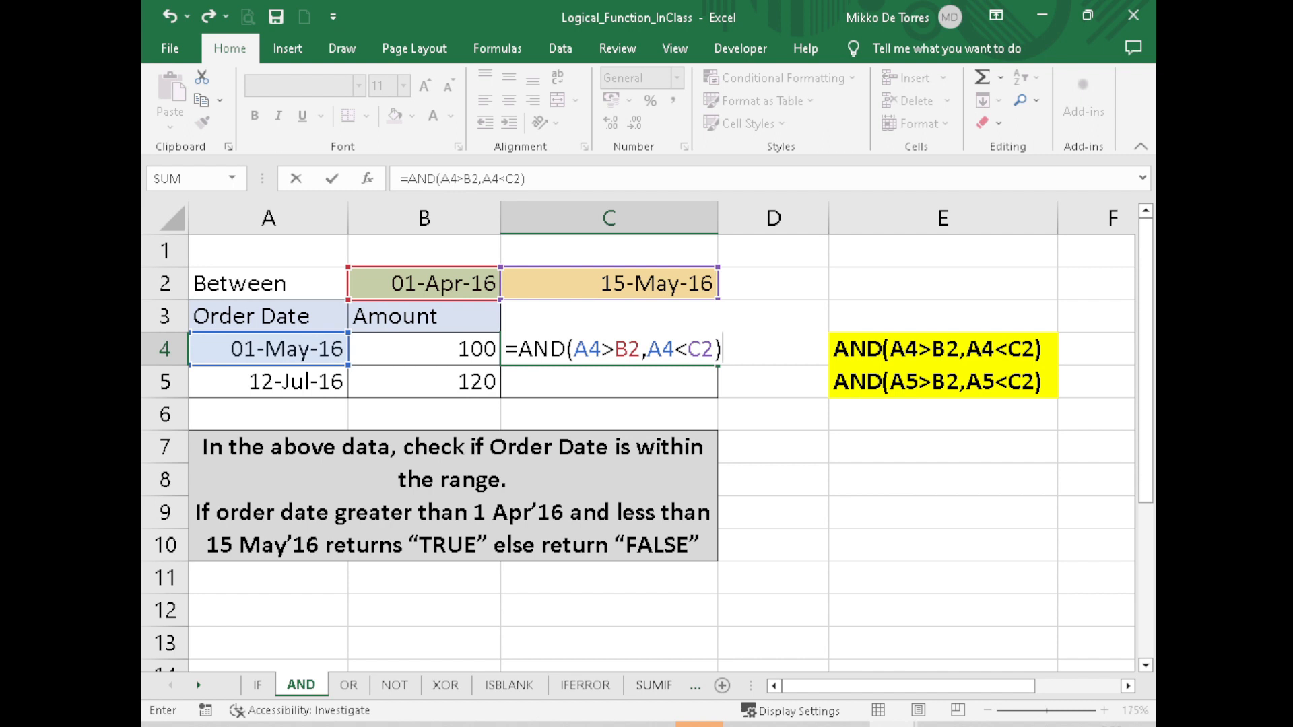
{"action": "key", "text": "Return"}
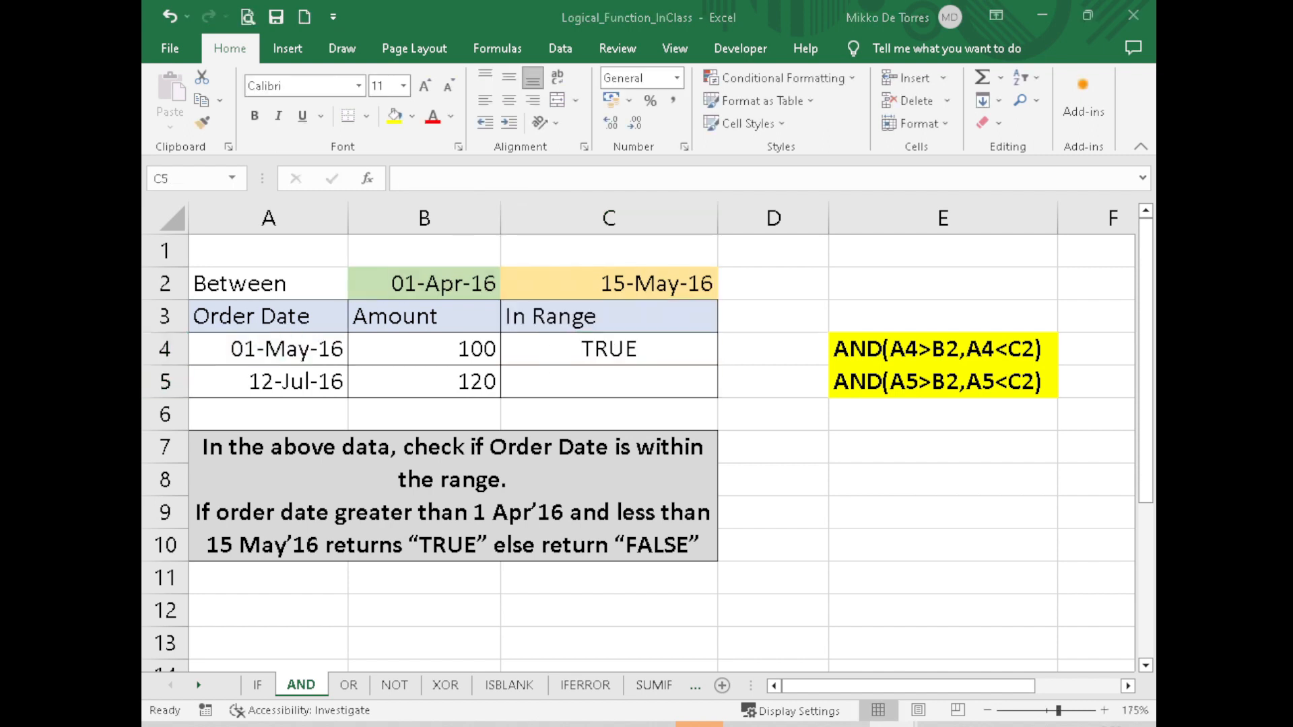
Step: Compare the order date in A4 with the range limits in B2 and C2
{"action": "left_click", "coordinate": [322, 350]}
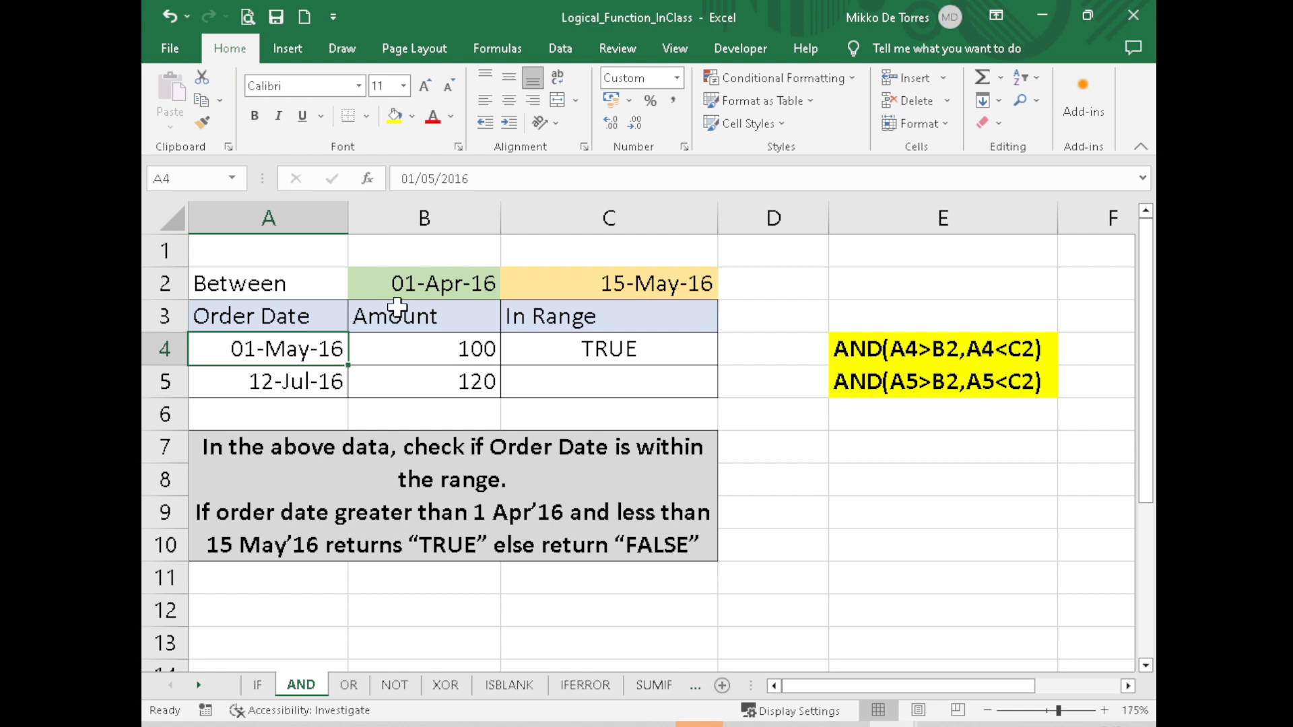
{"action": "left_click", "coordinate": [426, 281]}
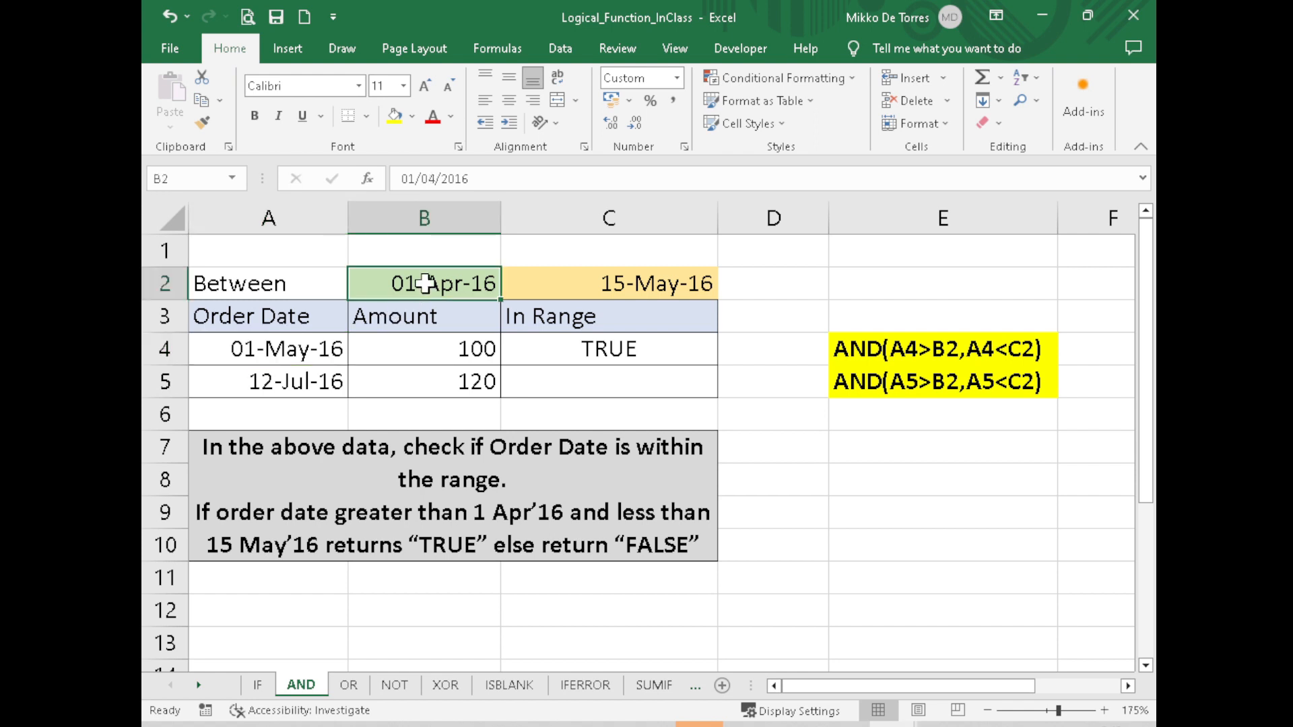
{"action": "left_click", "coordinate": [300, 350]}
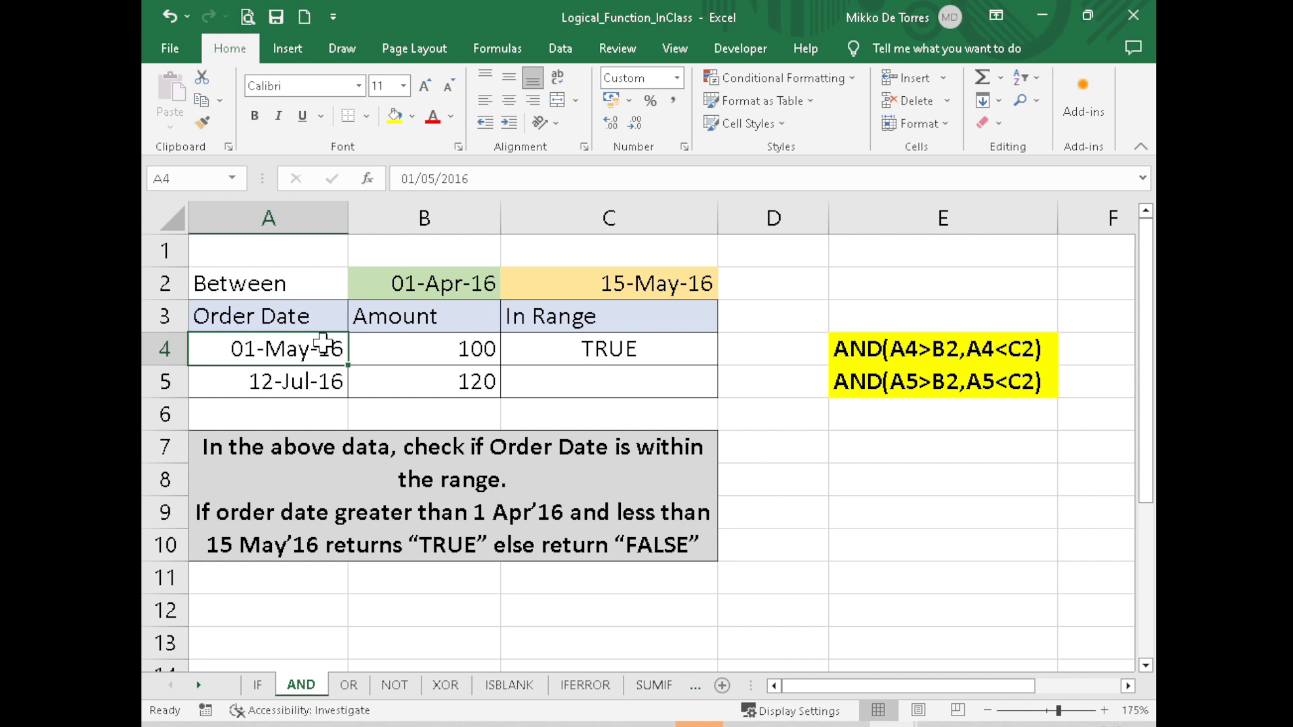
{"action": "left_click", "coordinate": [590, 287]}
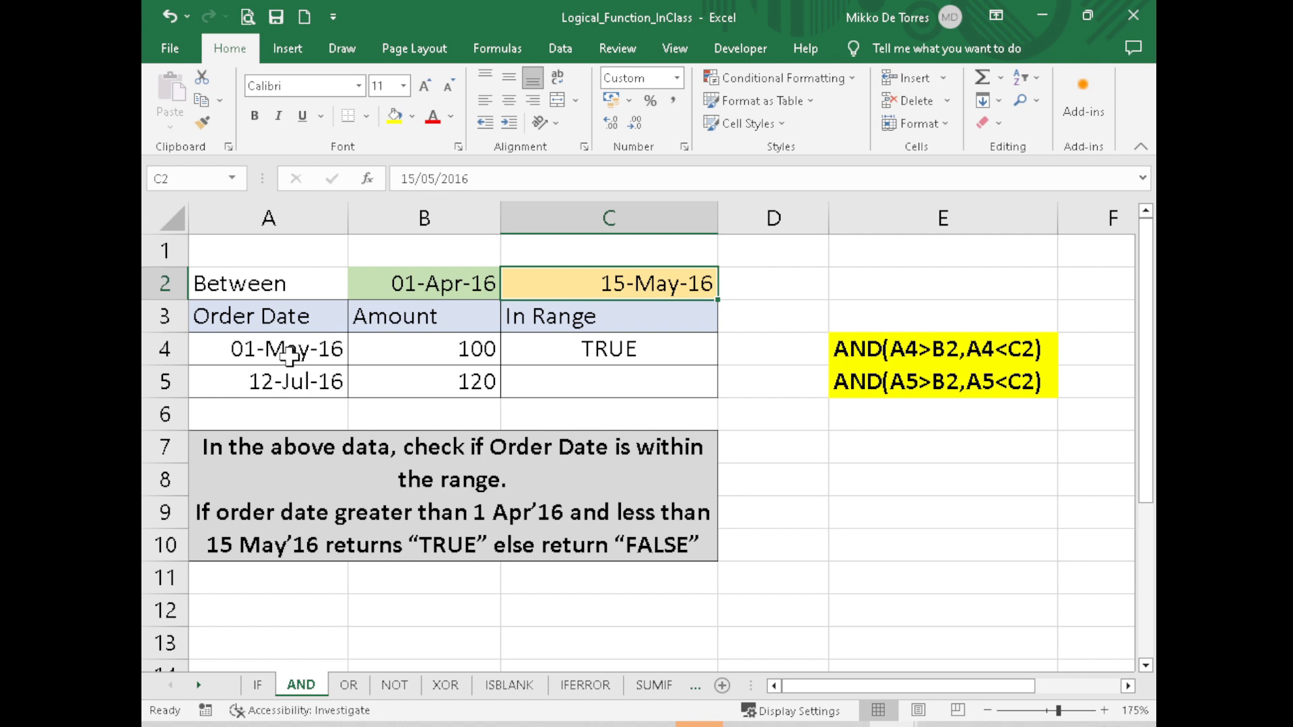
{"action": "left_click", "coordinate": [477, 293]}
{"action": "left_click", "coordinate": [530, 293]}
Step: Enter =AND(A5>B2,A5<C2) in C5 to test whether the second order date is in range
{"action": "left_click", "coordinate": [530, 386]}
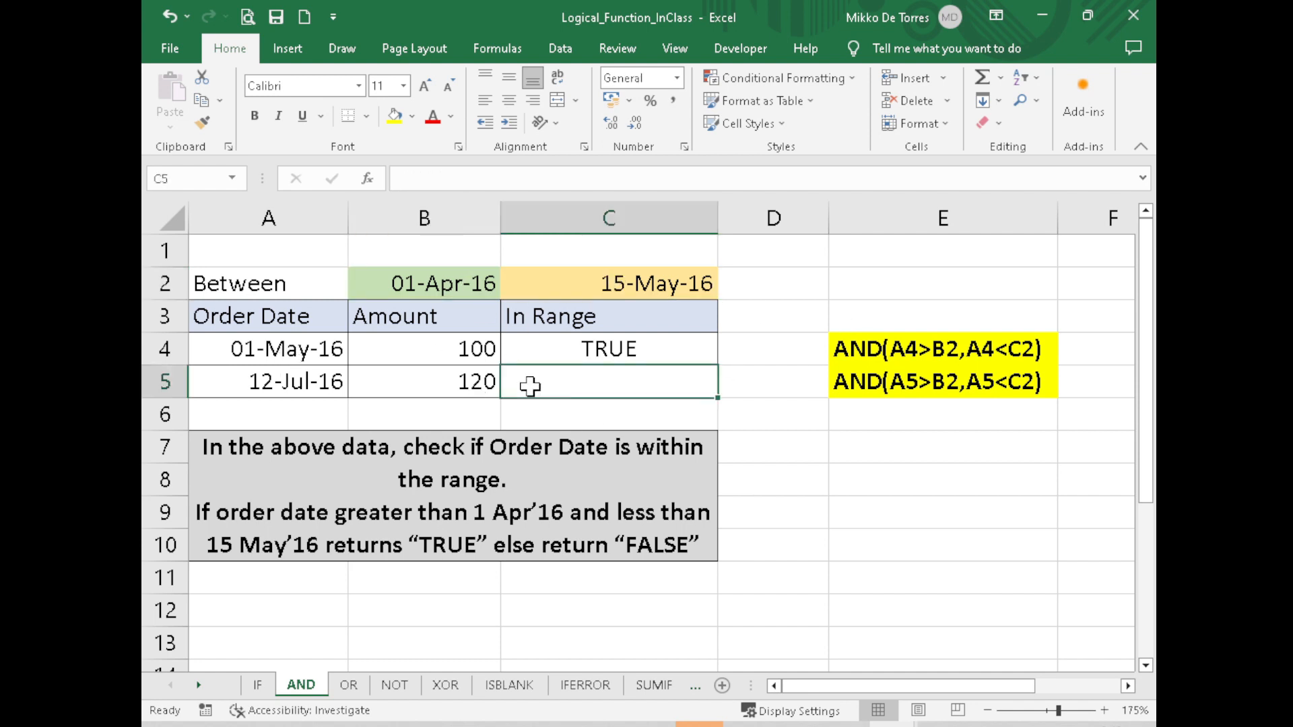
{"action": "type", "text": "=AND("}
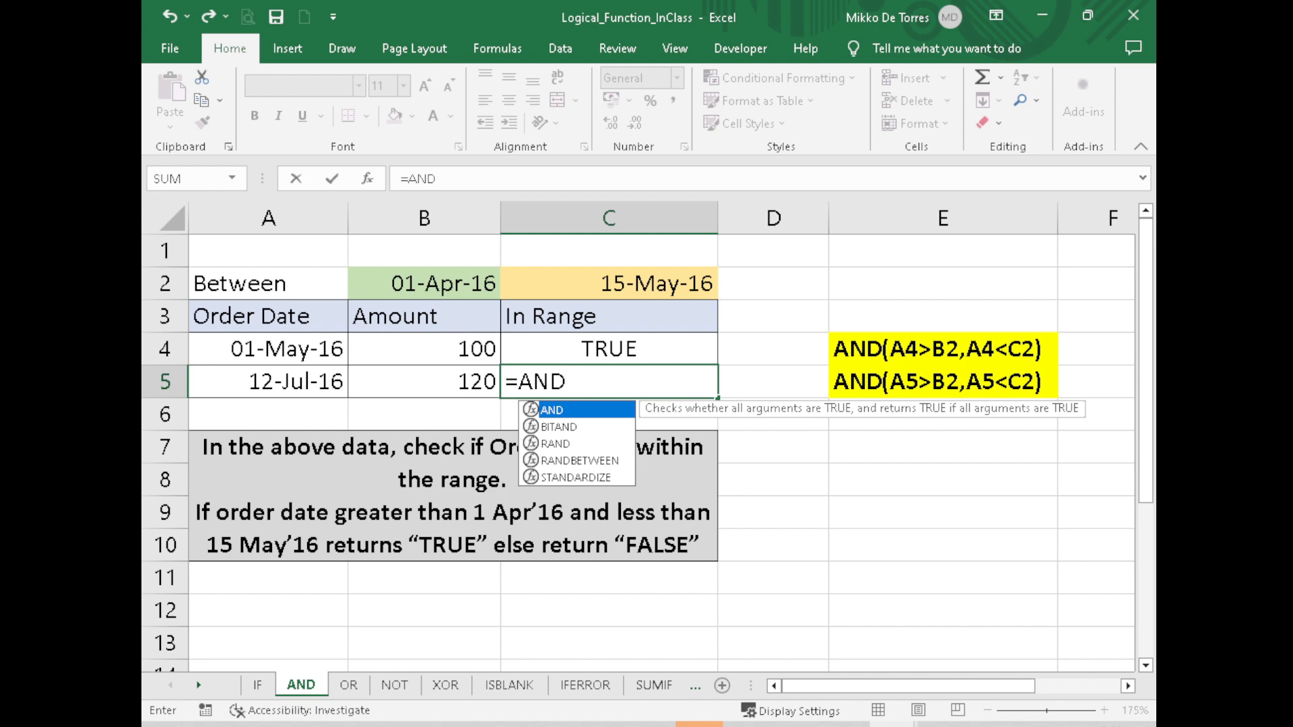
{"action": "left_click", "coordinate": [285, 383]}
{"action": "type", "text": ">"}
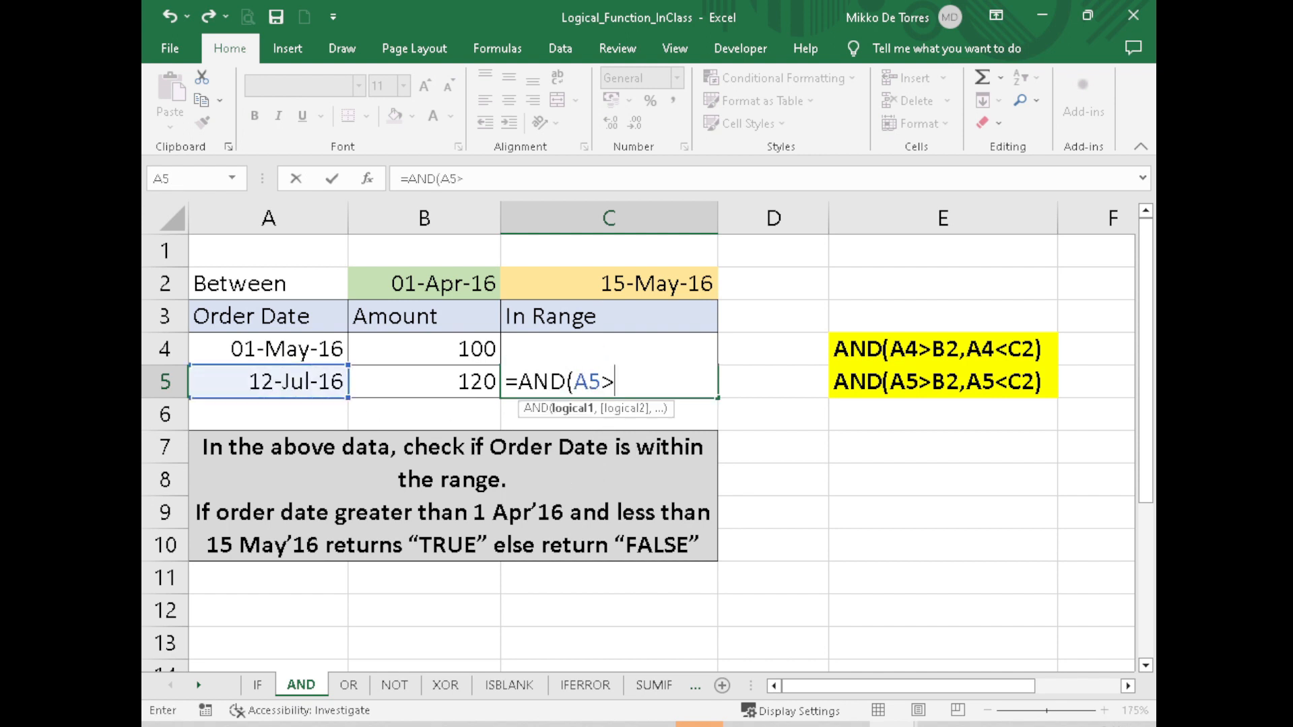
{"action": "left_click", "coordinate": [431, 288]}
{"action": "type", "text": ","}
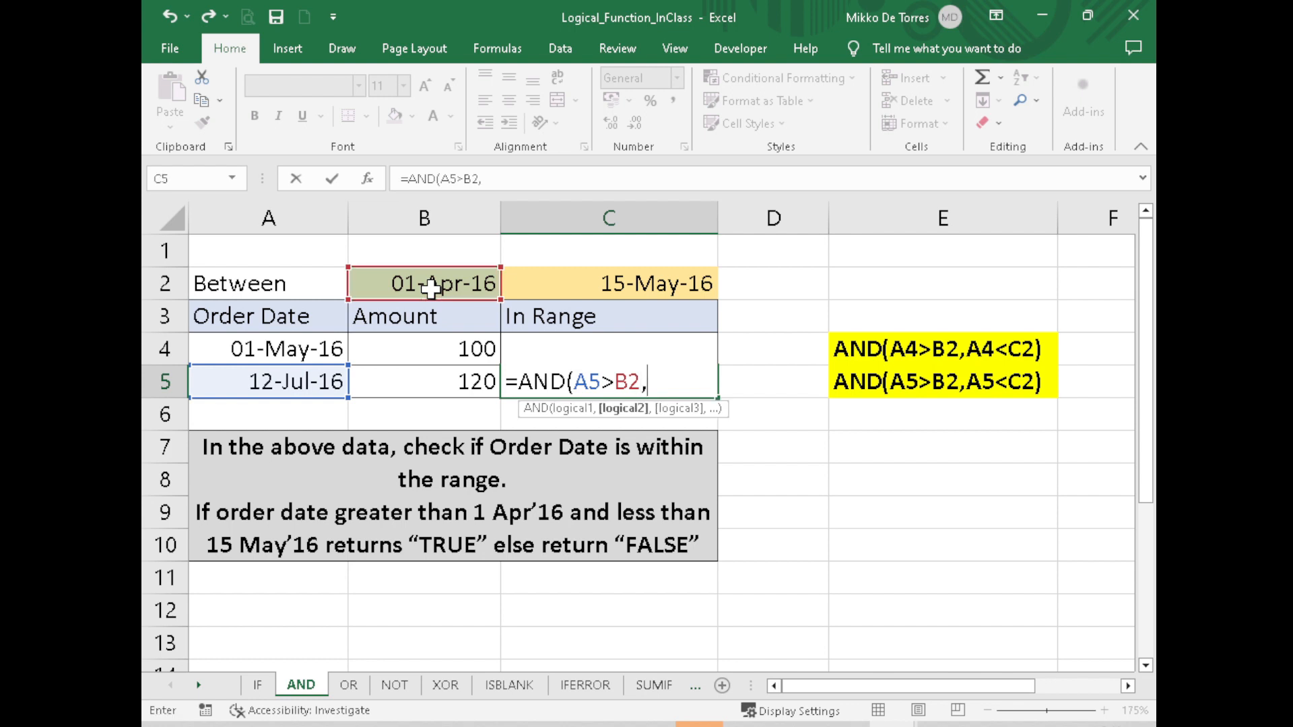
{"action": "left_click", "coordinate": [309, 383]}
{"action": "type", "text": "<"}
{"action": "left_click", "coordinate": [611, 280]}
{"action": "type", "text": ")"}
{"action": "key", "text": "Return"}
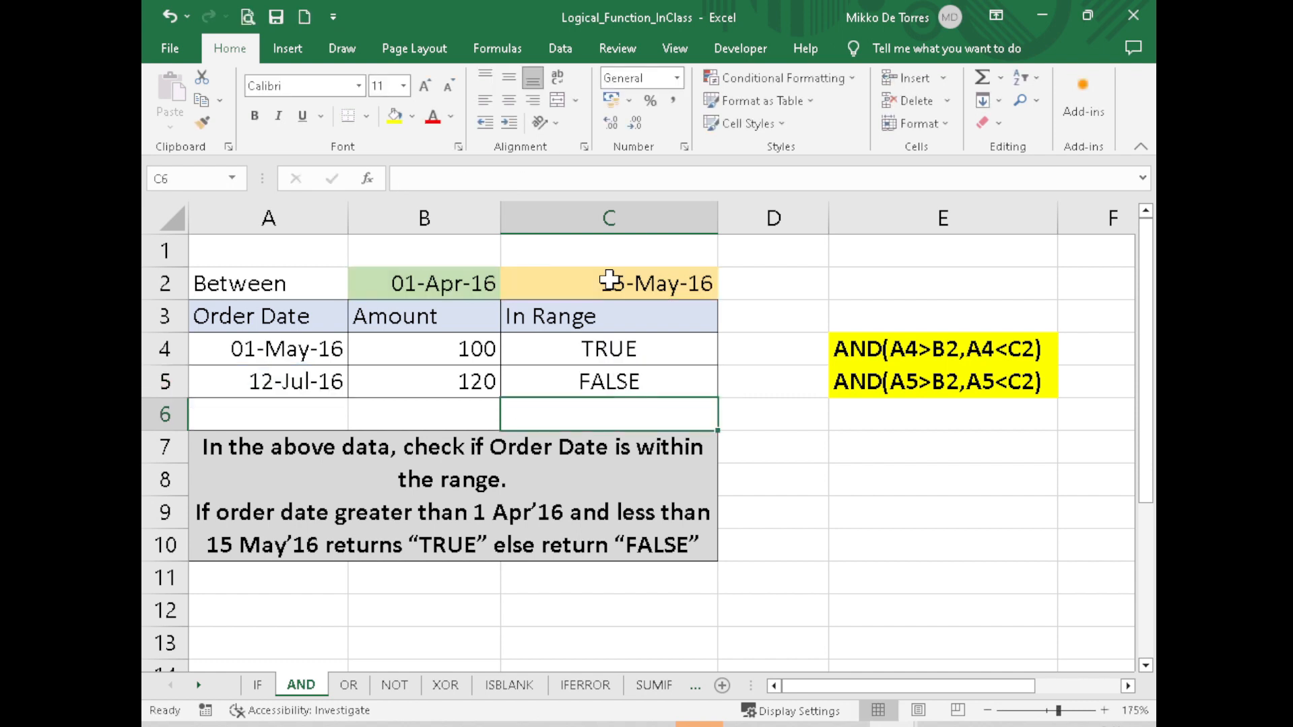
Step: Compare the C5 result and the order date in A5 with the range limits in B2 and C2
{"action": "left_click", "coordinate": [639, 376]}
{"action": "left_click", "coordinate": [290, 378]}
{"action": "left_click", "coordinate": [457, 280]}
{"action": "left_click", "coordinate": [290, 379]}
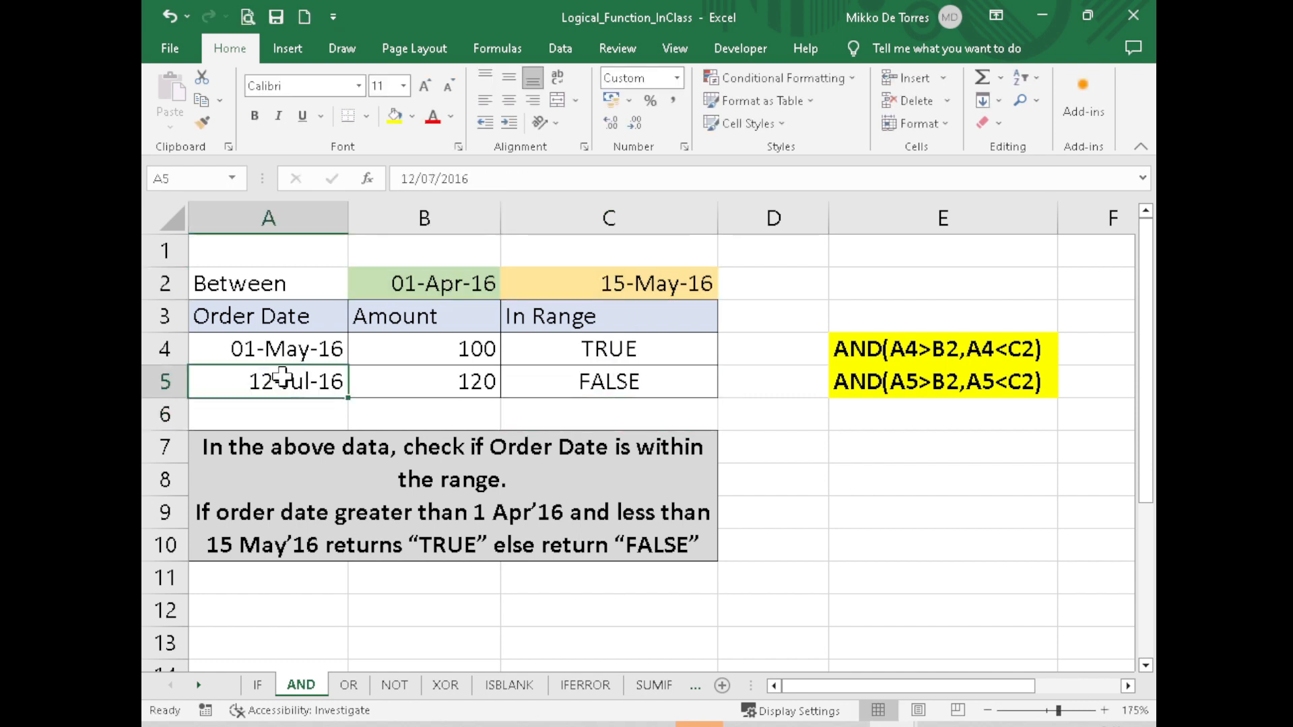
{"action": "left_click", "coordinate": [620, 280]}
{"action": "left_click", "coordinate": [751, 419]}
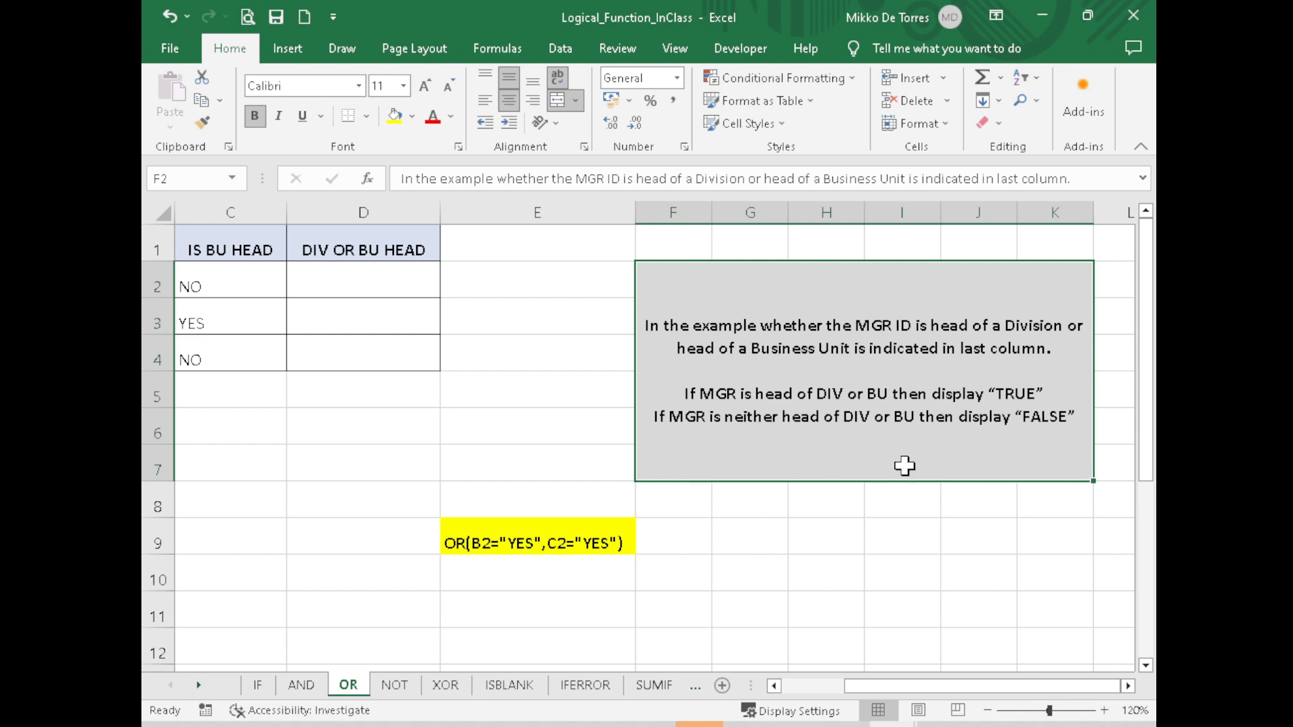
Step: Enter =OR(B2="YES",C2="YES") in D2 to test whether manager D001 heads a division or business unit
{"action": "left_click_drag", "start_coordinate": [989, 687], "coordinate": [873, 667]}
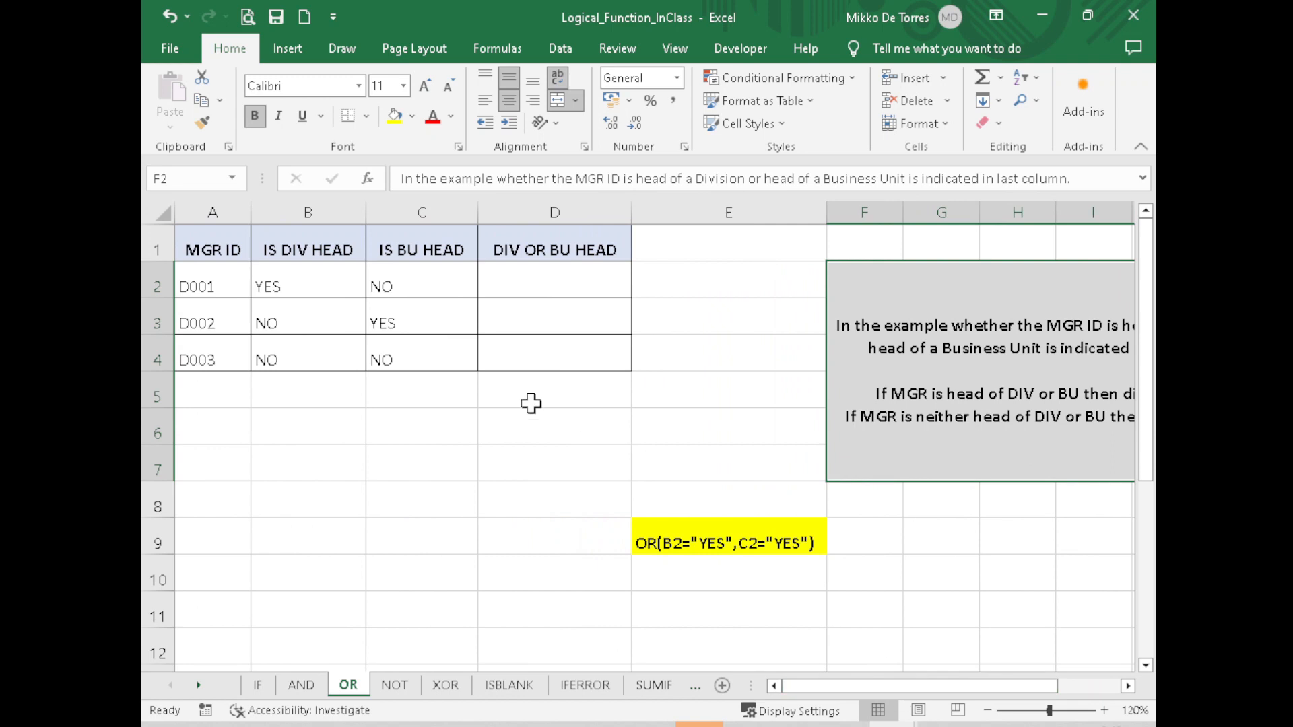
{"action": "left_click", "coordinate": [547, 274]}
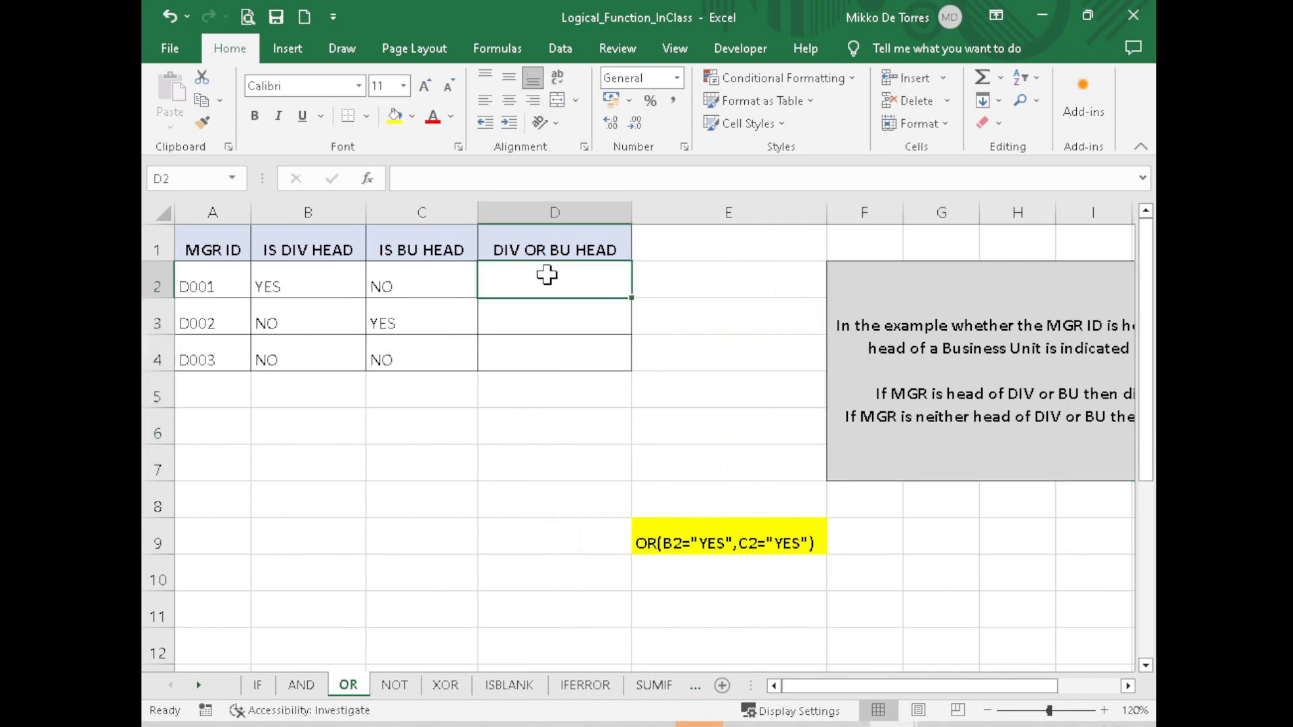
{"action": "type", "text": "=OR("}
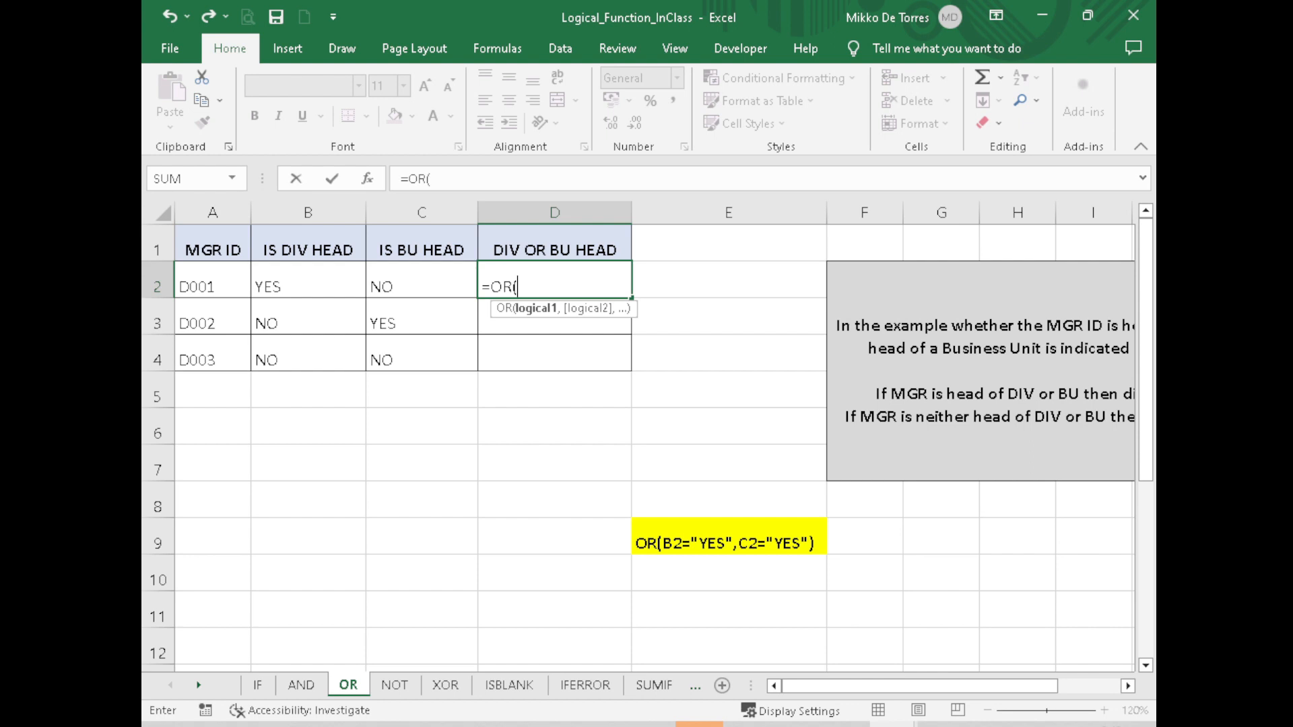
{"action": "left_click", "coordinate": [331, 293]}
{"action": "type", "text": "=\""}
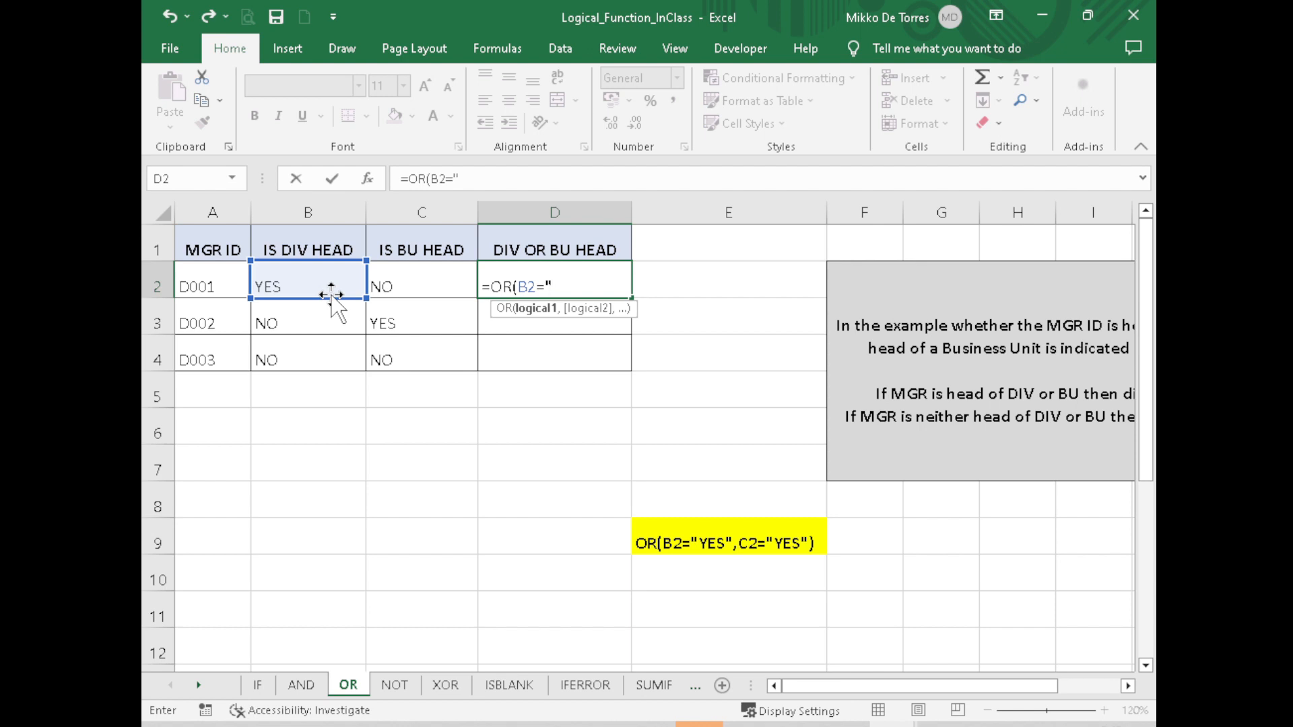
{"action": "type", "text": "YES\","}
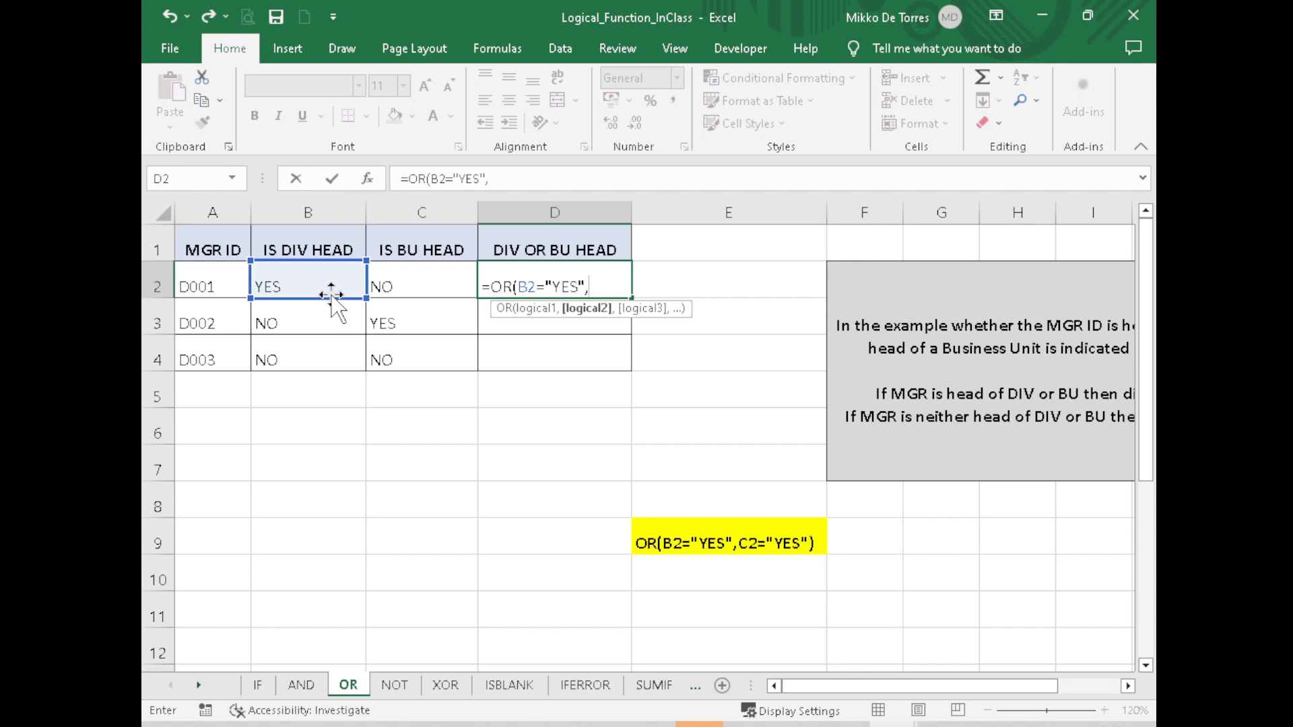
{"action": "type", "text": "C"}
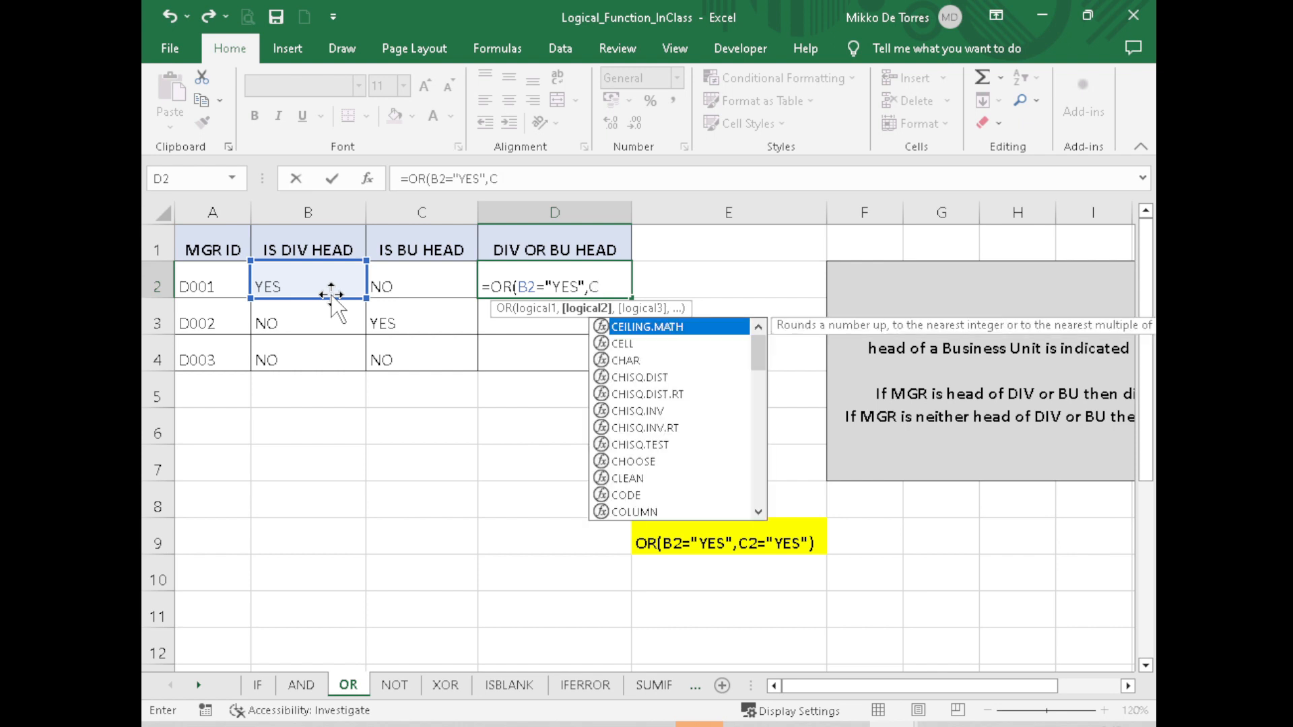
{"action": "type", "text": "2=\"Y"}
{"action": "type", "text": "ES"}
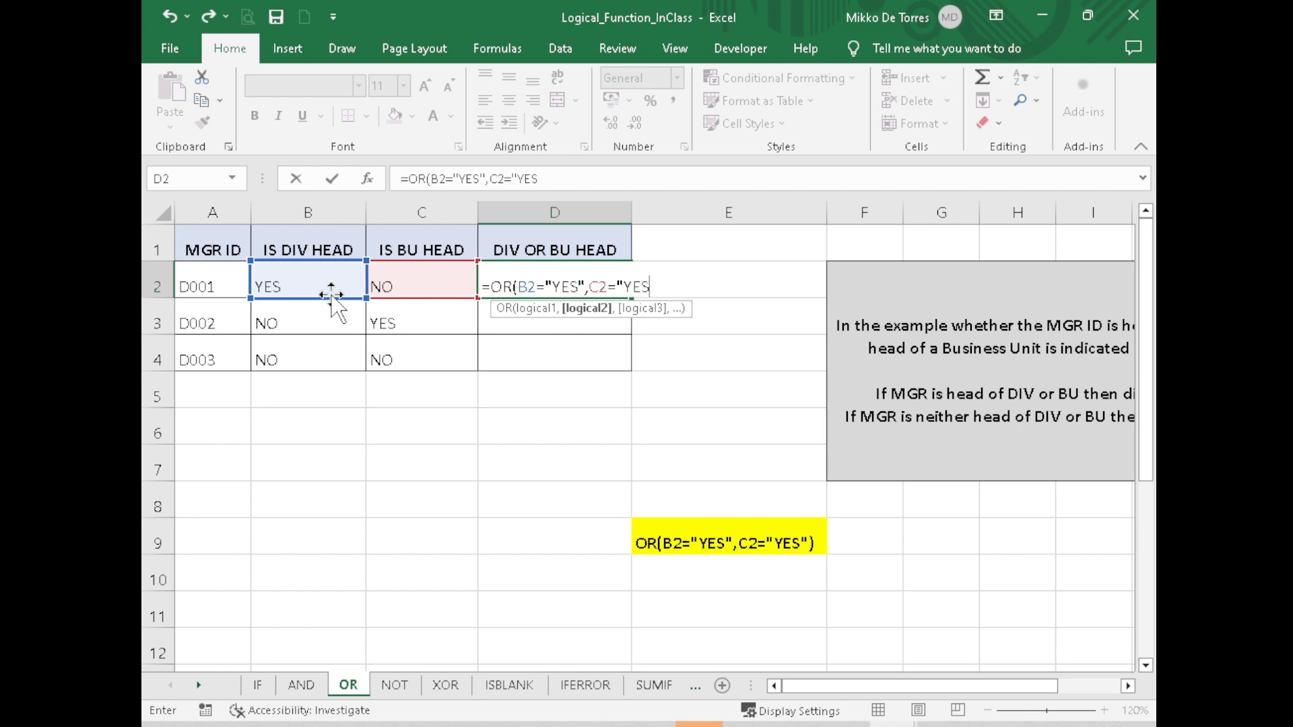
{"action": "type", "text": "\")"}
{"action": "key", "text": "Return"}
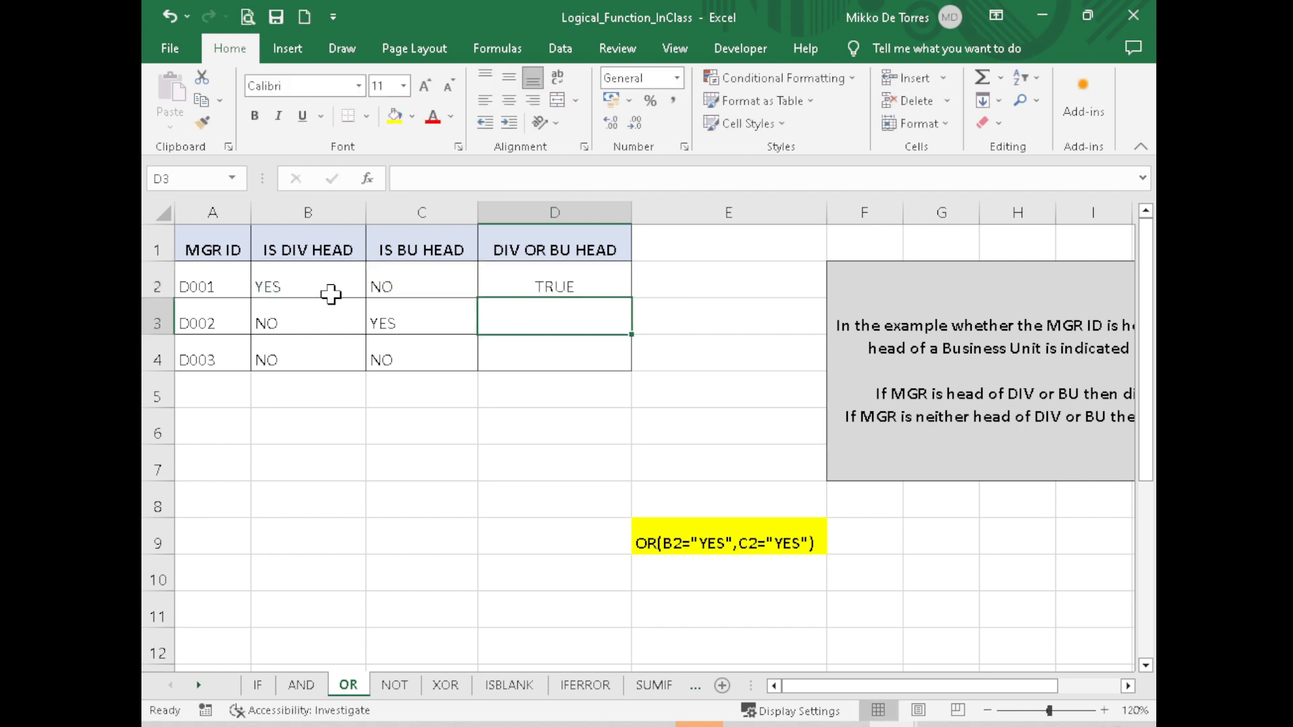
Step: Check the D2 formula against the note explaining when a manager counts as a DIV or BU head
{"action": "left_click", "coordinate": [563, 287]}
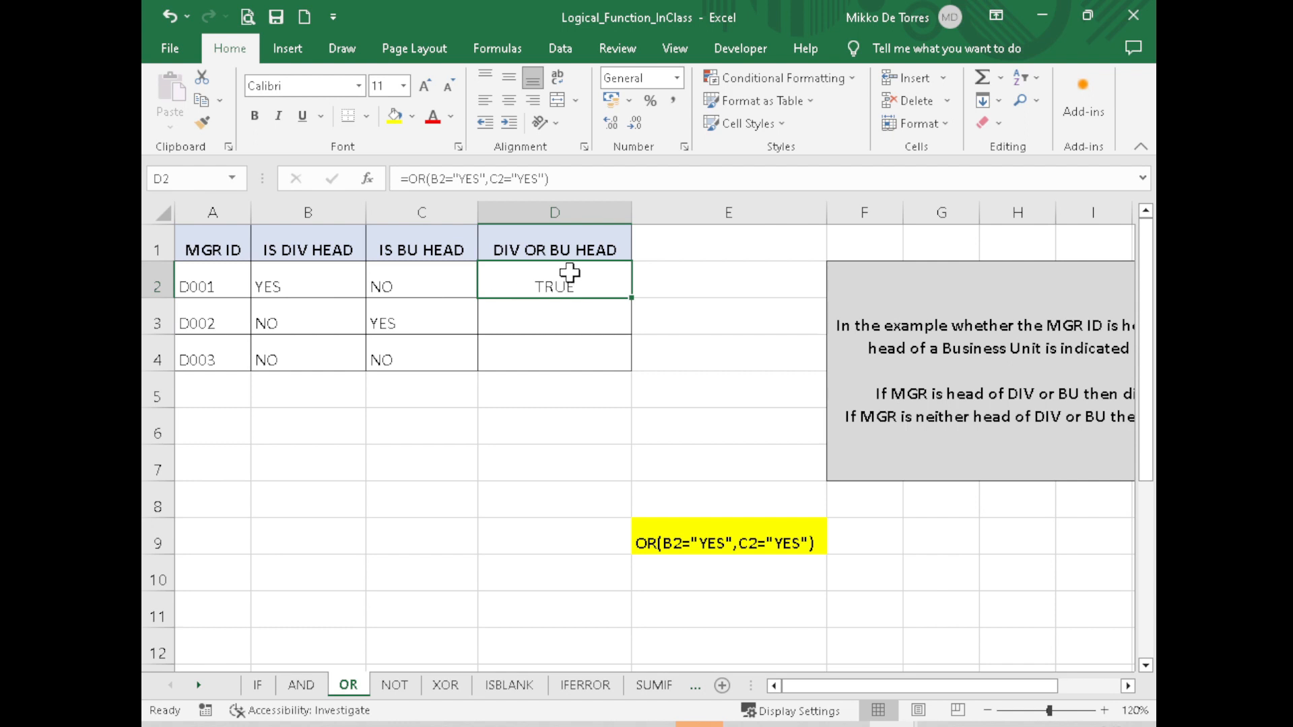
{"action": "left_click_drag", "start_coordinate": [830, 687], "coordinate": [900, 685]}
{"action": "left_click", "coordinate": [975, 475]}
Step: Enter =OR(B3="YES",C3="YES") in D3 to test whether manager D002 heads a division or business unit
{"action": "left_click", "coordinate": [509, 328]}
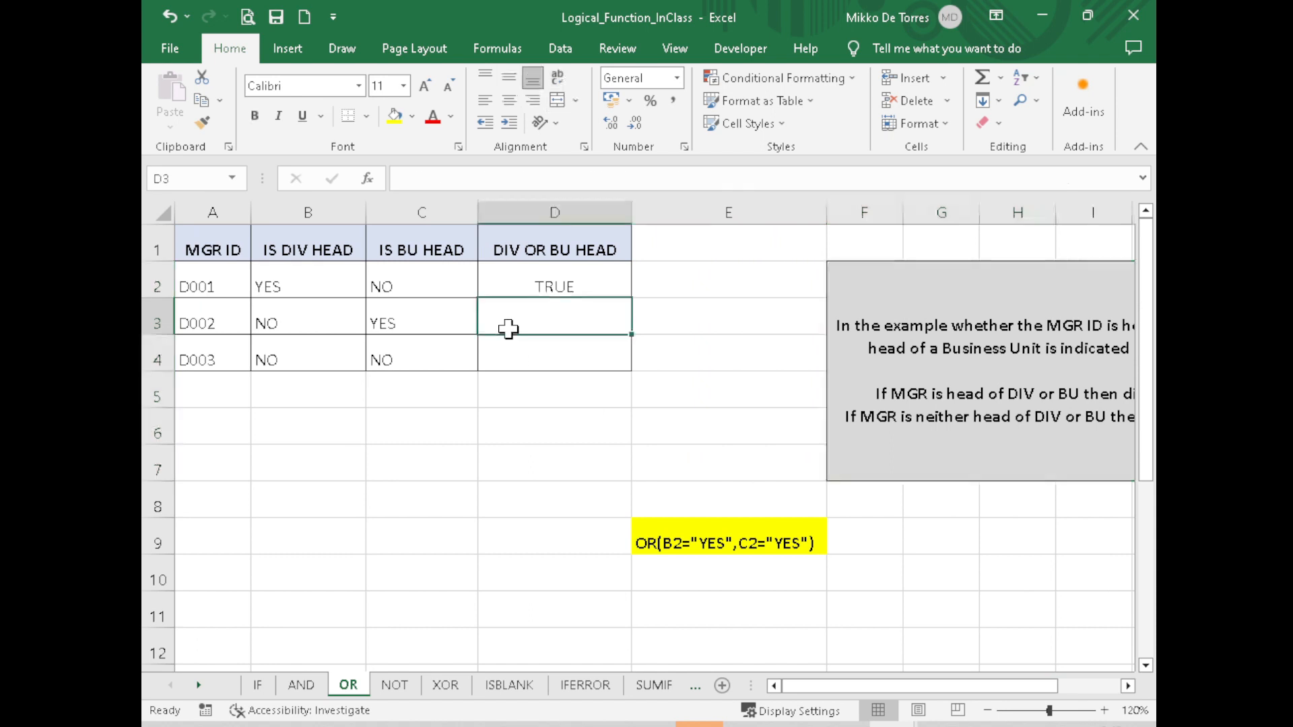
{"action": "type", "text": "=O"}
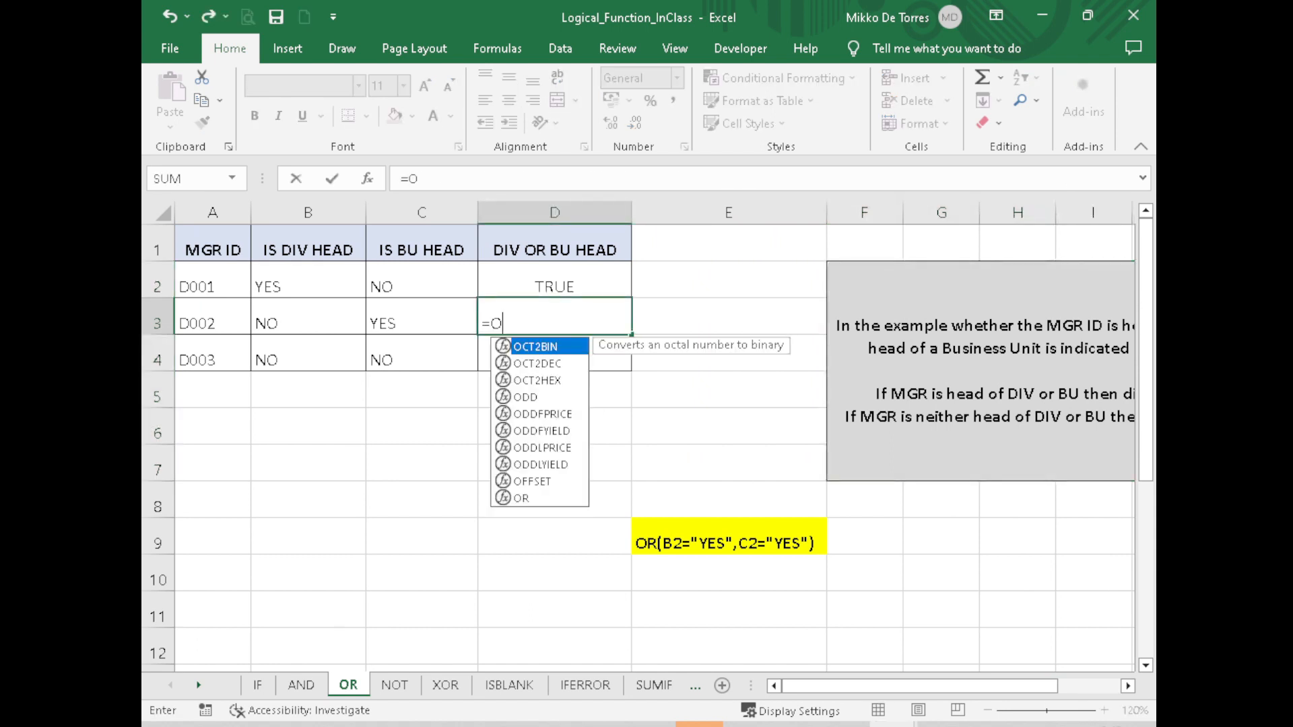
{"action": "type", "text": "R("}
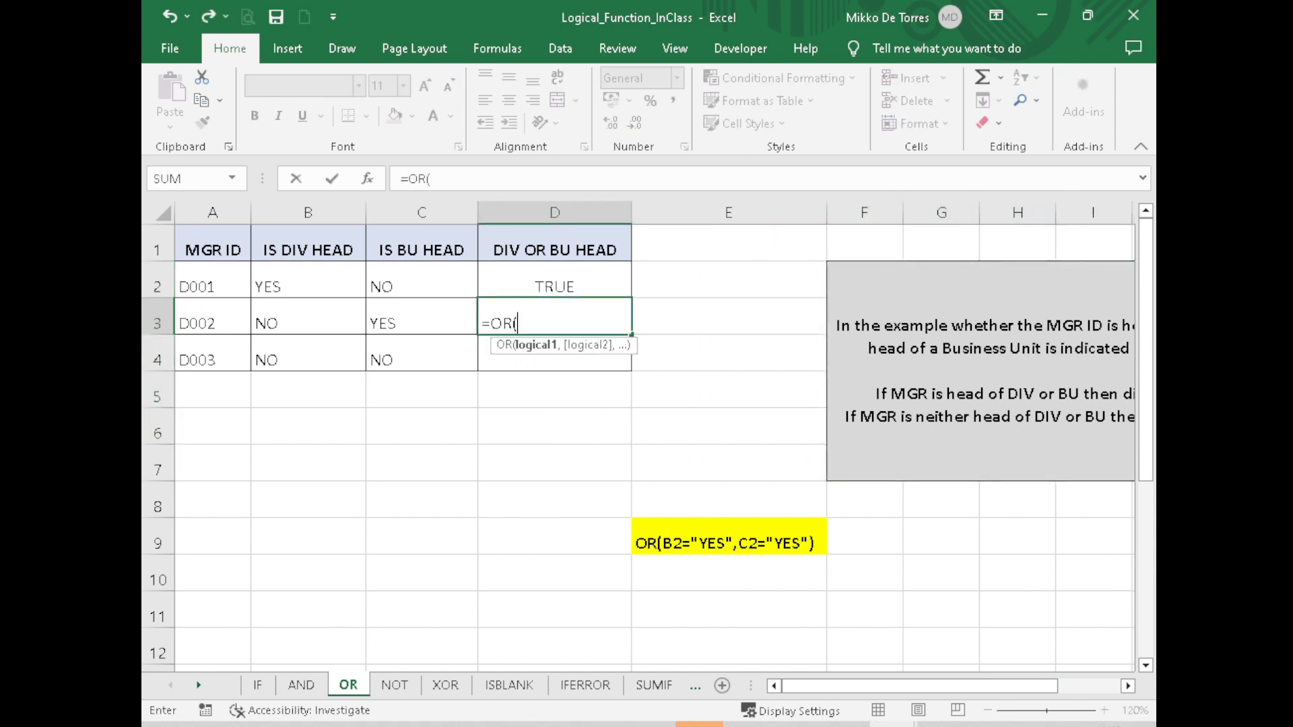
{"action": "left_click", "coordinate": [304, 321]}
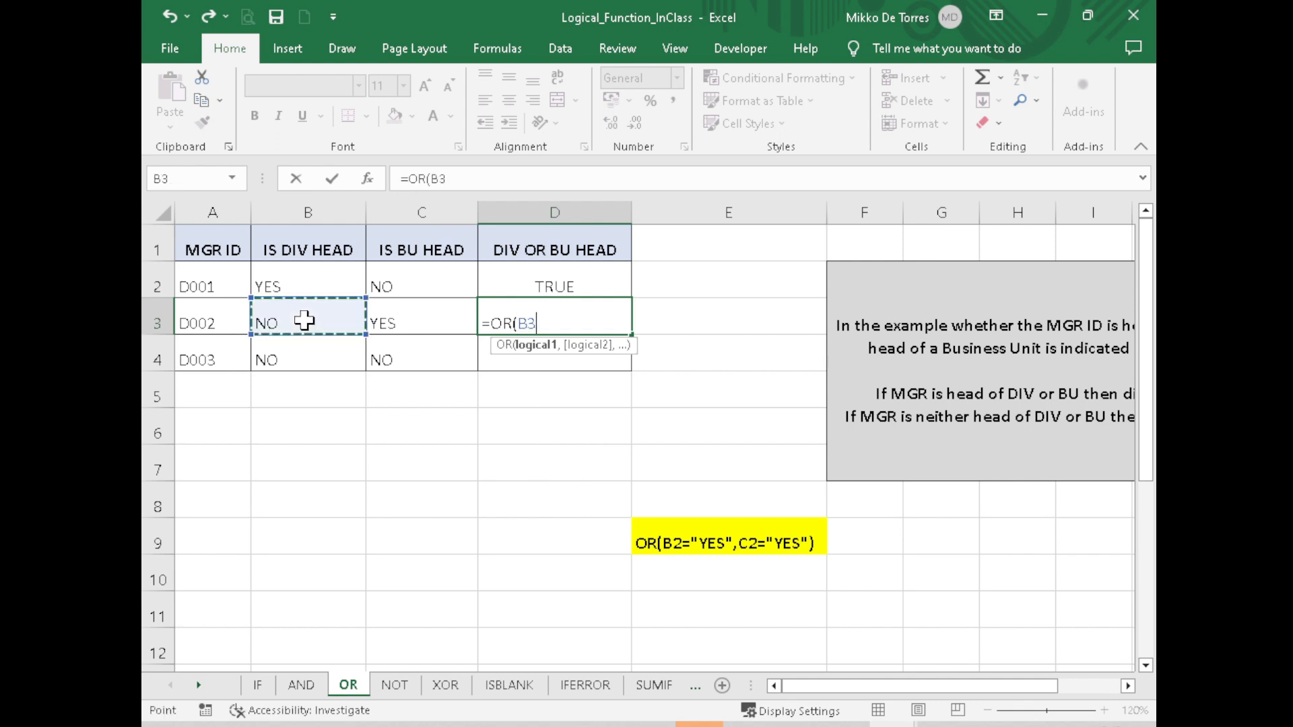
{"action": "type", "text": "="}
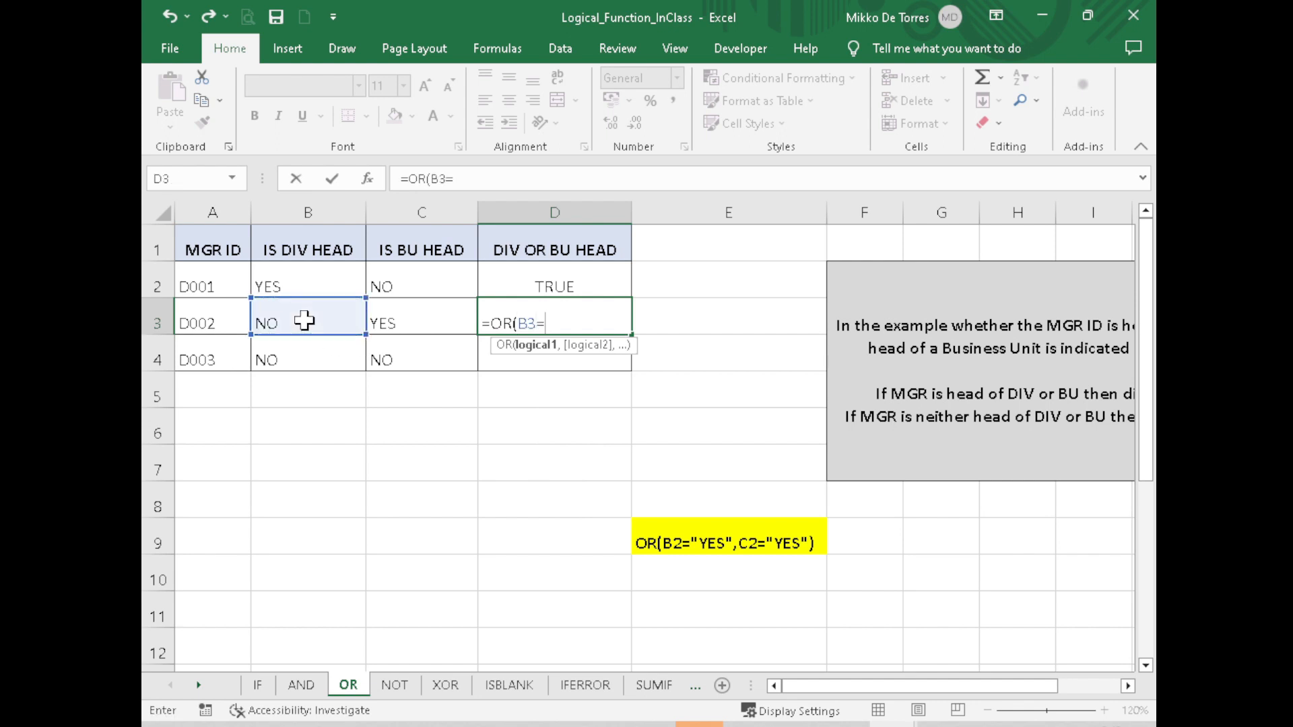
{"action": "type", "text": "\"YES\","}
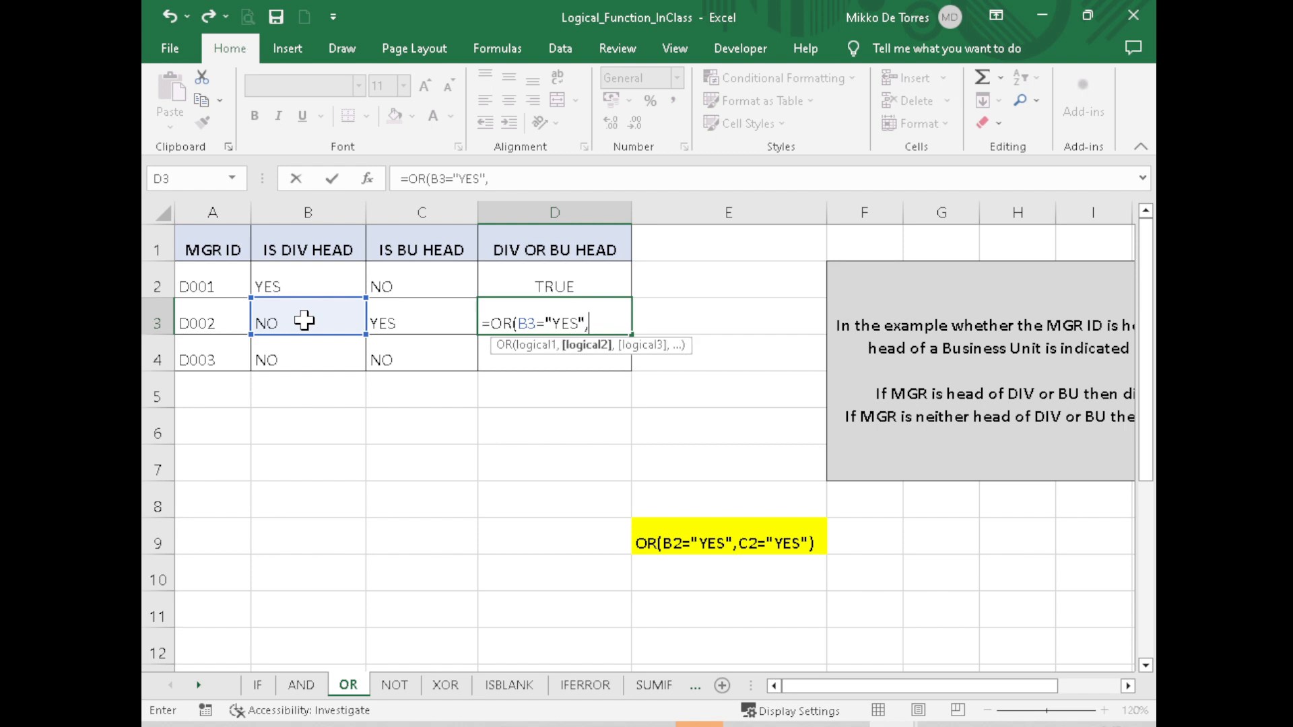
{"action": "type", "text": "C"}
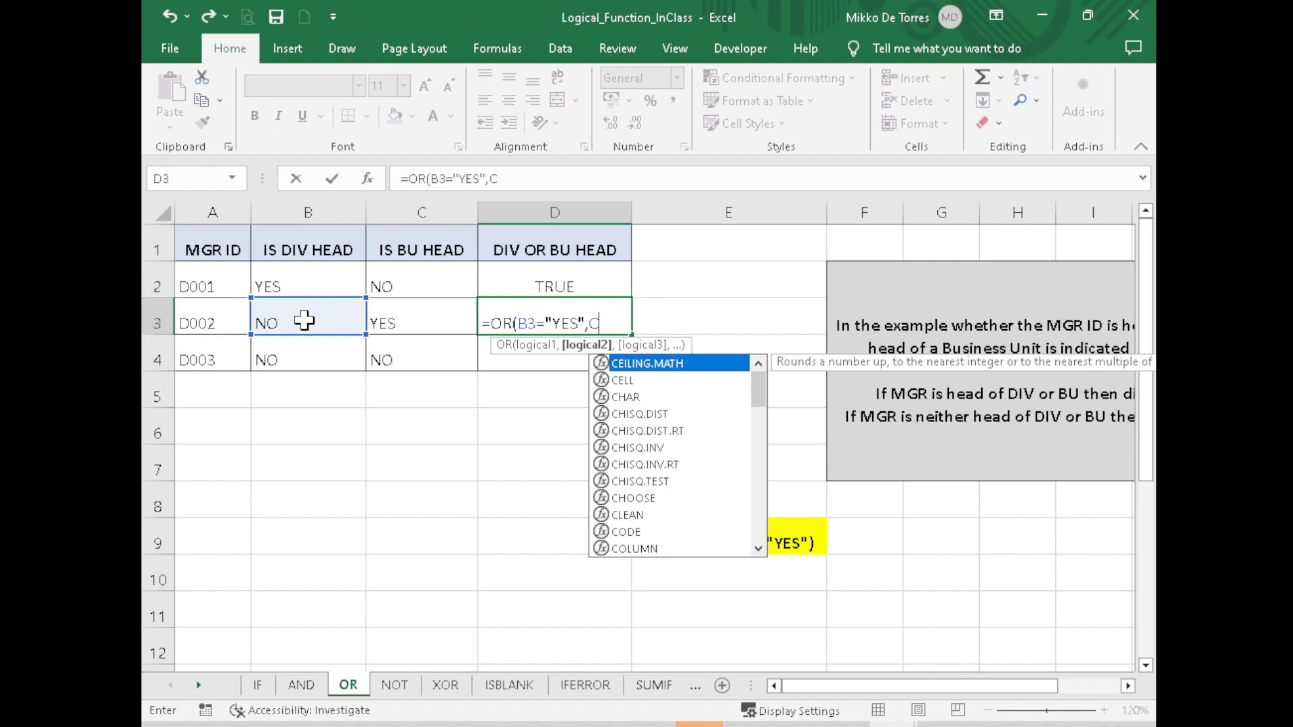
{"action": "type", "text": "3="}
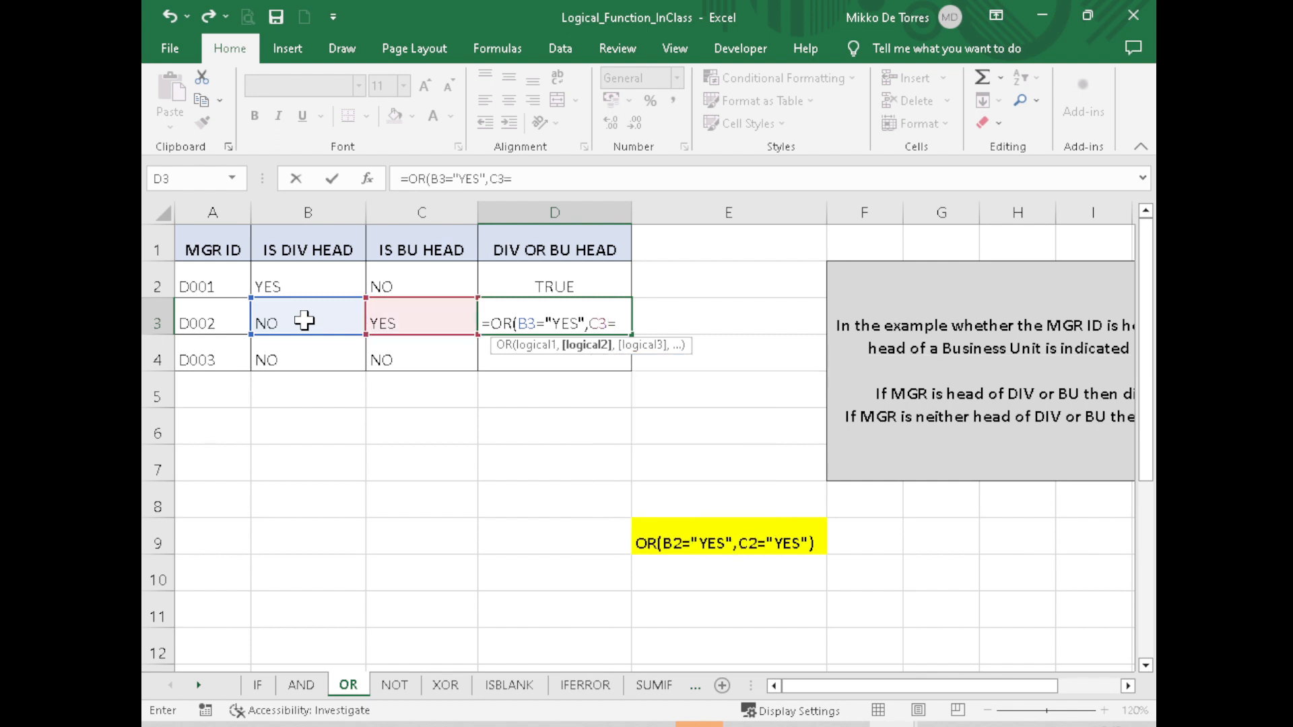
{"action": "type", "text": "\"YES\")"}
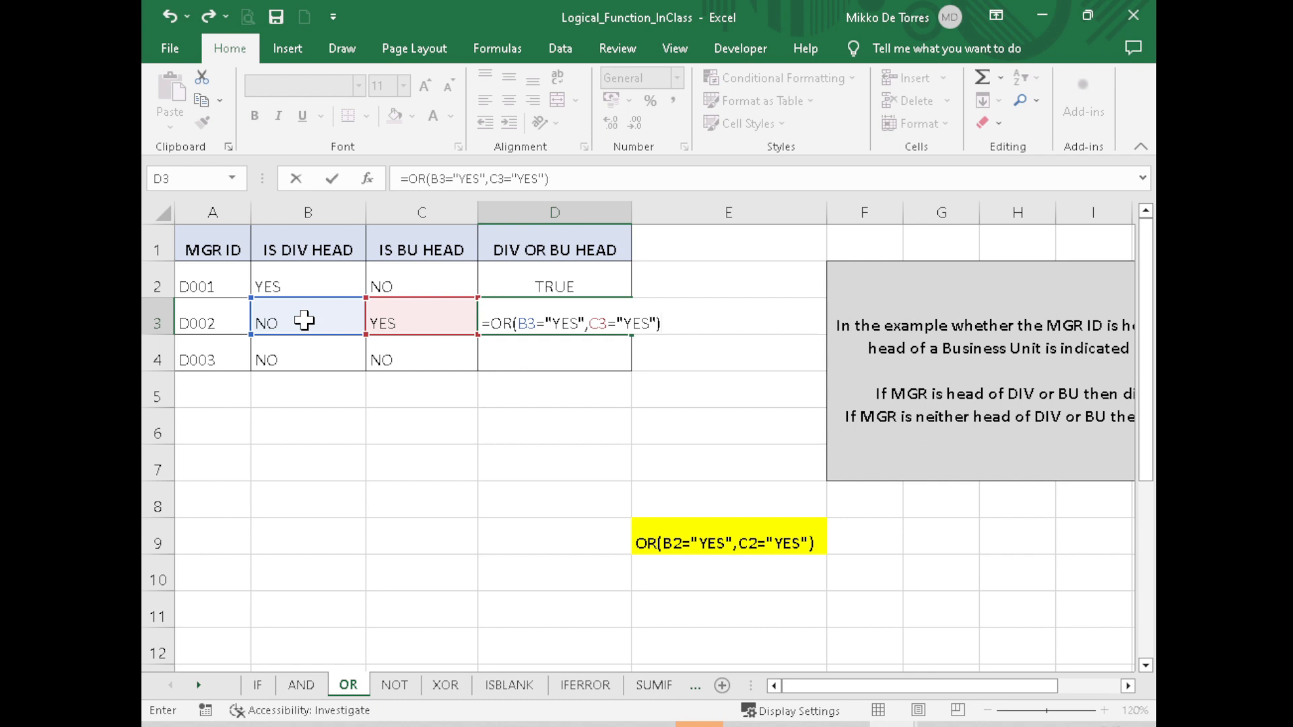
{"action": "key", "text": "Return"}
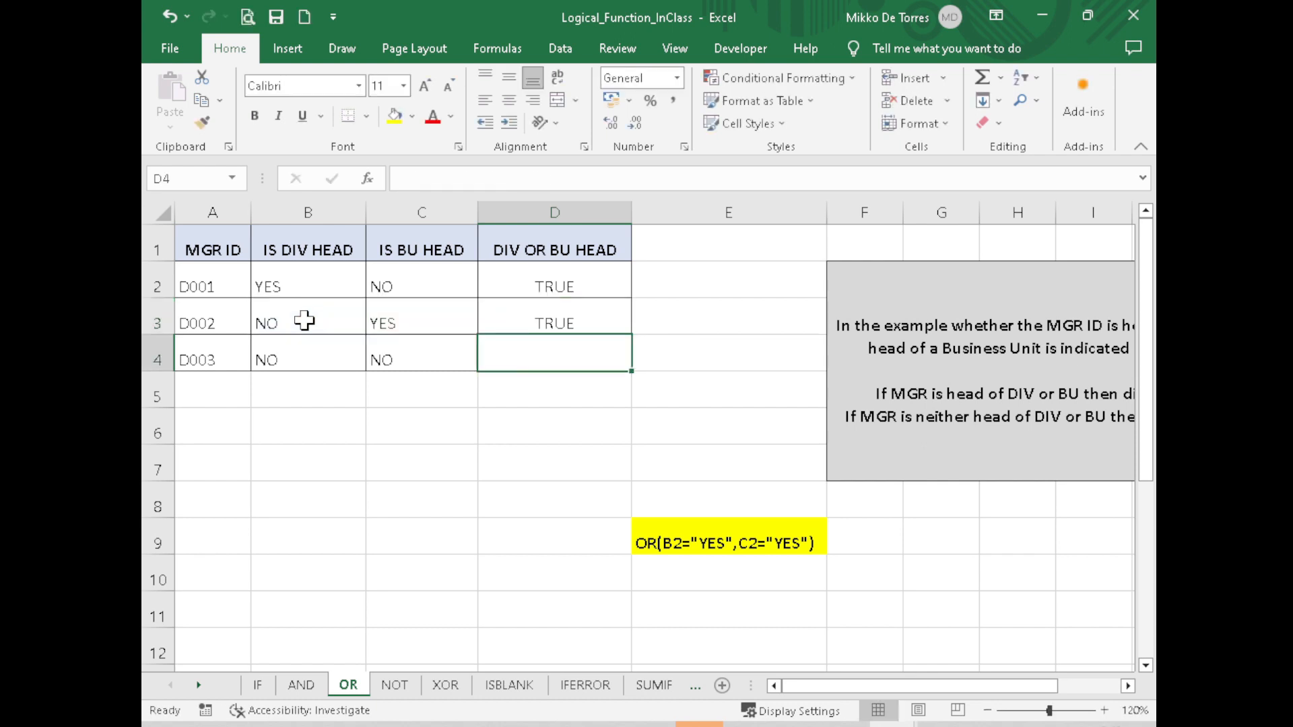
Step: Fill the D3 formula down to D4 and compare its result with the values in B4 and C4
{"action": "left_click", "coordinate": [582, 333]}
{"action": "left_click_drag", "start_coordinate": [633, 335], "coordinate": [634, 365]}
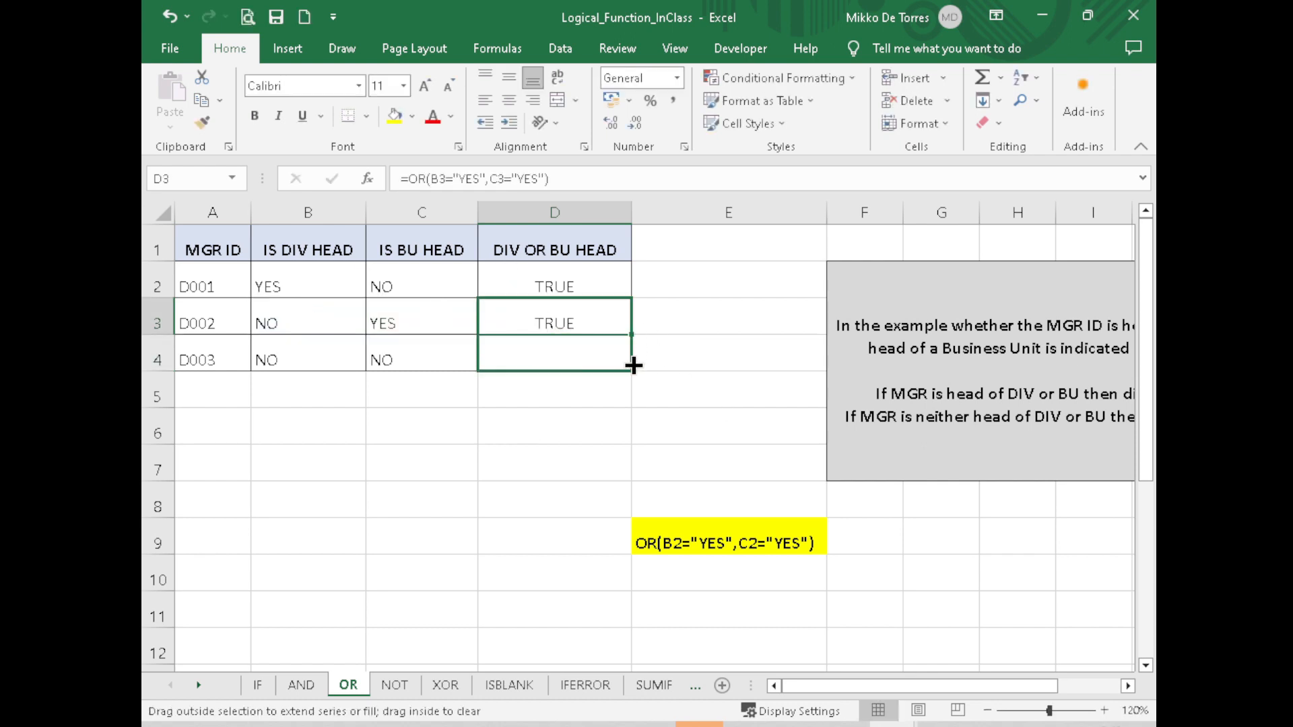
{"action": "left_click", "coordinate": [500, 419]}
{"action": "left_click", "coordinate": [269, 351]}
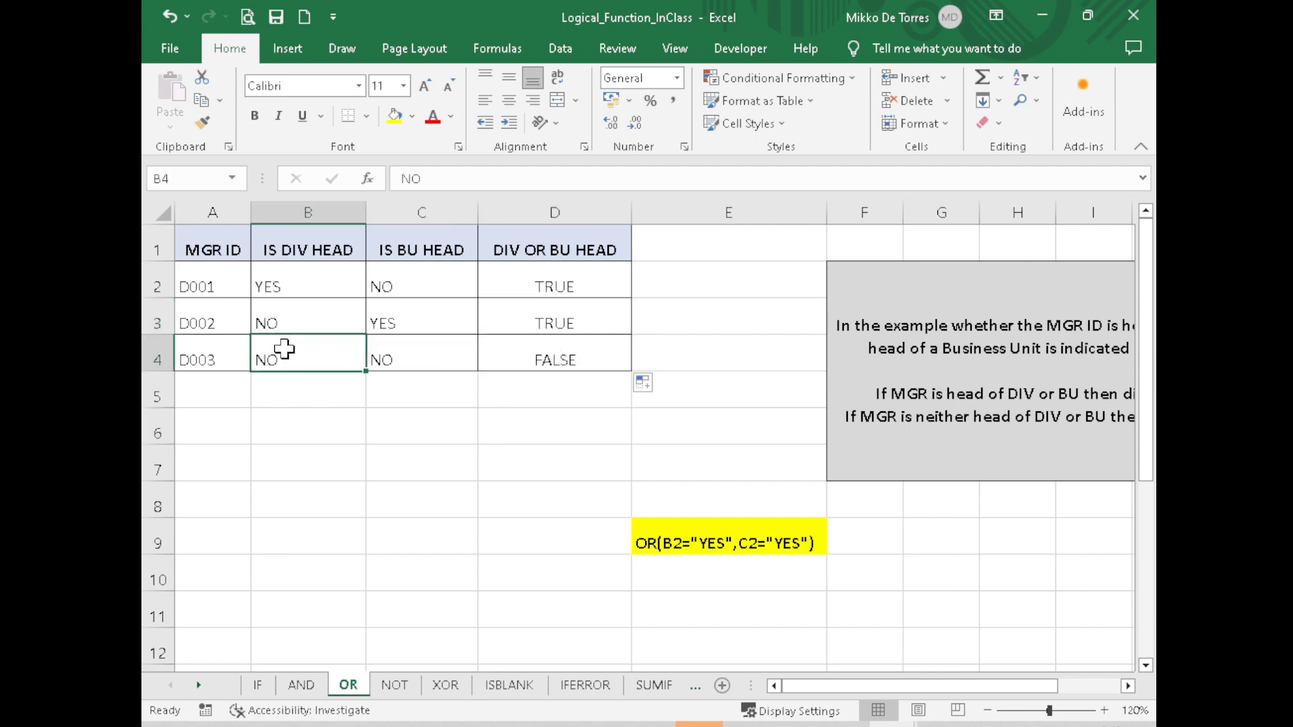
{"action": "left_click", "coordinate": [418, 352]}
{"action": "left_click", "coordinate": [572, 351]}
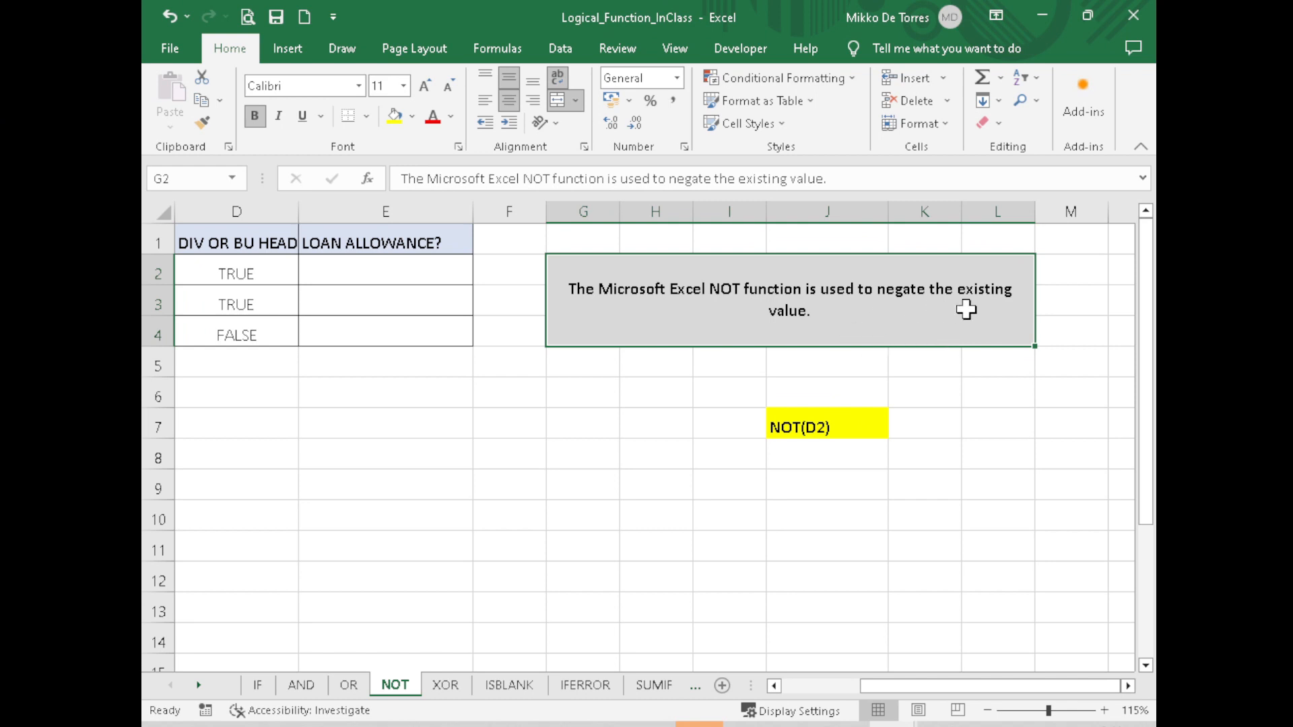
Step: On the NOT sheet, read the function description and the example formula in J7, and view the manager table
{"action": "left_click", "coordinate": [821, 419]}
{"action": "left_click", "coordinate": [810, 325]}
{"action": "left_click", "coordinate": [785, 423]}
{"action": "left_click_drag", "start_coordinate": [900, 687], "coordinate": [744, 695]}
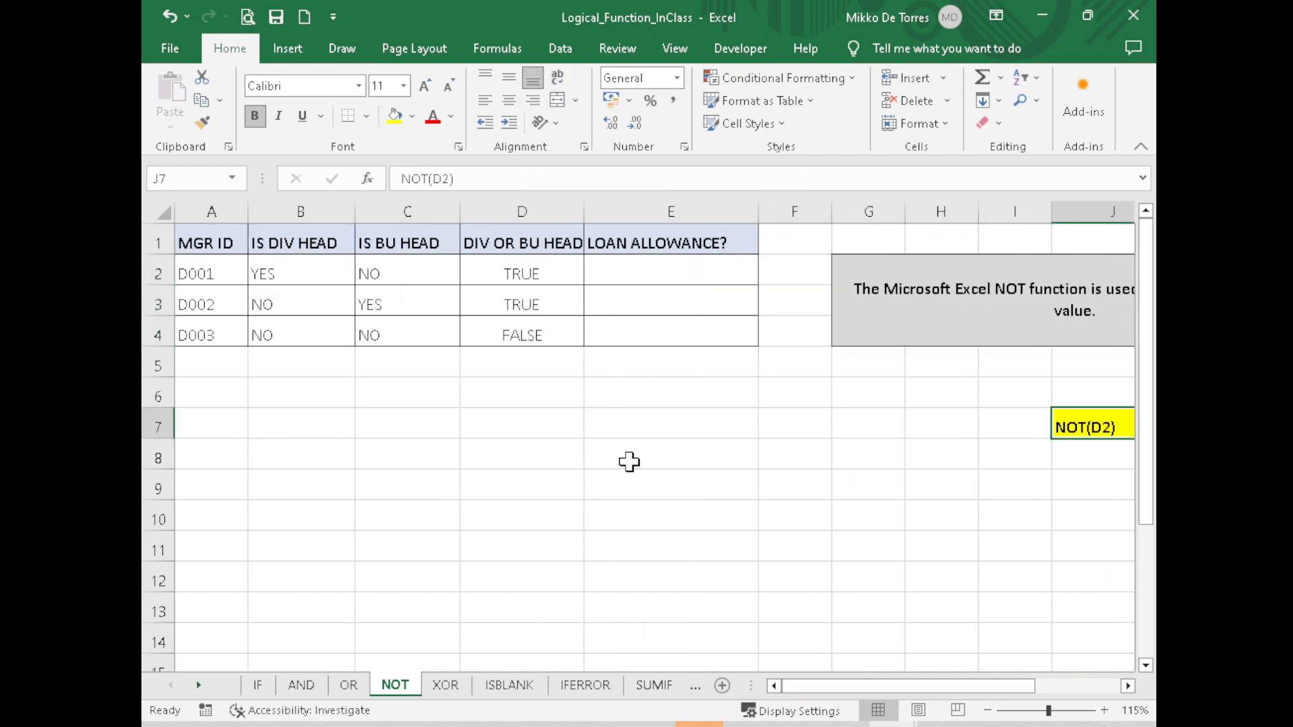
{"action": "left_click", "coordinate": [629, 462]}
{"action": "mouse_move", "coordinate": [856, 687]}
{"action": "left_mouse_down"}
{"action": "mouse_move", "coordinate": [902, 688]}
{"action": "mouse_move", "coordinate": [857, 687]}
{"action": "left_mouse_up"}
{"action": "left_click", "coordinate": [596, 382]}
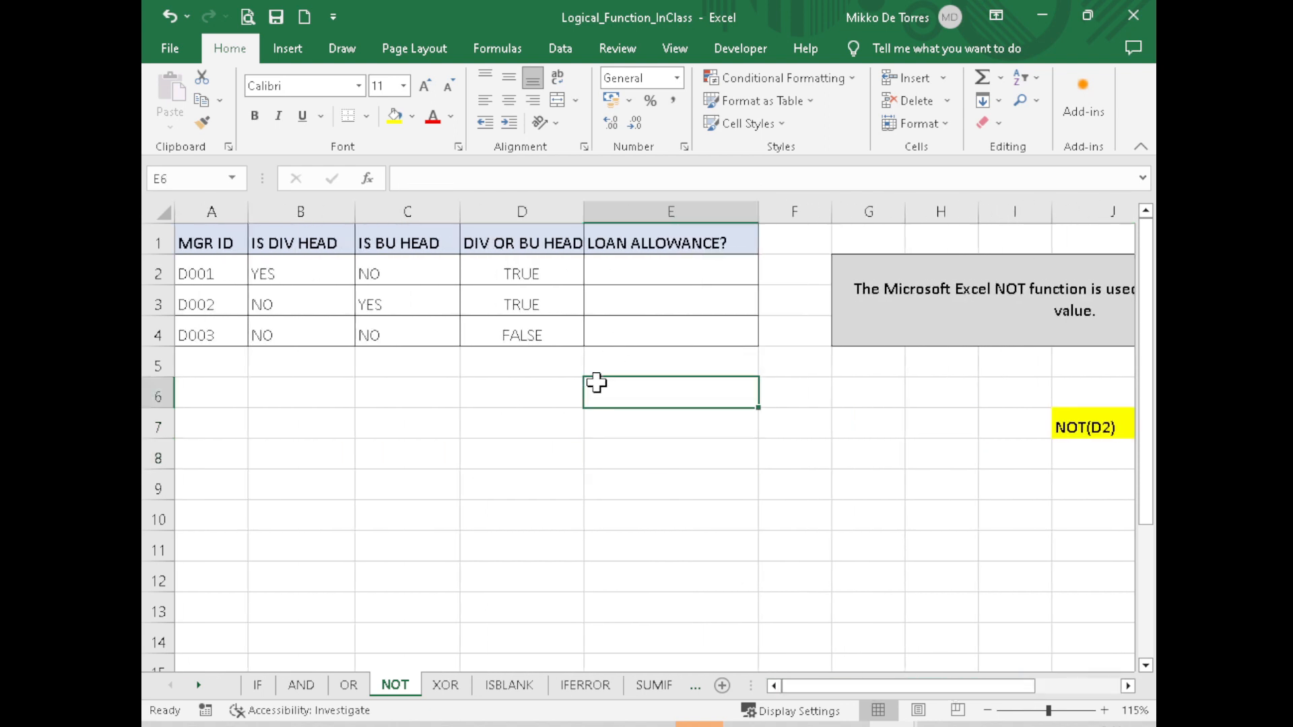
Step: Enter =NOT(D2) in E2 to negate the DIV OR BU HEAD value for manager D001
{"action": "left_click", "coordinate": [633, 276]}
{"action": "type", "text": "=NOT("}
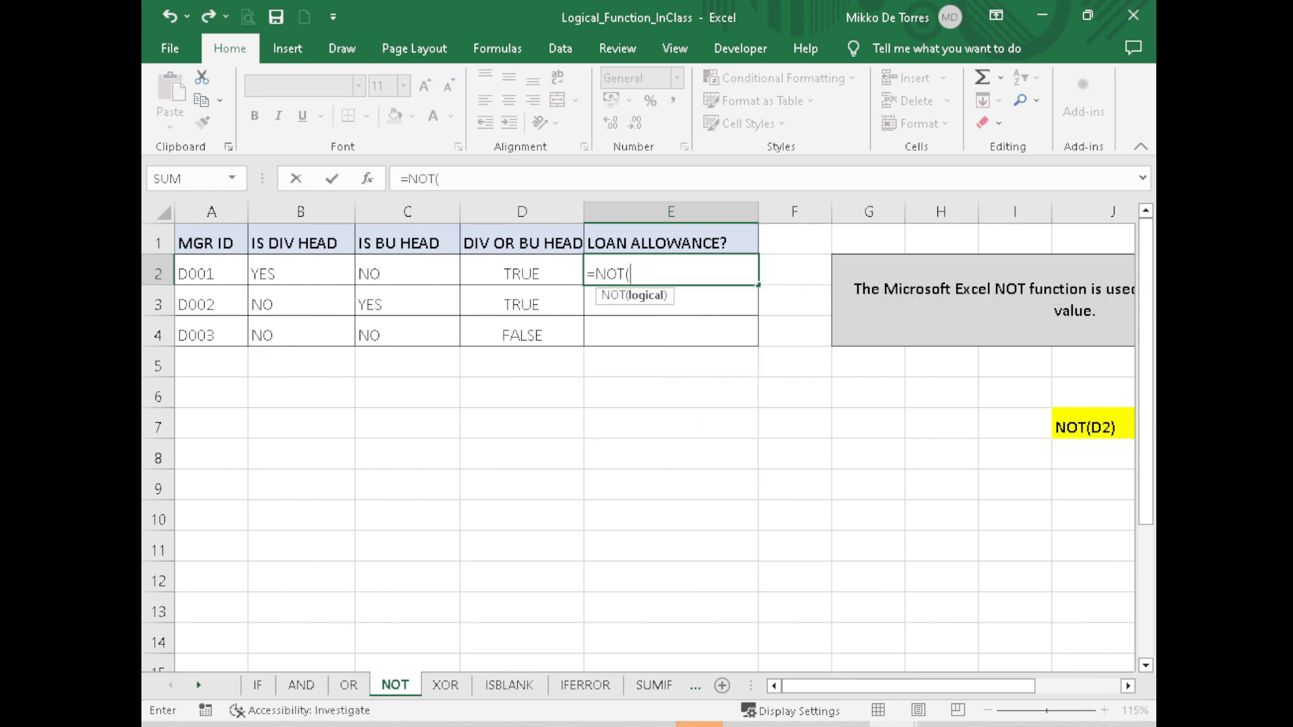
{"action": "left_click", "coordinate": [530, 281]}
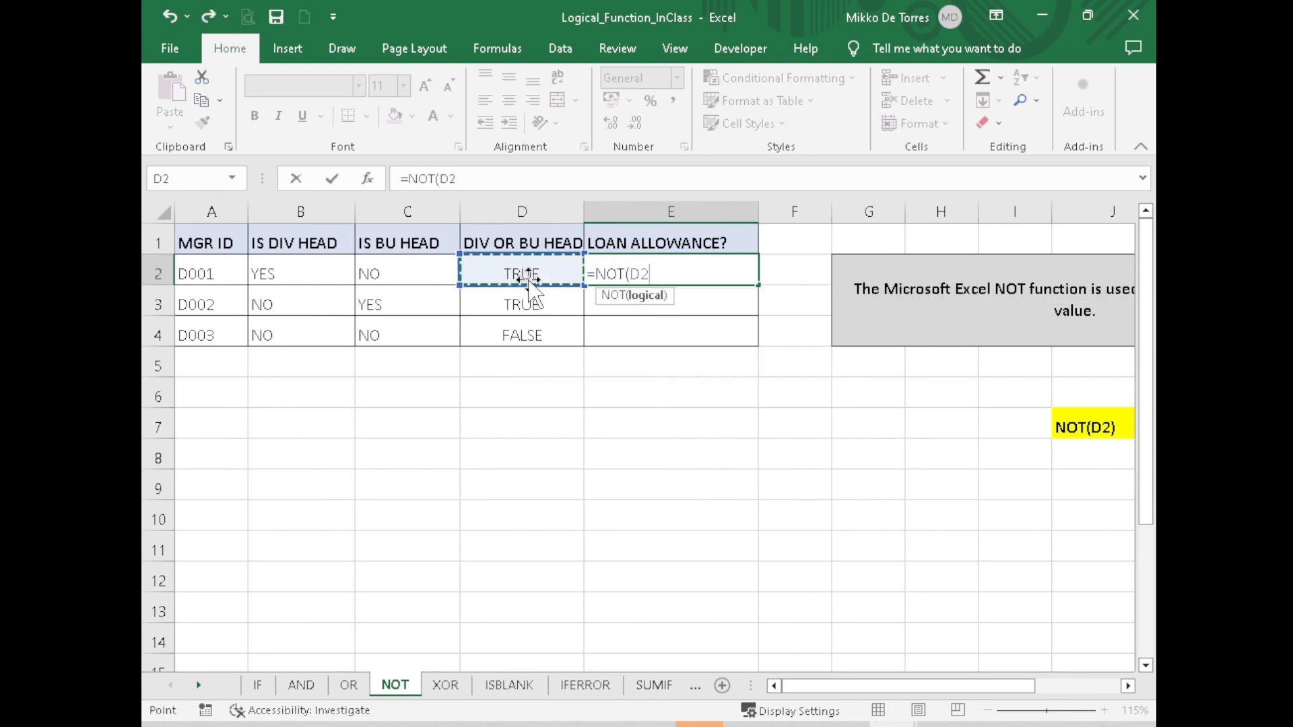
{"action": "key", "text": "Return"}
{"action": "key", "text": "Up"}
{"action": "key", "text": "Left"}
{"action": "key", "text": "Right"}
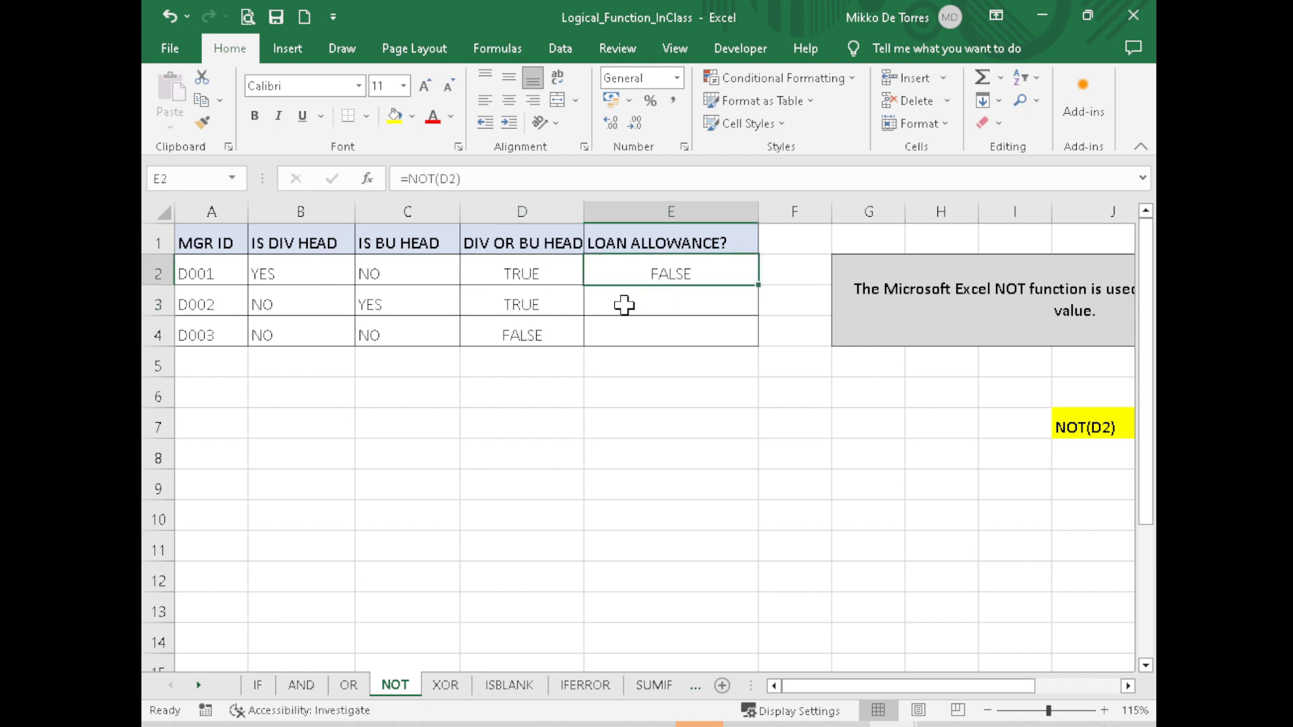
Step: Enter =NOT(D3) in E3 and fill it down to E4 to complete the LOAN ALLOWANCE? column
{"action": "left_click", "coordinate": [603, 305]}
{"action": "type", "text": "="}
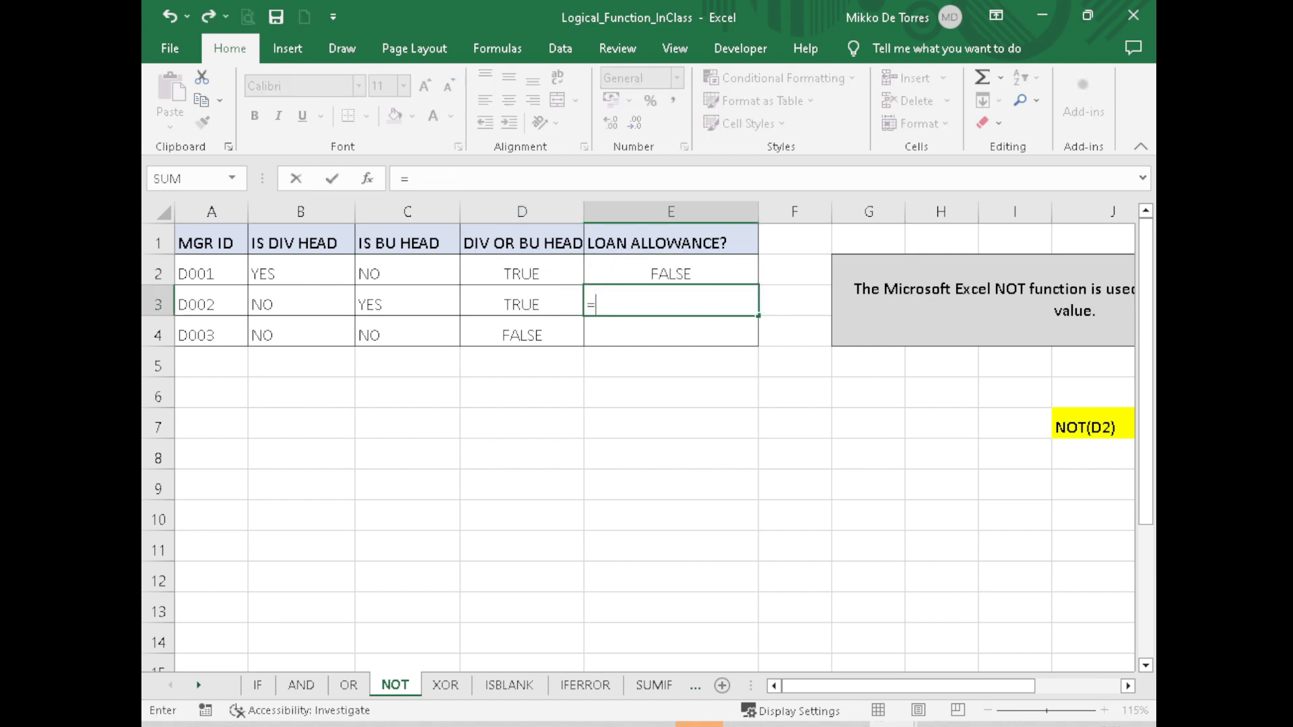
{"action": "type", "text": "NOT("}
{"action": "left_click", "coordinate": [558, 297]}
{"action": "key", "text": "Return"}
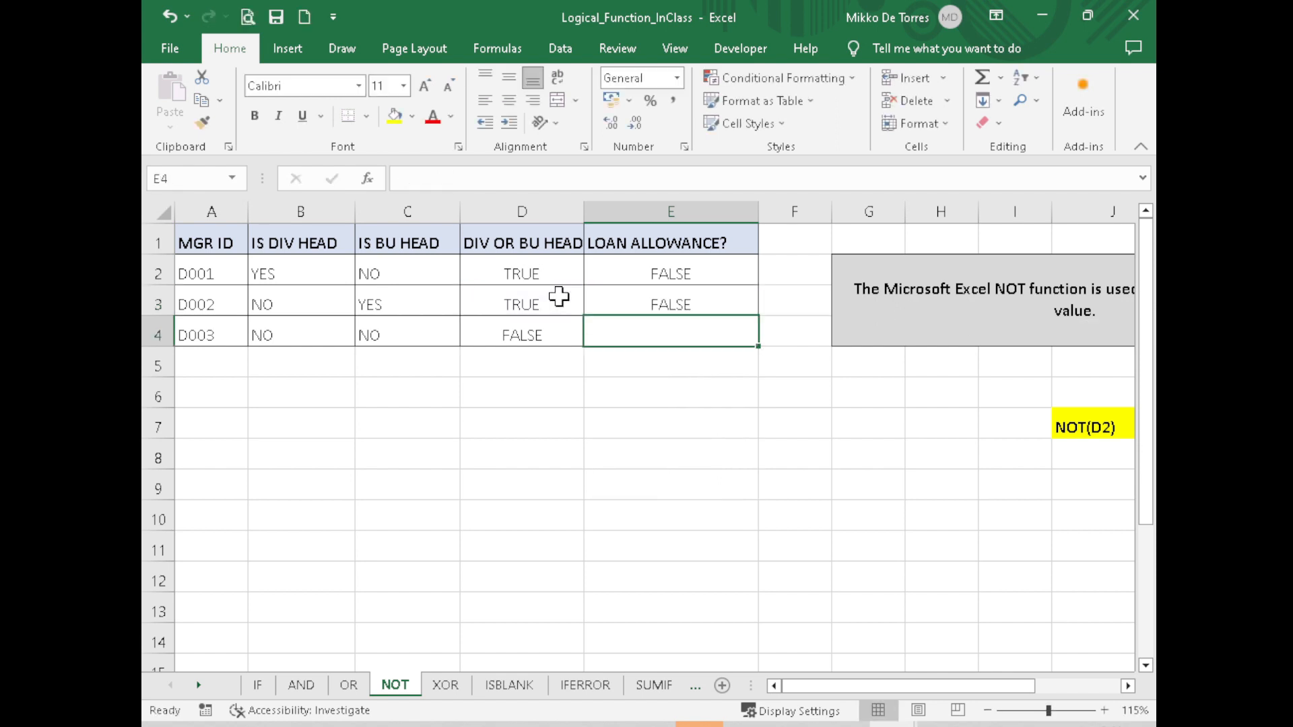
{"action": "left_click", "coordinate": [701, 297]}
{"action": "left_click_drag", "start_coordinate": [759, 315], "coordinate": [759, 340]}
{"action": "left_click", "coordinate": [724, 375]}
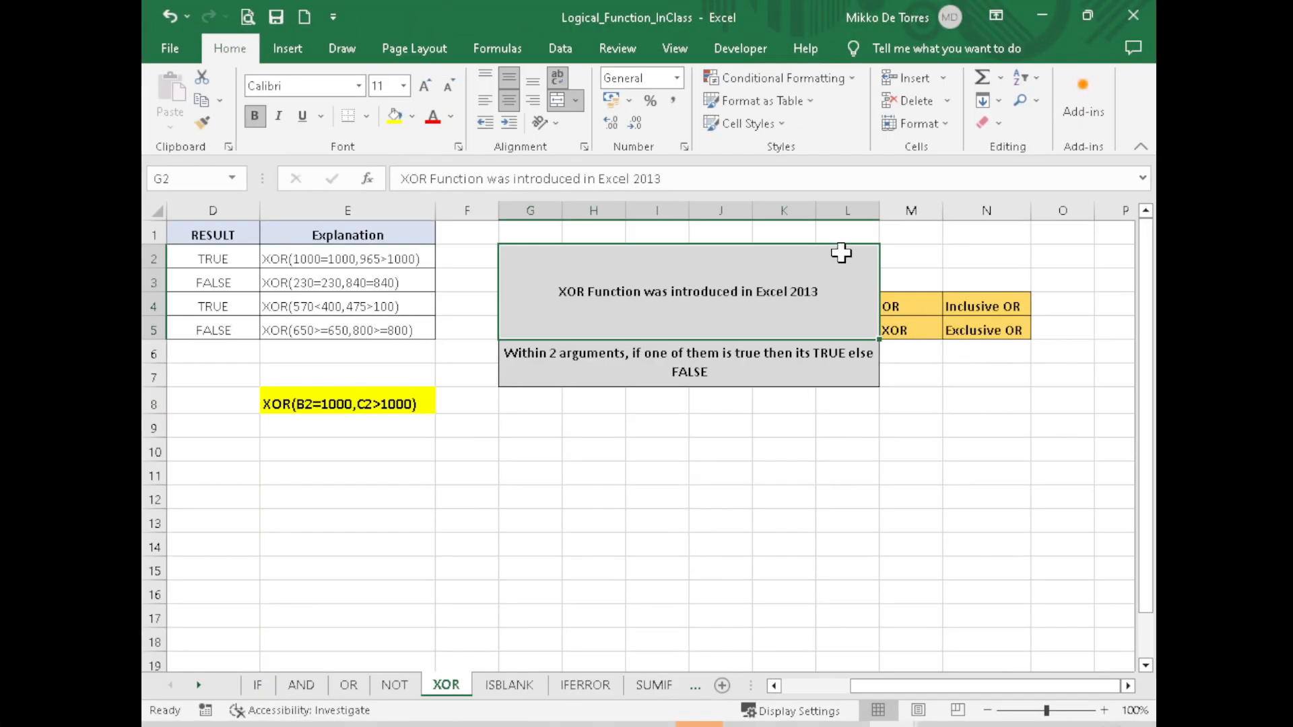
Step: On the XOR sheet, read the two-argument rule and the labels in M4:N5 distinguishing OR from XOR
{"action": "left_click", "coordinate": [684, 350]}
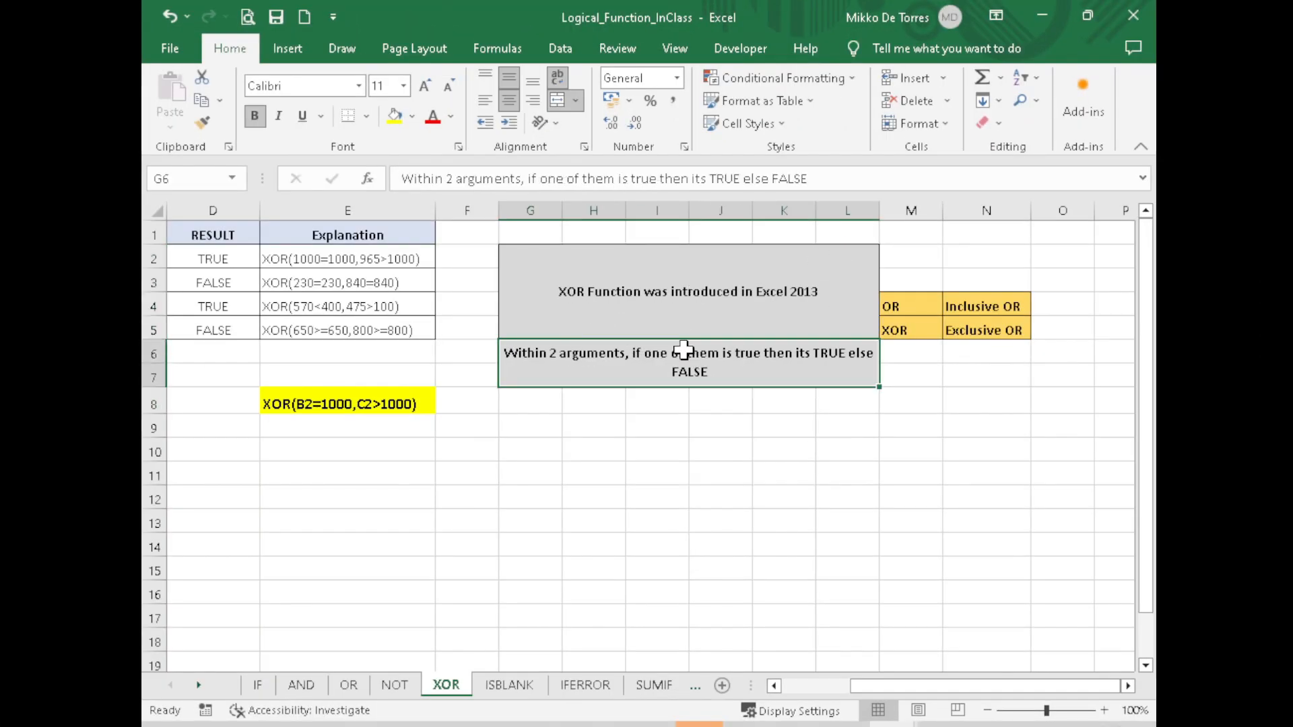
{"action": "left_click", "coordinate": [911, 299]}
{"action": "key", "text": "Right"}
{"action": "left_click", "coordinate": [916, 328]}
{"action": "key", "text": "Right"}
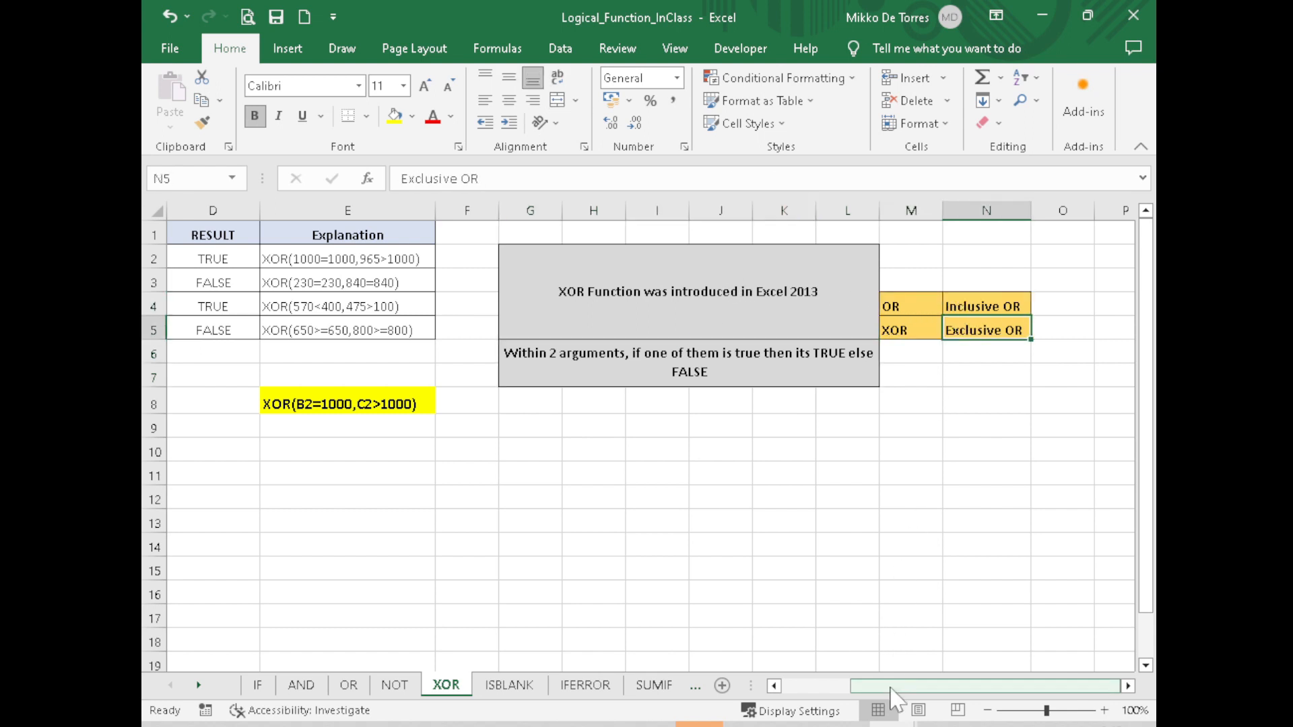
Step: Clear the existing results from D2:D5 in the RESULT column
{"action": "left_click_drag", "start_coordinate": [854, 686], "coordinate": [785, 694]}
{"action": "left_click", "coordinate": [563, 261]}
{"action": "type", "text": "="}
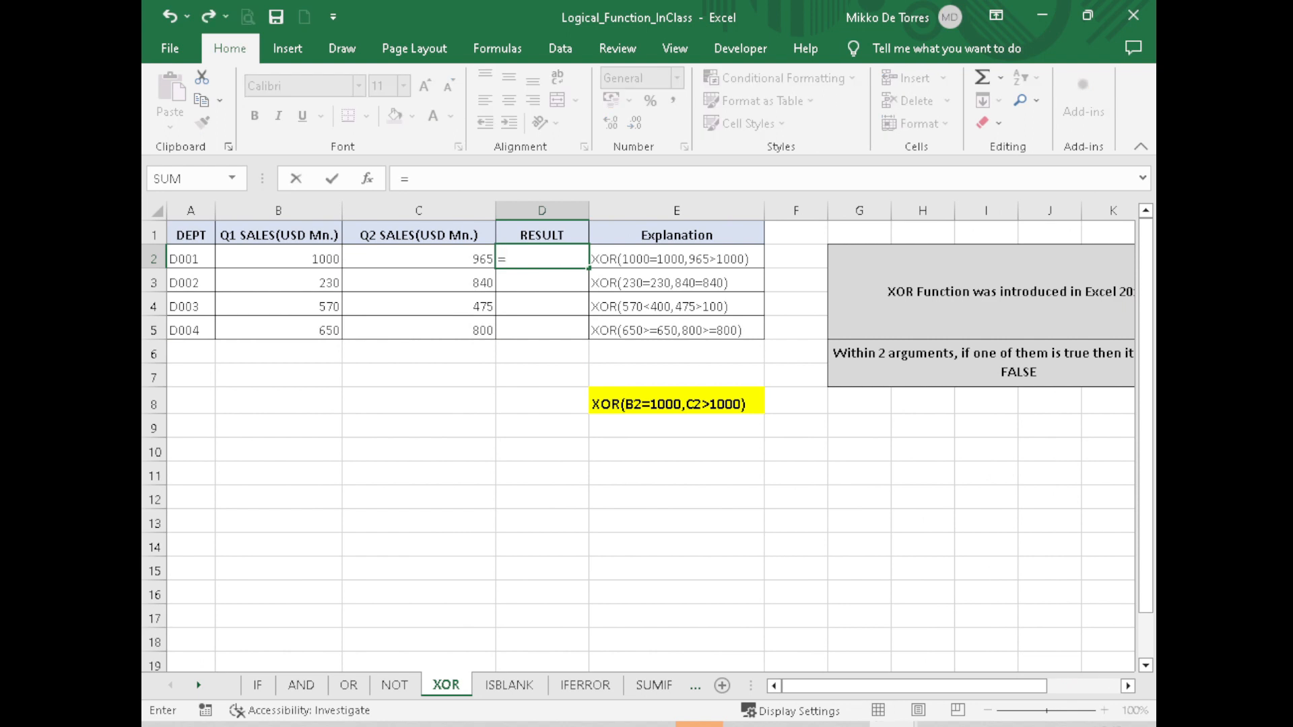
{"action": "type", "text": "XOR"}
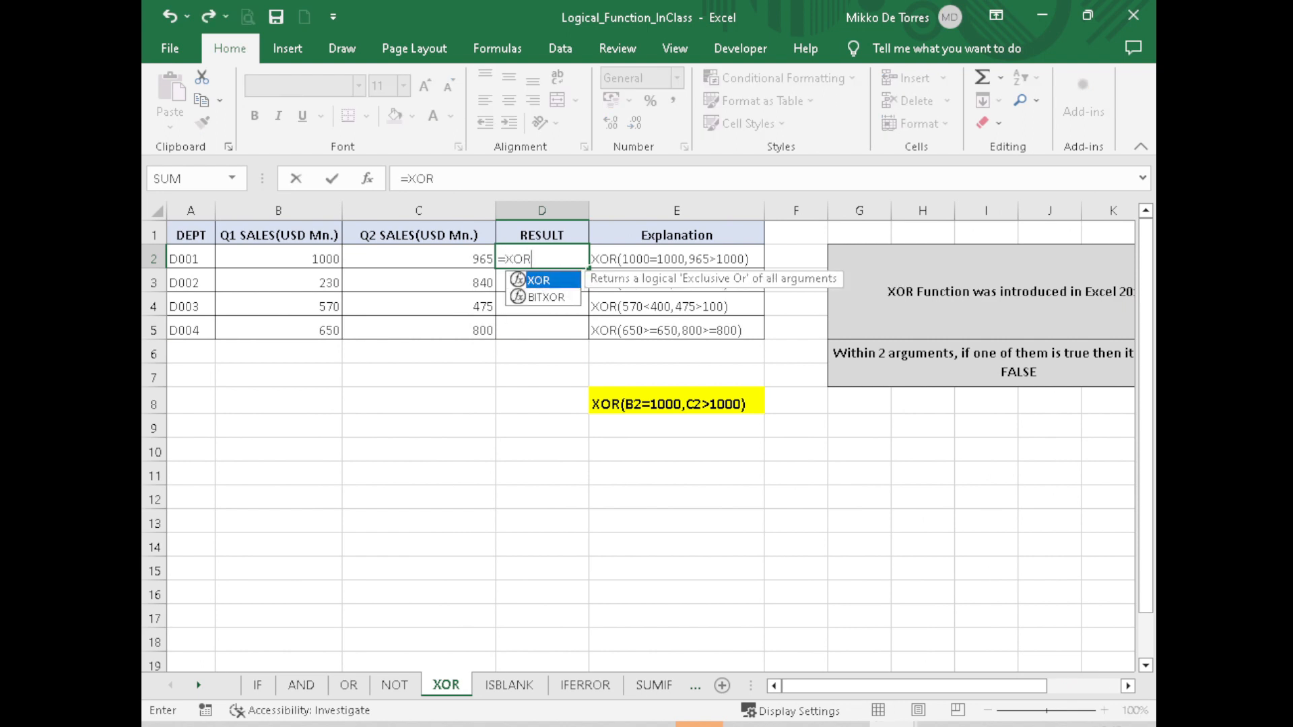
{"action": "key", "text": "BackSpace"}
{"action": "key", "text": "BackSpace"}
{"action": "key", "text": "BackSpace"}
{"action": "key", "text": "BackSpace"}
{"action": "key", "text": "Escape"}
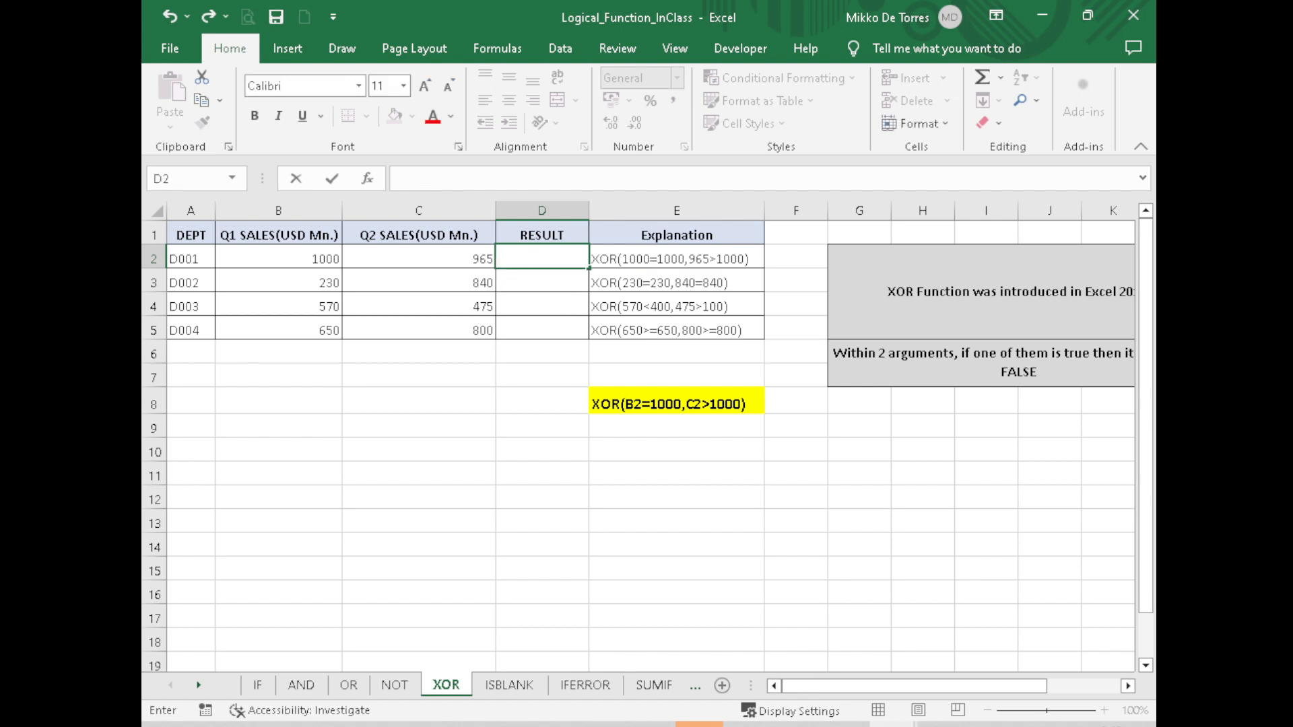
Step: Enter =XOR(B2=1000,C2>1000) in D2 to fill the RESULT for department D001
{"action": "left_click", "coordinate": [761, 262]}
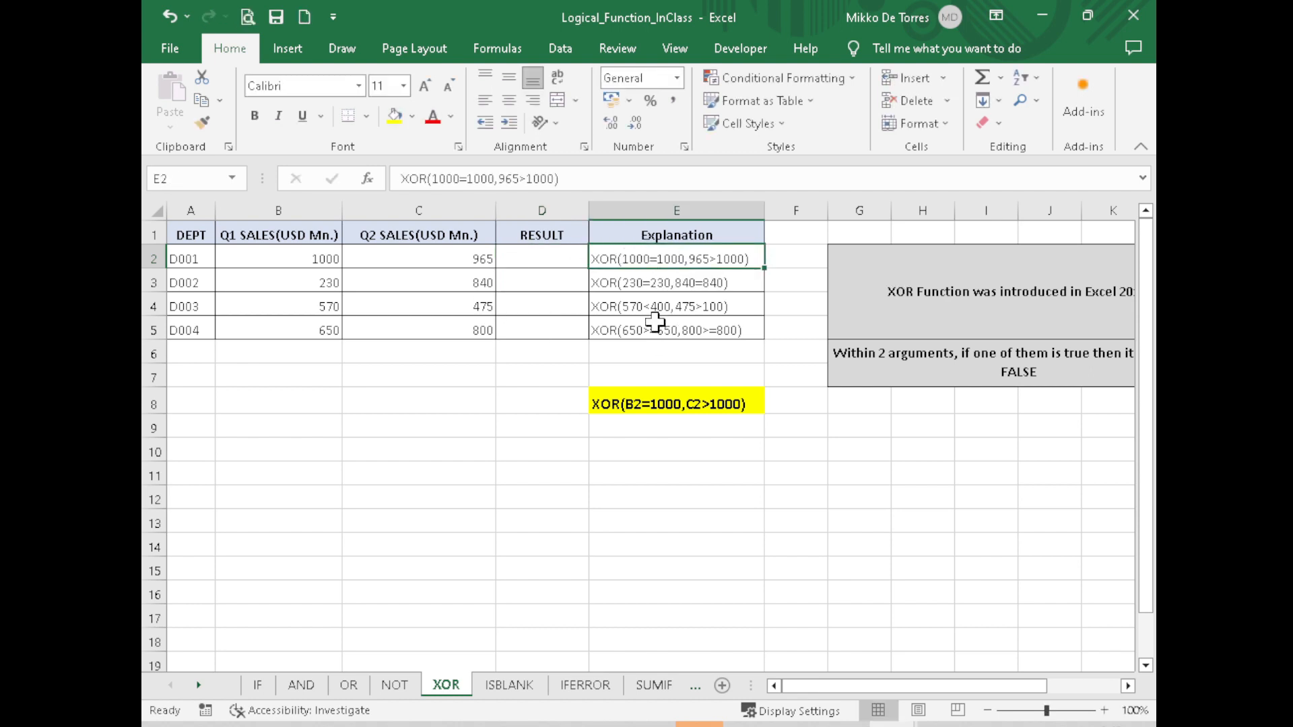
{"action": "left_click", "coordinate": [559, 257]}
{"action": "type", "text": "="}
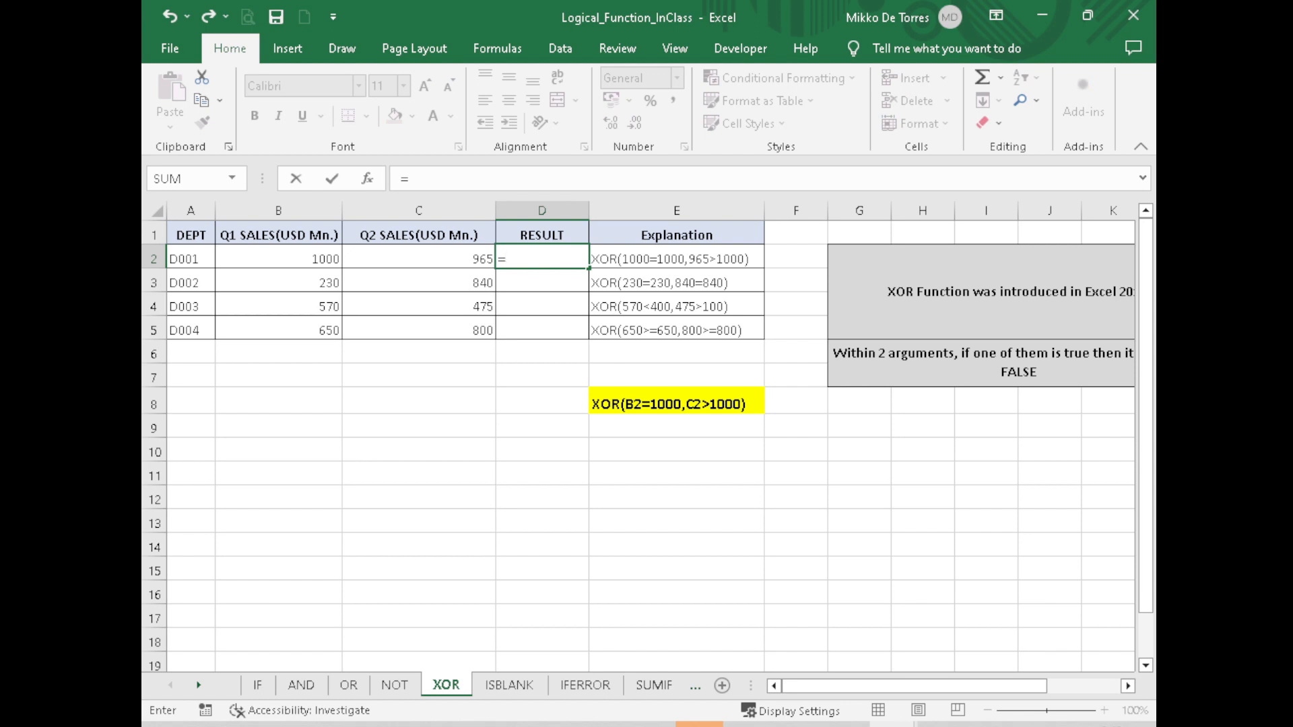
{"action": "type", "text": "XOR("}
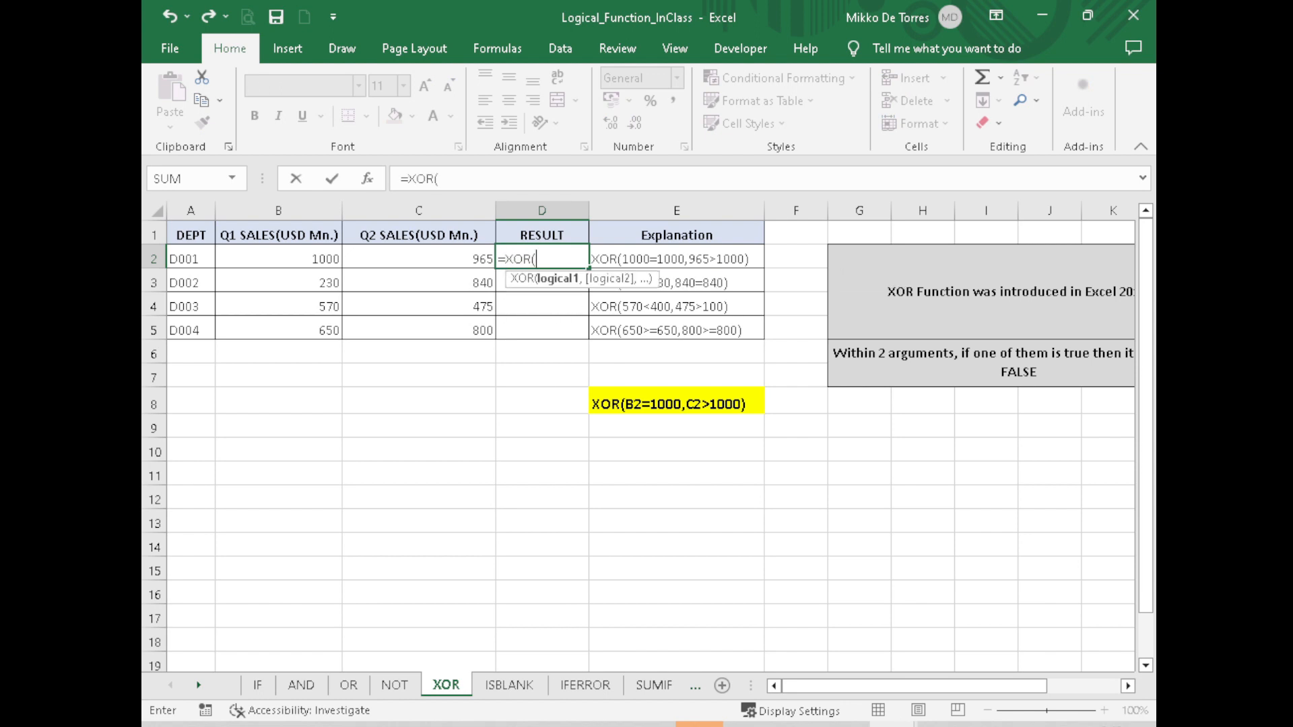
{"action": "left_click", "coordinate": [320, 253]}
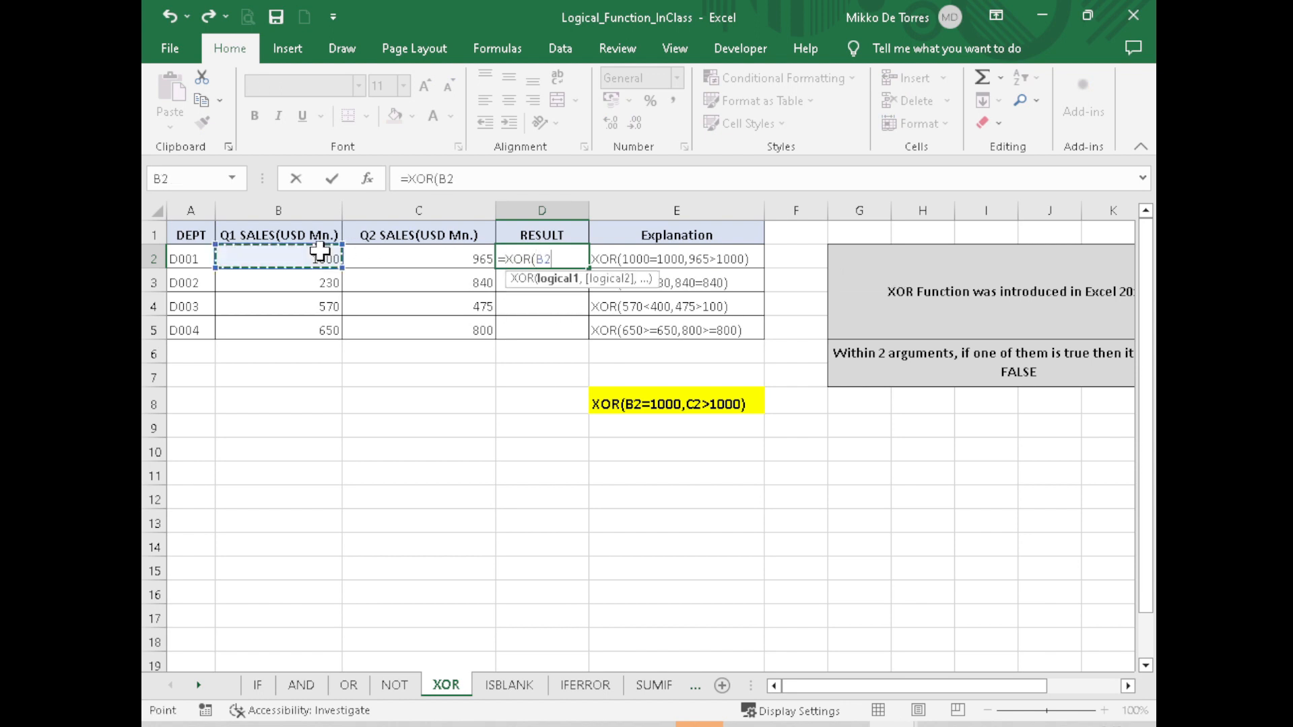
{"action": "type", "text": "="}
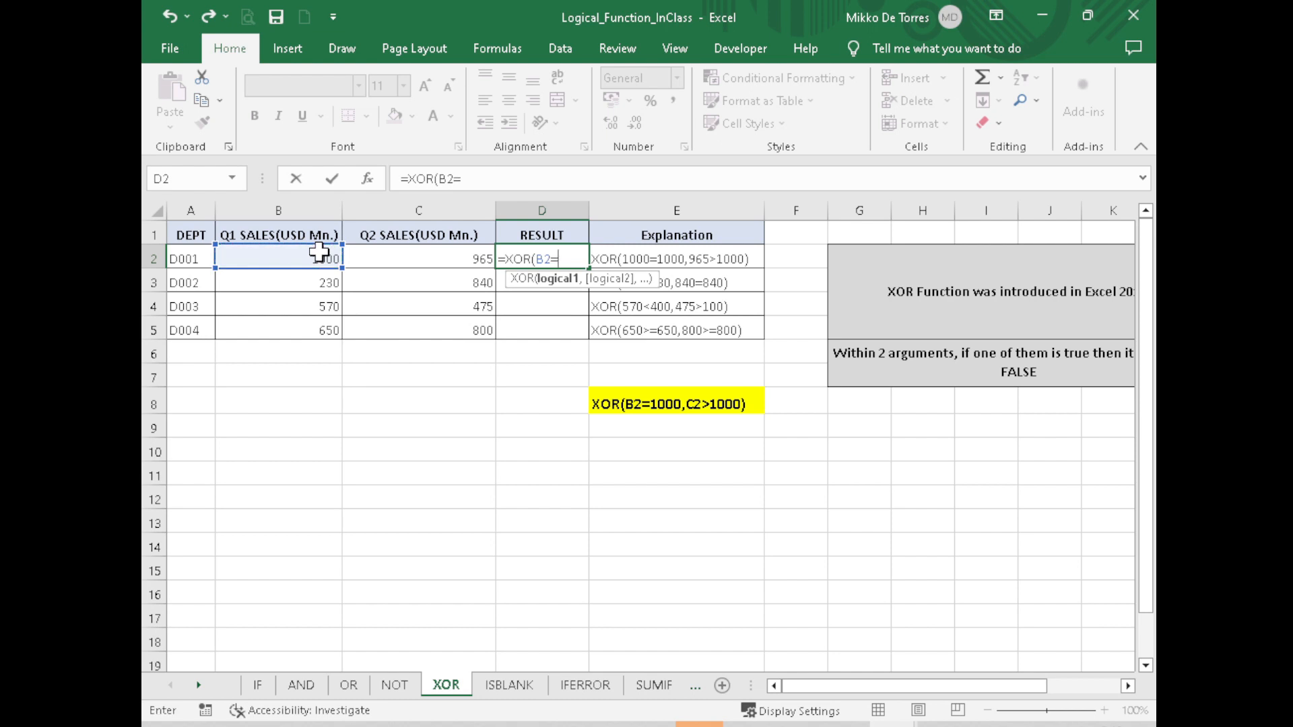
{"action": "type", "text": "1000,"}
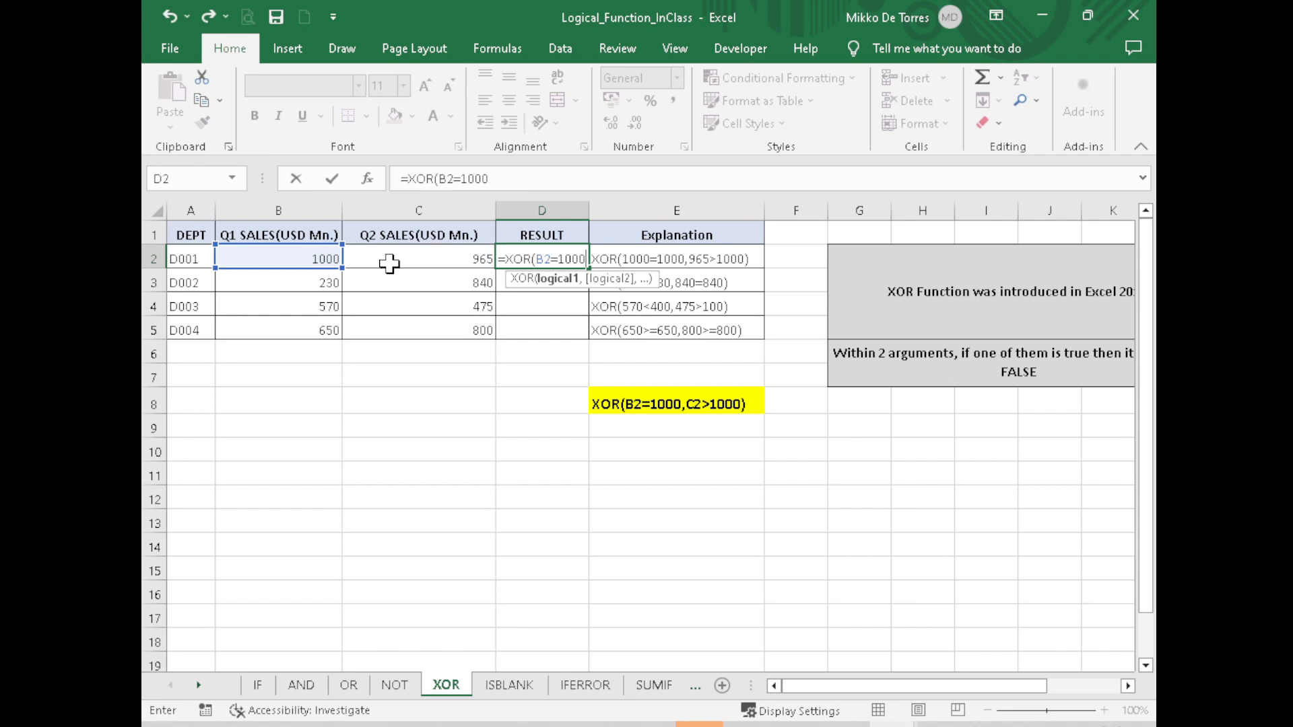
{"action": "left_click", "coordinate": [411, 256]}
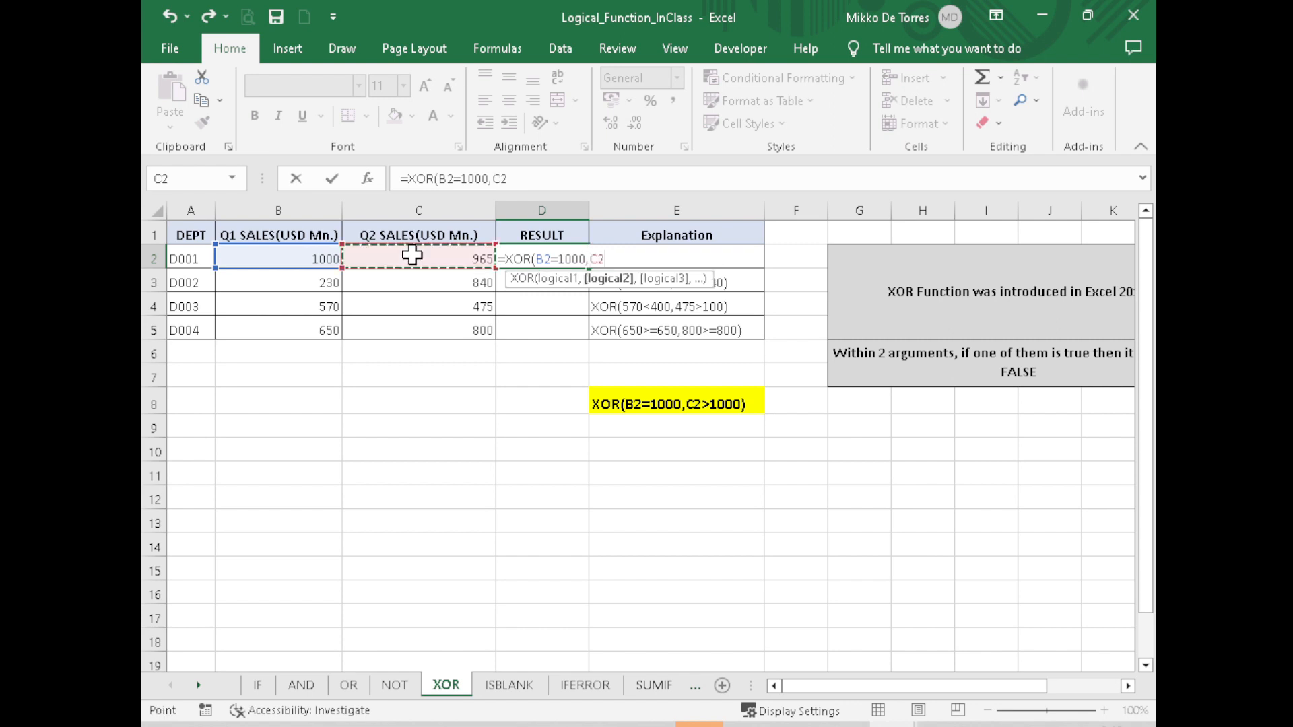
{"action": "type", "text": ">"}
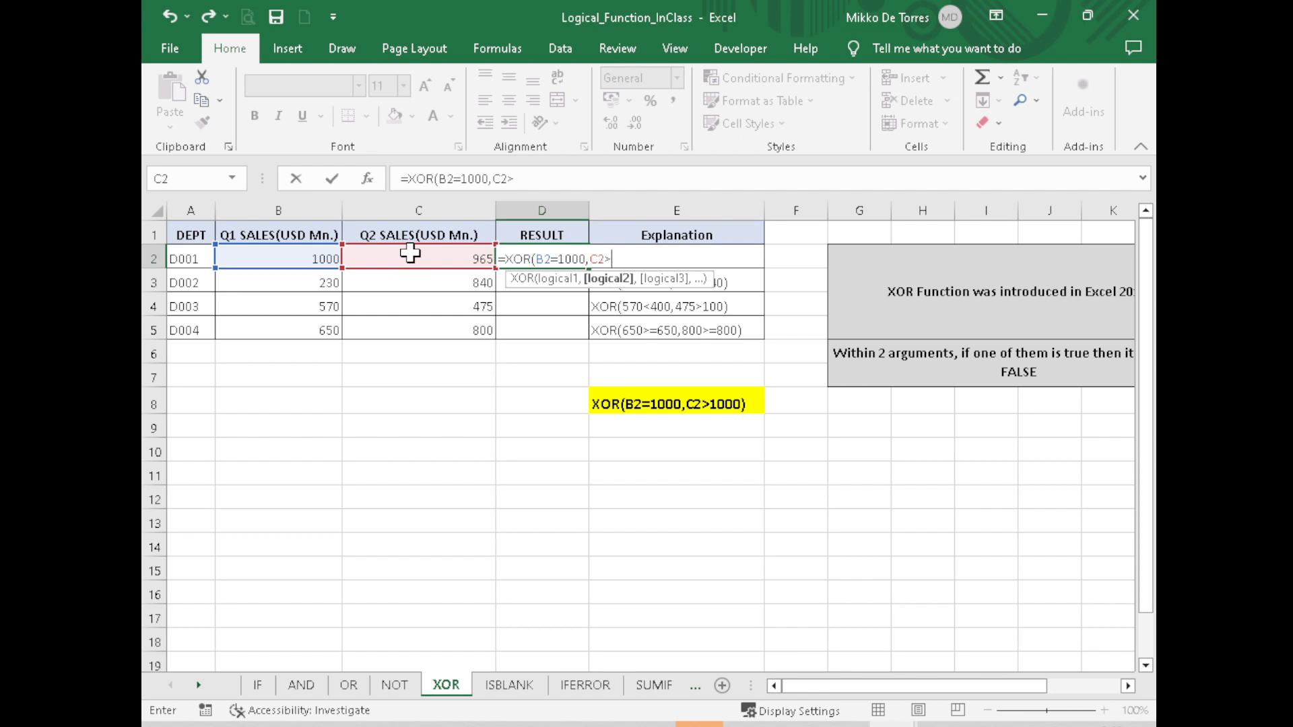
{"action": "type", "text": "1000"}
{"action": "type", "text": ")"}
{"action": "key", "text": "Return"}
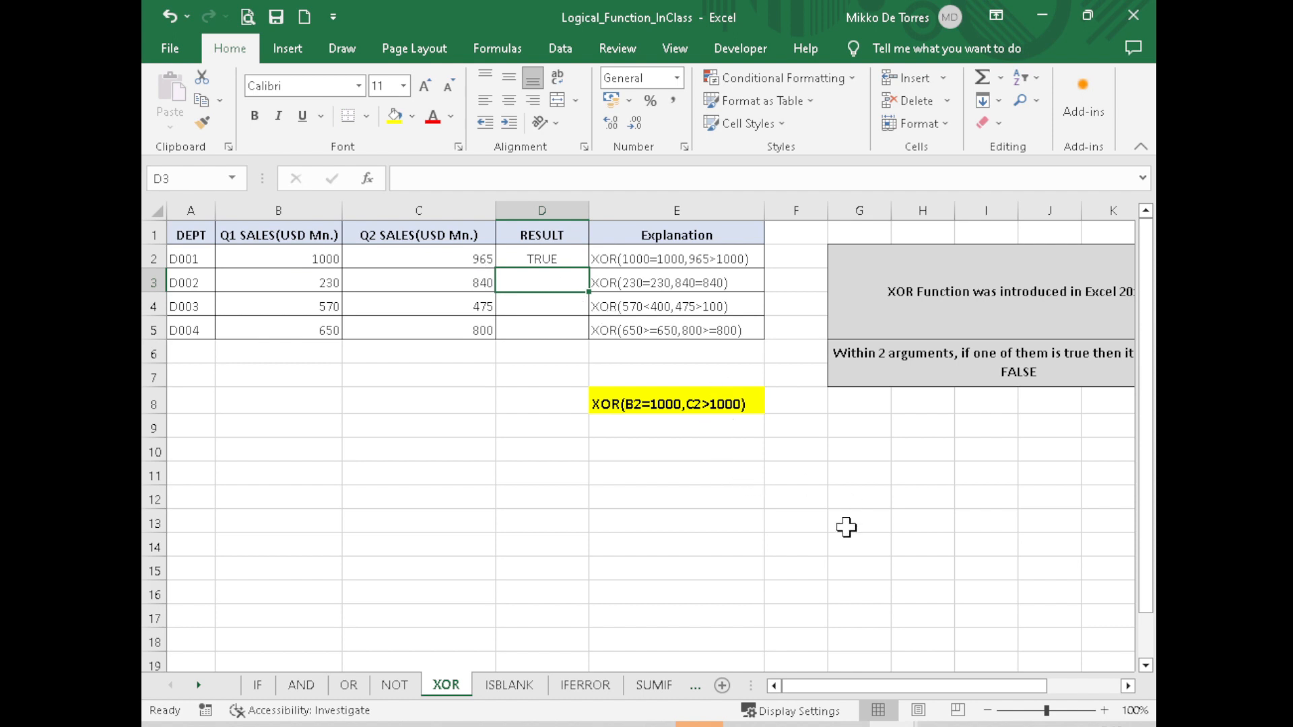
Step: Enter =XOR(B3=230,C3>230) in D3 for department D002, applying the two-argument rule in G6, and review the formula
{"action": "left_click_drag", "start_coordinate": [921, 686], "coordinate": [996, 655]}
{"action": "left_click", "coordinate": [793, 376]}
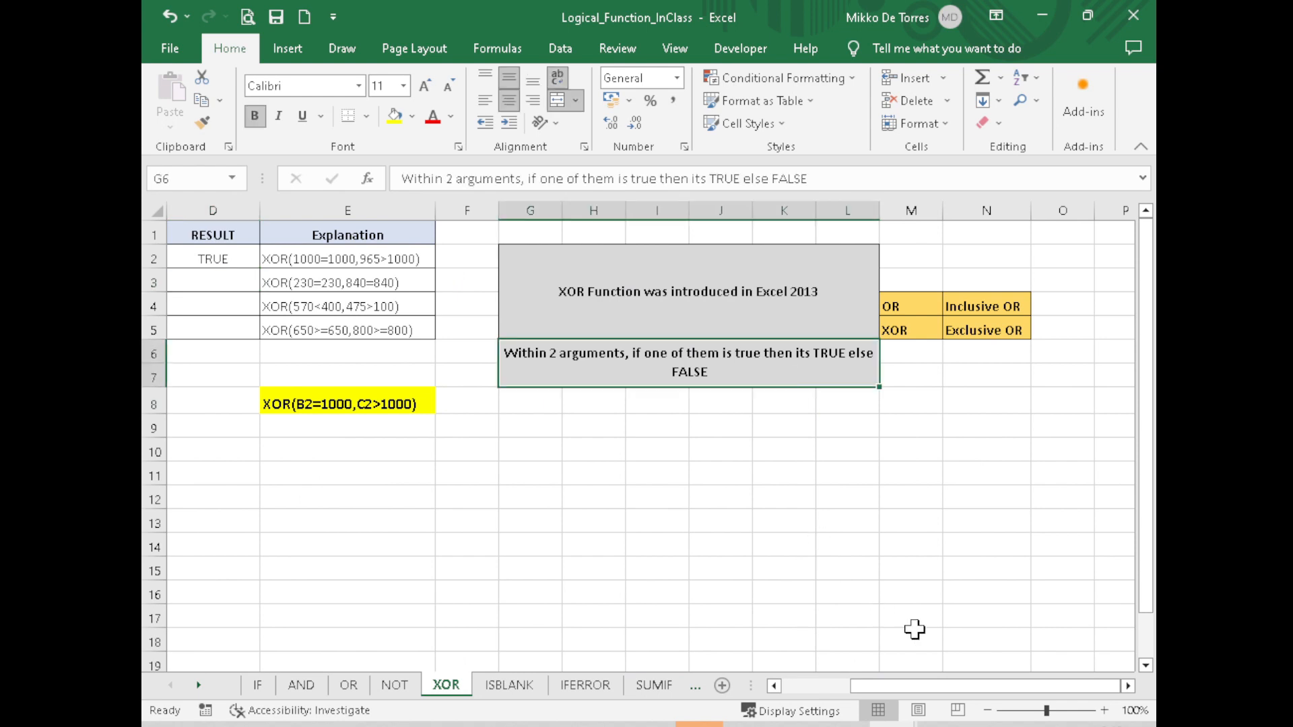
{"action": "left_click_drag", "start_coordinate": [935, 694], "coordinate": [865, 694]}
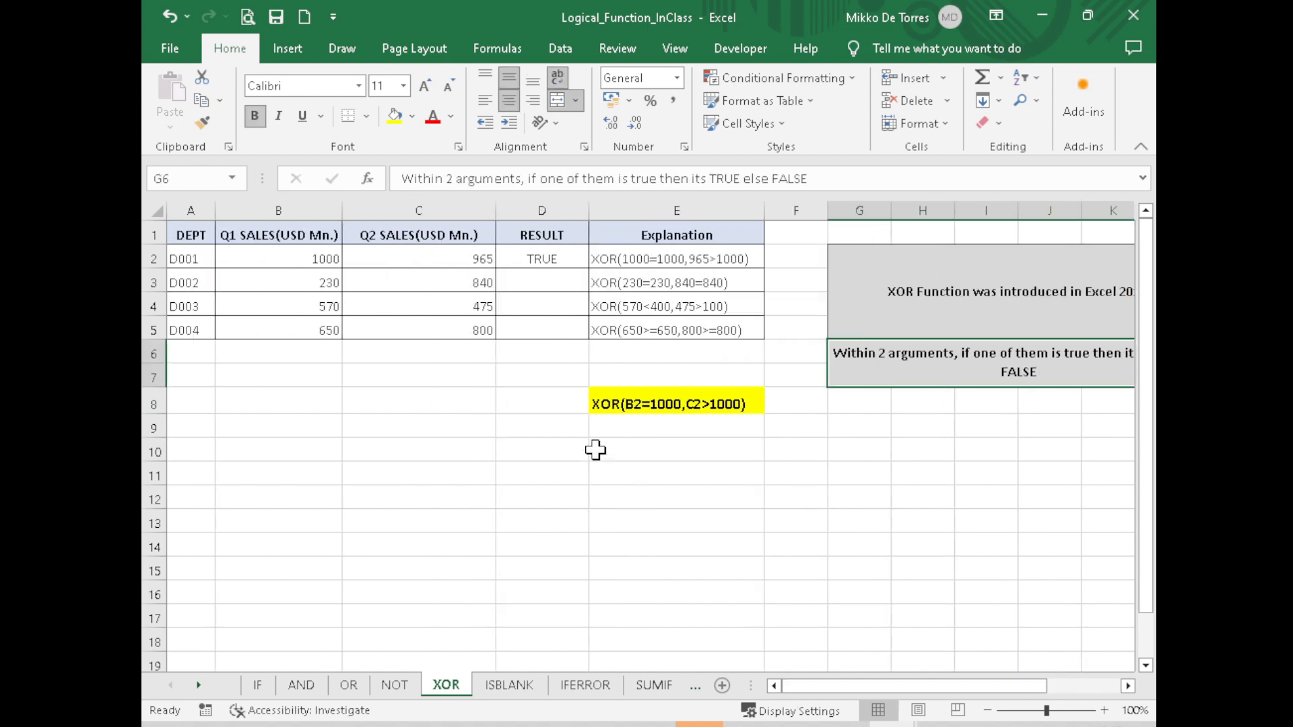
{"action": "left_click", "coordinate": [569, 278]}
{"action": "type", "text": "="}
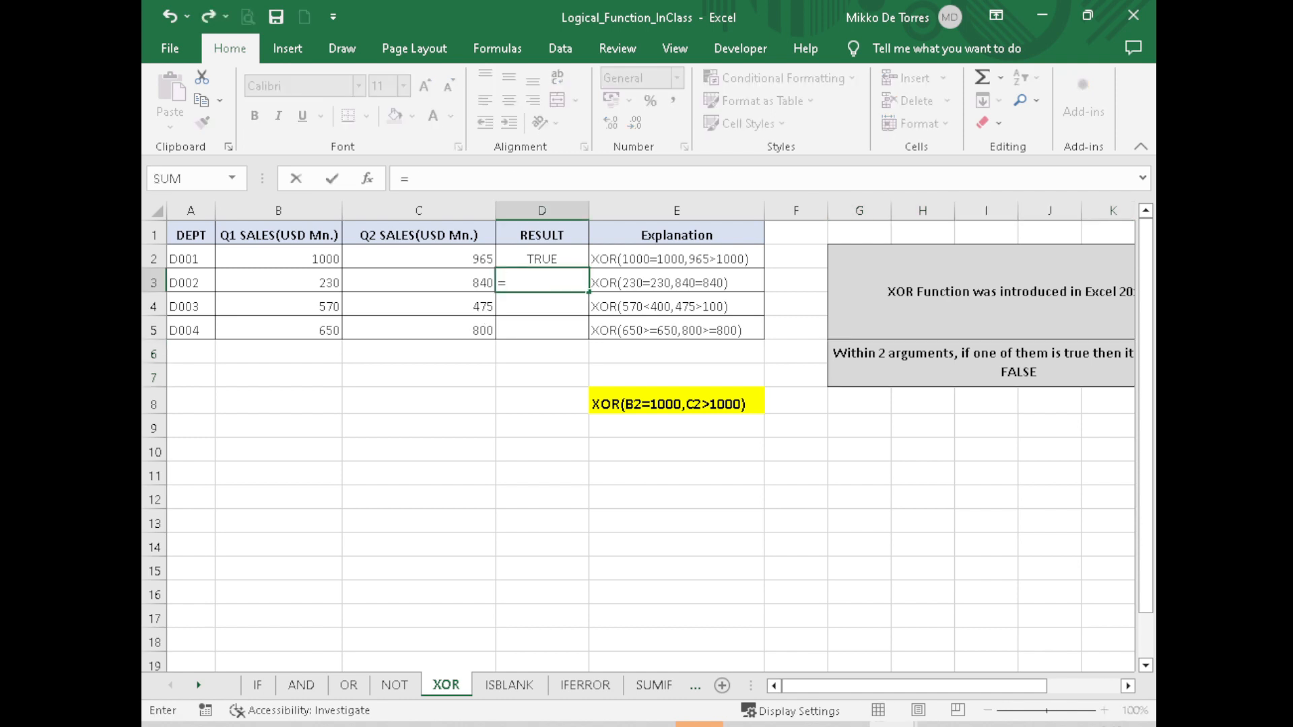
{"action": "type", "text": "XO"}
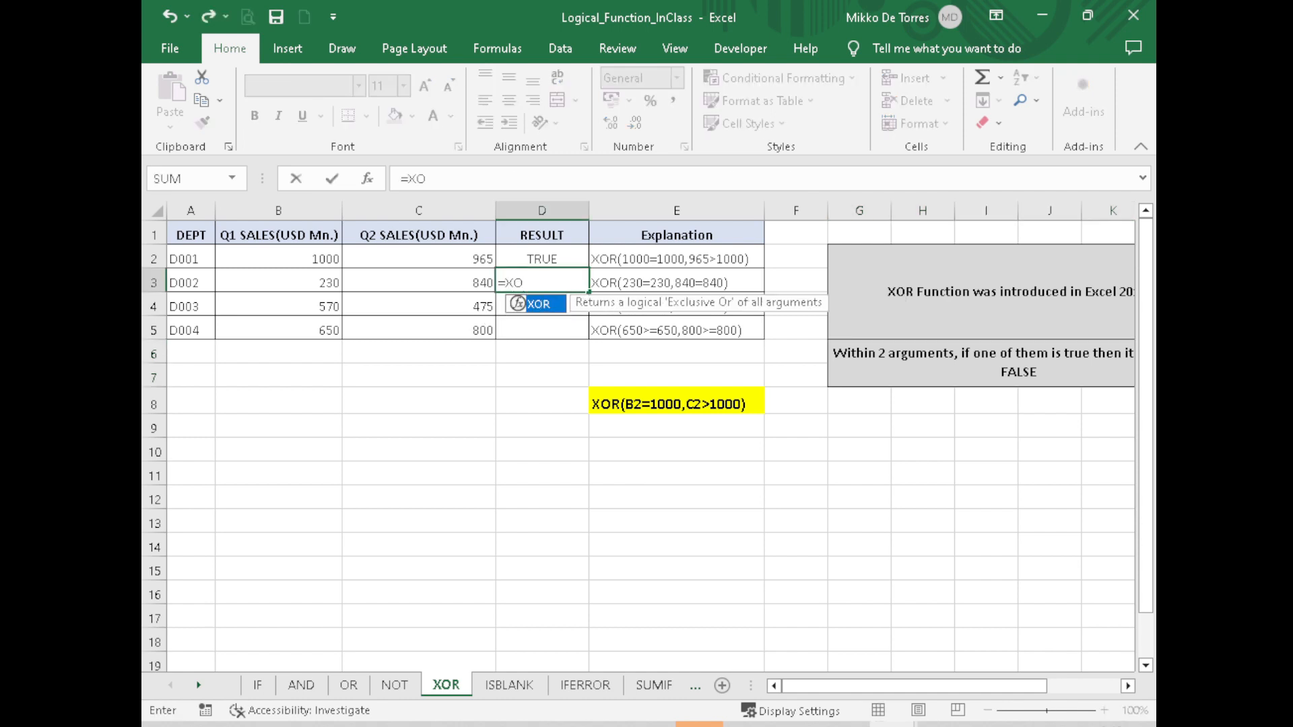
{"action": "type", "text": "R("}
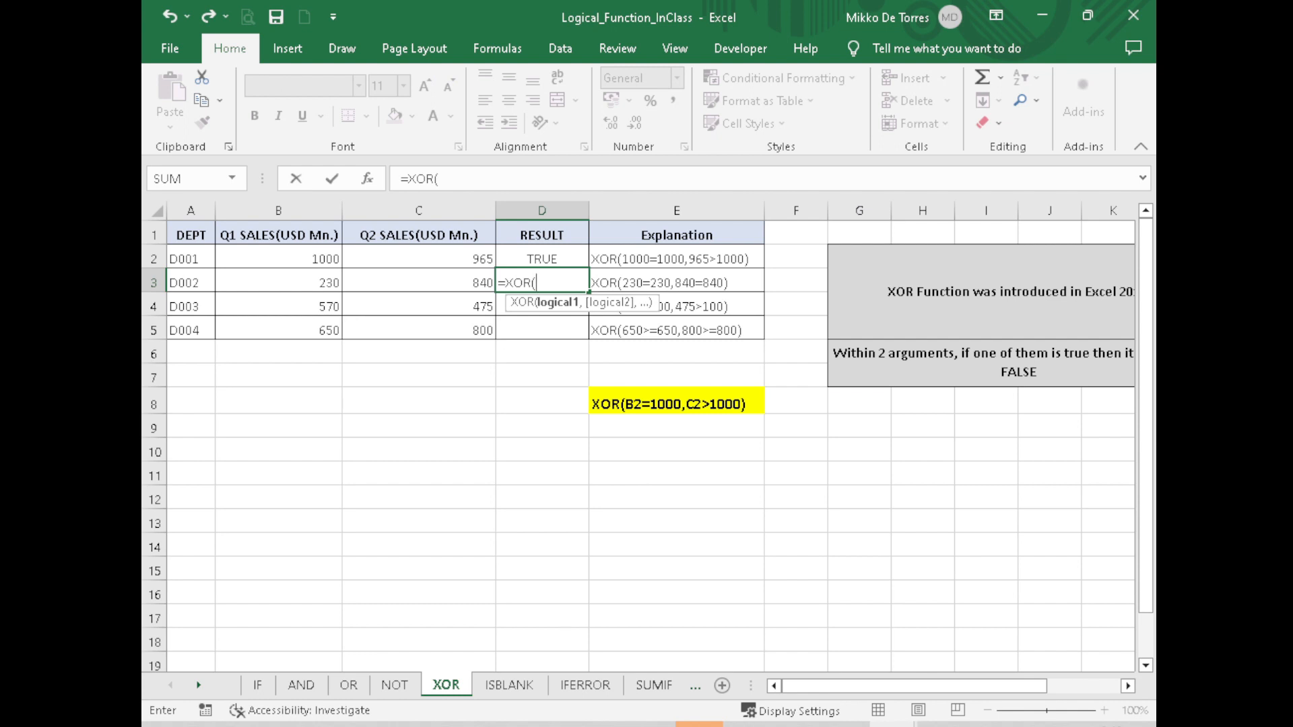
{"action": "left_click", "coordinate": [301, 285]}
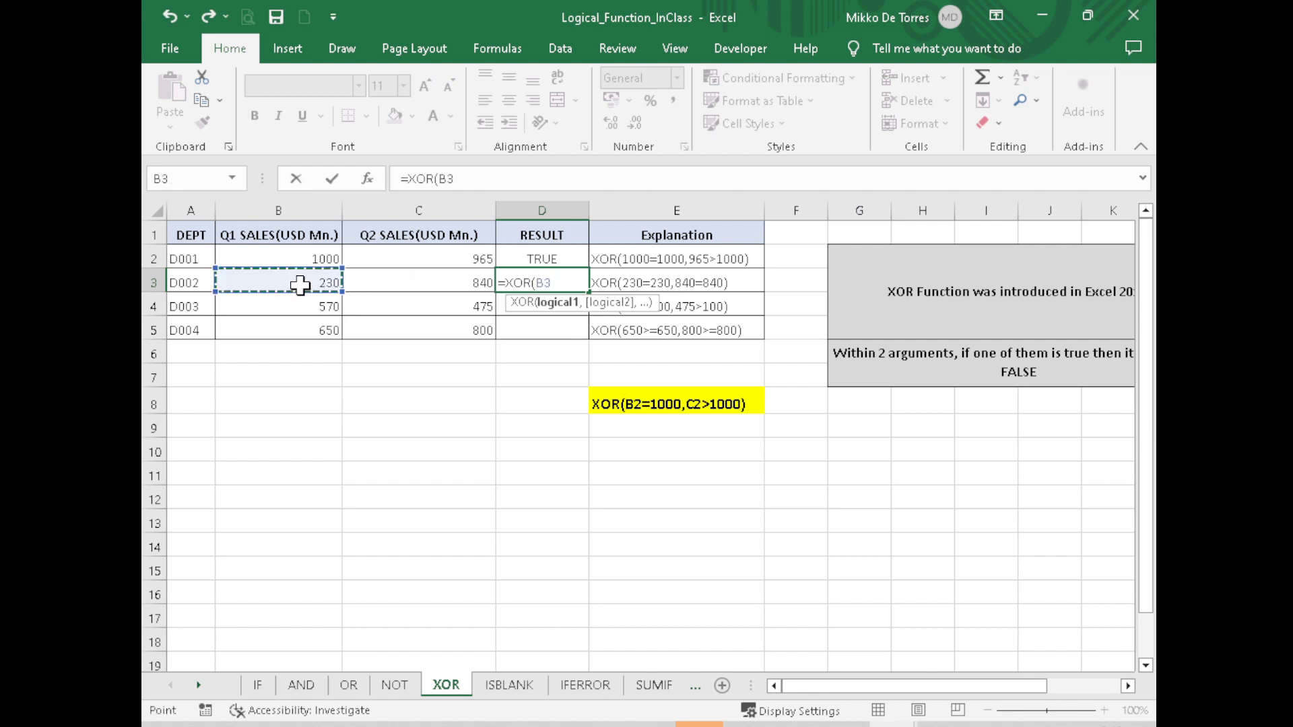
{"action": "type", "text": "="}
{"action": "type", "text": "2"}
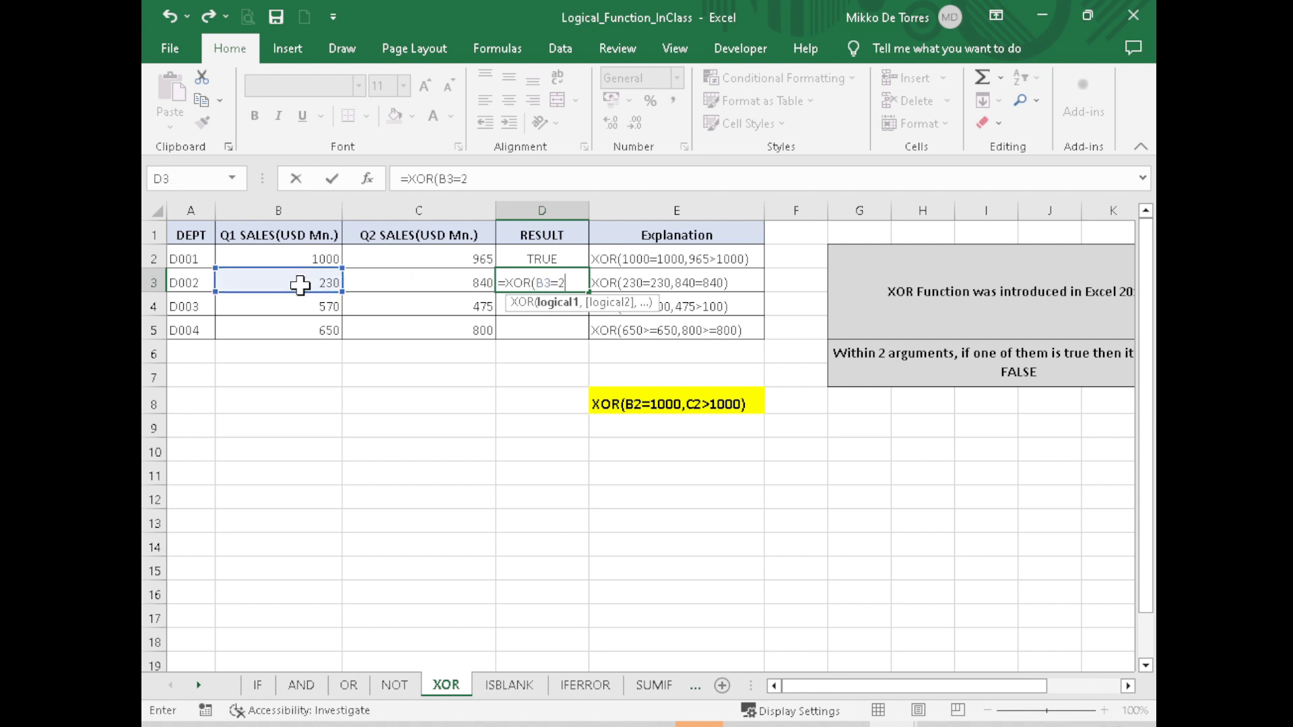
{"action": "type", "text": "30,"}
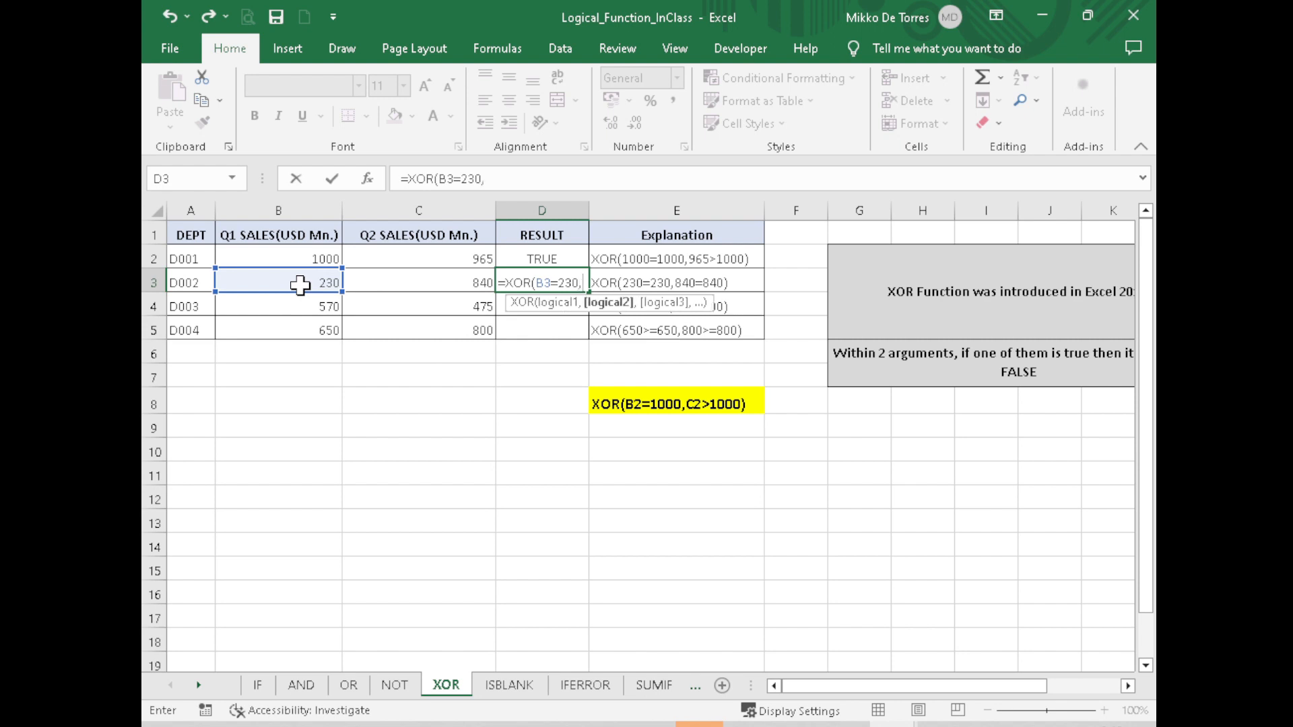
{"action": "left_click", "coordinate": [398, 285]}
{"action": "type", "text": "="}
{"action": "key", "text": "BackSpace"}
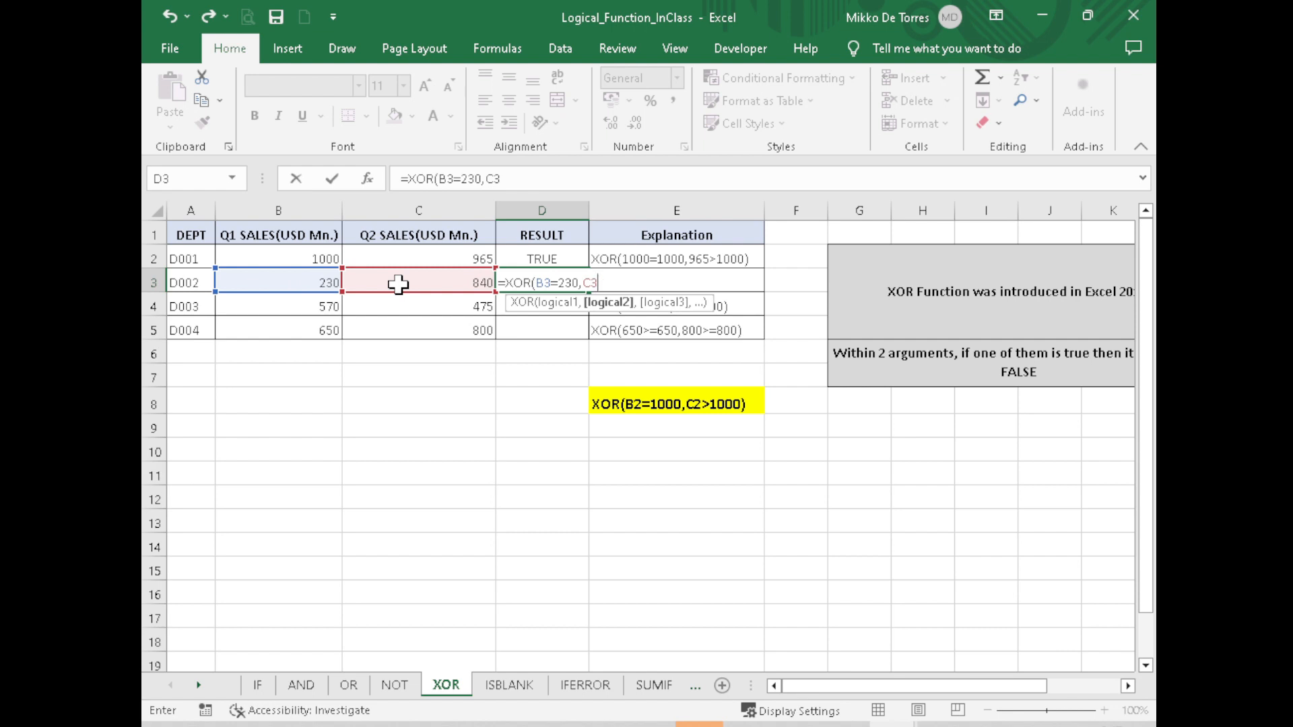
{"action": "type", "text": ">"}
{"action": "type", "text": "30"}
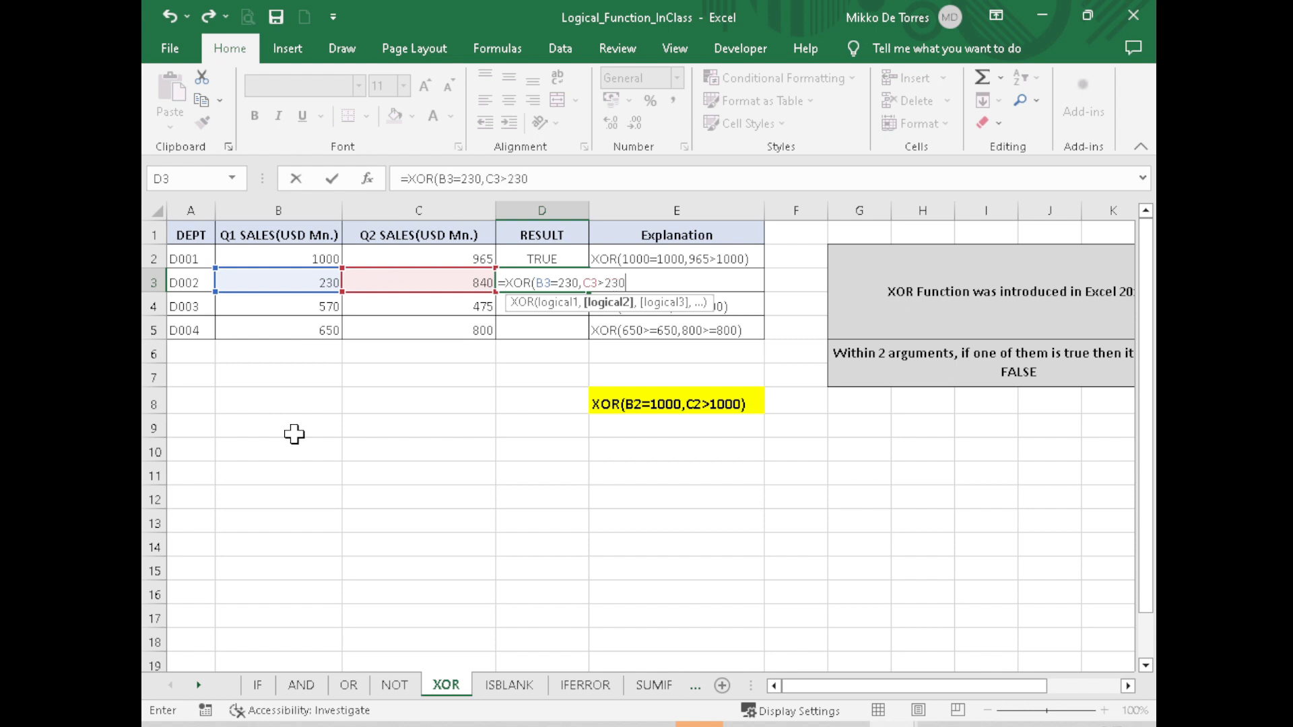
{"action": "key", "text": "Return"}
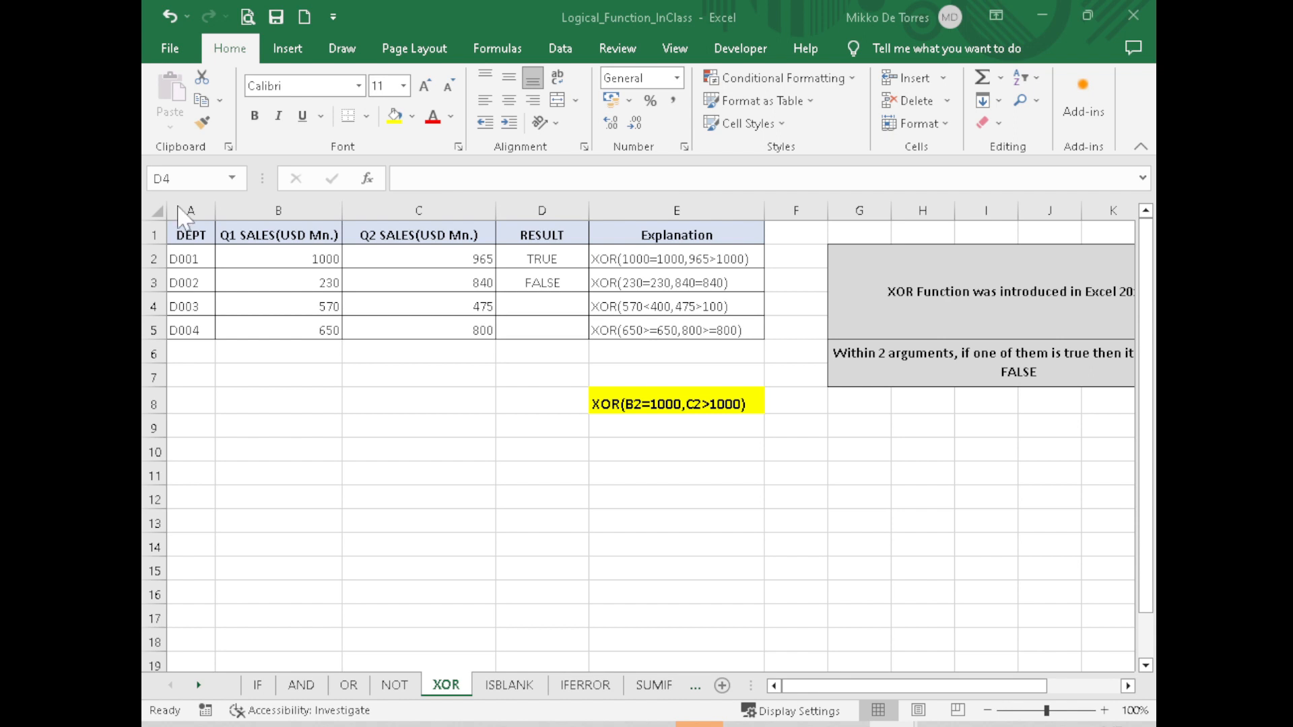
{"action": "left_click", "coordinate": [555, 280]}
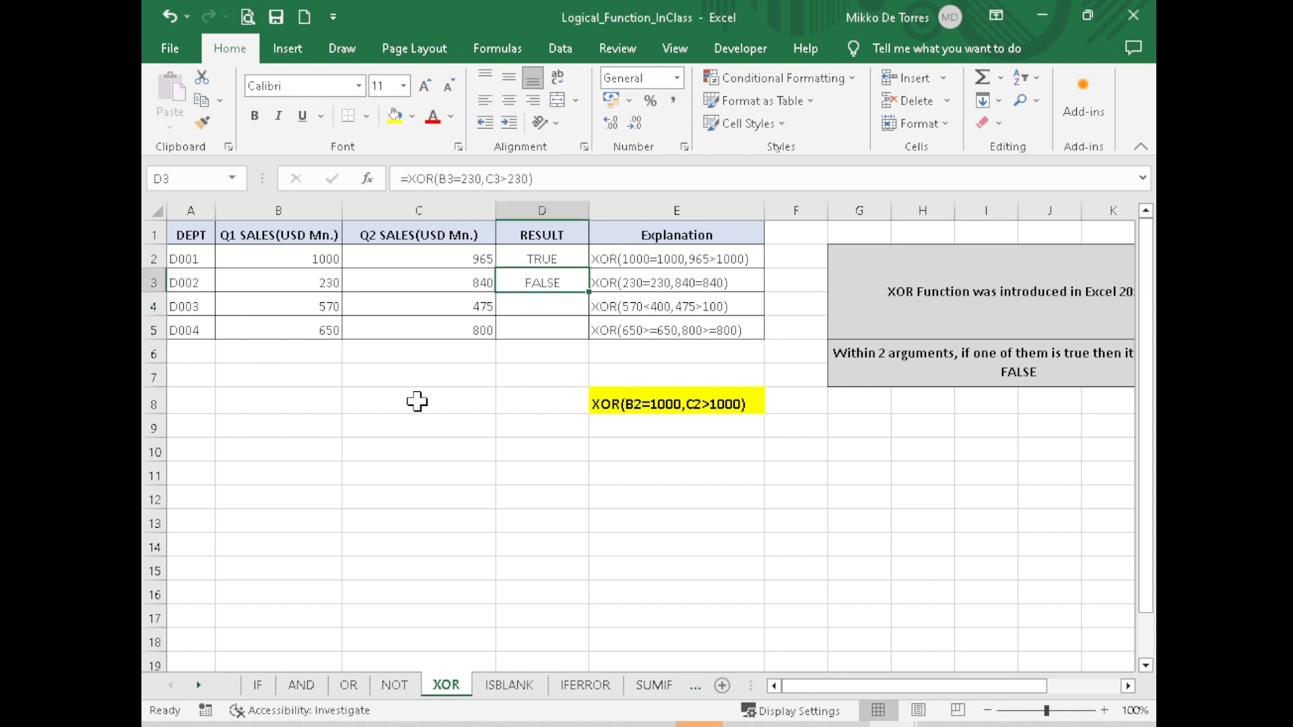
{"action": "left_click", "coordinate": [441, 378]}
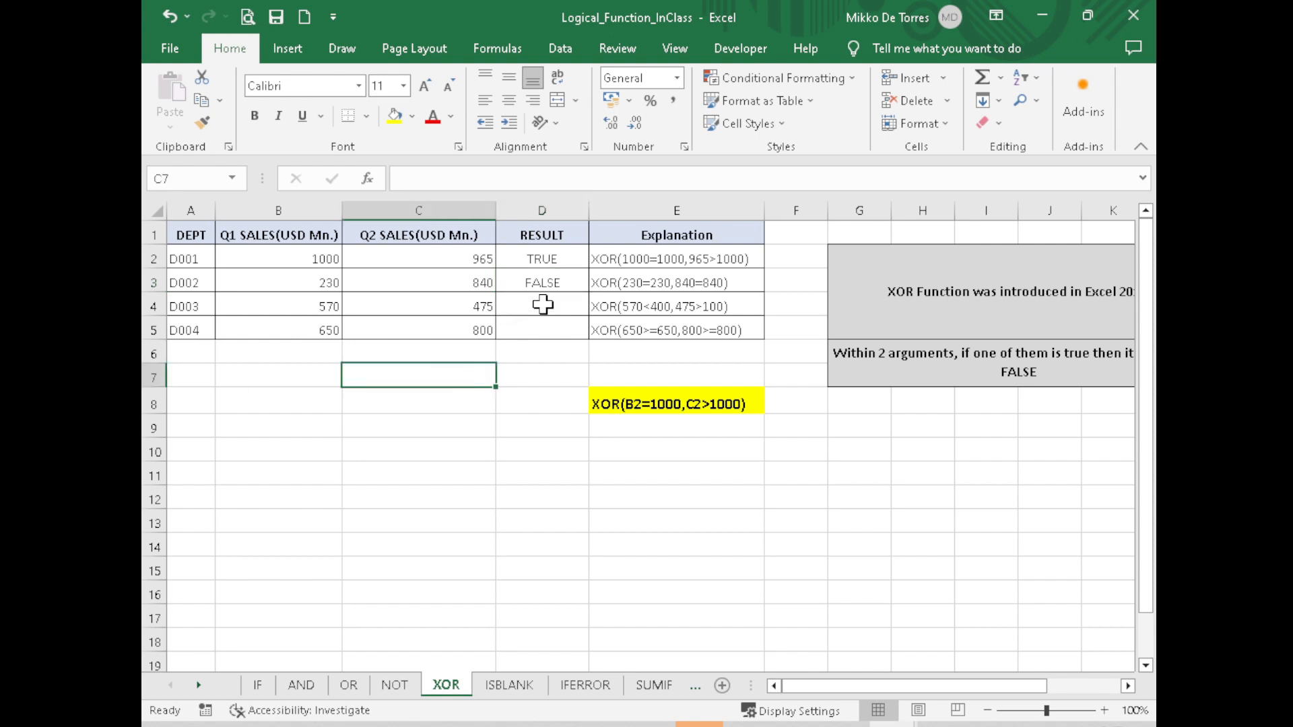
Step: Enter =XOR(B4<400,C4>100) in D4 for department D003 and check it against the Q1 and Q2 sales in that row
{"action": "left_click", "coordinate": [554, 308]}
{"action": "type", "text": "="}
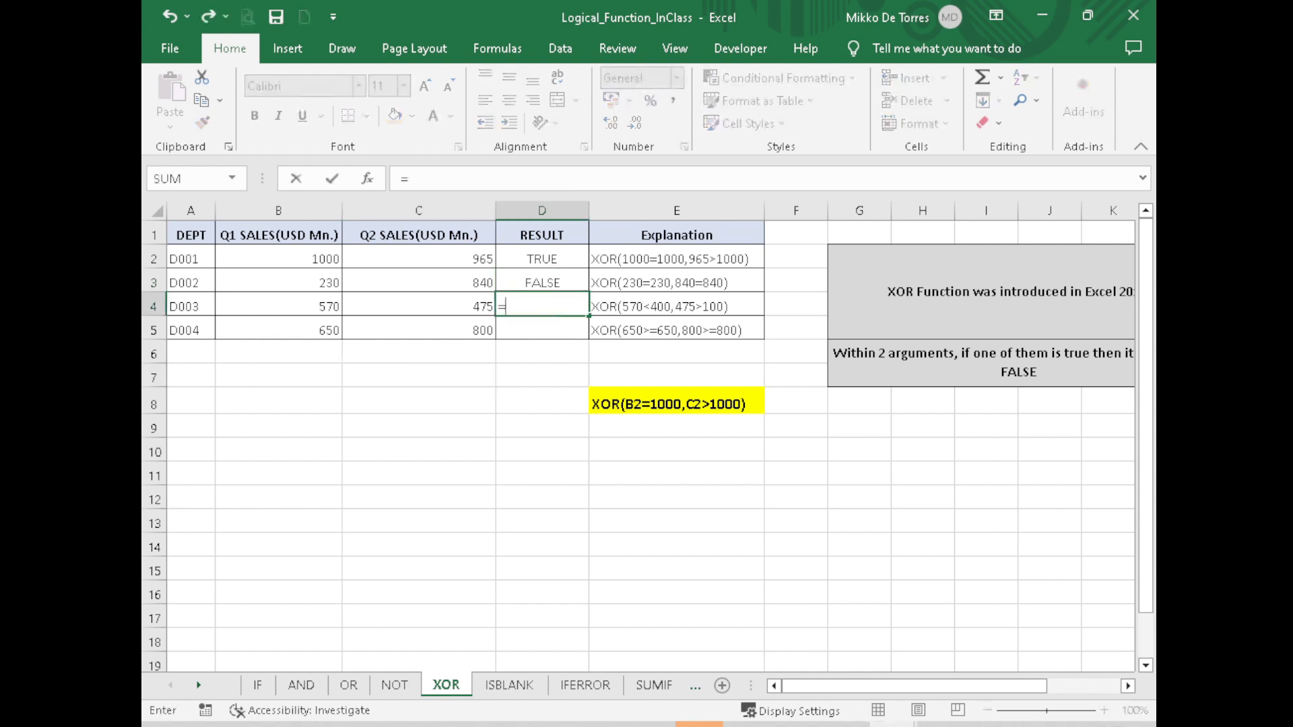
{"action": "type", "text": "X"}
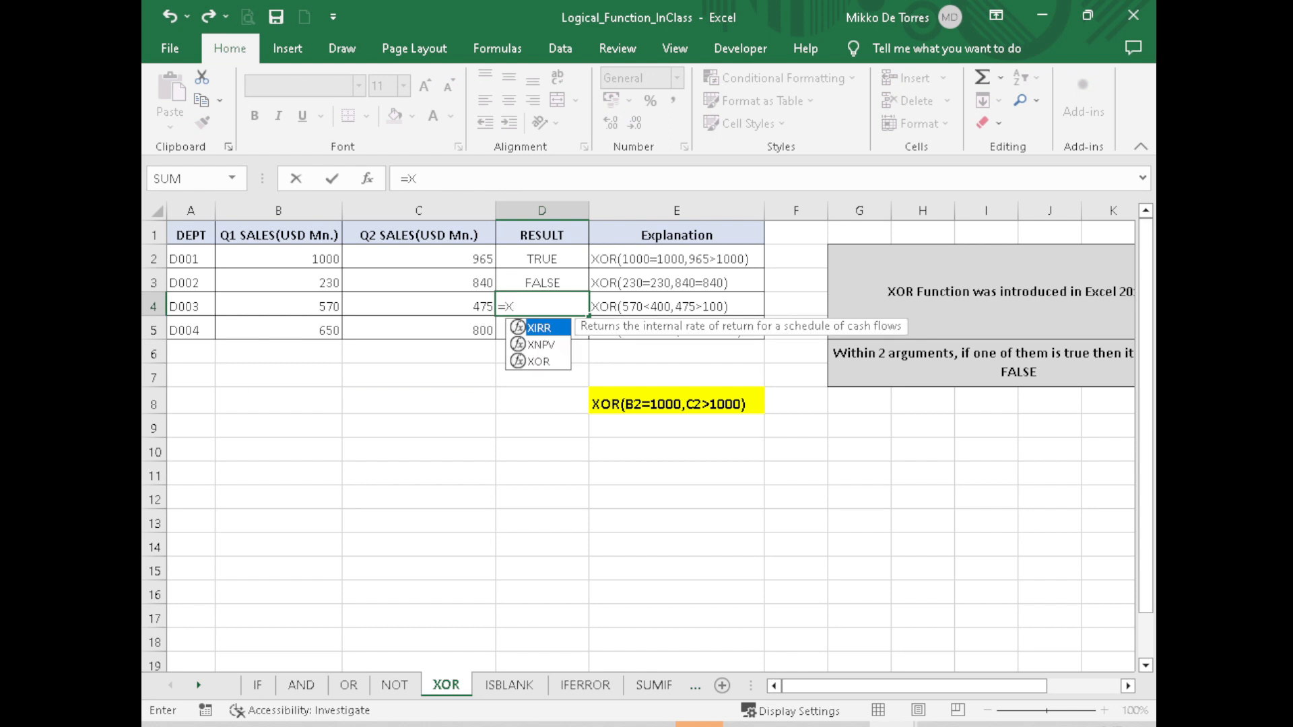
{"action": "type", "text": "OR("}
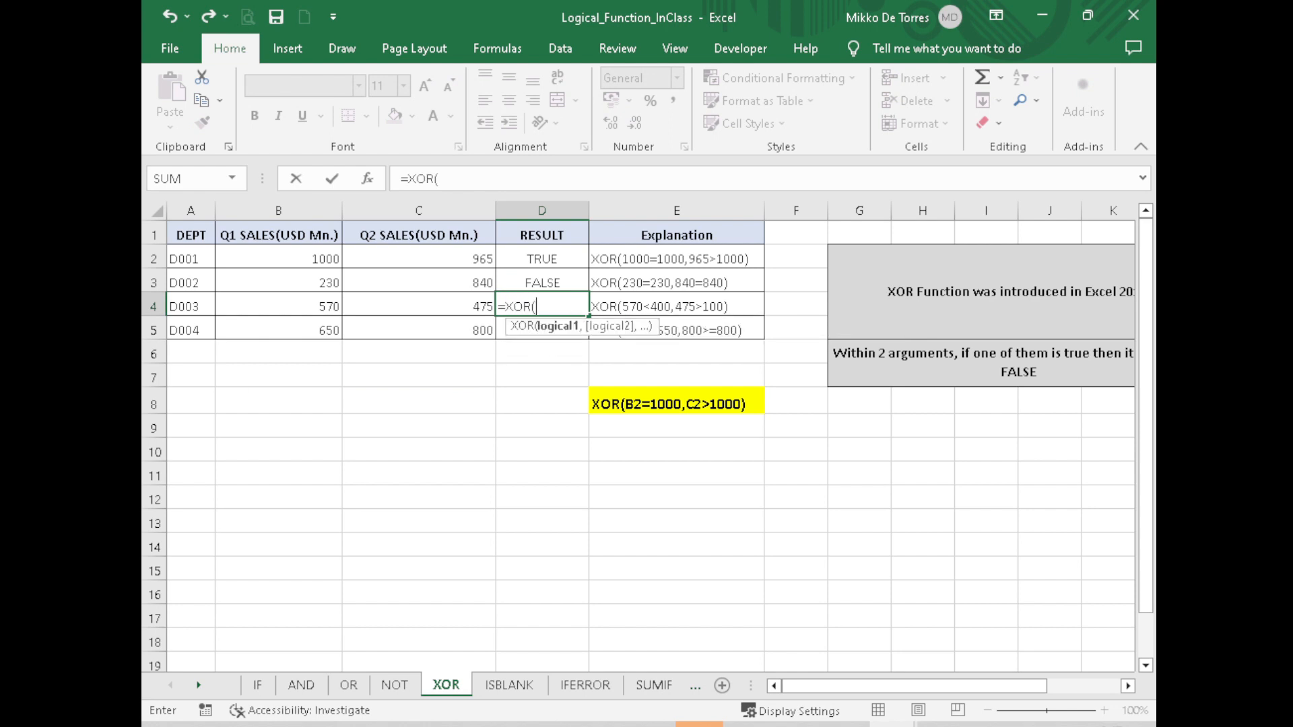
{"action": "left_click", "coordinate": [309, 303]}
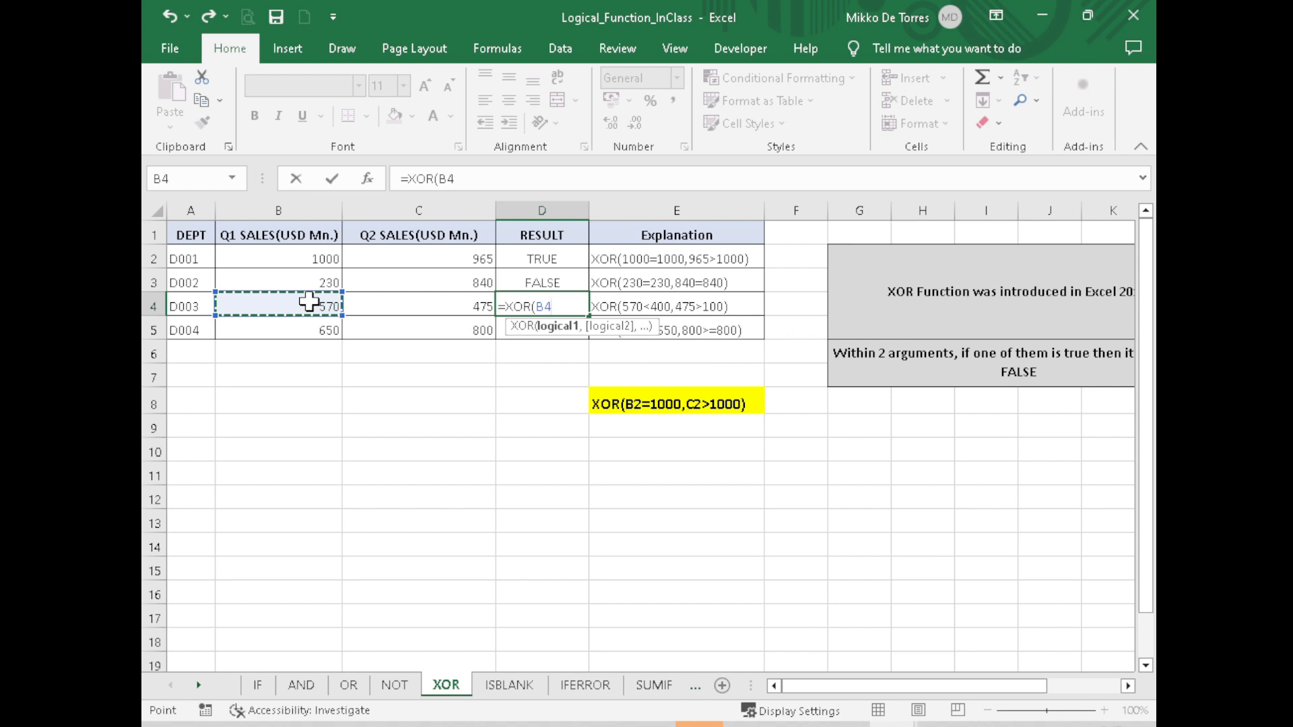
{"action": "type", "text": "="}
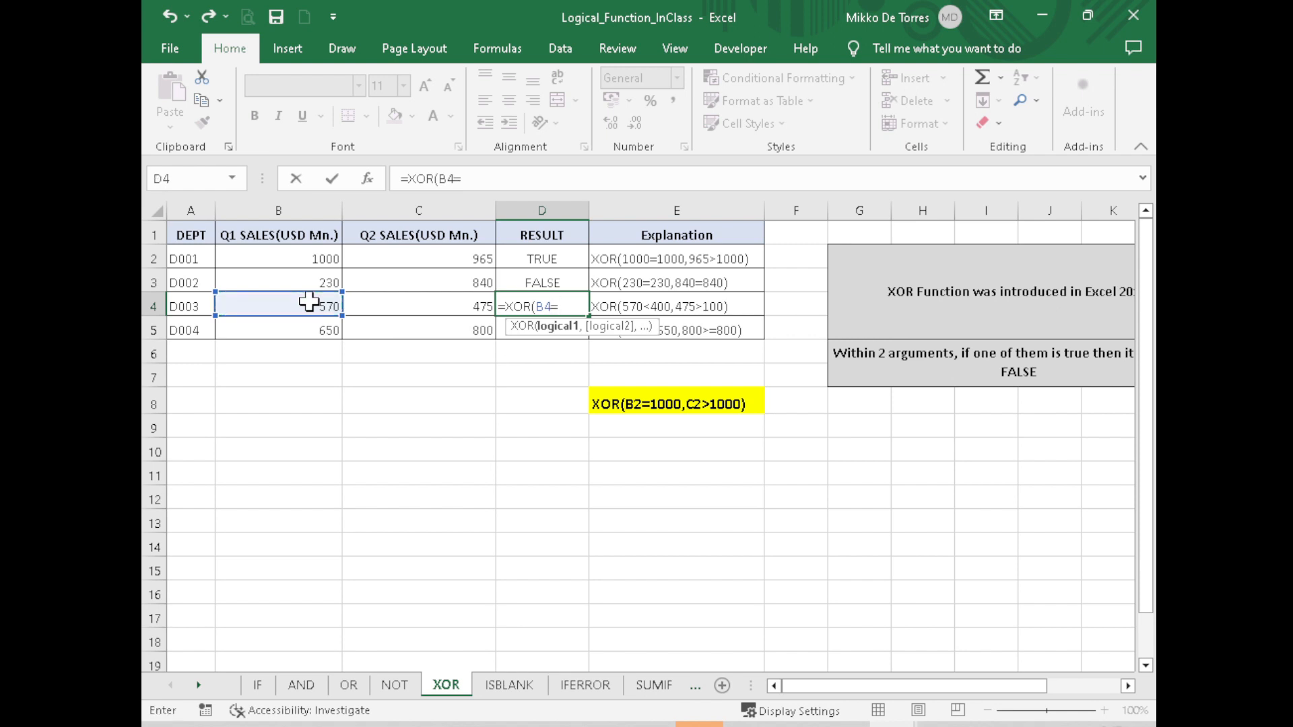
{"action": "type", "text": "5"}
{"action": "key", "text": "BackSpace"}
{"action": "key", "text": "BackSpace"}
{"action": "key", "text": "BackSpace"}
{"action": "type", "text": "400,"}
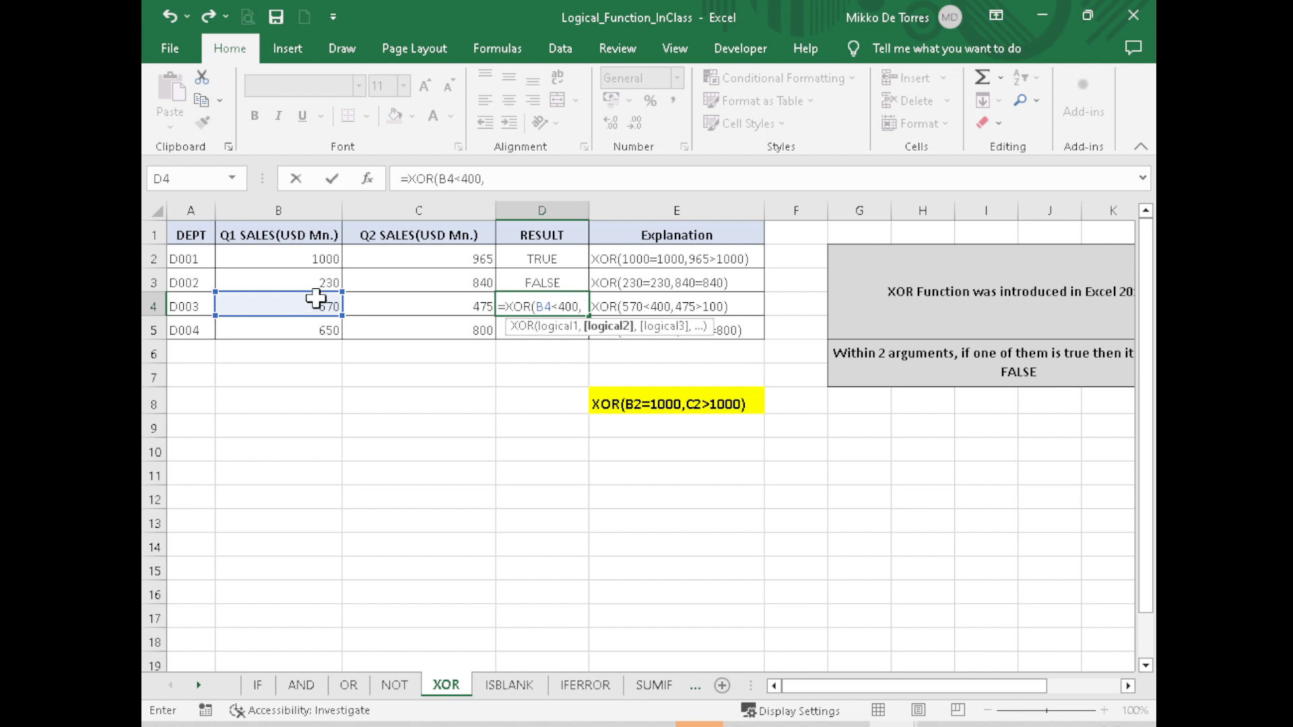
{"action": "left_click", "coordinate": [410, 307]}
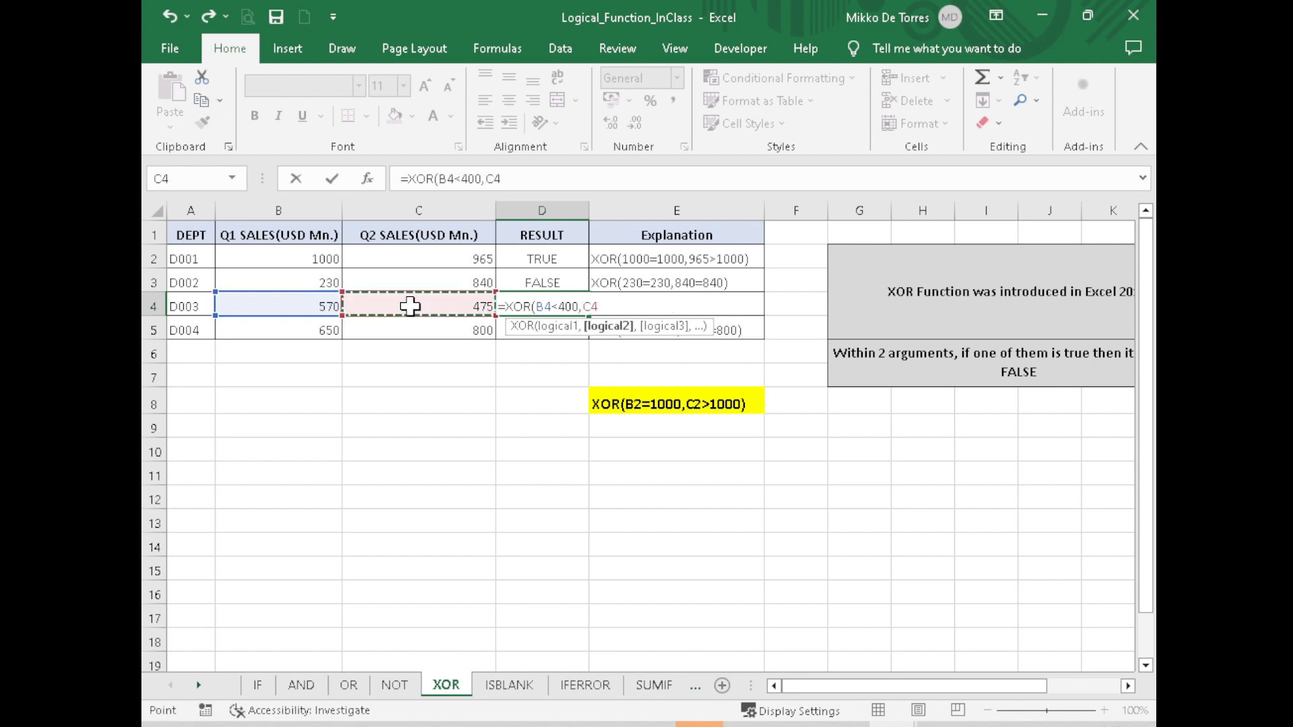
{"action": "type", "text": ">100"}
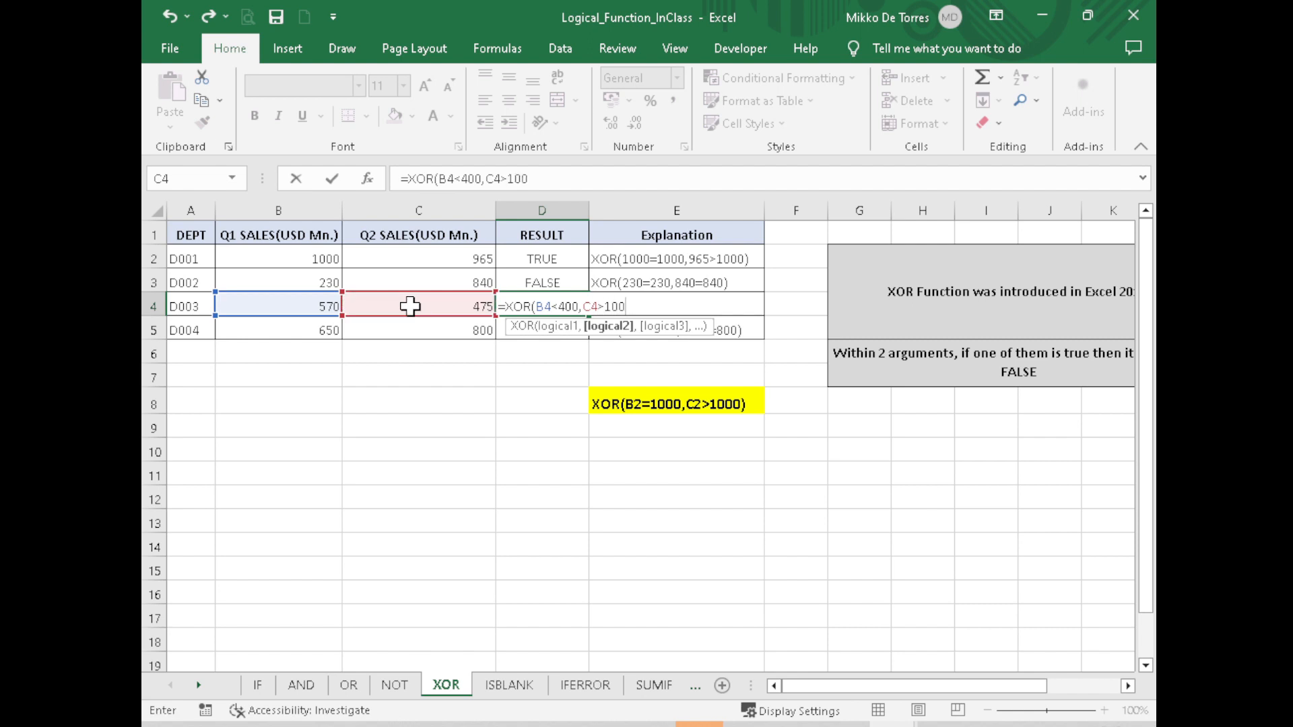
{"action": "key", "text": "Return"}
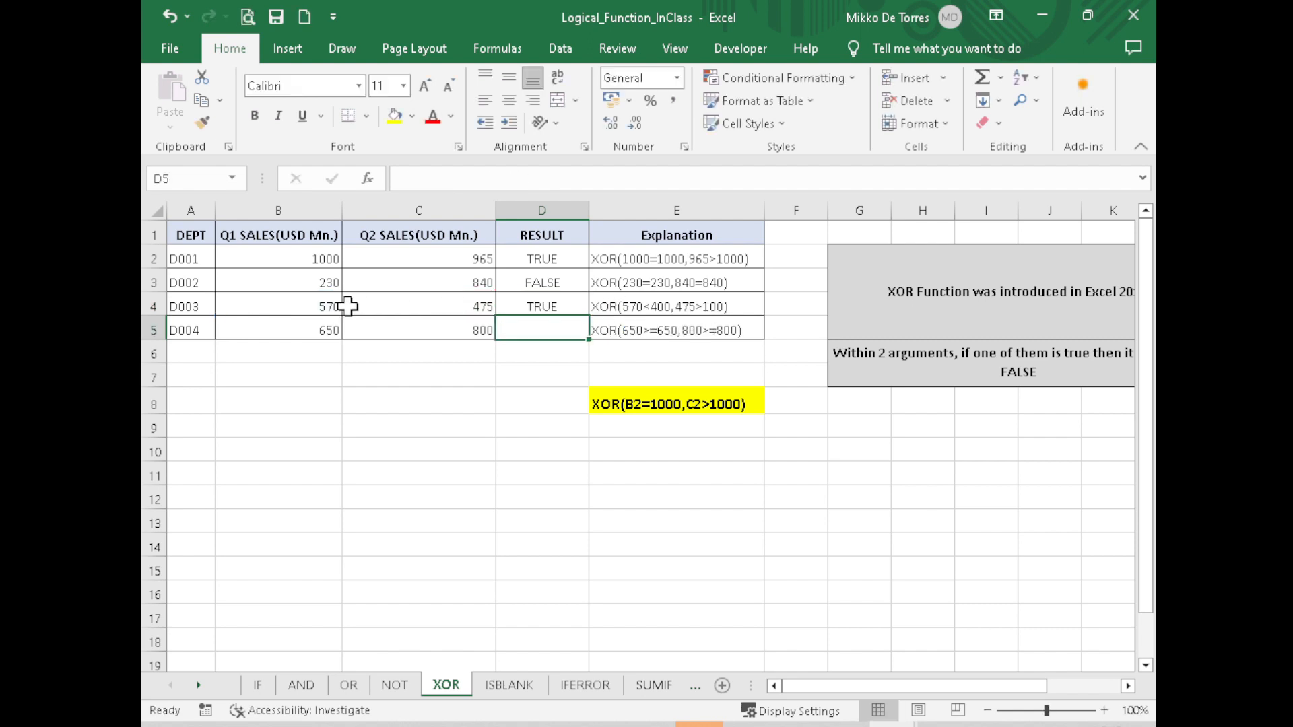
{"action": "left_click", "coordinate": [328, 306]}
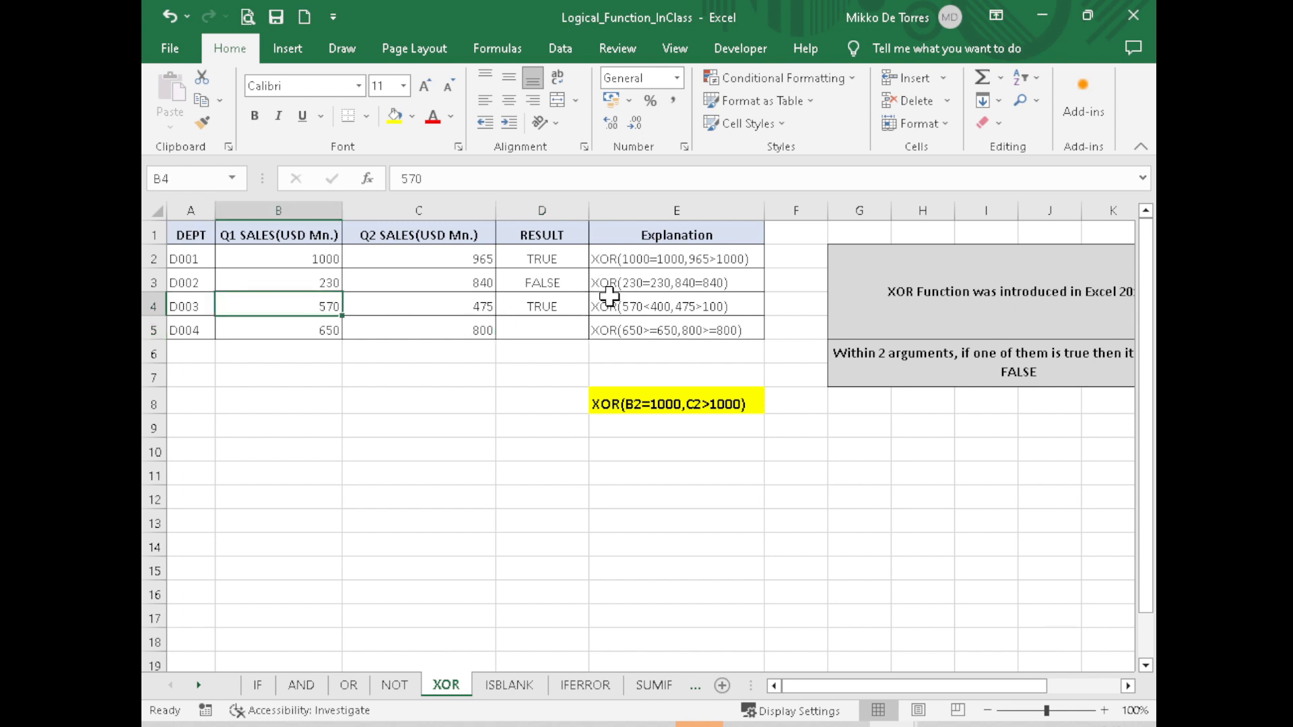
{"action": "left_click", "coordinate": [471, 311]}
{"action": "left_click", "coordinate": [522, 308]}
Step: Enter =XOR(B5>=650,C5>=800) in D5 to fill the RESULT for department D004
{"action": "left_click", "coordinate": [547, 328]}
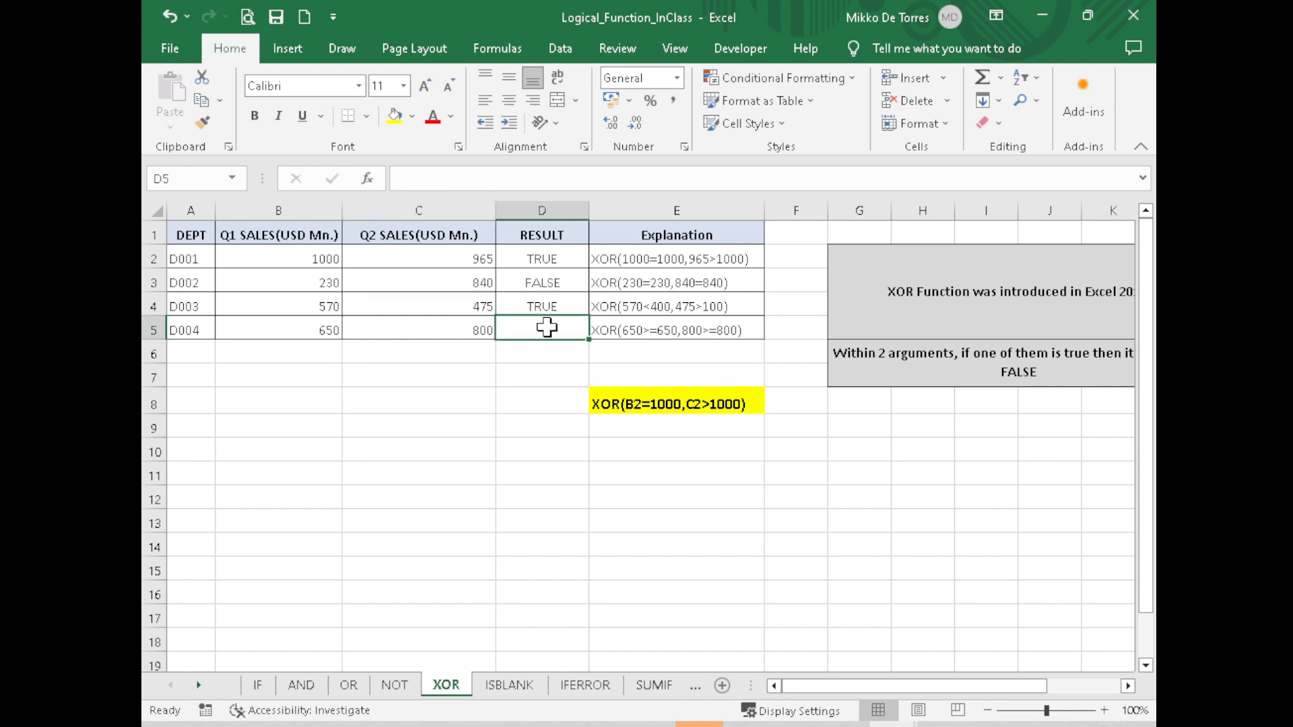
{"action": "type", "text": "=XOR"}
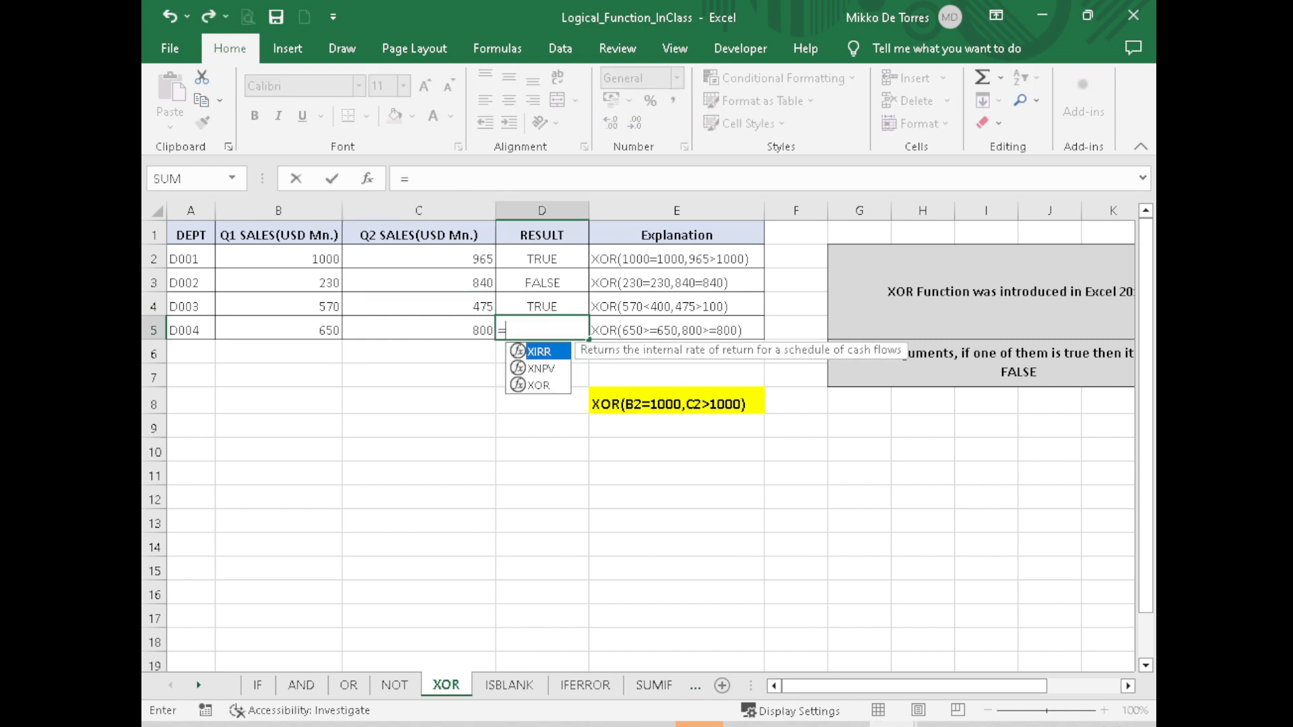
{"action": "type", "text": "("}
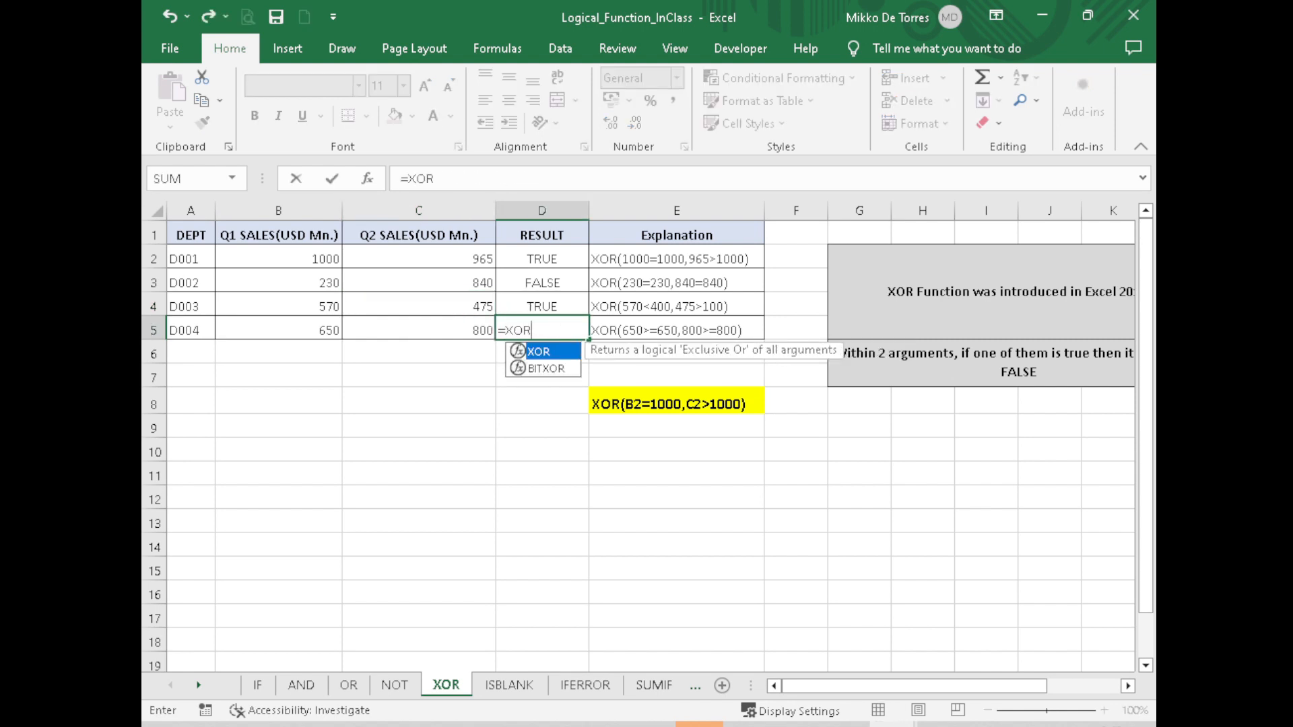
{"action": "left_click", "coordinate": [306, 330]}
{"action": "type", "text": ">=650"}
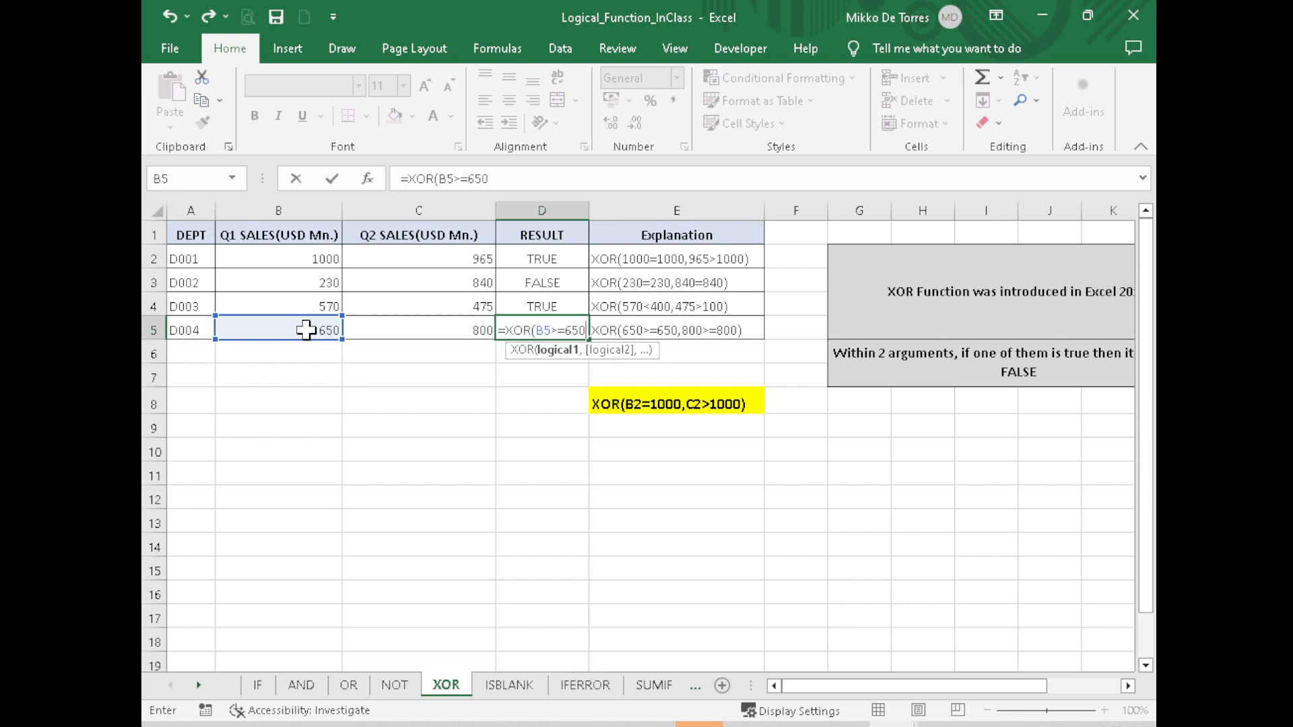
{"action": "type", "text": ","}
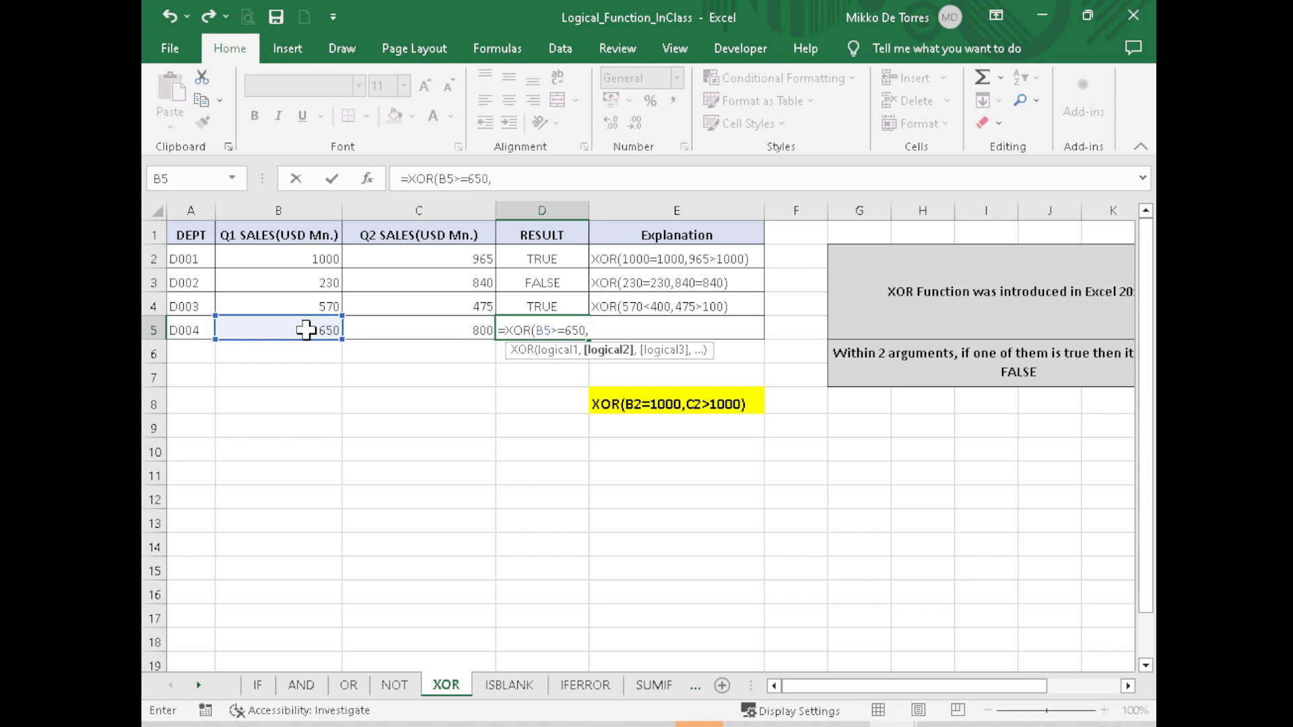
{"action": "left_click", "coordinate": [397, 324]}
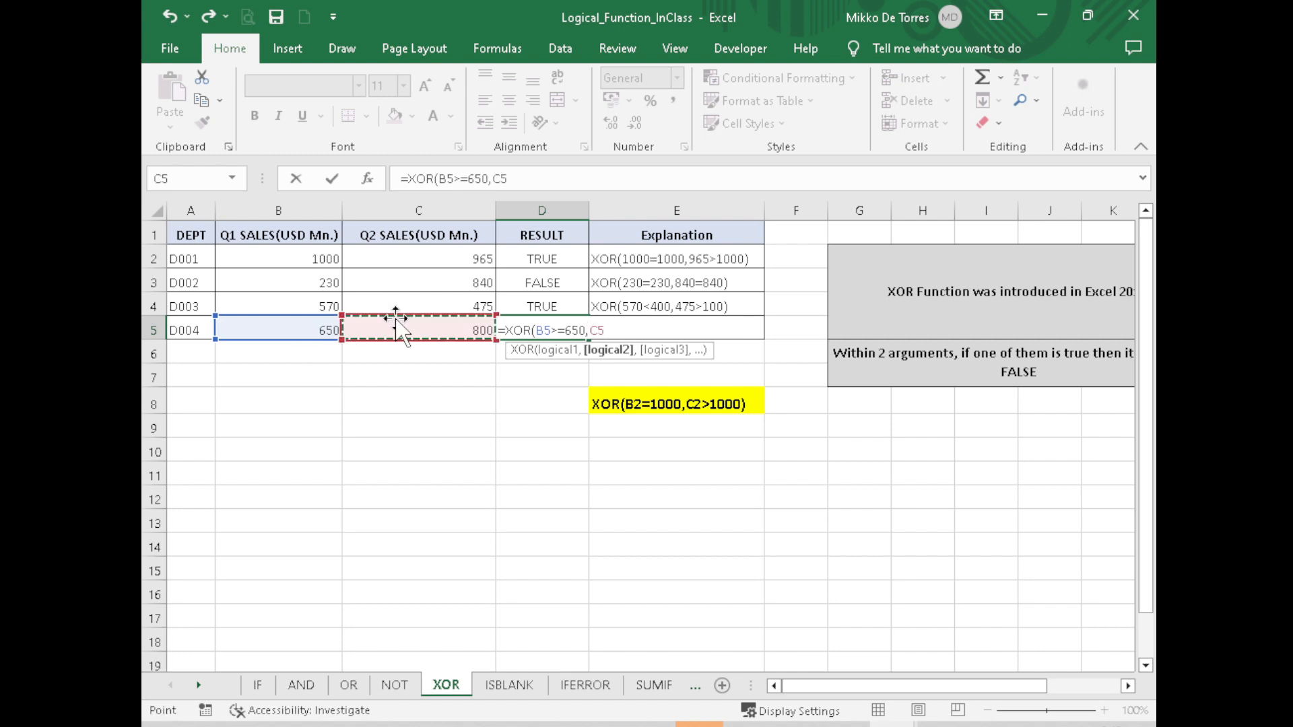
{"action": "type", "text": ">="}
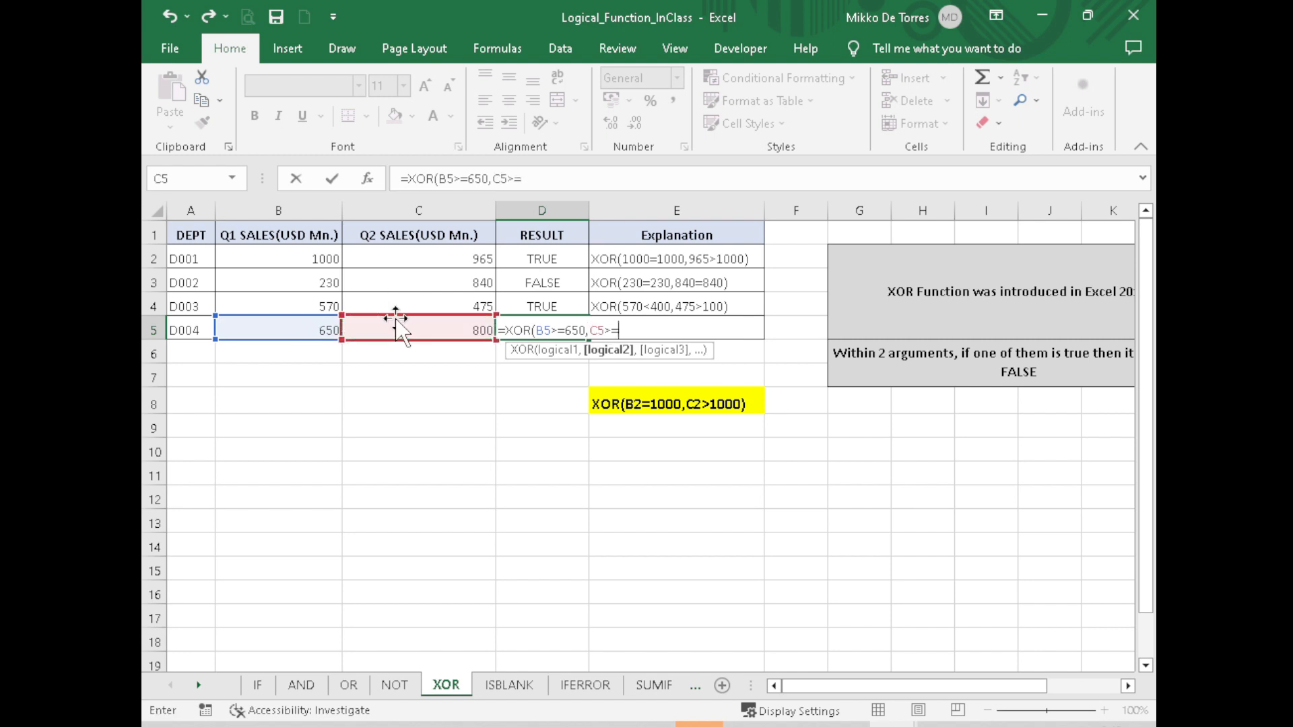
{"action": "type", "text": "800"}
{"action": "key", "text": "Return"}
Step: Test the XOR results by setting Q1 sales in B2:B4 to 500, 300 and 600, and compare the D003 value with its explanation
{"action": "left_click", "coordinate": [512, 310]}
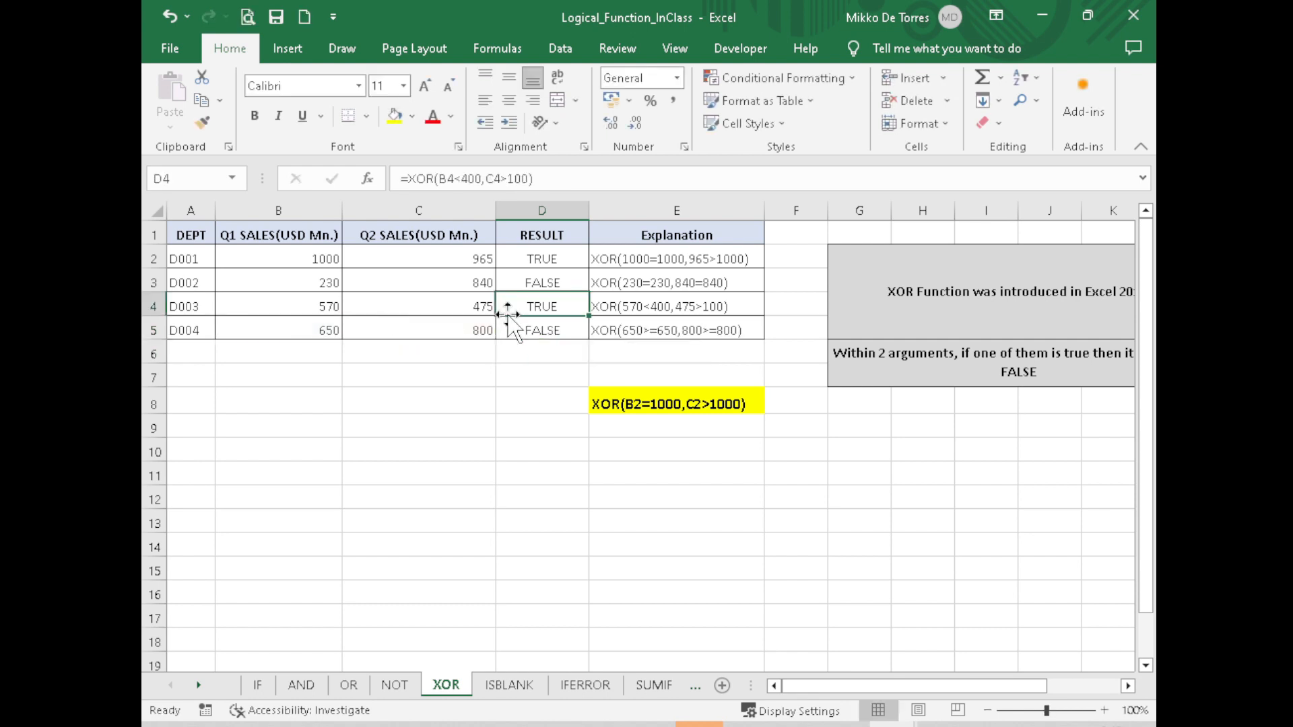
{"action": "left_click", "coordinate": [540, 256]}
{"action": "left_click", "coordinate": [310, 254]}
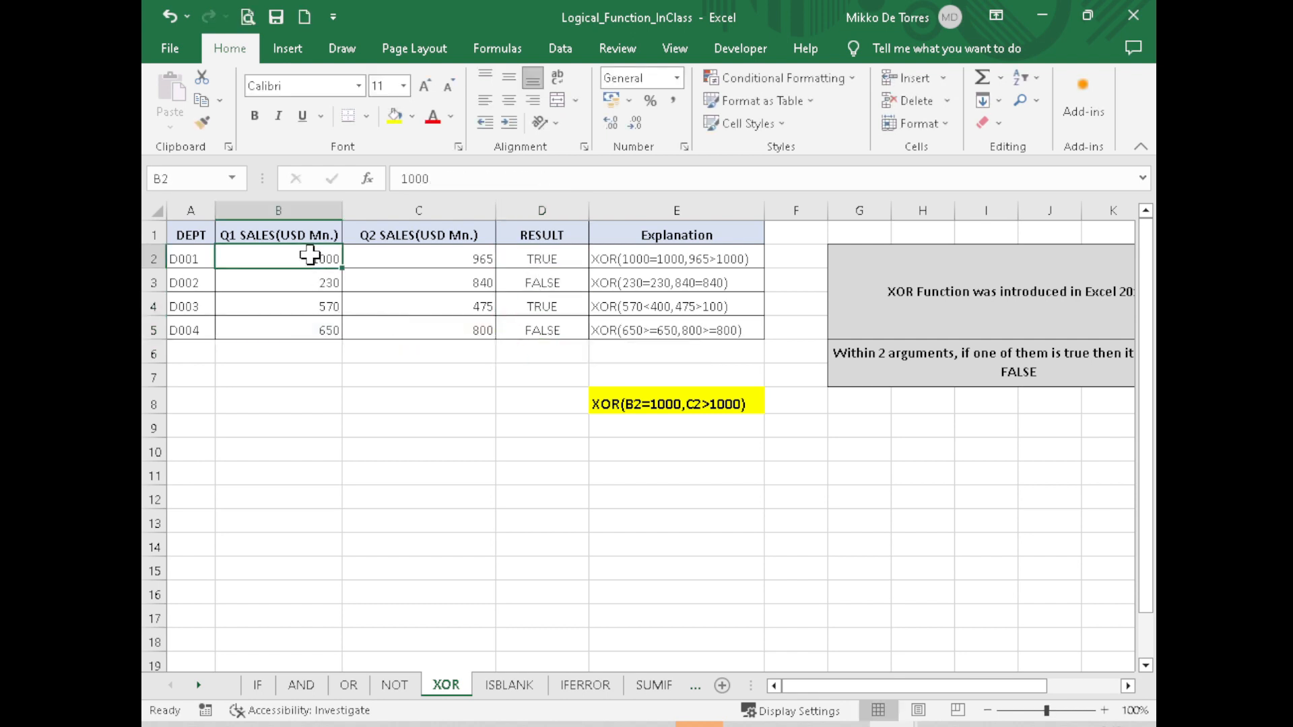
{"action": "type", "text": "500"}
{"action": "key", "text": "Return"}
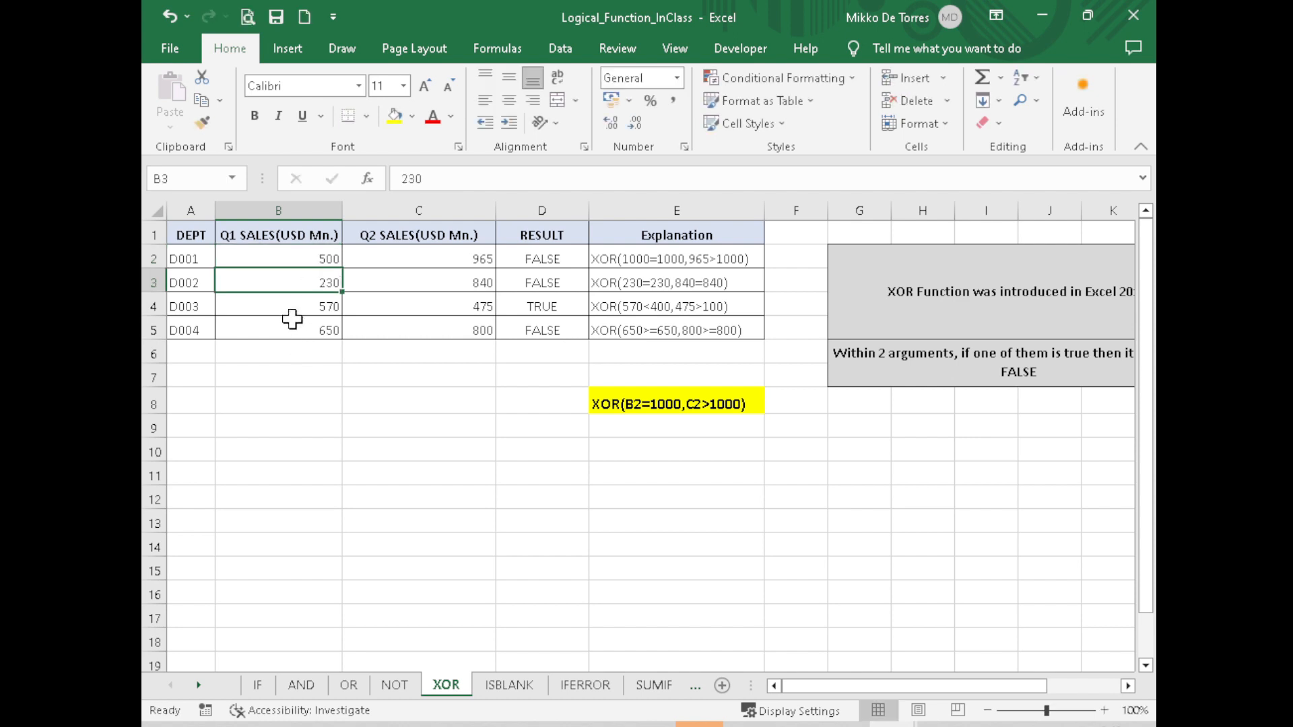
{"action": "type", "text": "300"}
{"action": "key", "text": "Return"}
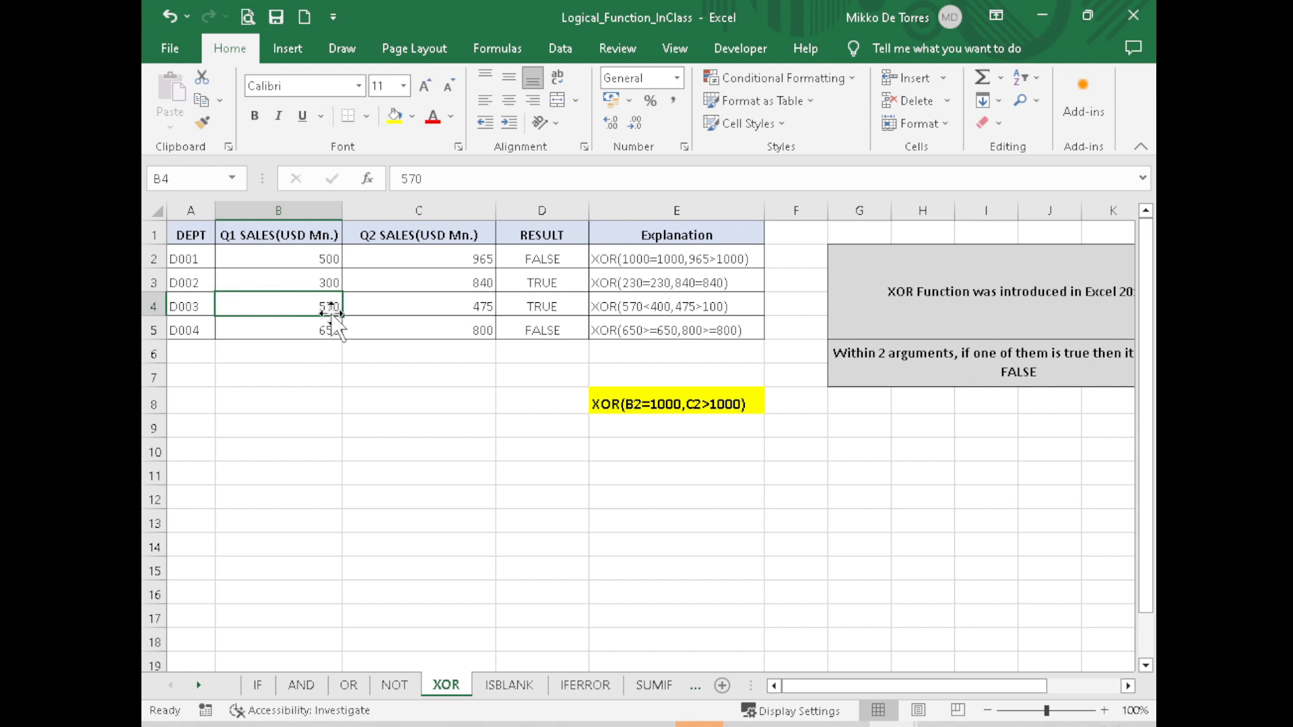
{"action": "type", "text": "600"}
{"action": "key", "text": "Return"}
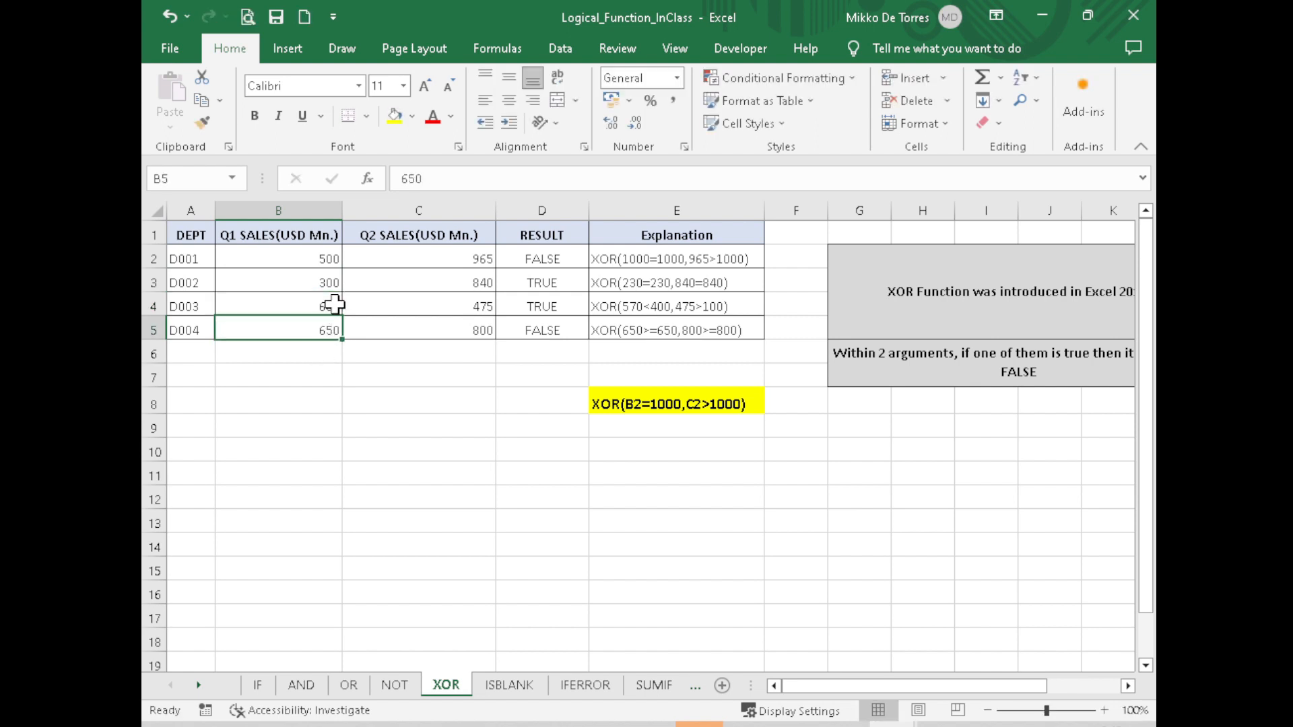
{"action": "left_click", "coordinate": [316, 307]}
{"action": "left_click", "coordinate": [607, 313]}
{"action": "left_click", "coordinate": [298, 309]}
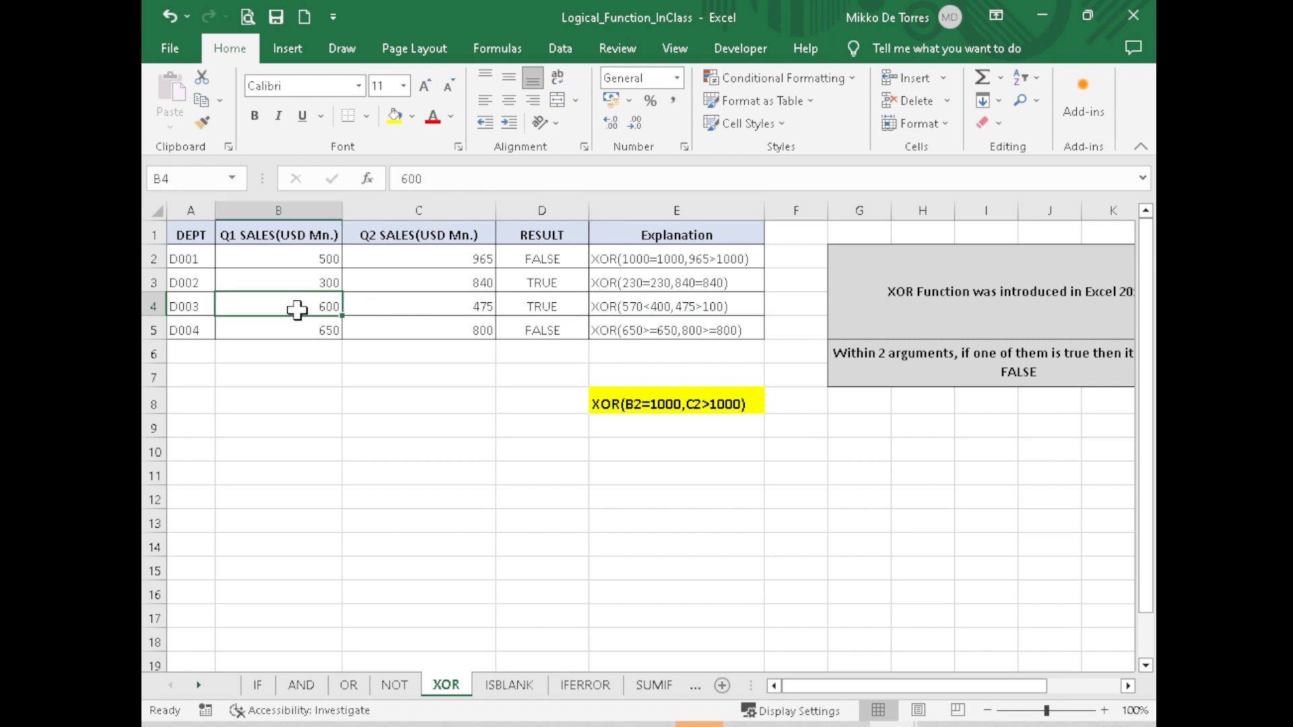
{"action": "left_click", "coordinate": [647, 303]}
Step: Set the D004 Q1 sales in B5 to 500 and compare it with the explanation in E5
{"action": "left_click", "coordinate": [300, 330]}
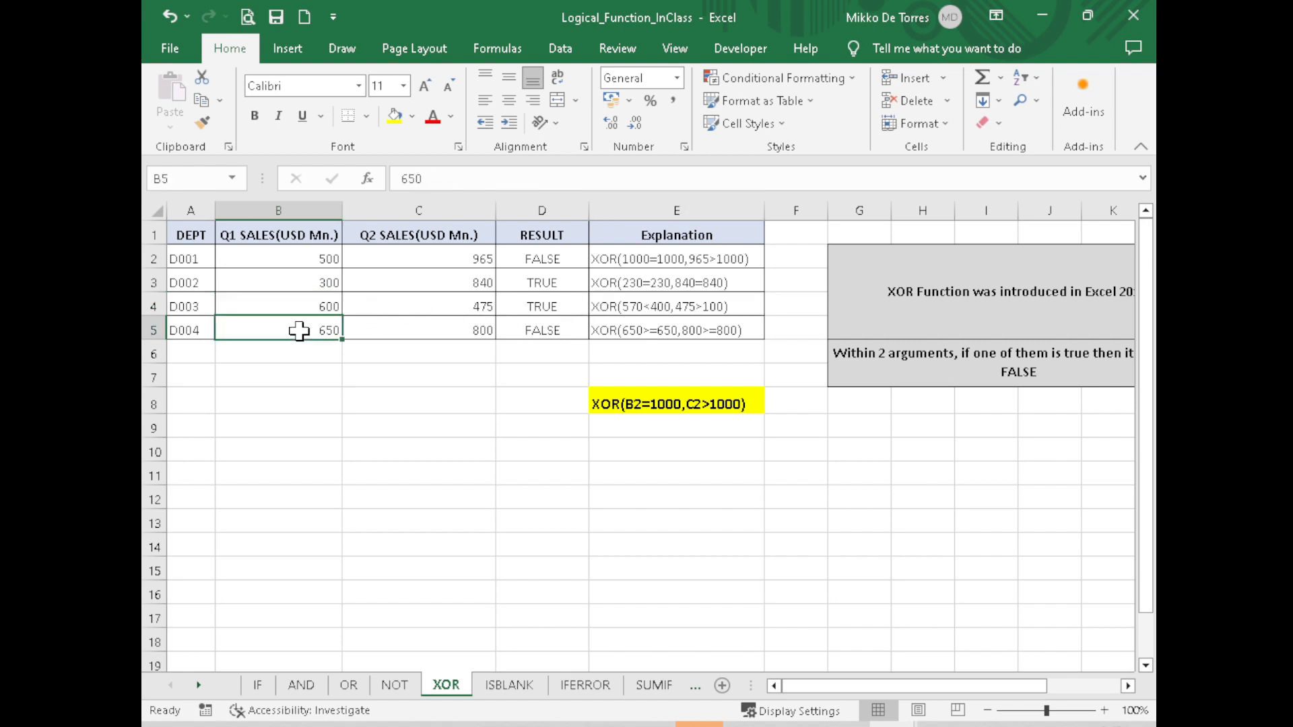
{"action": "type", "text": "500"}
{"action": "key", "text": "Return"}
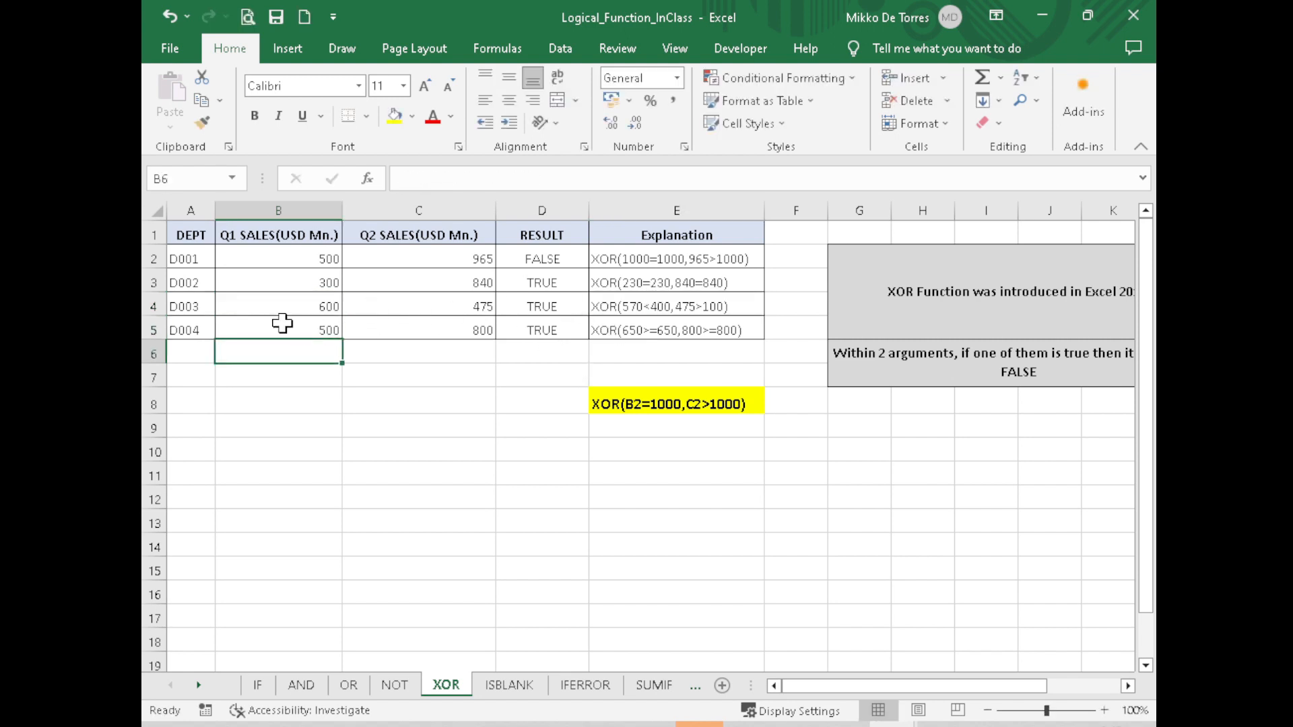
{"action": "left_click", "coordinate": [282, 325]}
{"action": "left_click", "coordinate": [643, 329]}
{"action": "left_click", "coordinate": [313, 329]}
{"action": "left_click", "coordinate": [668, 330]}
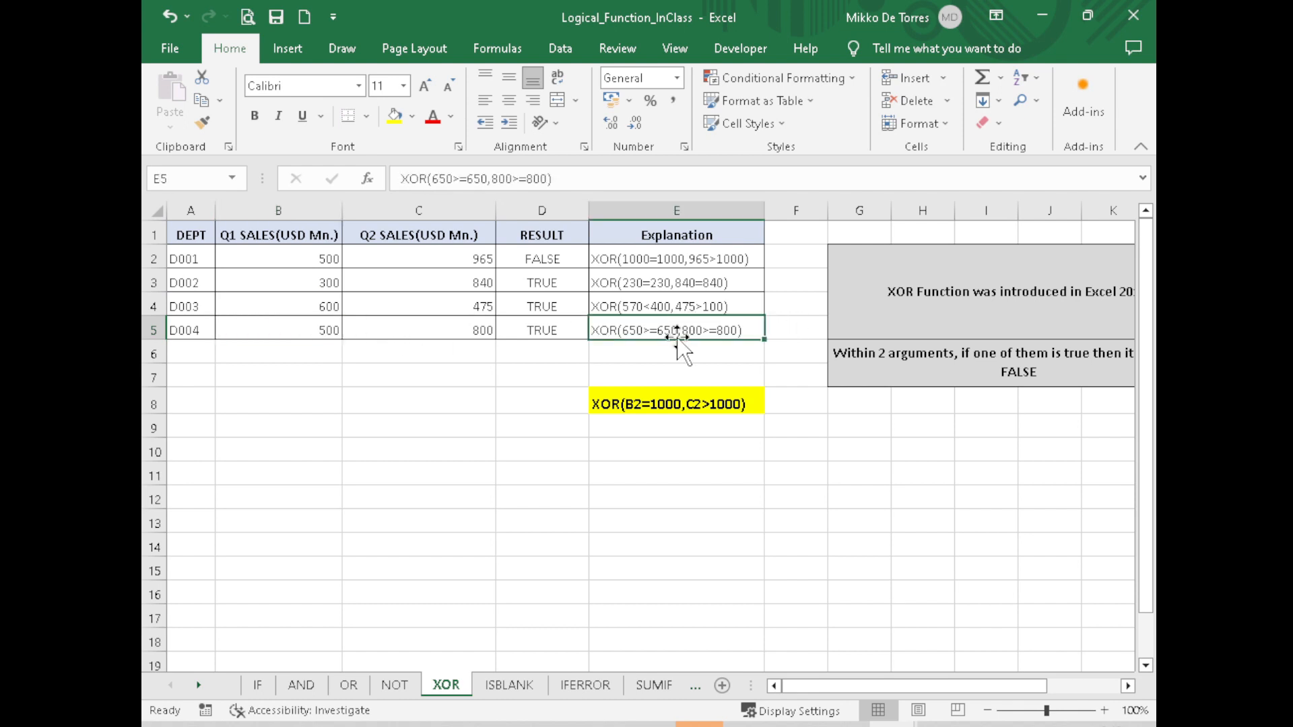
Step: Restore the Q1 sales in B2:B5 to 1000, 230, 570 and 650
{"action": "left_click", "coordinate": [287, 264]}
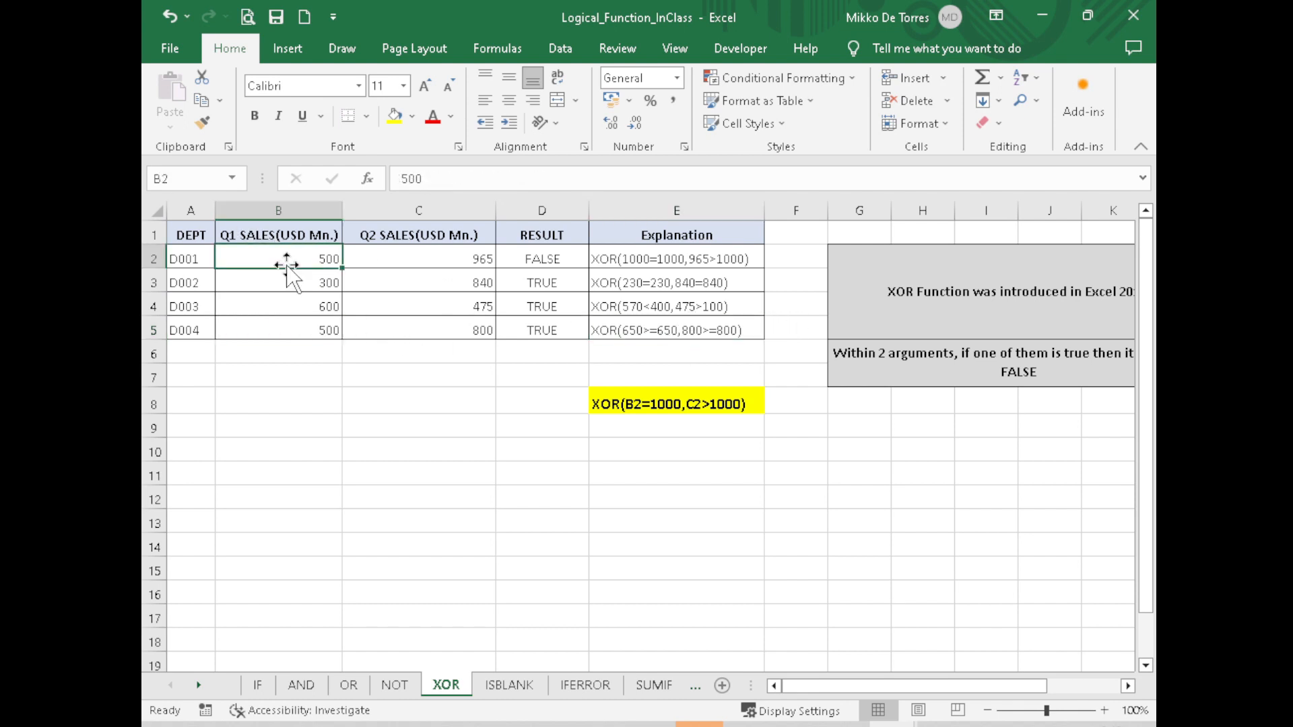
{"action": "type", "text": "1000"}
{"action": "key", "text": "Return"}
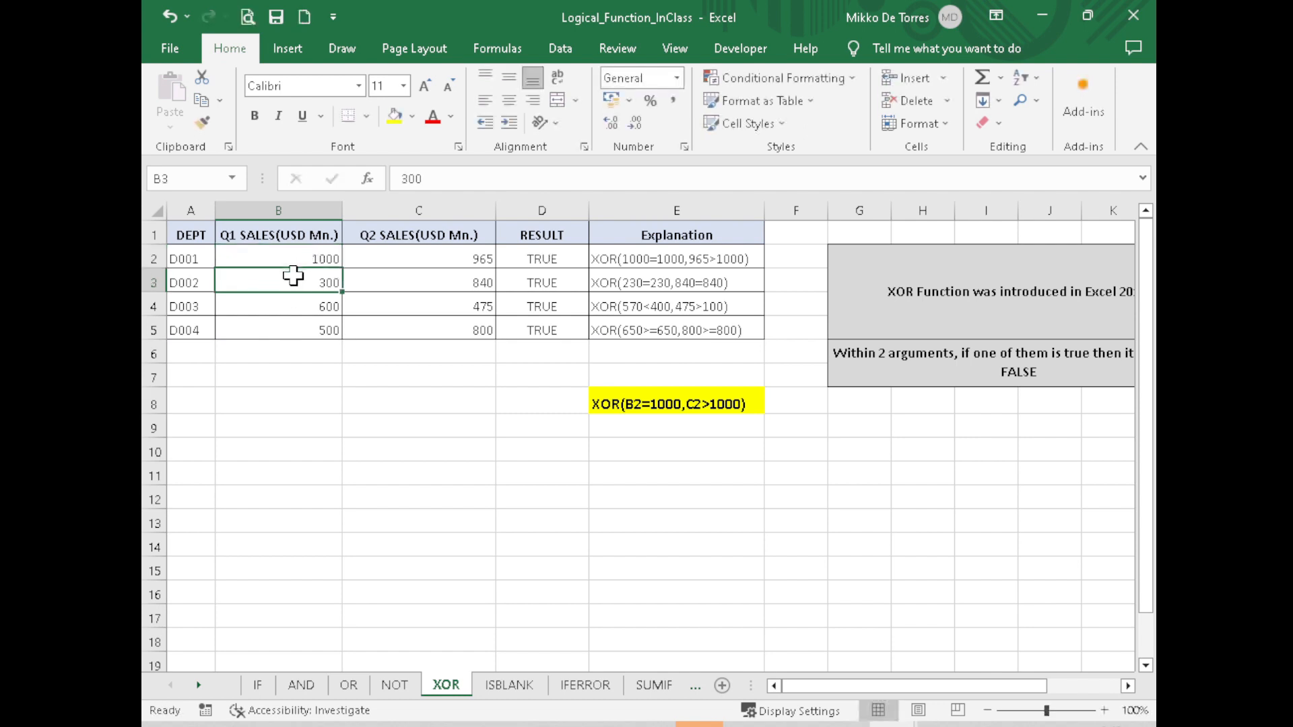
{"action": "type", "text": "230"}
{"action": "key", "text": "Return"}
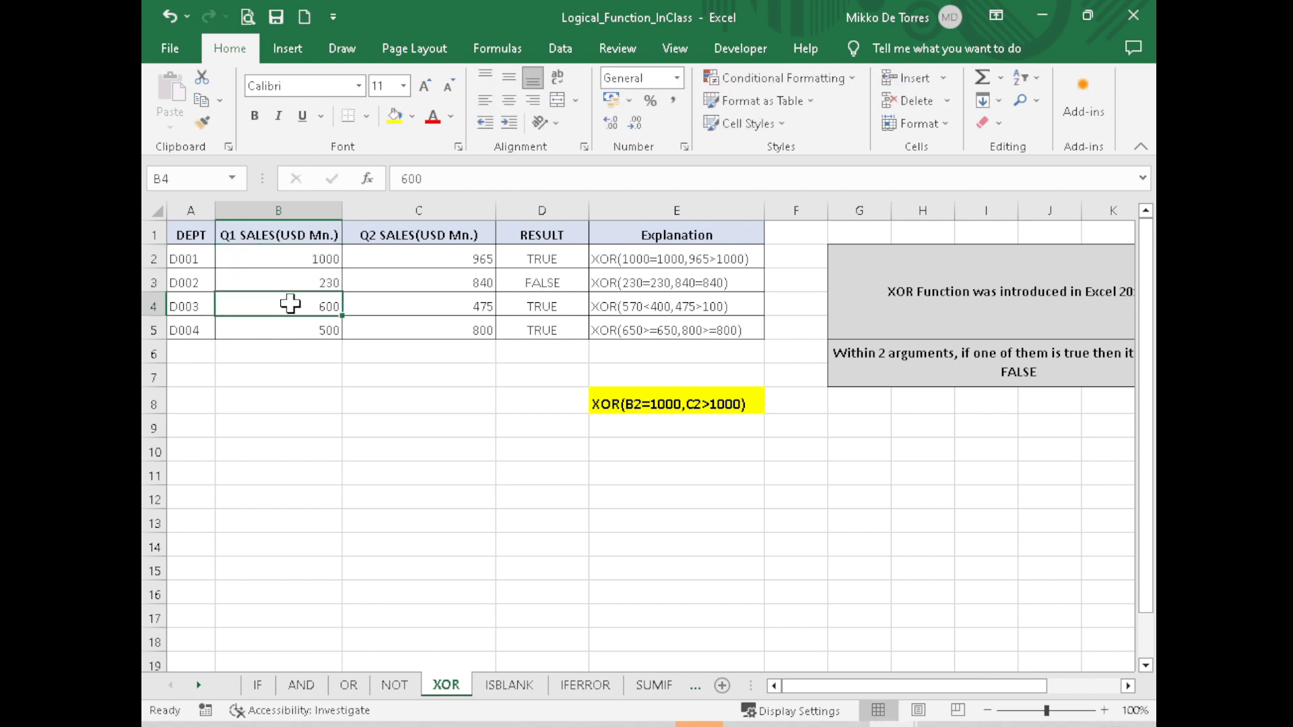
{"action": "type", "text": "570"}
{"action": "key", "text": "Return"}
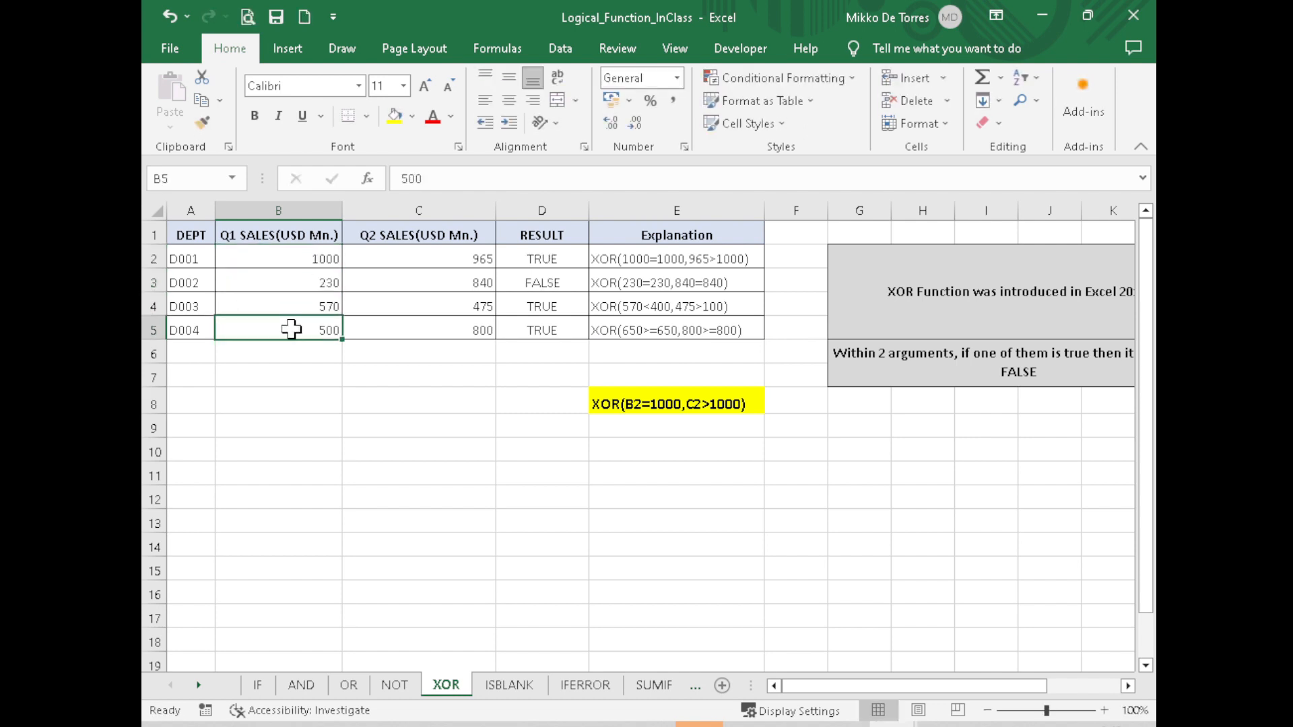
{"action": "type", "text": "650"}
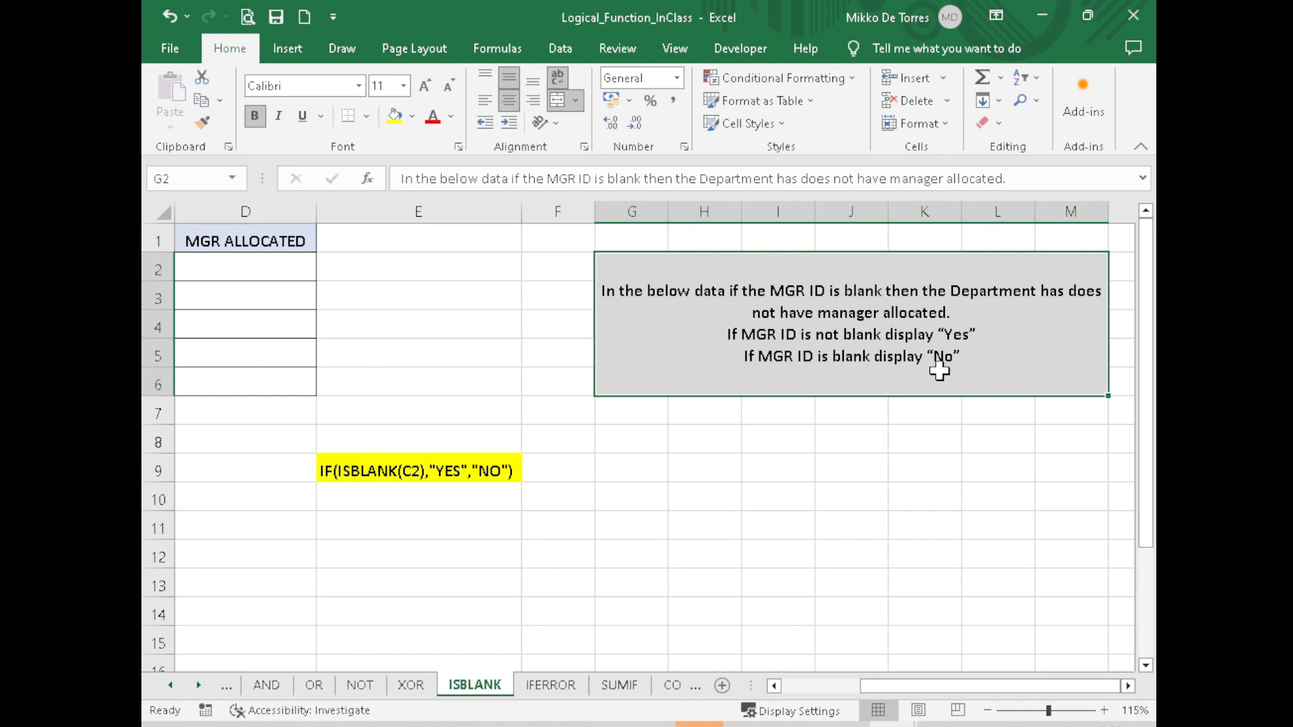
Step: Enter =IF(ISBLANK(C2),"YES","NO") in D2 of the ISBLANK sheet to fill MGR ALLOCATED for department D001
{"action": "left_click_drag", "start_coordinate": [1060, 687], "coordinate": [930, 687]}
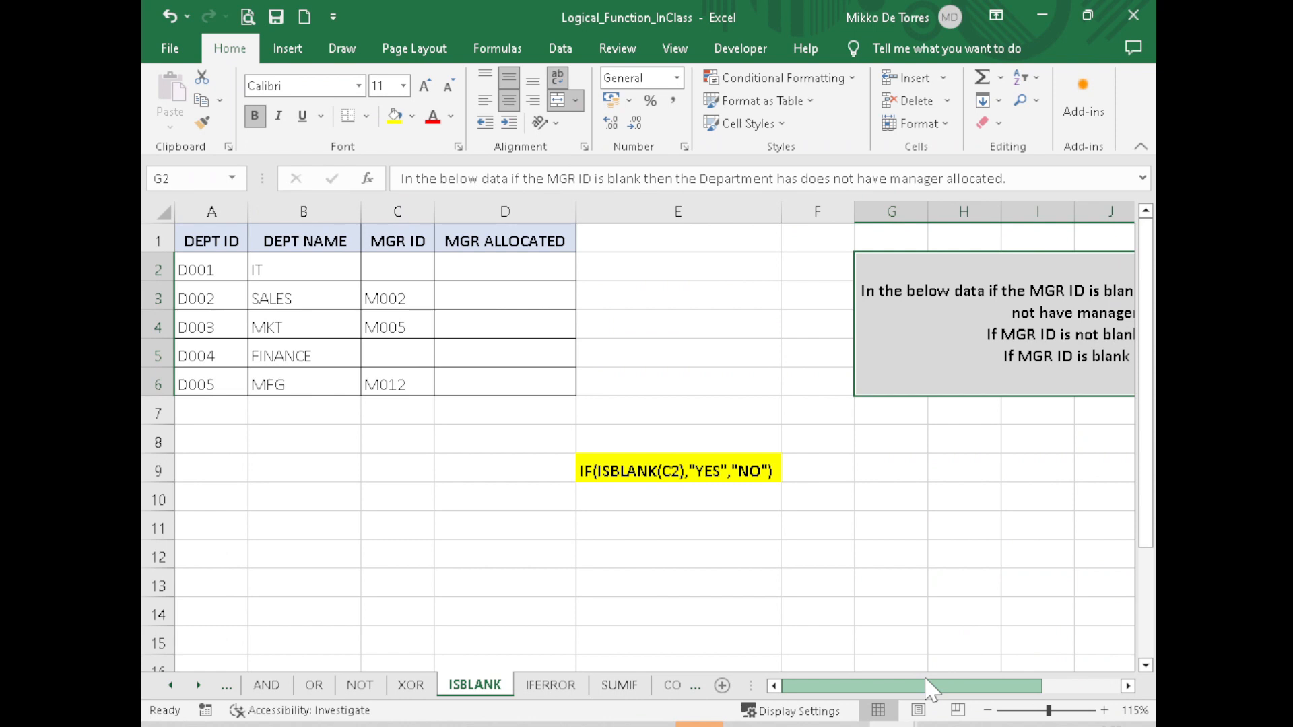
{"action": "left_click", "coordinate": [541, 270]}
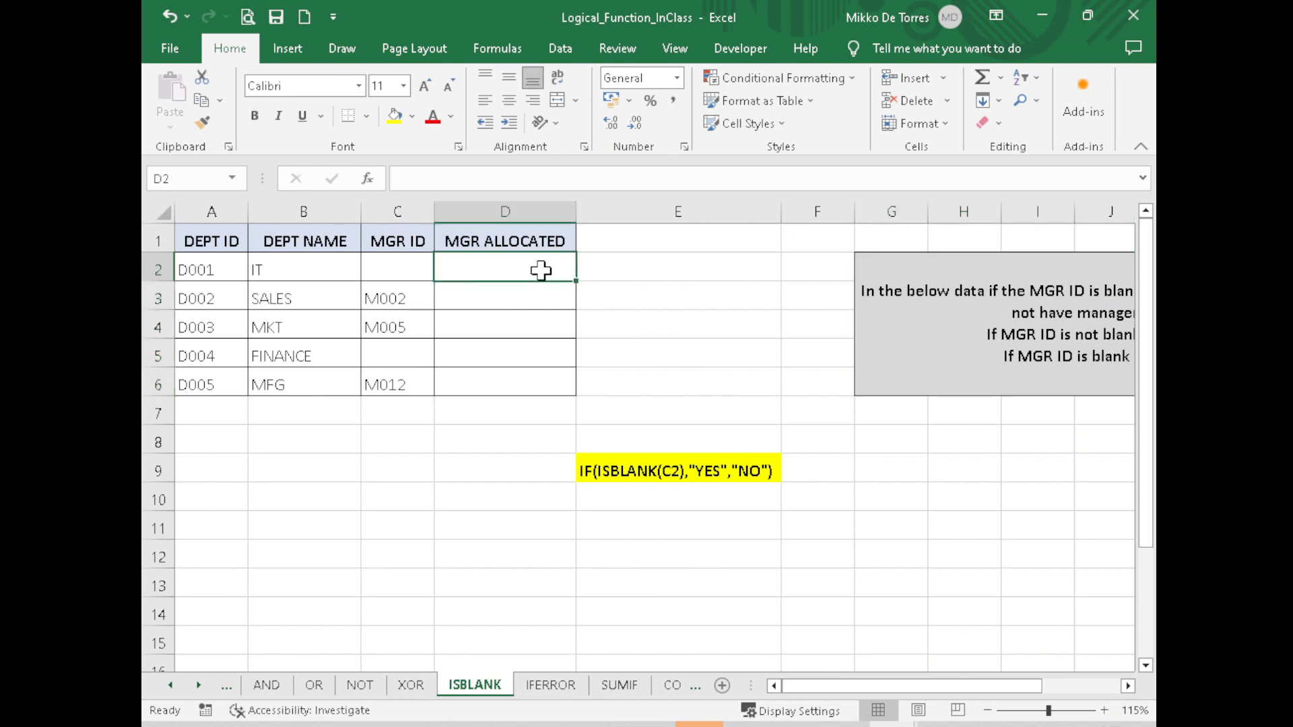
{"action": "type", "text": "="}
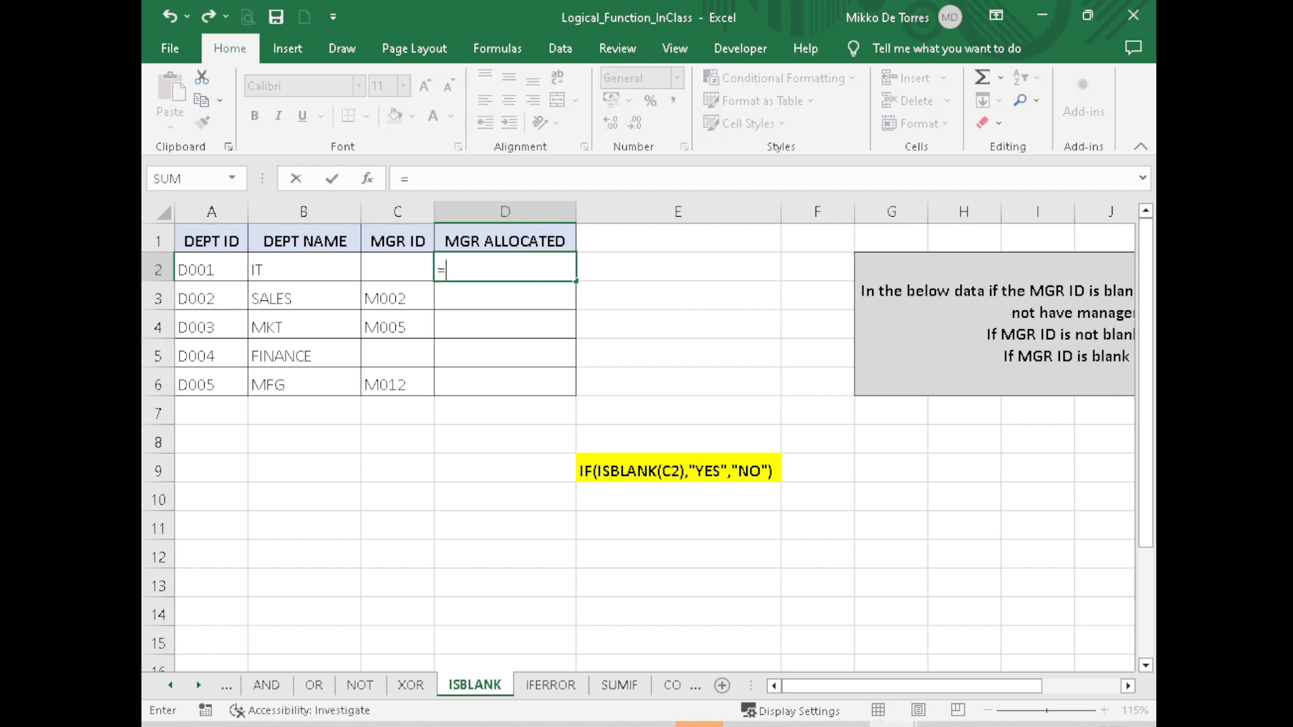
{"action": "type", "text": "IF"}
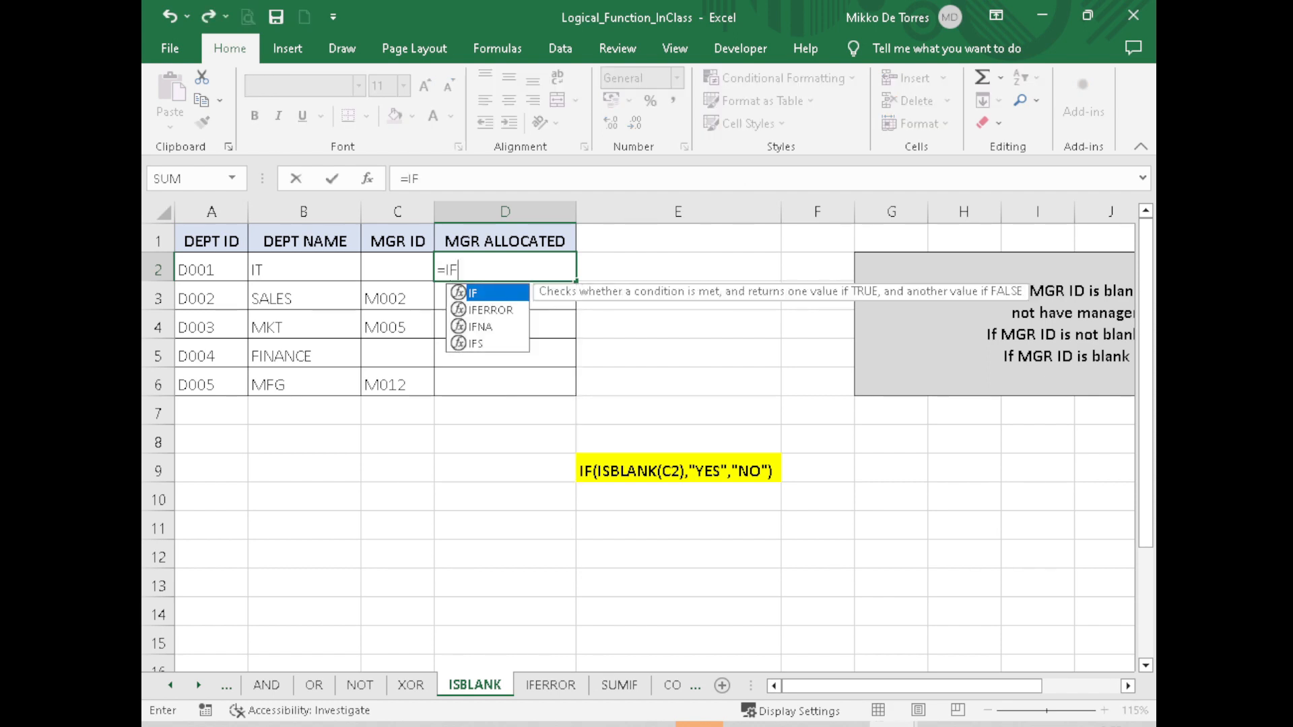
{"action": "type", "text": "("}
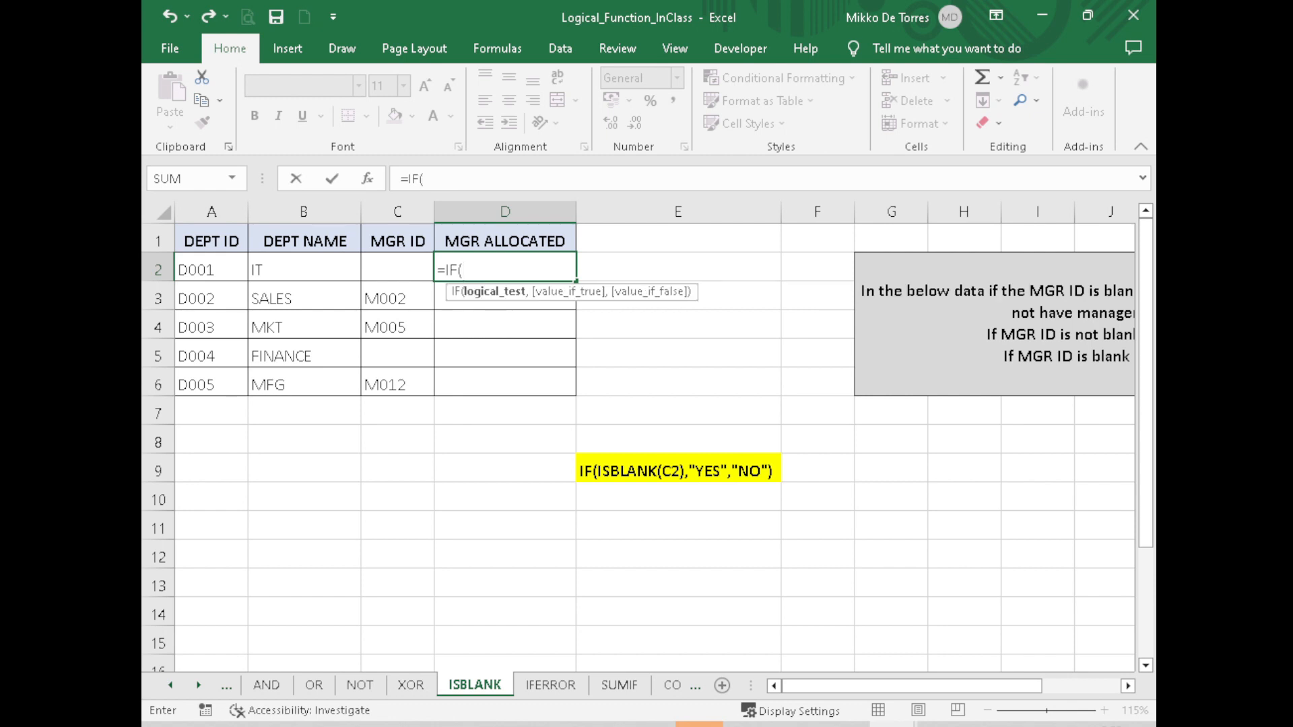
{"action": "type", "text": "ISBLANK"}
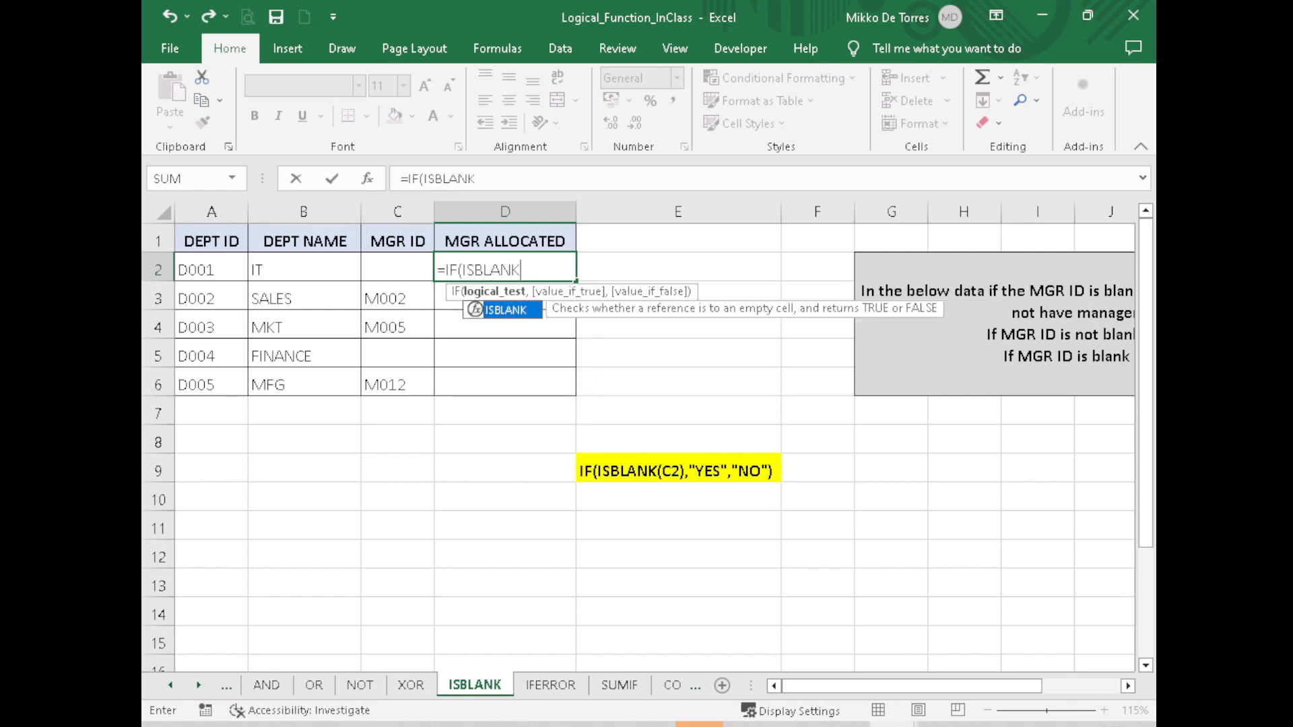
{"action": "type", "text": "("}
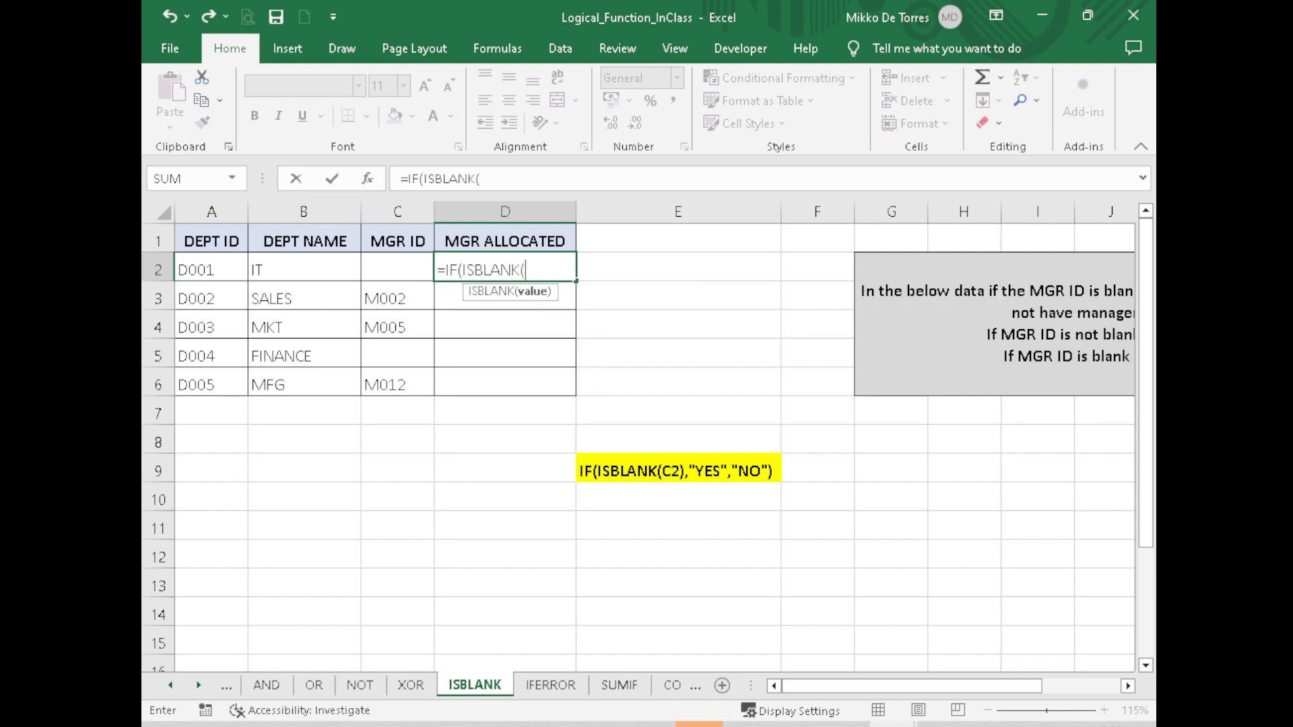
{"action": "left_click", "coordinate": [403, 270]}
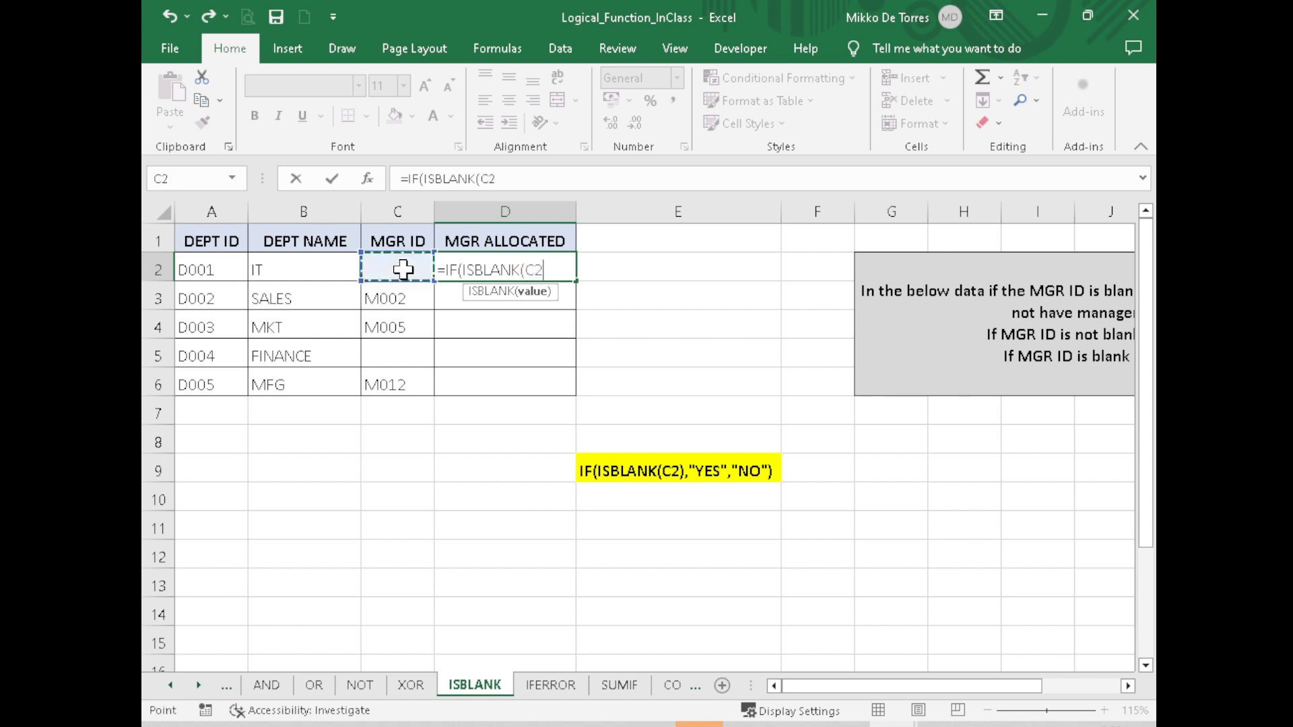
{"action": "type", "text": "),\""}
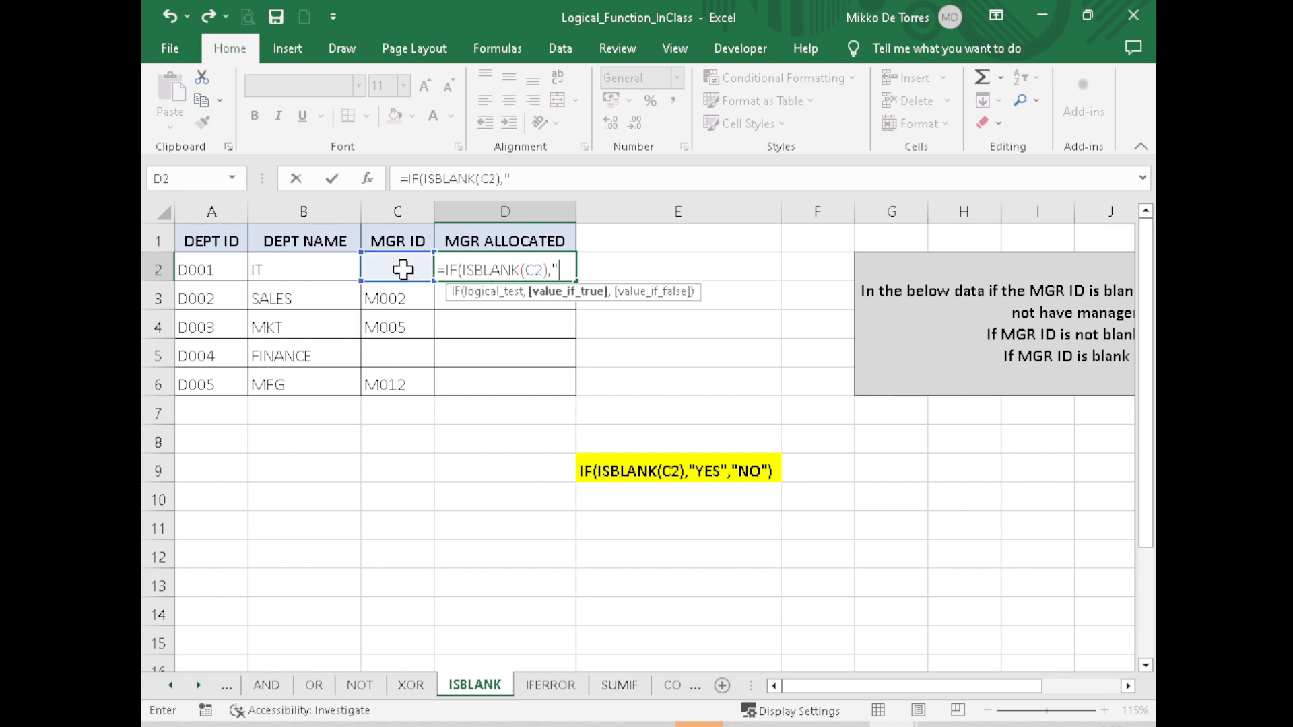
{"action": "type", "text": "YES\",\""}
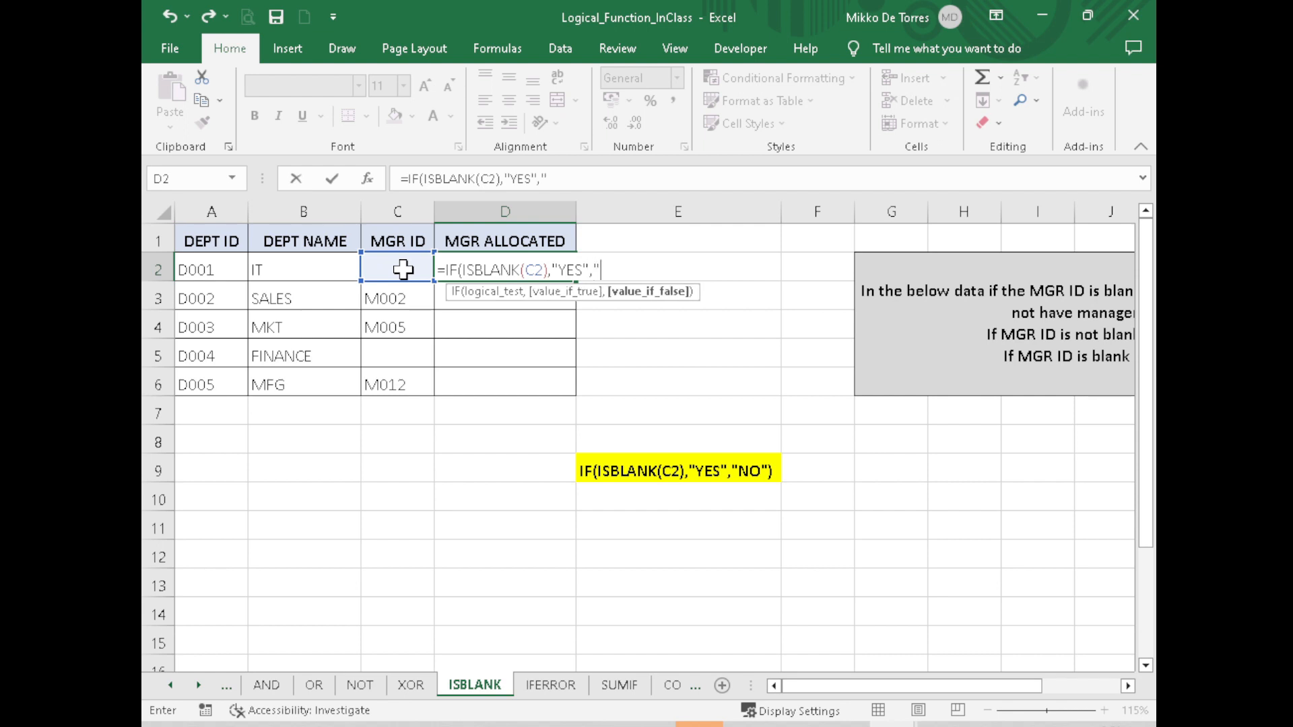
{"action": "type", "text": "NO\")"}
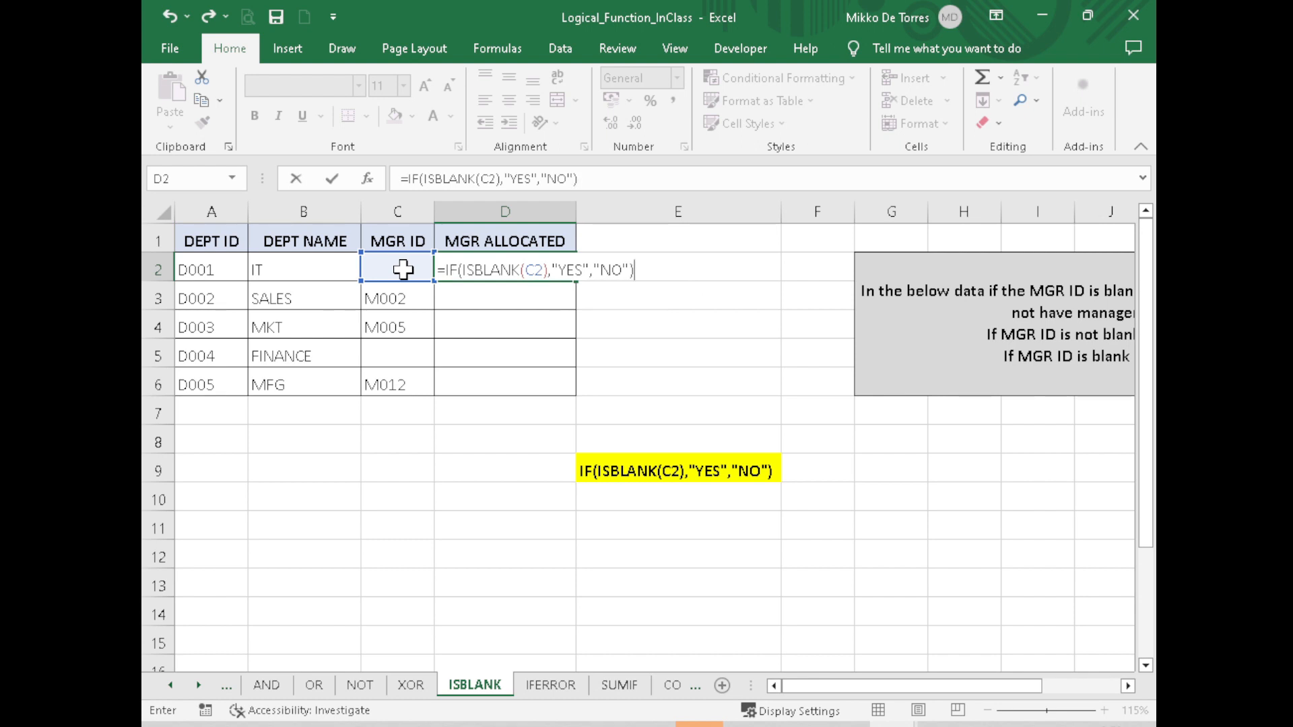
{"action": "key", "text": "Return"}
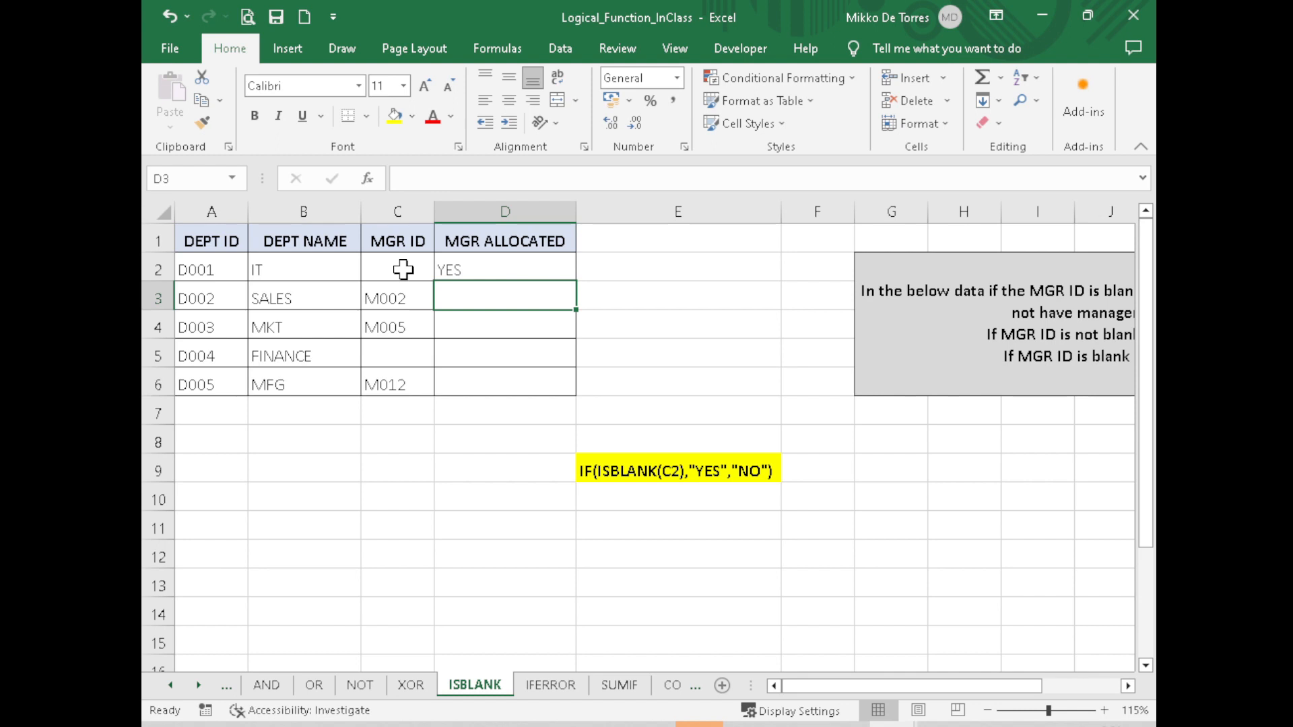
Step: Enter the explanation "Blank C2" in E2 beside the D001 MGR ALLOCATED result
{"action": "left_click", "coordinate": [403, 269]}
{"action": "left_click", "coordinate": [513, 266]}
{"action": "left_click", "coordinate": [613, 266]}
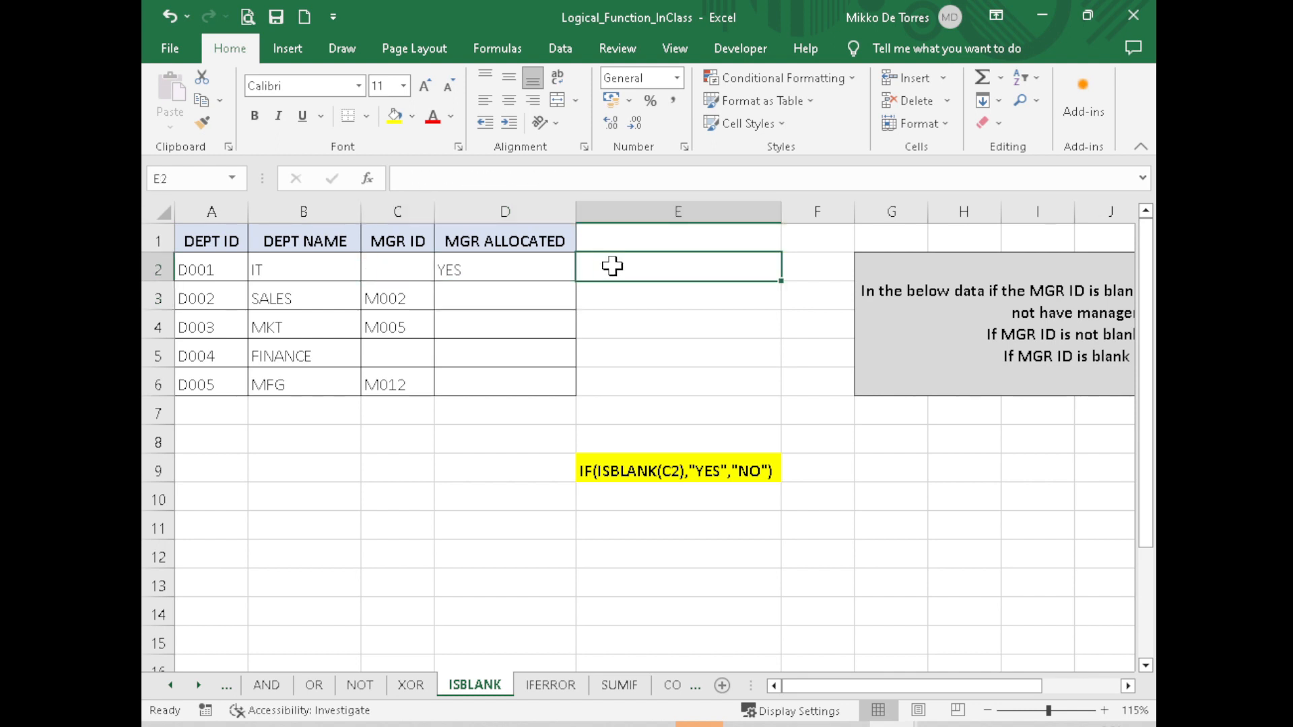
{"action": "type", "text": "Blank"}
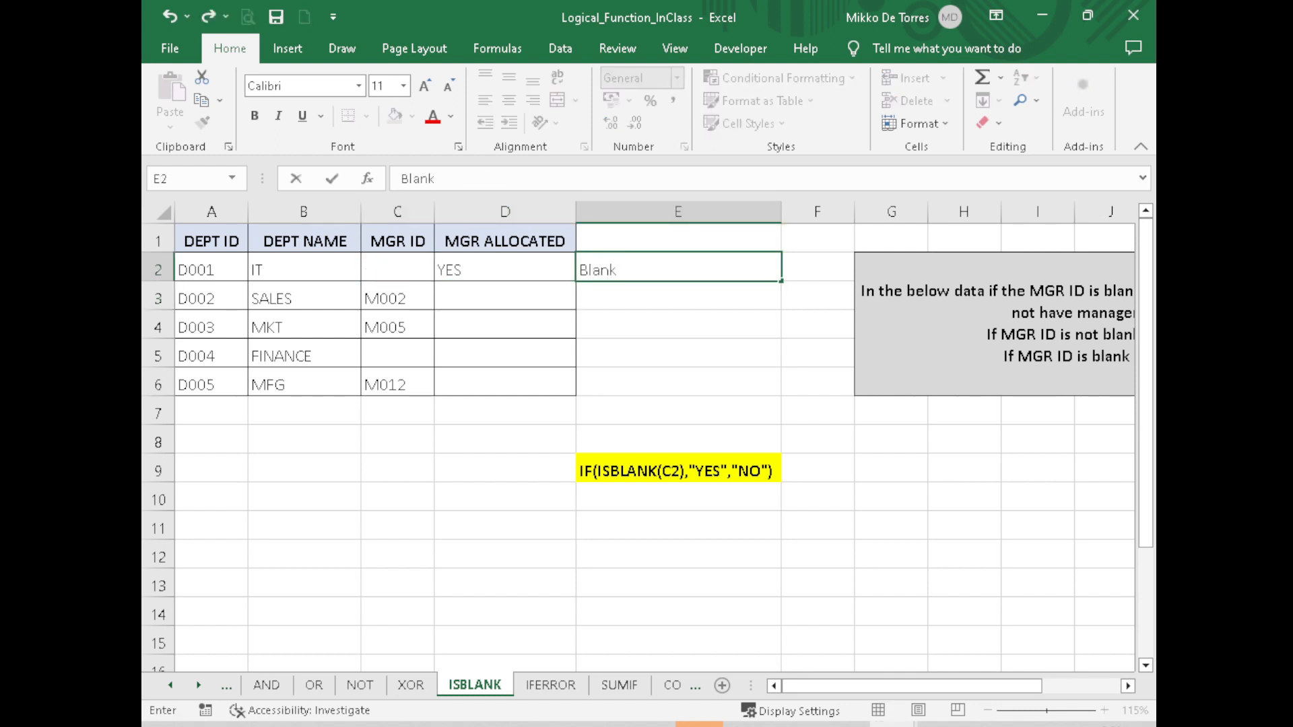
{"action": "type", "text": " C2"}
{"action": "key", "text": "Return"}
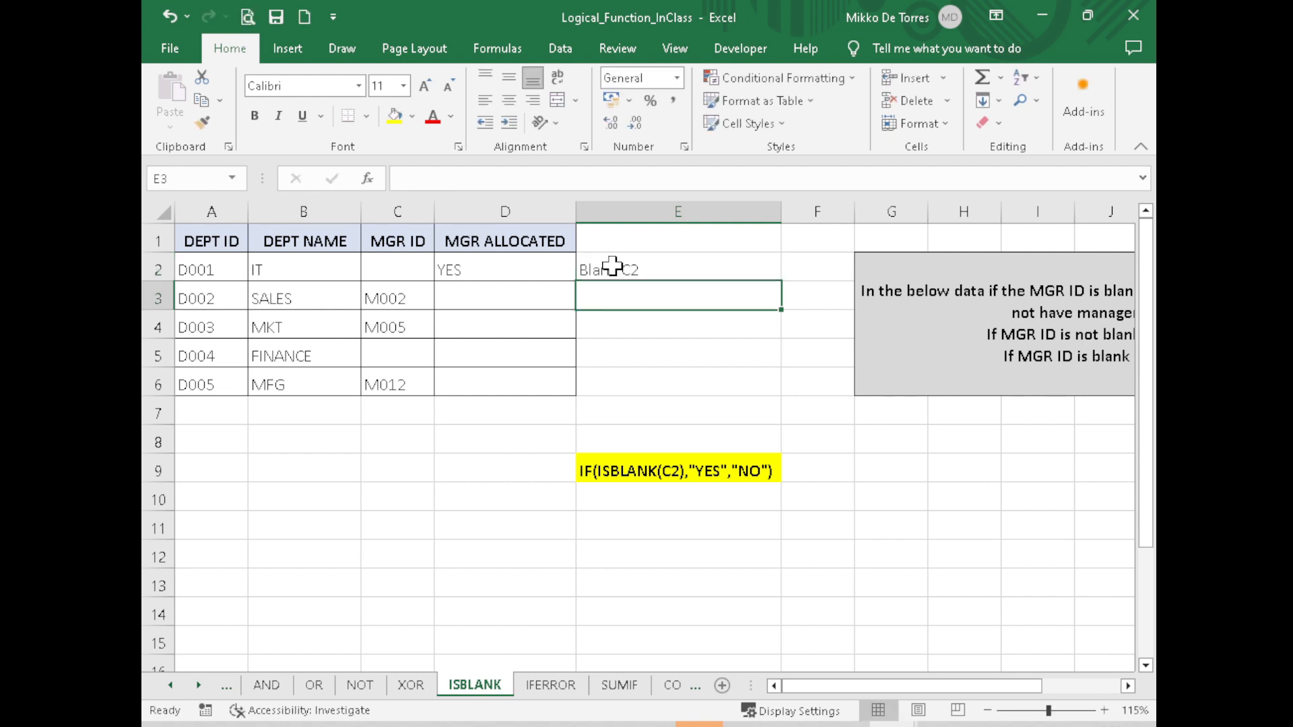
Step: Test the ISBLANK formula by entering "Not blank" as the D001 MGR ID in C2, check D2, and clear C2 again
{"action": "left_click", "coordinate": [408, 274]}
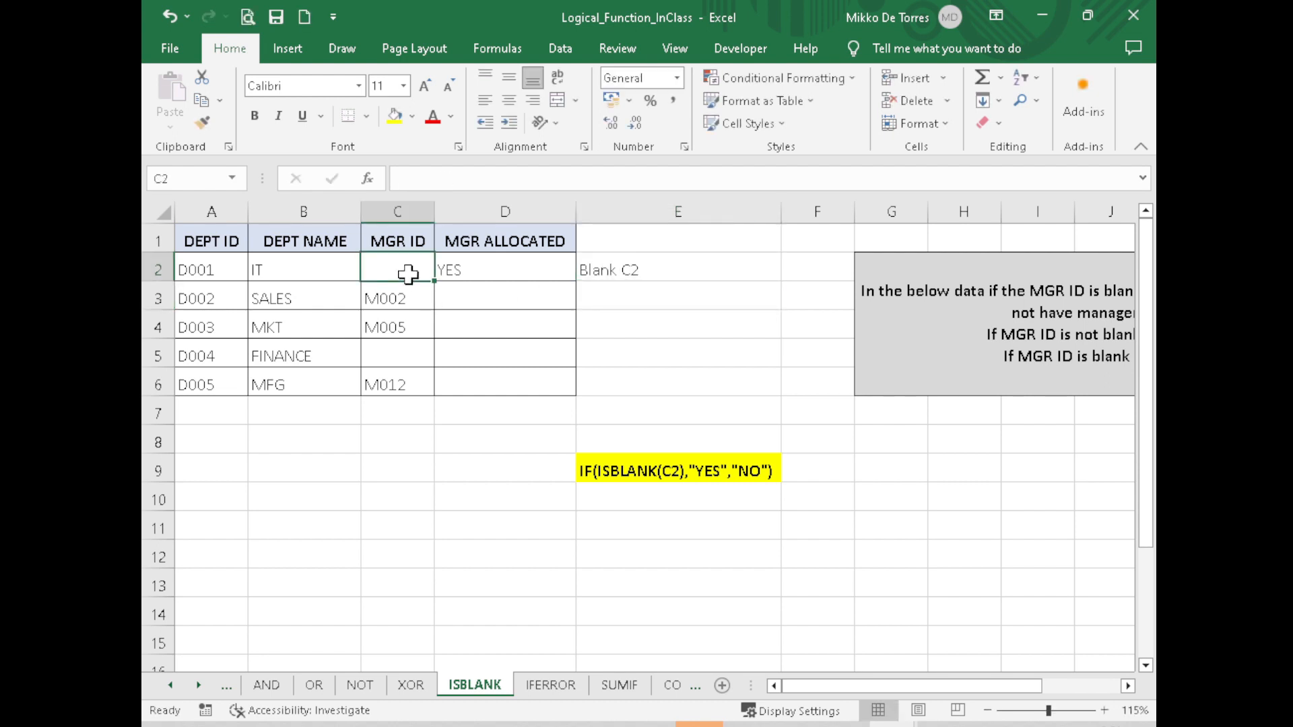
{"action": "type", "text": "Not blank"}
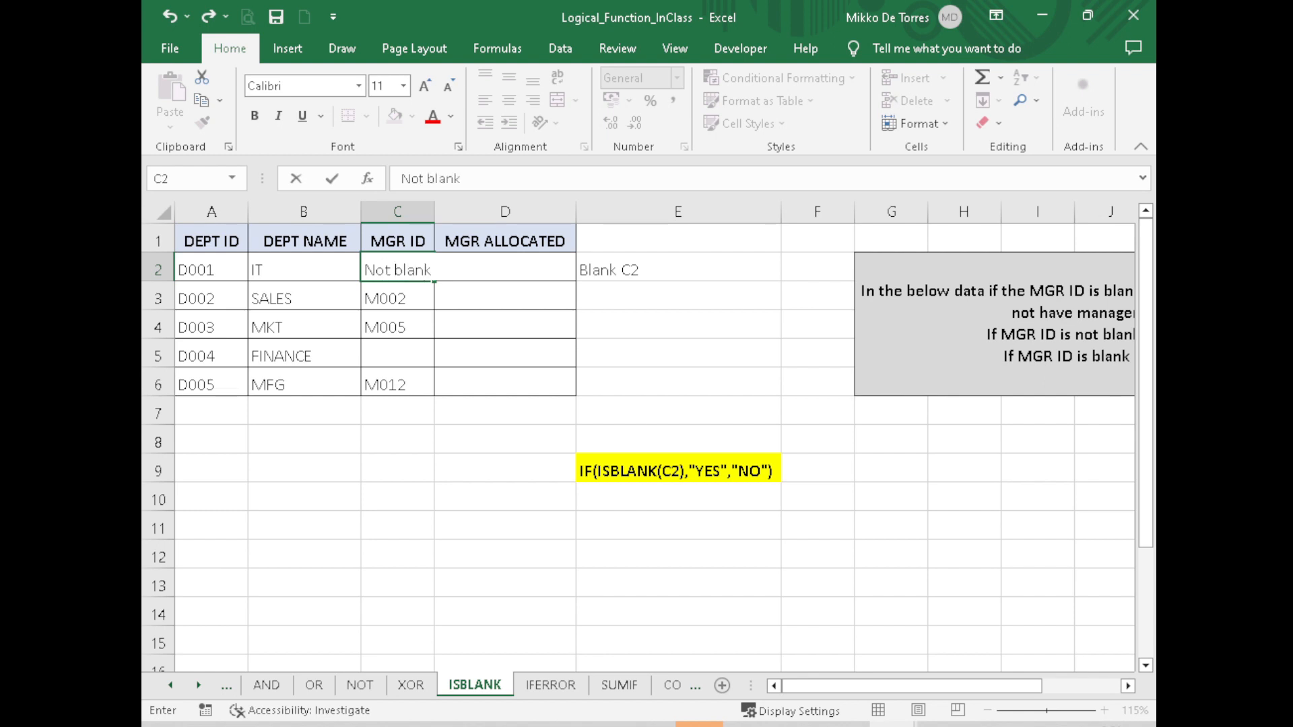
{"action": "key", "text": "Return"}
{"action": "left_click", "coordinate": [463, 270]}
{"action": "left_click", "coordinate": [416, 270]}
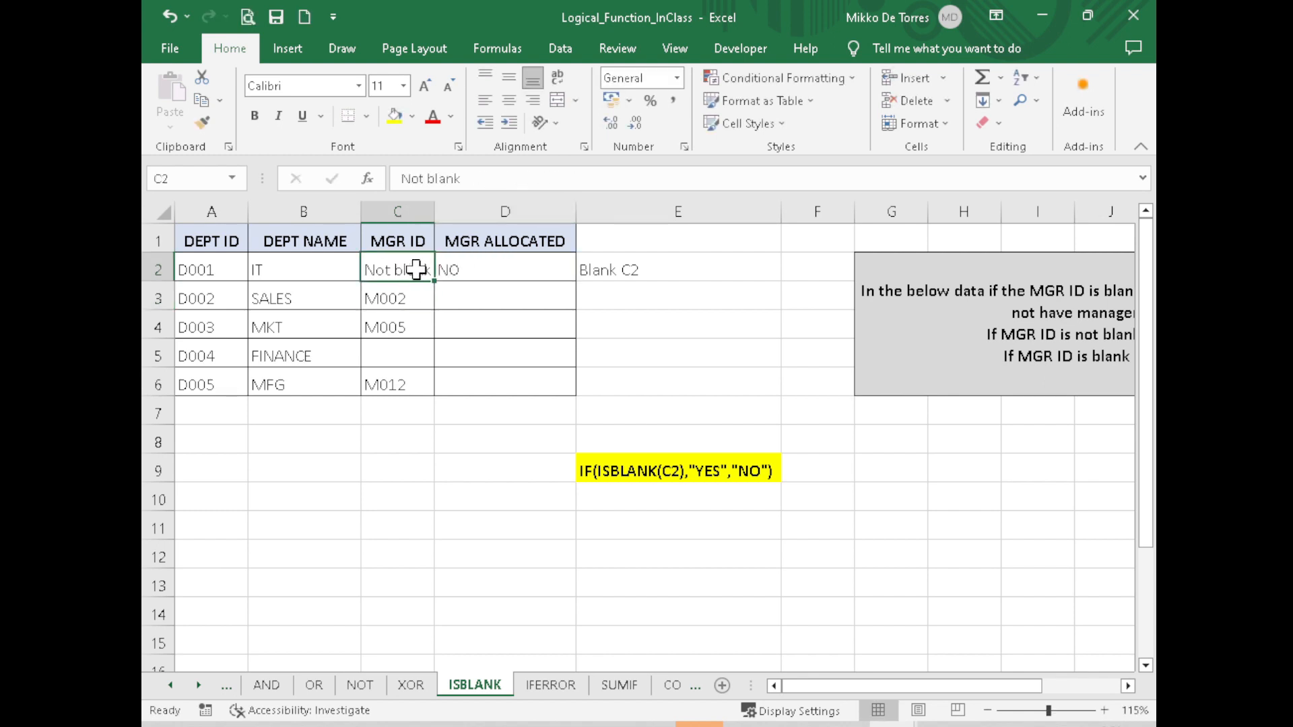
{"action": "key", "text": "Delete"}
Step: Copy the ISBLANK formula from D2 down through D6 and check the copied formula in D3
{"action": "left_click", "coordinate": [475, 303]}
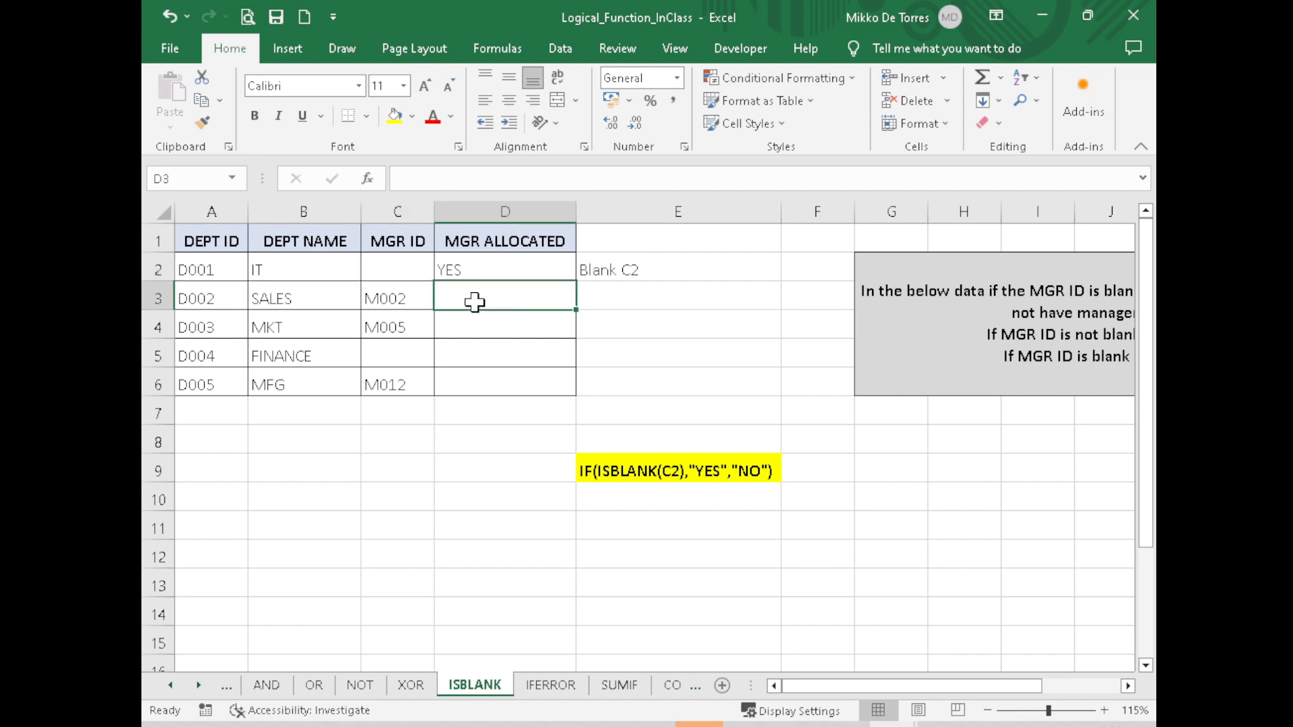
{"action": "left_click", "coordinate": [482, 269]}
{"action": "left_click_drag", "start_coordinate": [576, 281], "coordinate": [573, 382]}
{"action": "left_click", "coordinate": [589, 358]}
{"action": "left_click", "coordinate": [499, 297]}
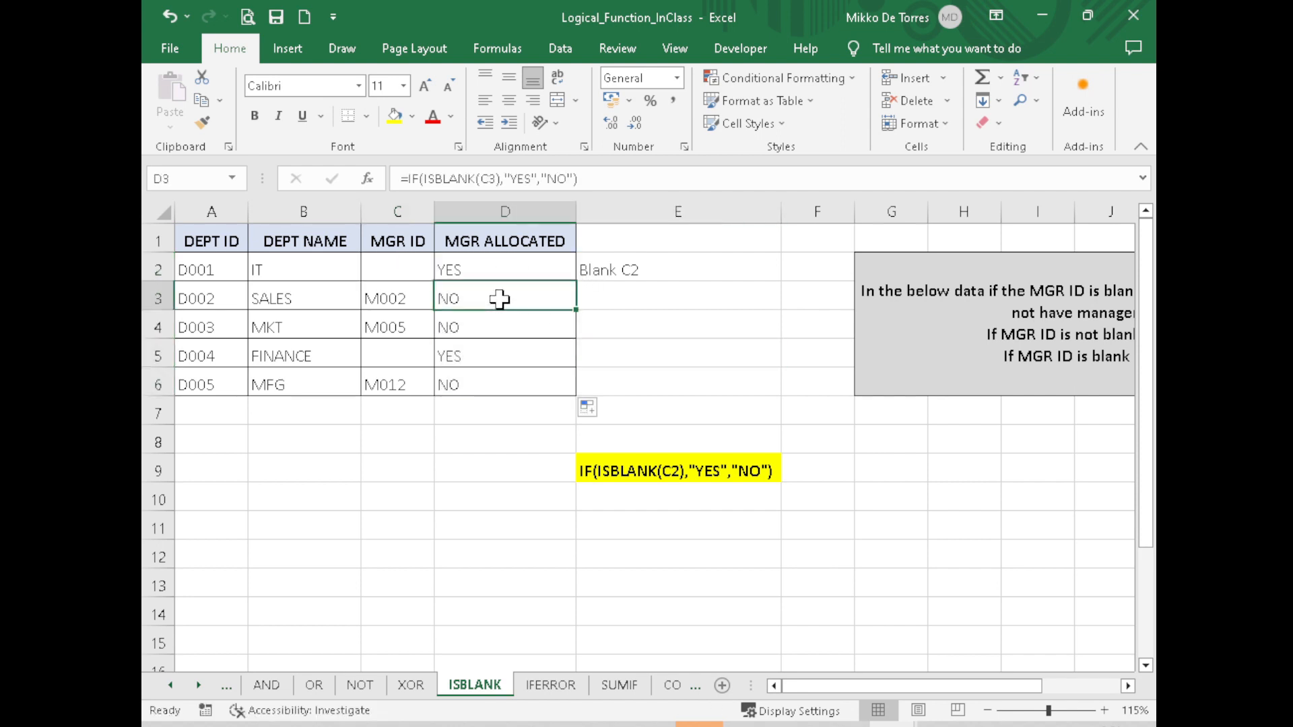
Step: Enter the explanations "Not Blank C2" in E3 and "Blank C2" in E5
{"action": "left_click", "coordinate": [651, 297]}
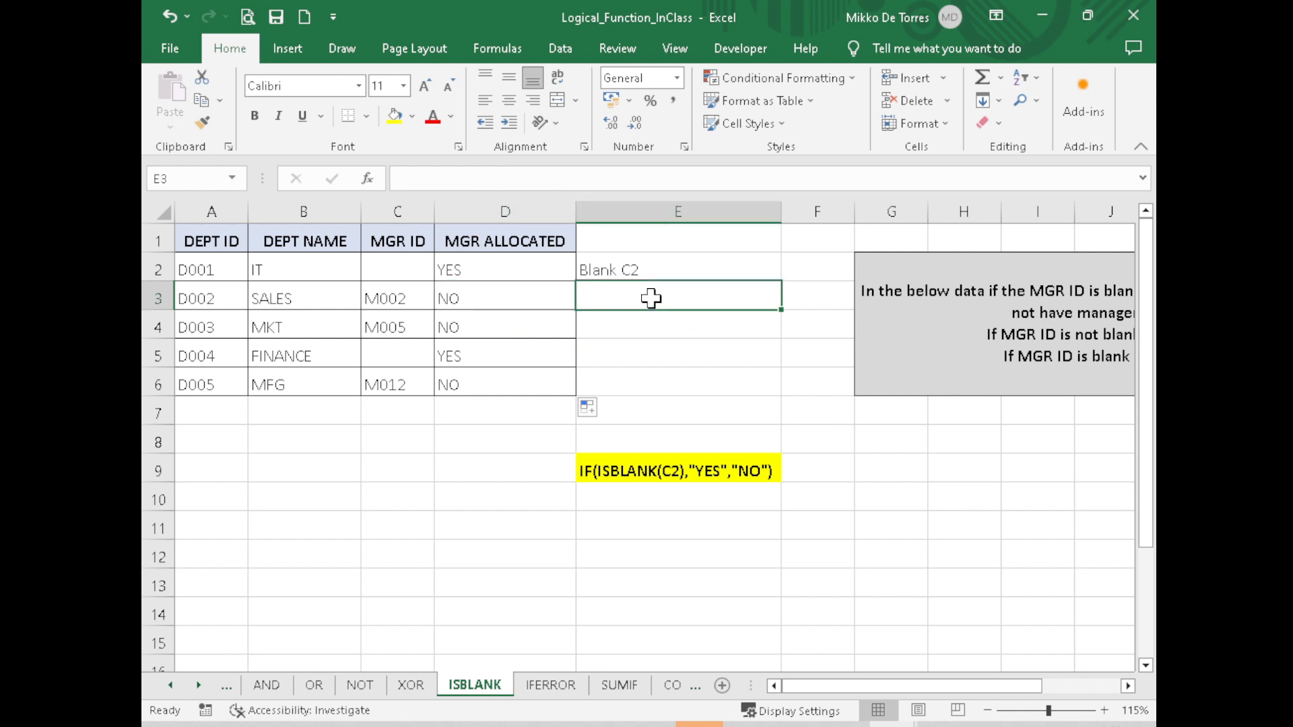
{"action": "type", "text": "Not Blank"}
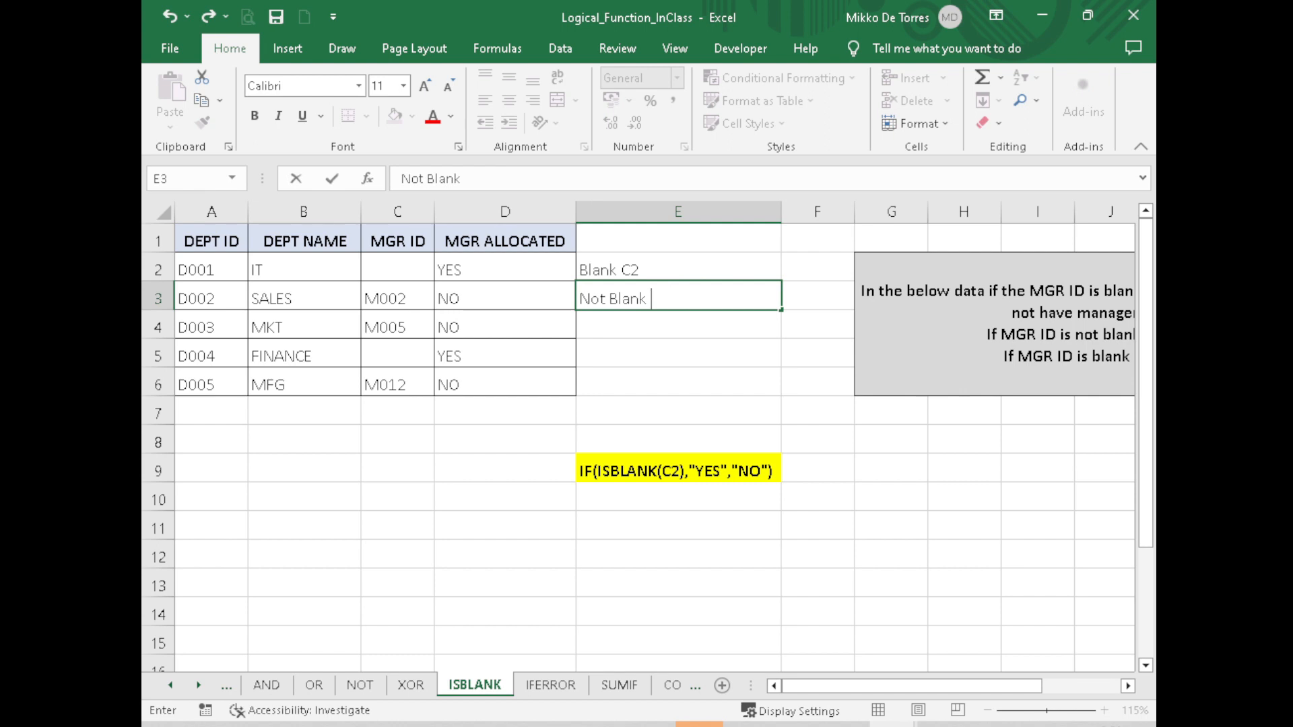
{"action": "type", "text": " C2"}
{"action": "left_click", "coordinate": [654, 359]}
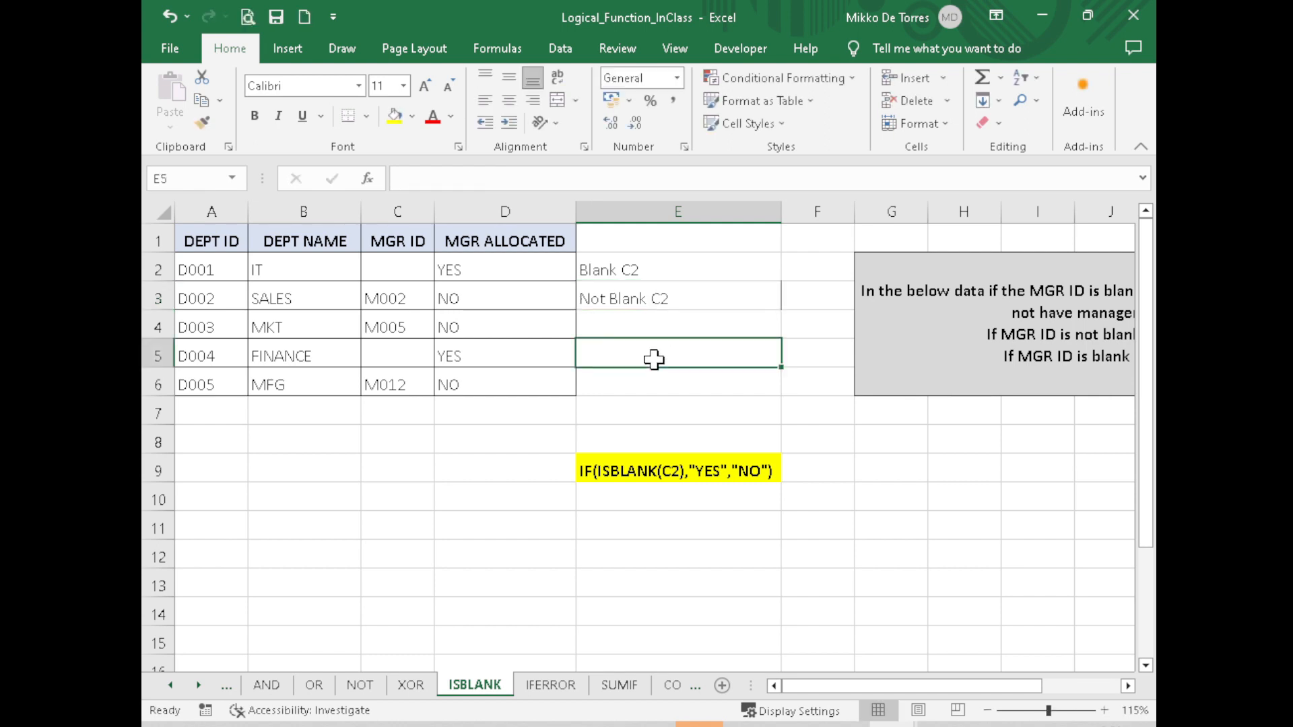
{"action": "type", "text": "Blank C2"}
{"action": "left_click", "coordinate": [635, 390]}
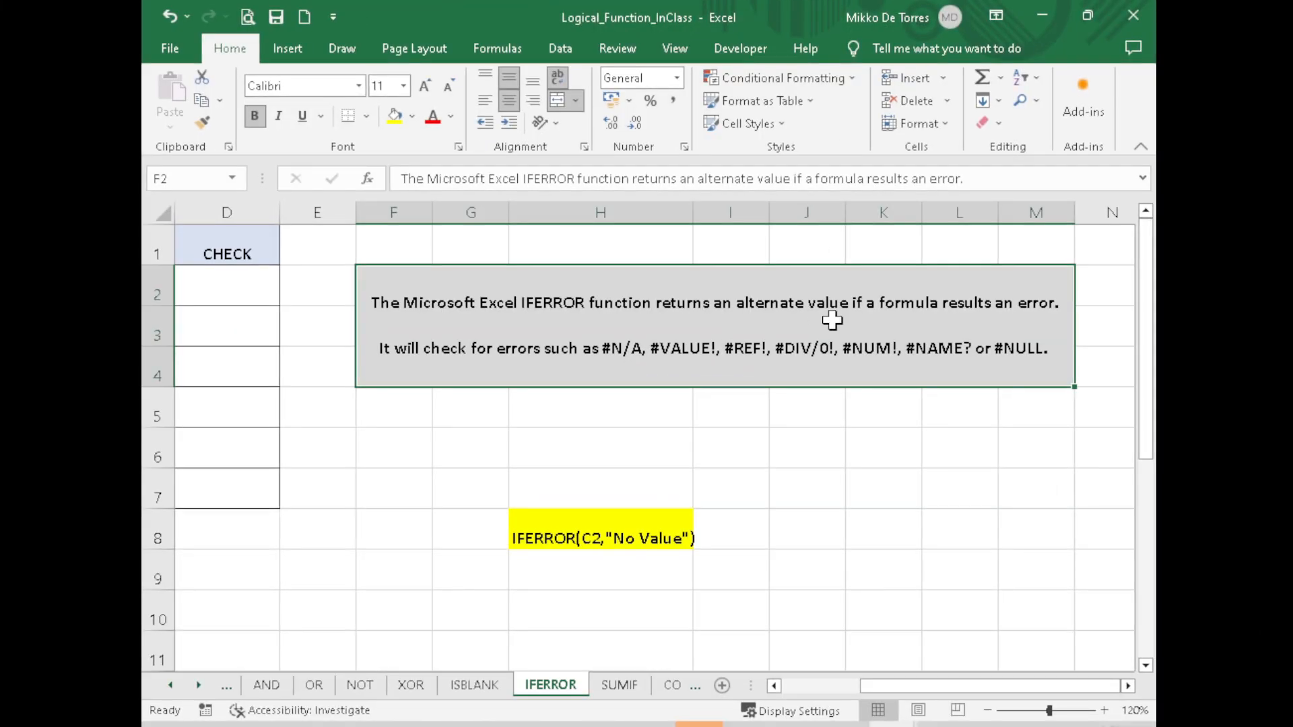
Step: Enter =IFERROR(C2,"No Value") in D2 of the IFERROR sheet to fill the first CHECK cell
{"action": "left_click_drag", "start_coordinate": [938, 686], "coordinate": [860, 685]}
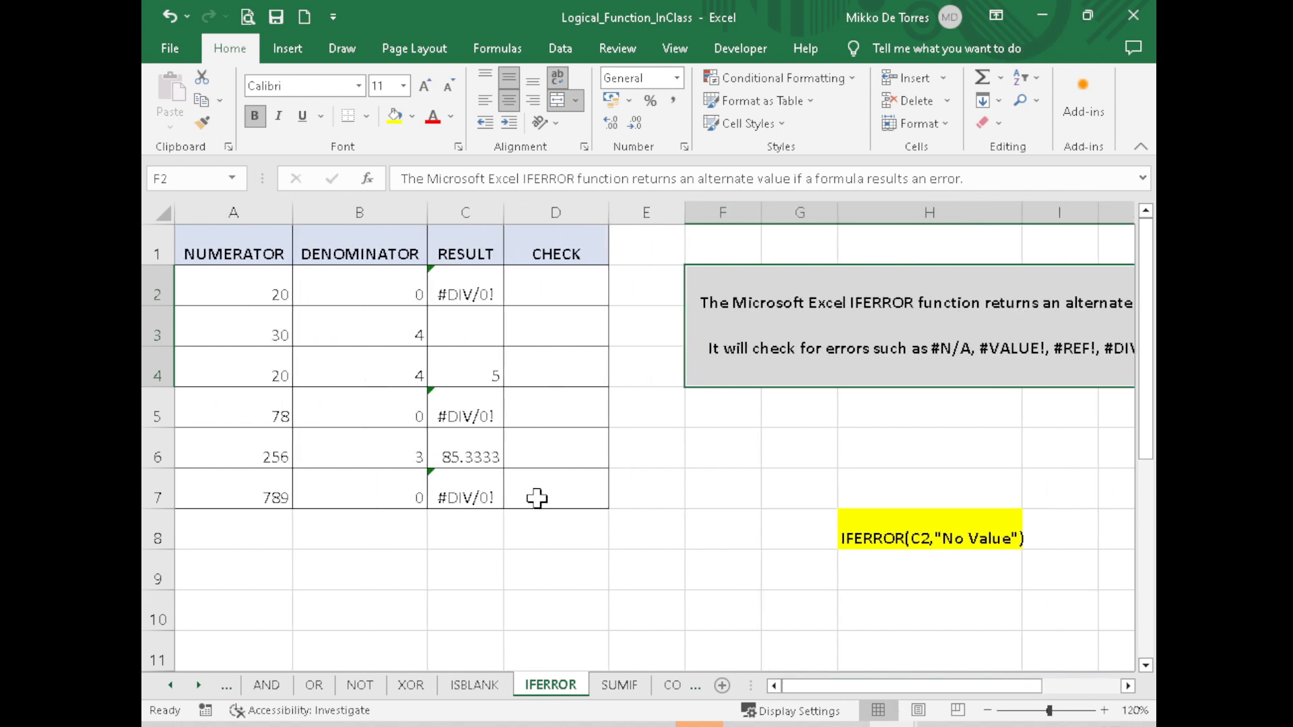
{"action": "left_click", "coordinate": [519, 488]}
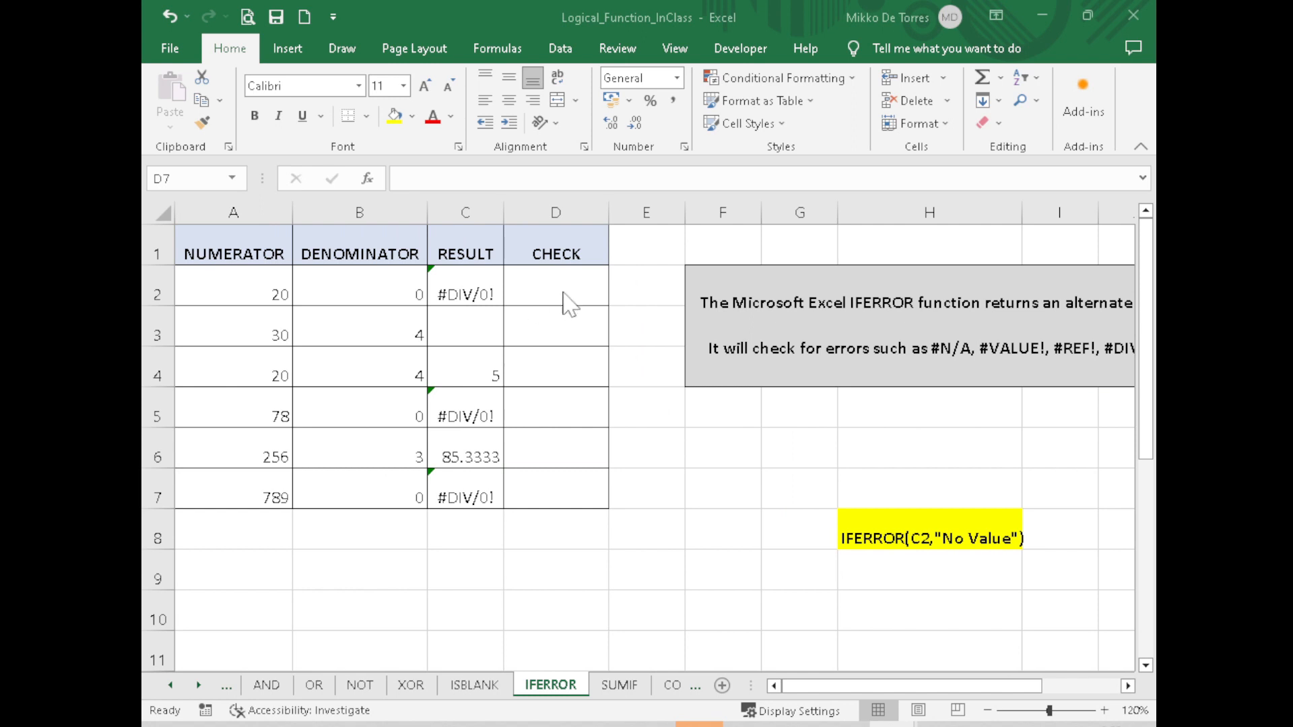
{"action": "left_click", "coordinate": [572, 290]}
{"action": "type", "text": "=IFERRO"}
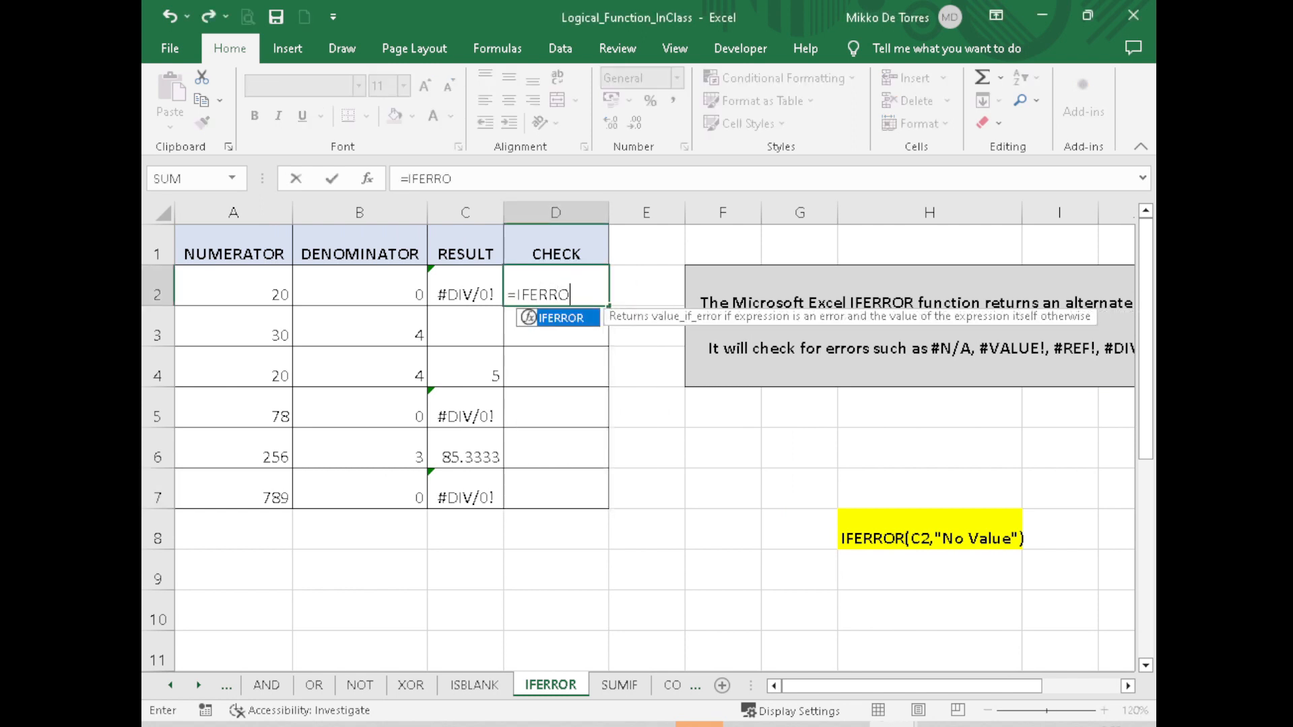
{"action": "type", "text": "R("}
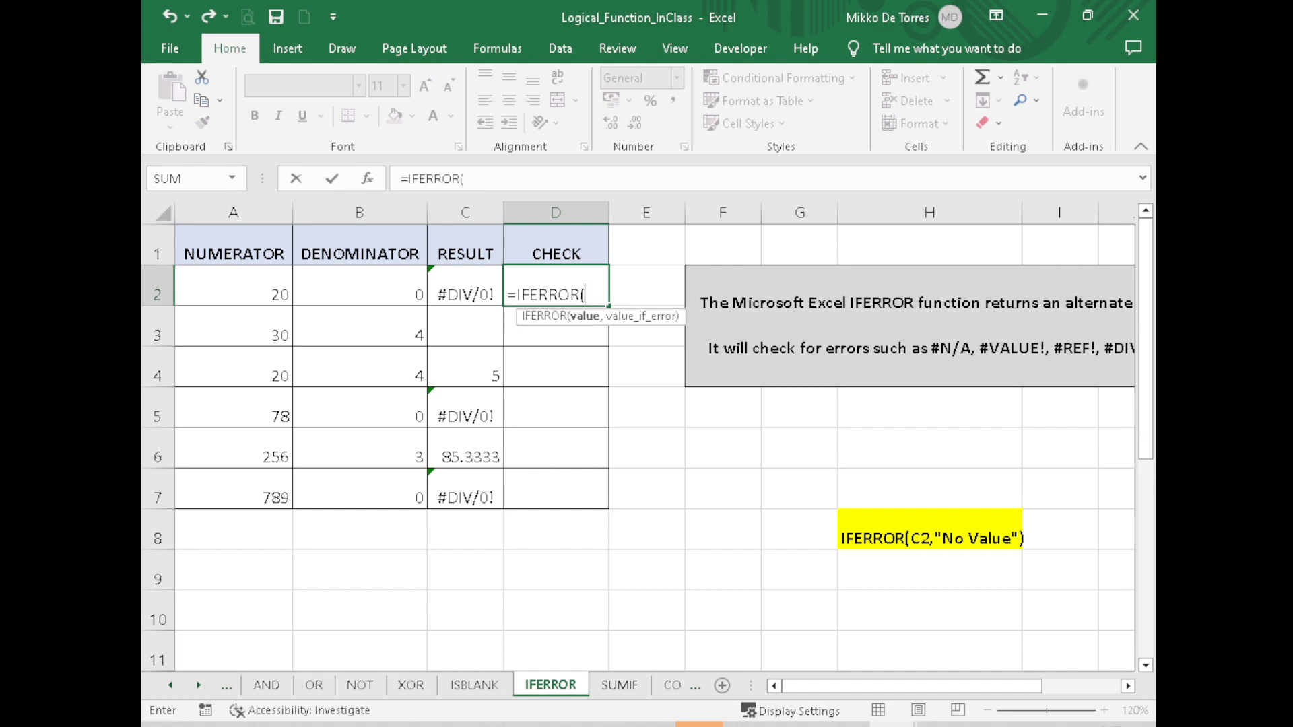
{"action": "left_click", "coordinate": [451, 284]}
{"action": "type", "text": ","}
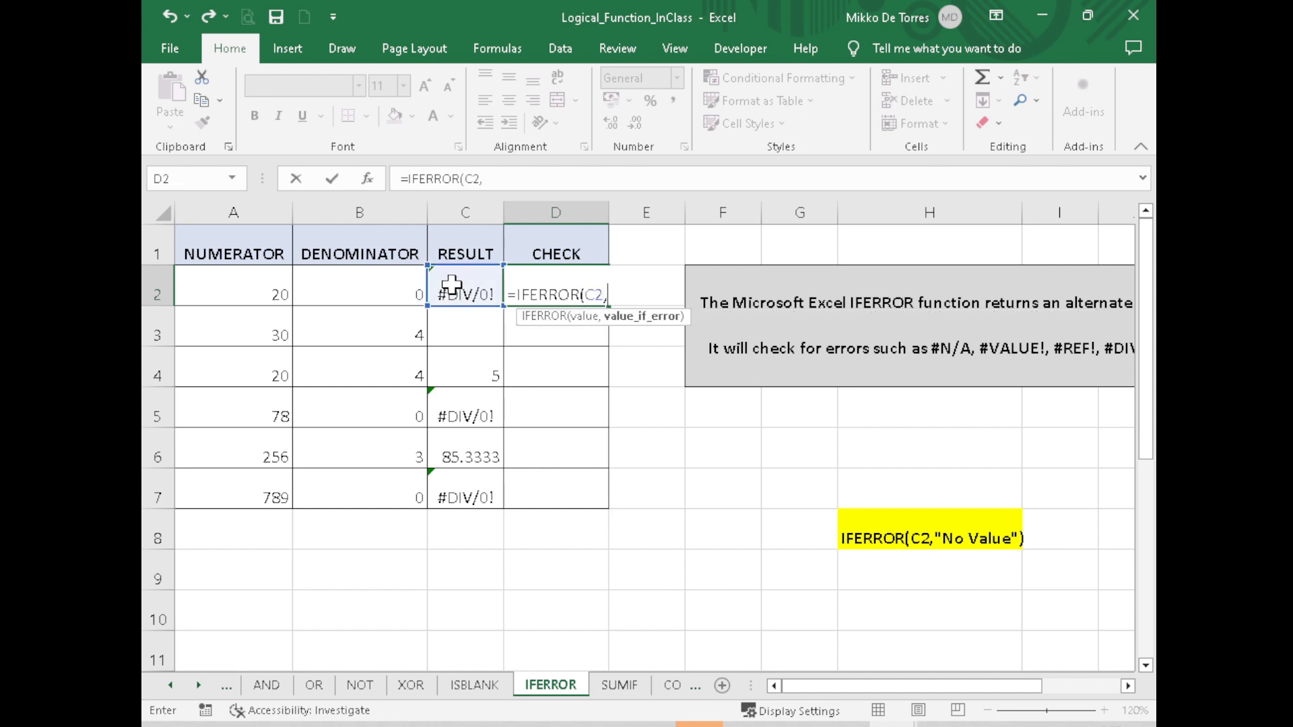
{"action": "type", "text": "\"No Value"}
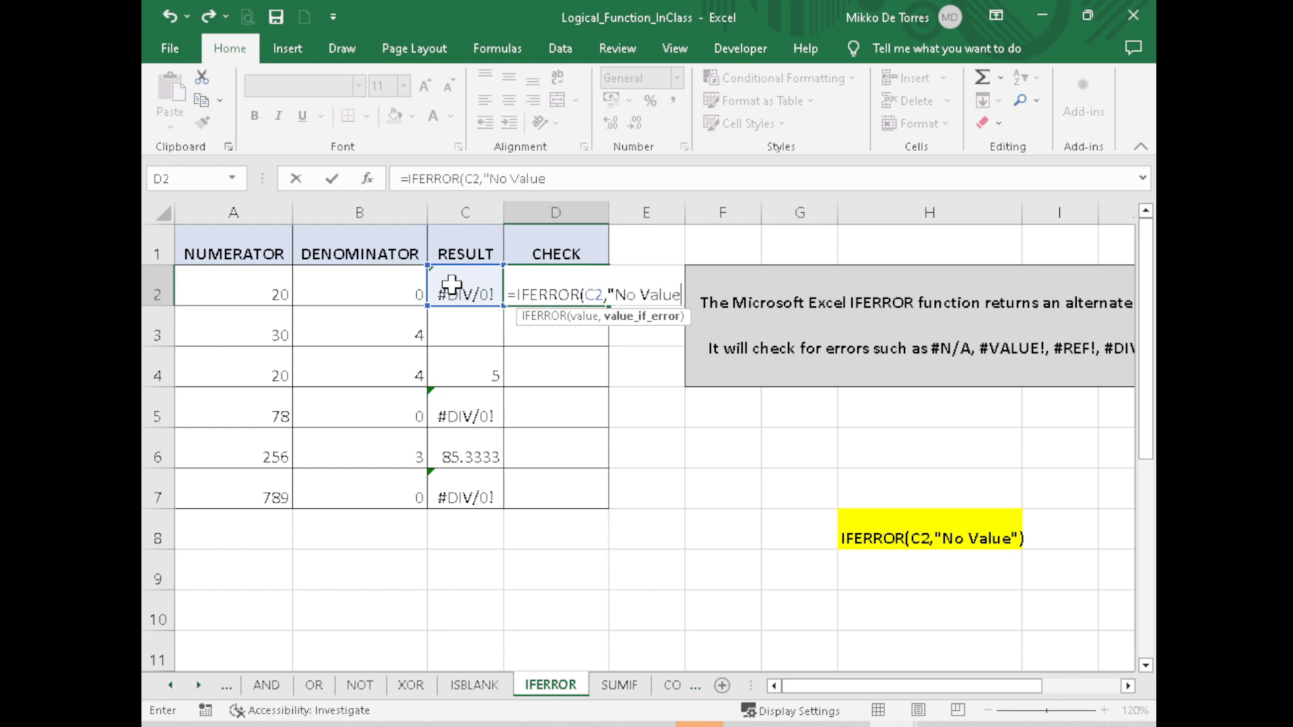
{"action": "type", "text": "\")"}
{"action": "key", "text": "Return"}
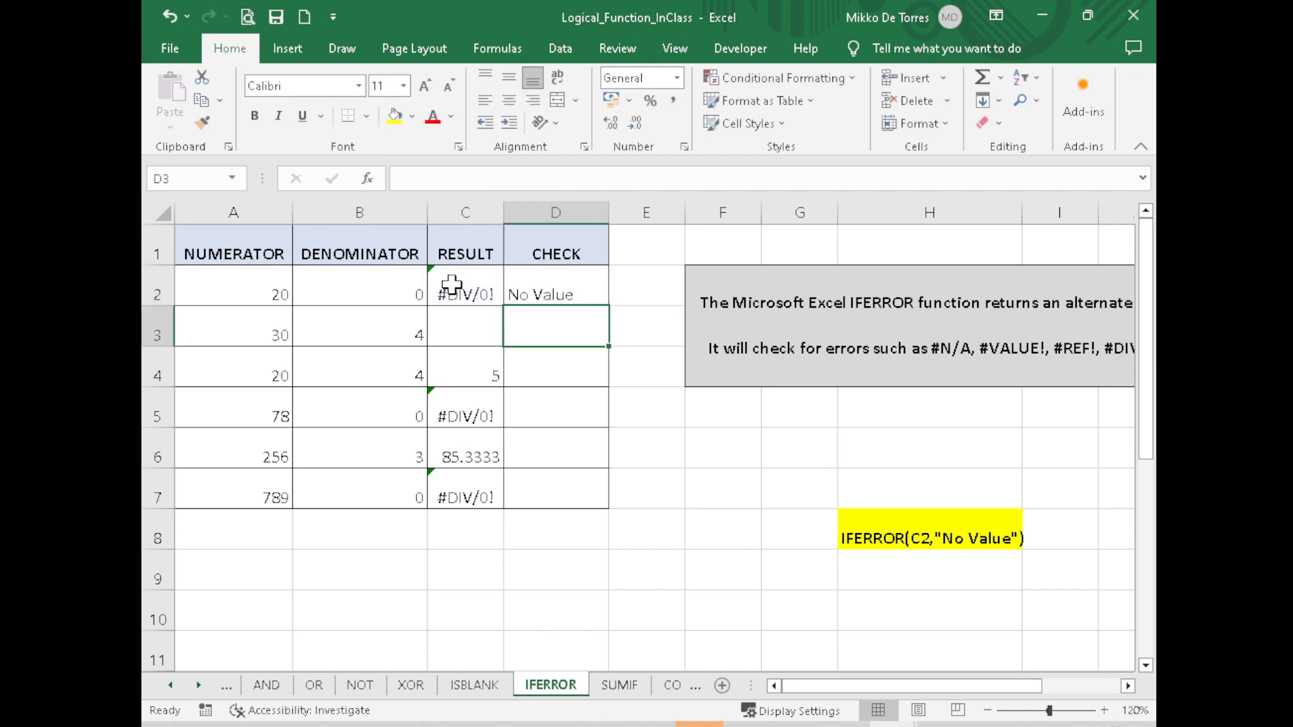
Step: Copy the IFERROR formula from D2 down the CHECK column to D7
{"action": "left_click", "coordinate": [574, 291]}
{"action": "left_click_drag", "start_coordinate": [609, 306], "coordinate": [606, 333]}
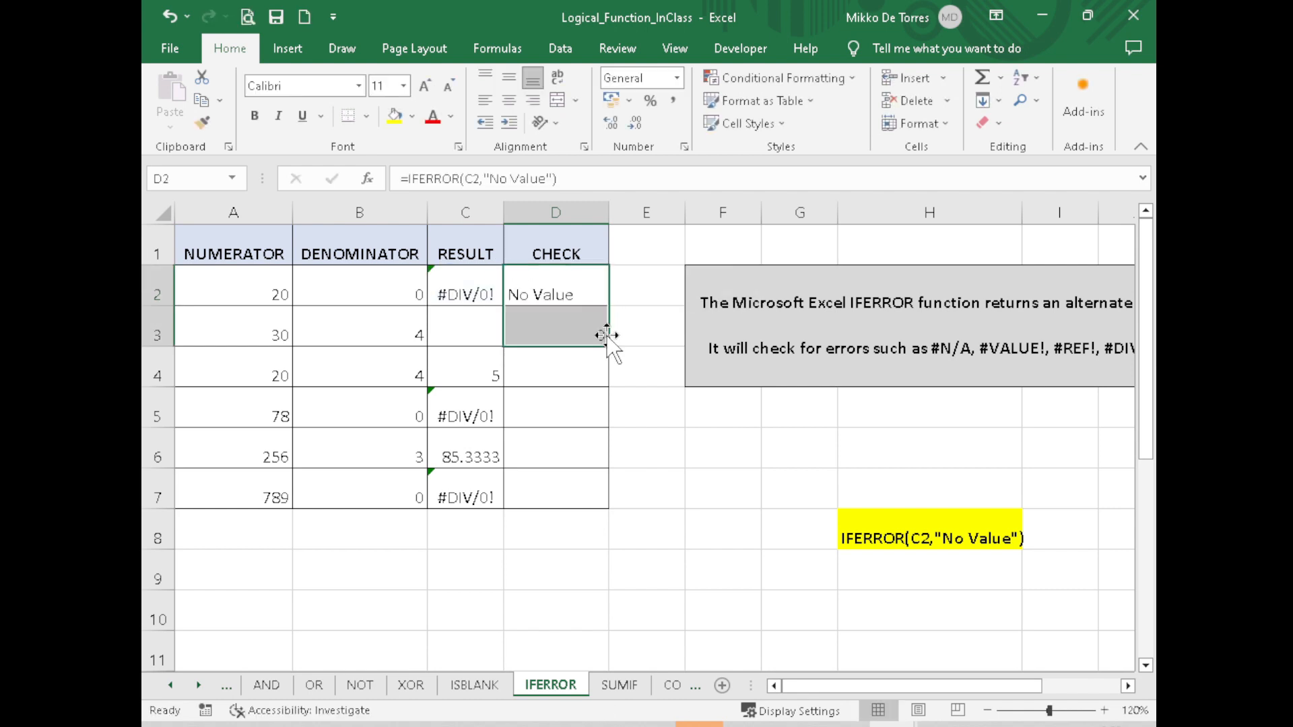
{"action": "left_click", "coordinate": [544, 336]}
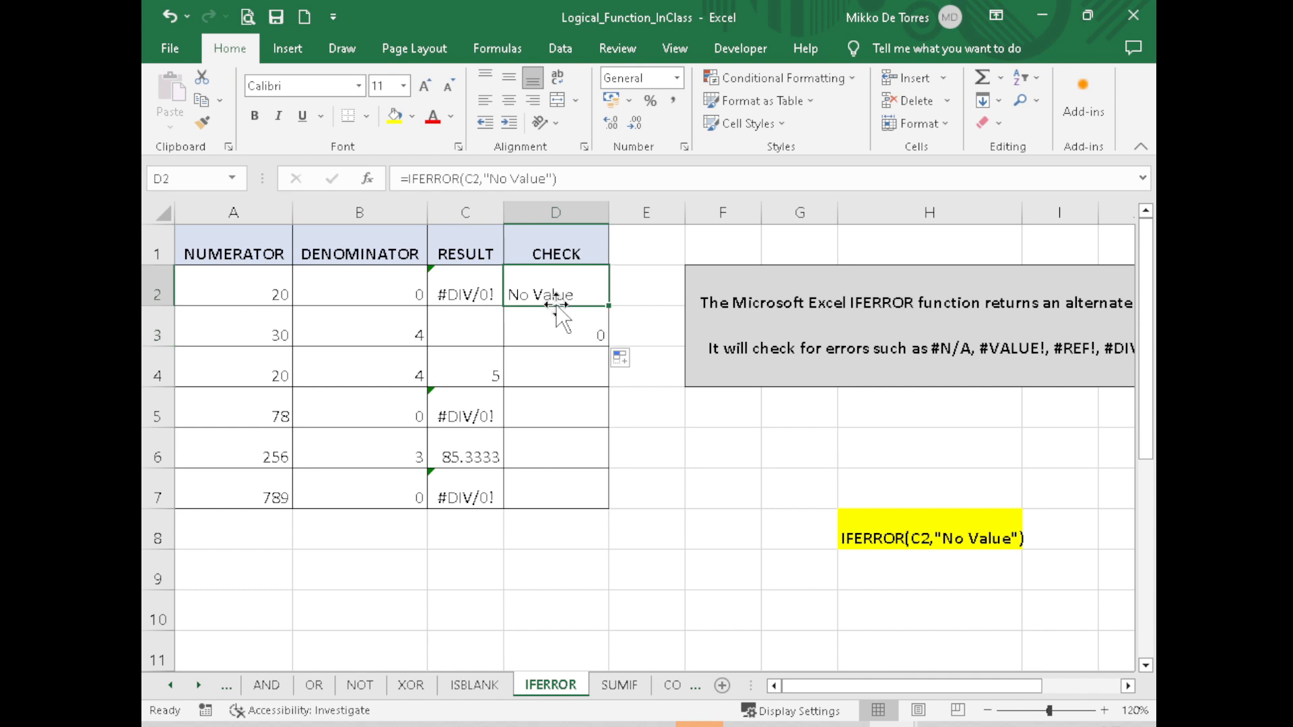
{"action": "left_click_drag", "start_coordinate": [598, 349], "coordinate": [607, 509]}
Step: Compare the CHECK values with the RESULT column and read the description of the errors IFERROR handles
{"action": "left_click", "coordinate": [538, 374]}
{"action": "left_click", "coordinate": [532, 408]}
{"action": "left_click", "coordinate": [598, 442]}
{"action": "left_click", "coordinate": [463, 494]}
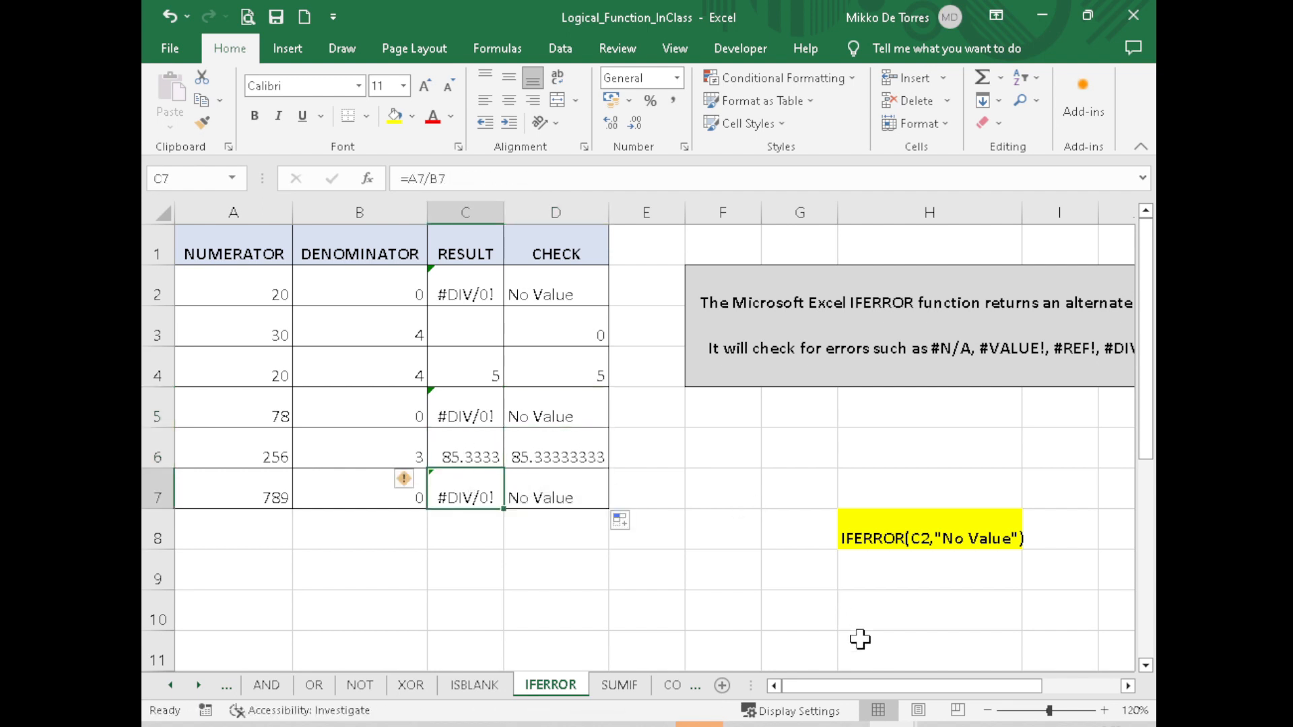
{"action": "left_click_drag", "start_coordinate": [850, 697], "coordinate": [929, 698]}
{"action": "left_click", "coordinate": [686, 359]}
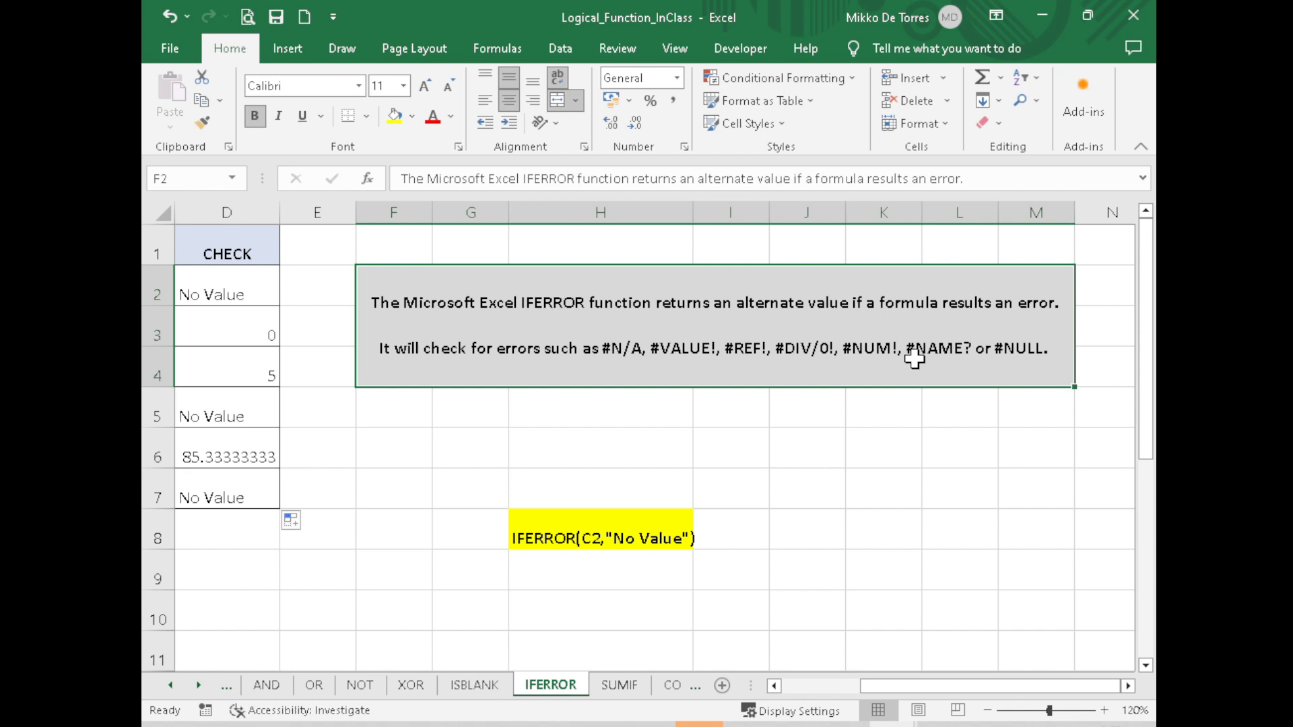
{"action": "left_click_drag", "start_coordinate": [983, 687], "coordinate": [803, 674]}
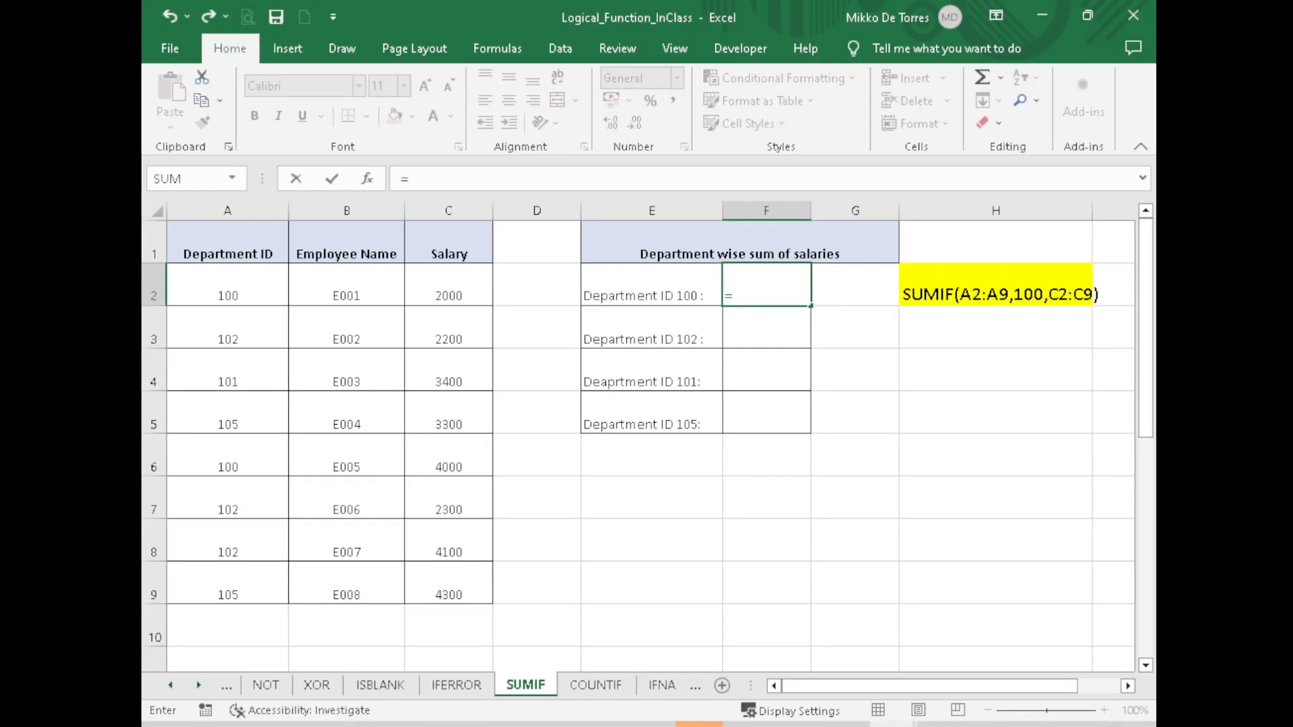
Step: Enter =SUMIF(A2:A9,100,C2:C9) in F2 of the SUMIF sheet to total the salaries for department ID 100
{"action": "type", "text": "SUMI"}
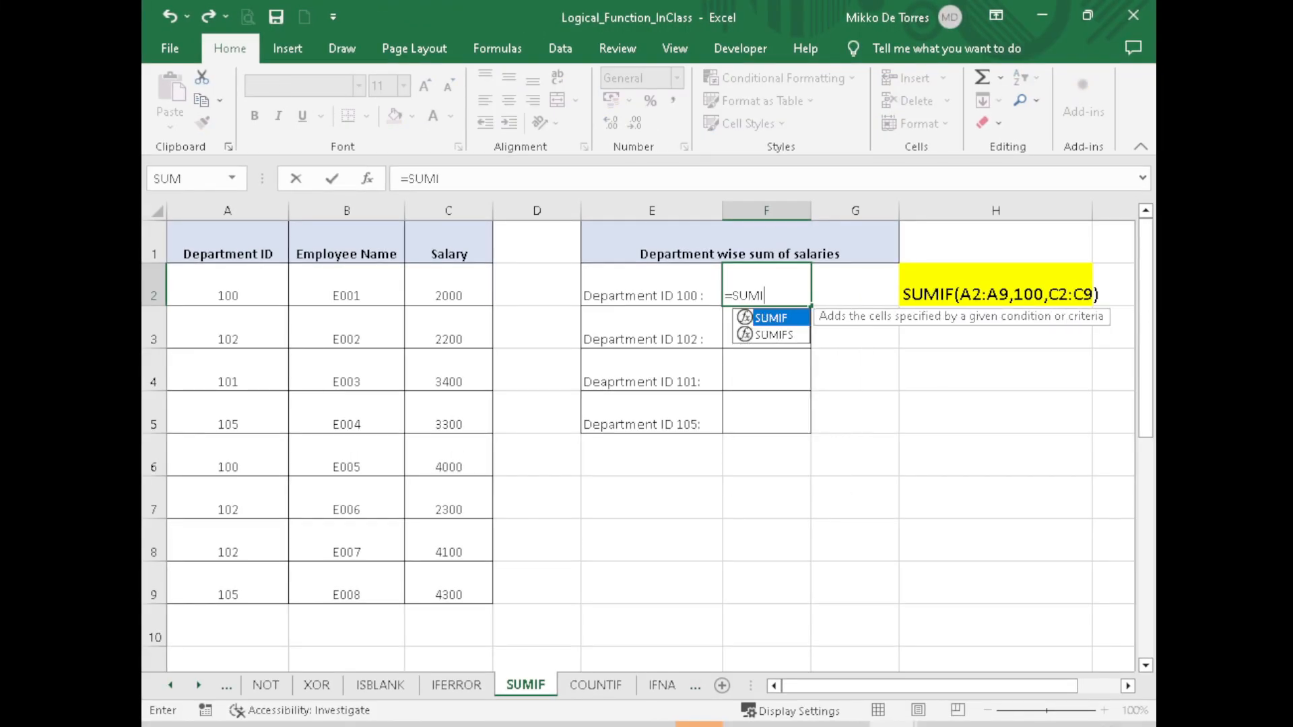
{"action": "type", "text": "F("}
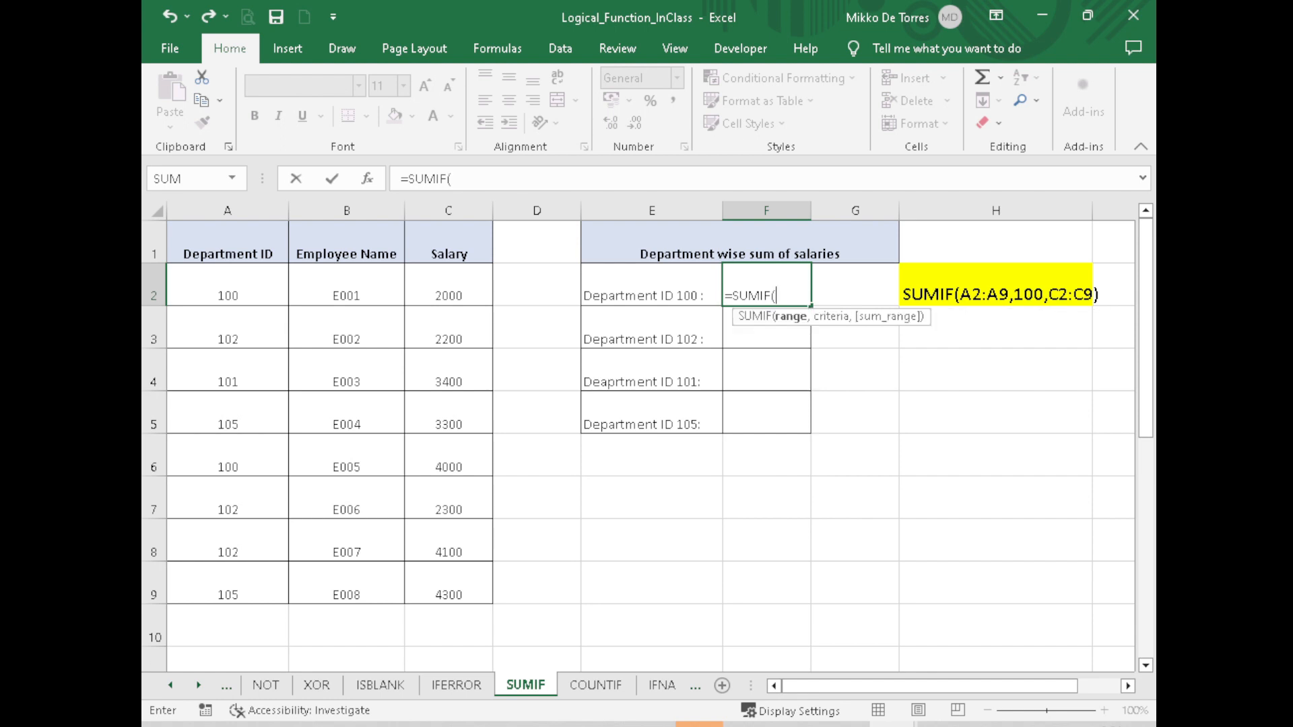
{"action": "left_click_drag", "start_coordinate": [254, 300], "coordinate": [240, 565]}
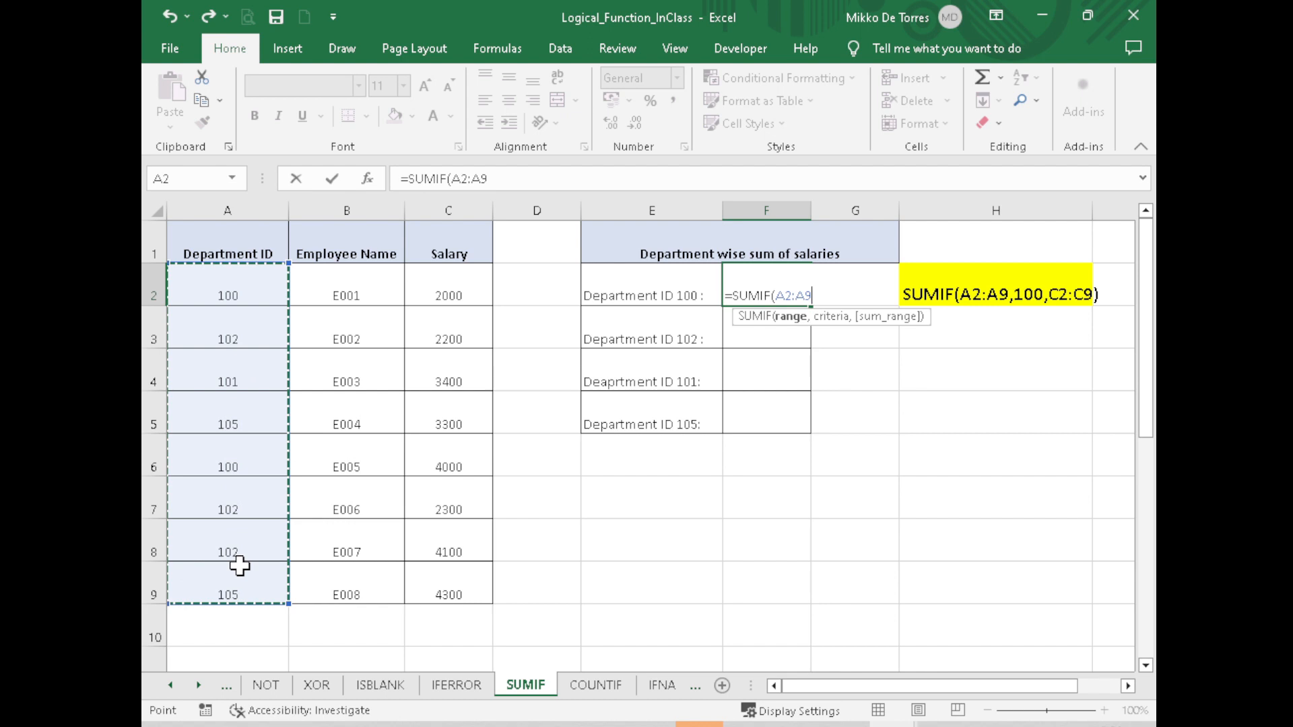
{"action": "type", "text": ","}
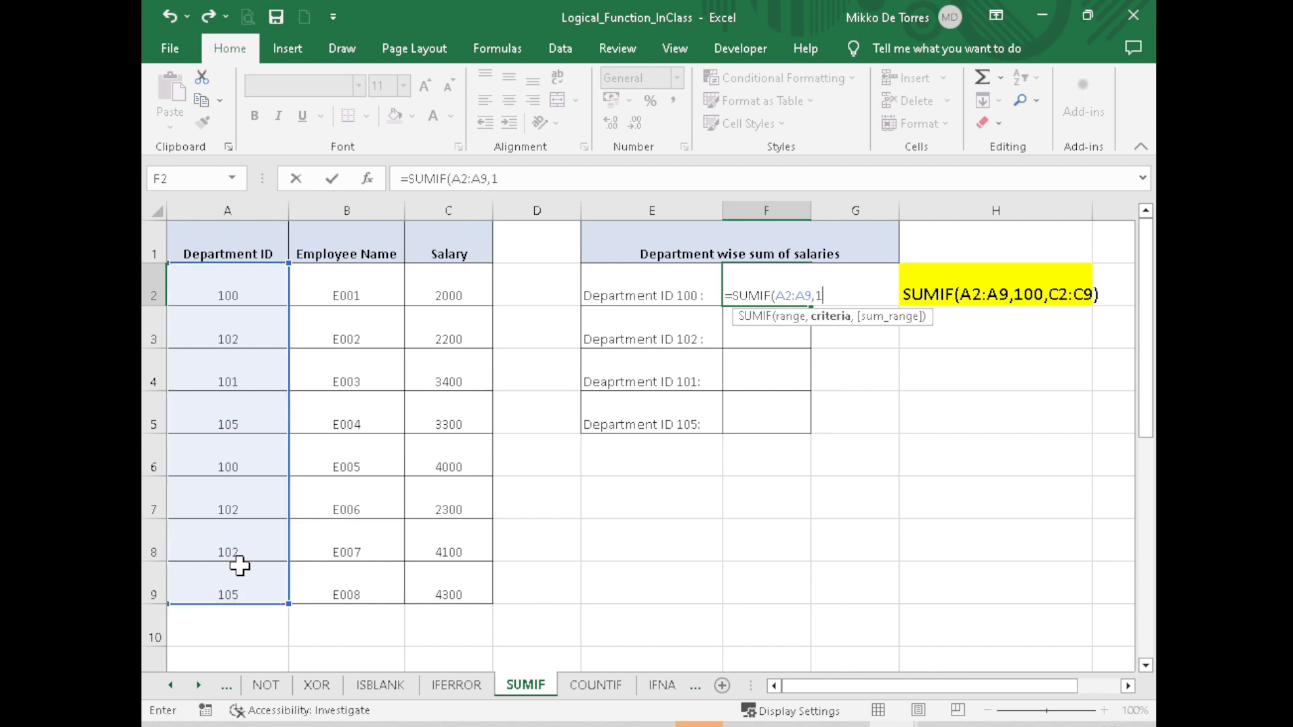
{"action": "type", "text": "100,"}
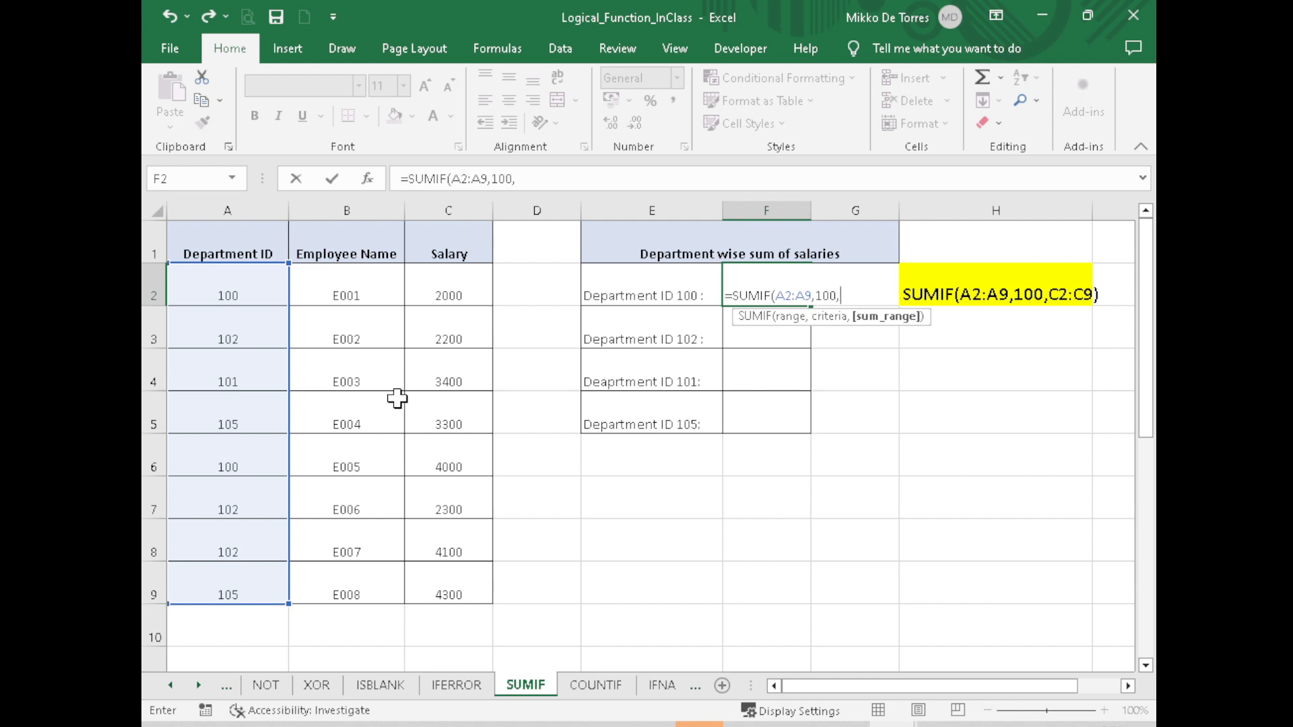
{"action": "left_click_drag", "start_coordinate": [472, 290], "coordinate": [453, 574]}
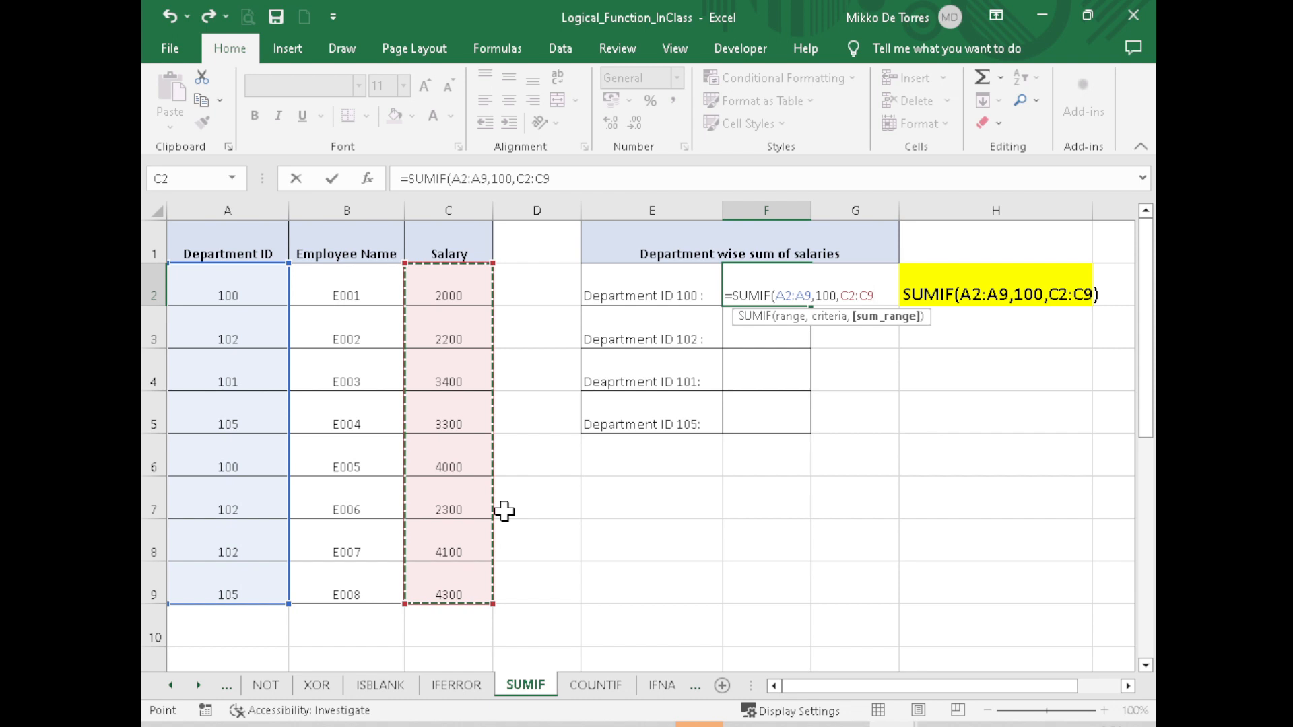
{"action": "key", "text": "Return"}
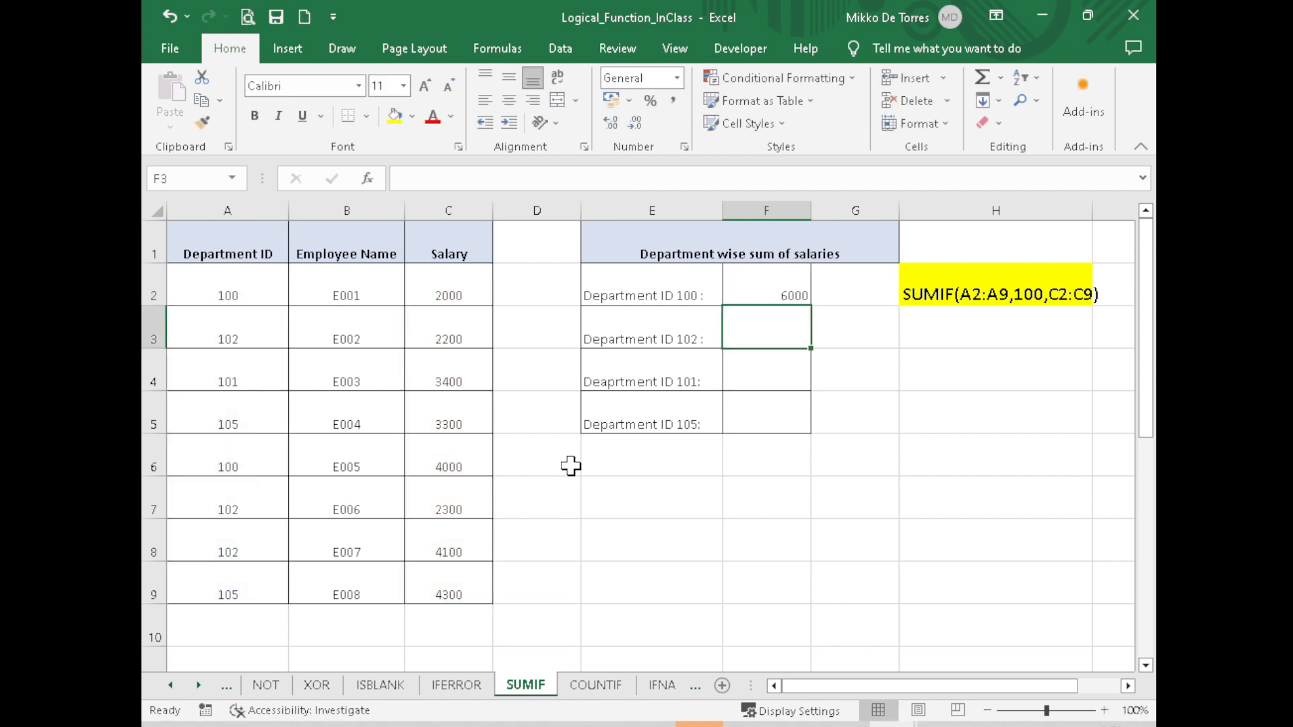
Step: Fill the two department 100 rows, A2:C2 and A6:C6, with light orange and inspect their salaries in C2 and C6
{"action": "left_click_drag", "start_coordinate": [194, 283], "coordinate": [458, 291]}
{"action": "left_click", "coordinate": [412, 116]}
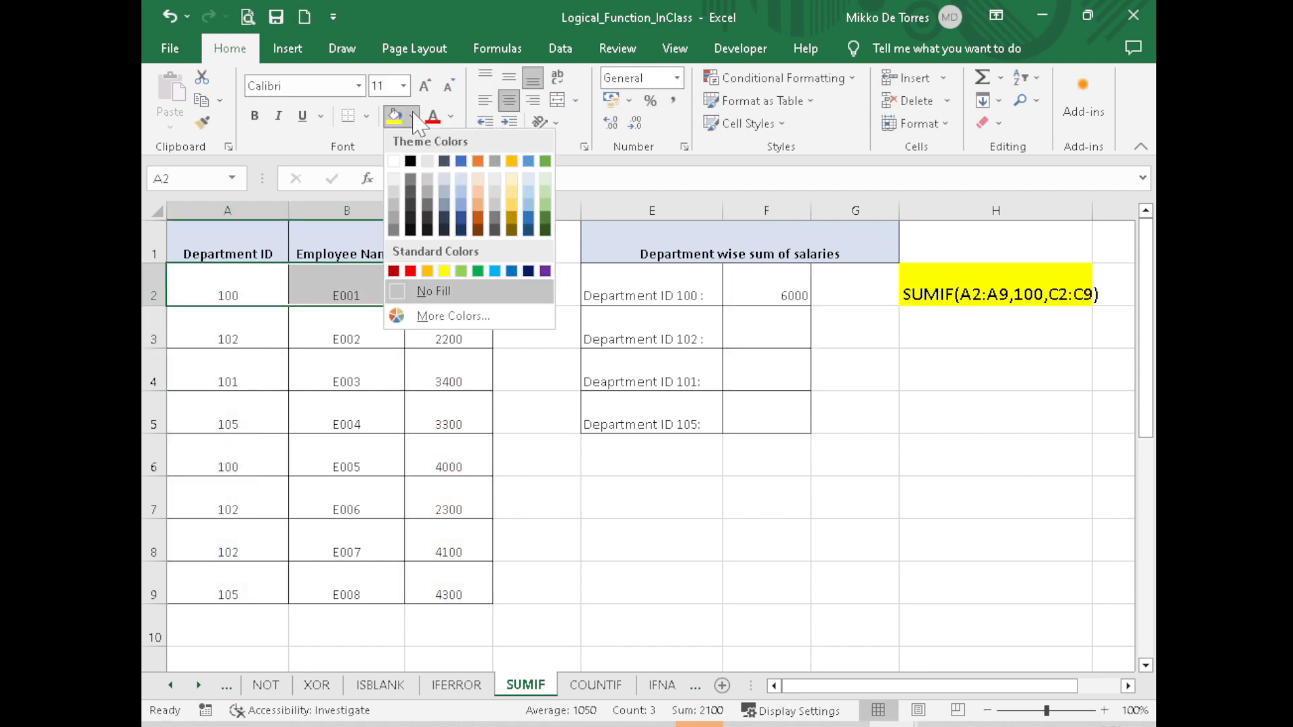
{"action": "left_click", "coordinate": [480, 176]}
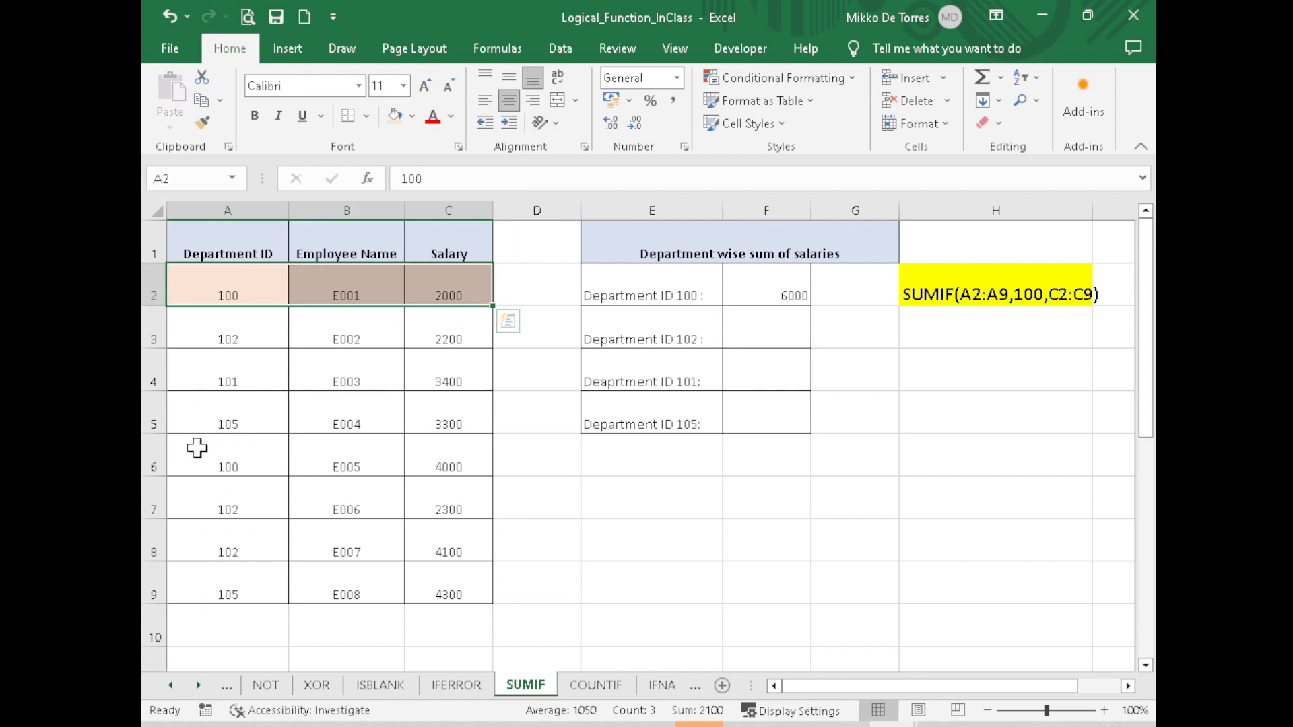
{"action": "left_click_drag", "start_coordinate": [194, 447], "coordinate": [467, 441]}
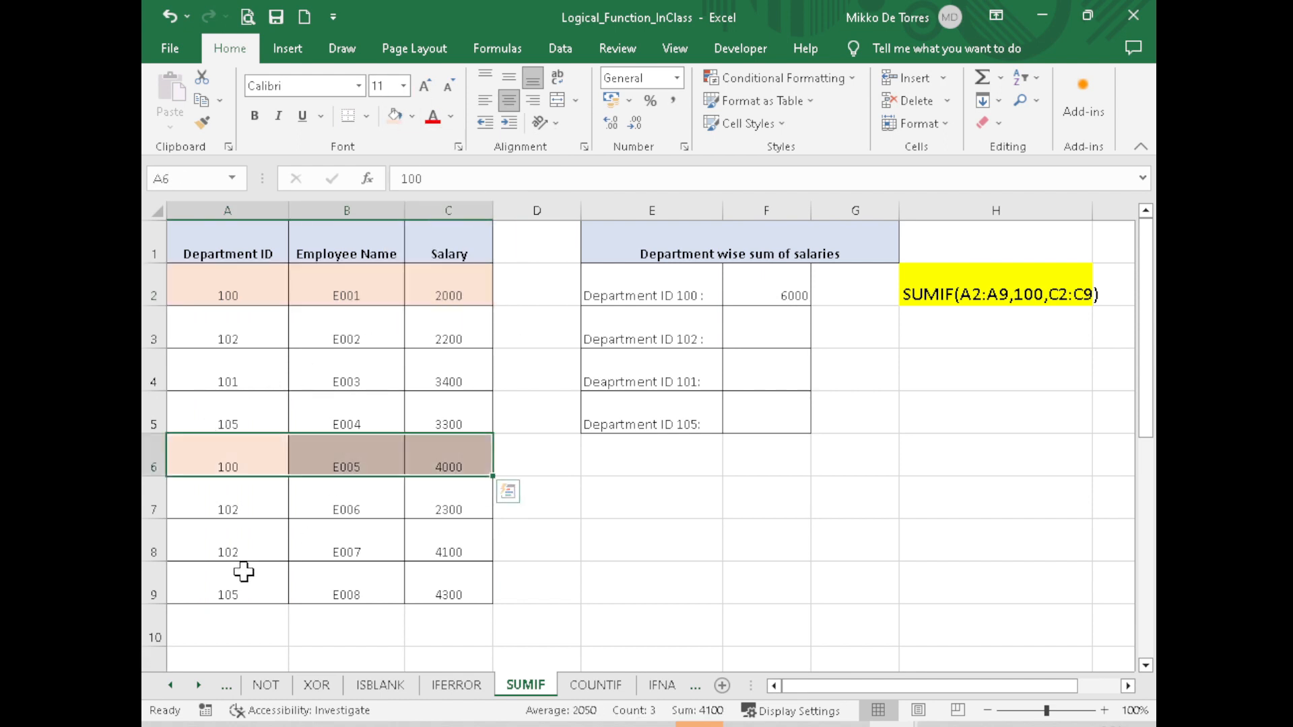
{"action": "left_click", "coordinate": [463, 296]}
{"action": "left_click", "coordinate": [460, 440]}
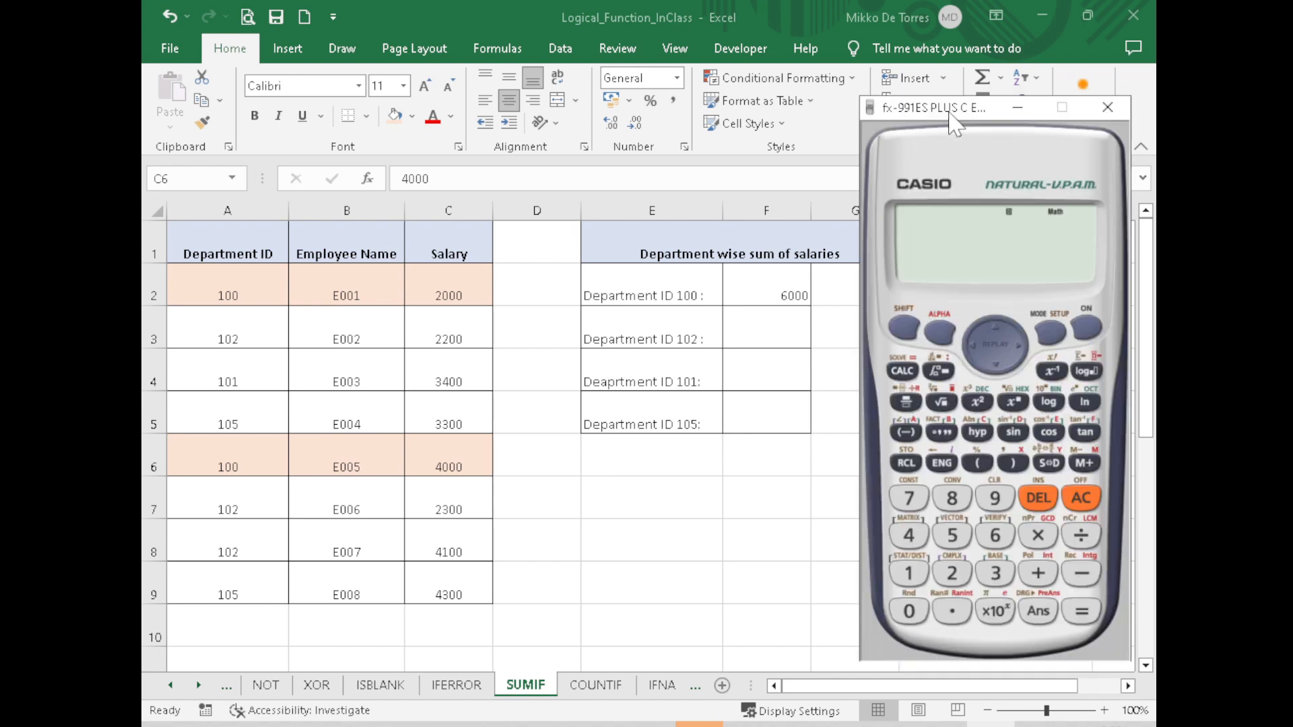
Step: Add 2000+4000 on the calculator and compare the sum with the department 100 total in F2
{"action": "left_click", "coordinate": [966, 573]}
{"action": "left_click", "coordinate": [926, 605]}
{"action": "left_click", "coordinate": [926, 607]}
{"action": "left_click", "coordinate": [926, 607]}
{"action": "left_click", "coordinate": [1051, 582]}
{"action": "left_click", "coordinate": [909, 536]}
{"action": "left_click", "coordinate": [909, 611]}
{"action": "left_click", "coordinate": [910, 611]}
{"action": "left_click", "coordinate": [909, 611]}
{"action": "left_click", "coordinate": [1082, 611]}
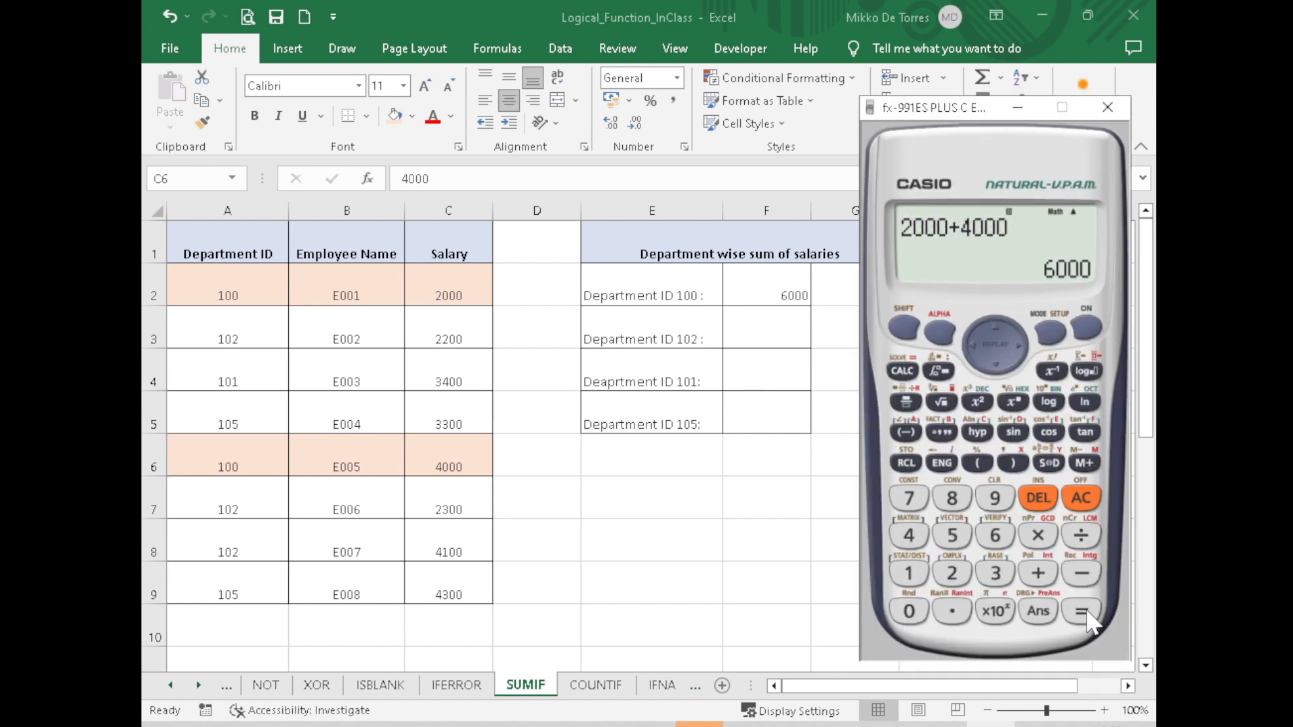
{"action": "left_click", "coordinate": [789, 289]}
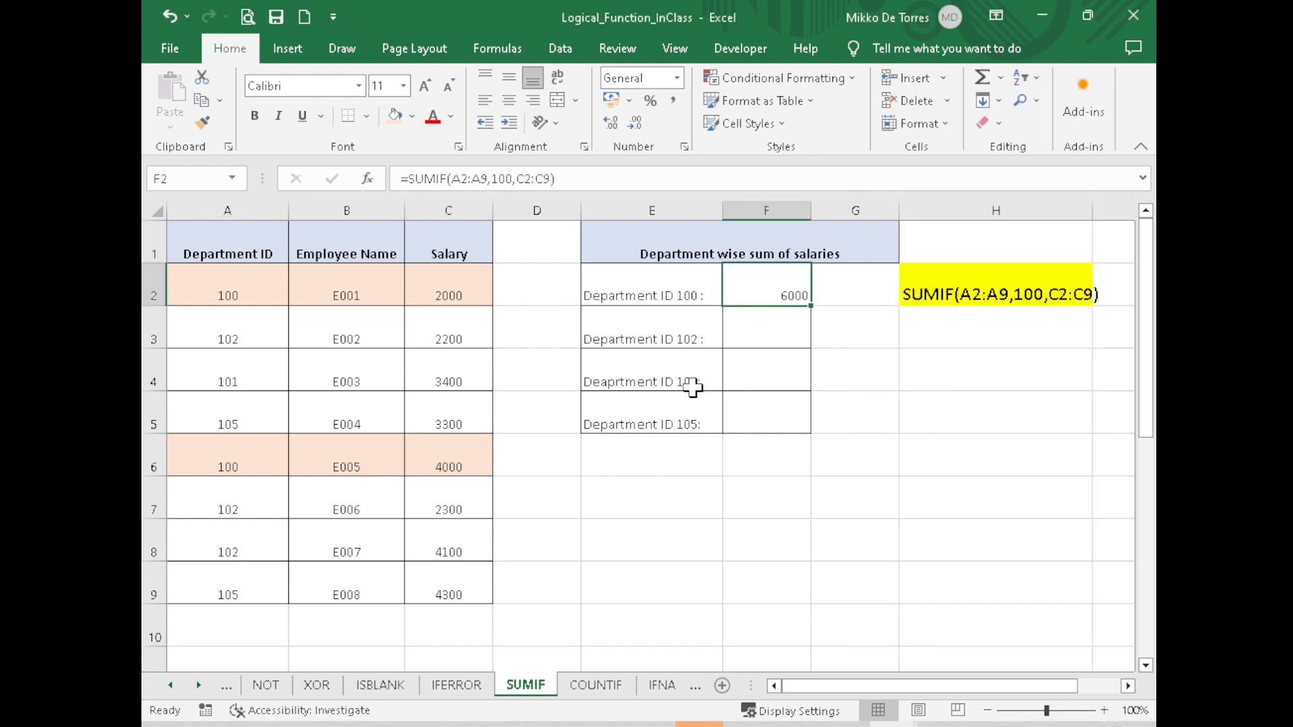
Step: Enter =SUMIF(A2:A9,102,C2:C9) in F3 to total the salaries for department ID 102
{"action": "left_click", "coordinate": [755, 327]}
{"action": "type", "text": "="}
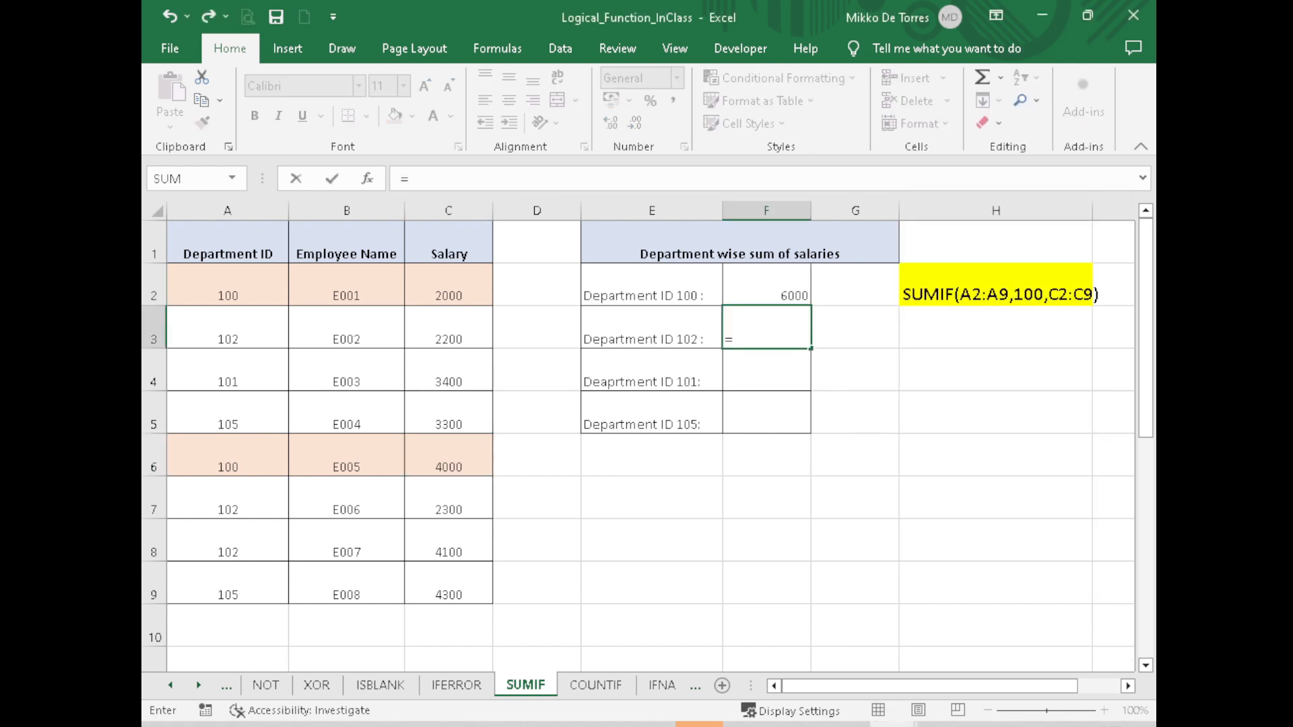
{"action": "type", "text": "SUMIF("}
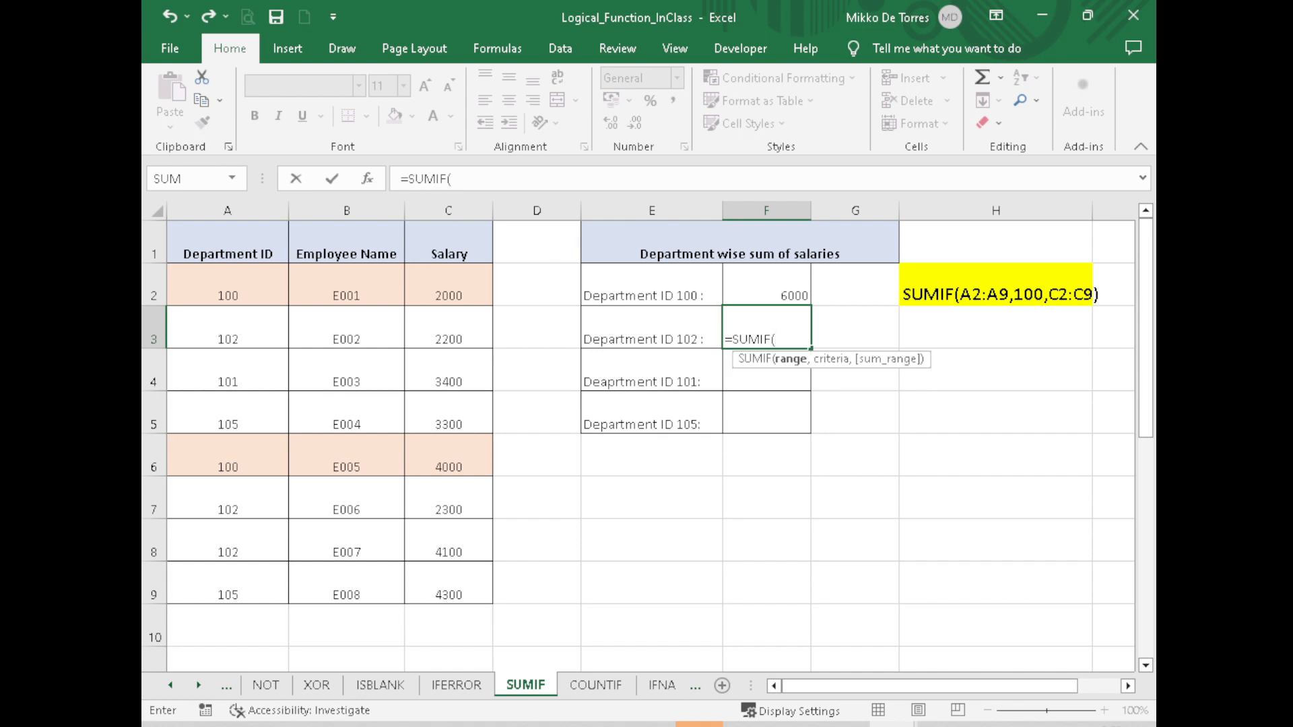
{"action": "left_click_drag", "start_coordinate": [236, 293], "coordinate": [225, 575]}
{"action": "type", "text": ","}
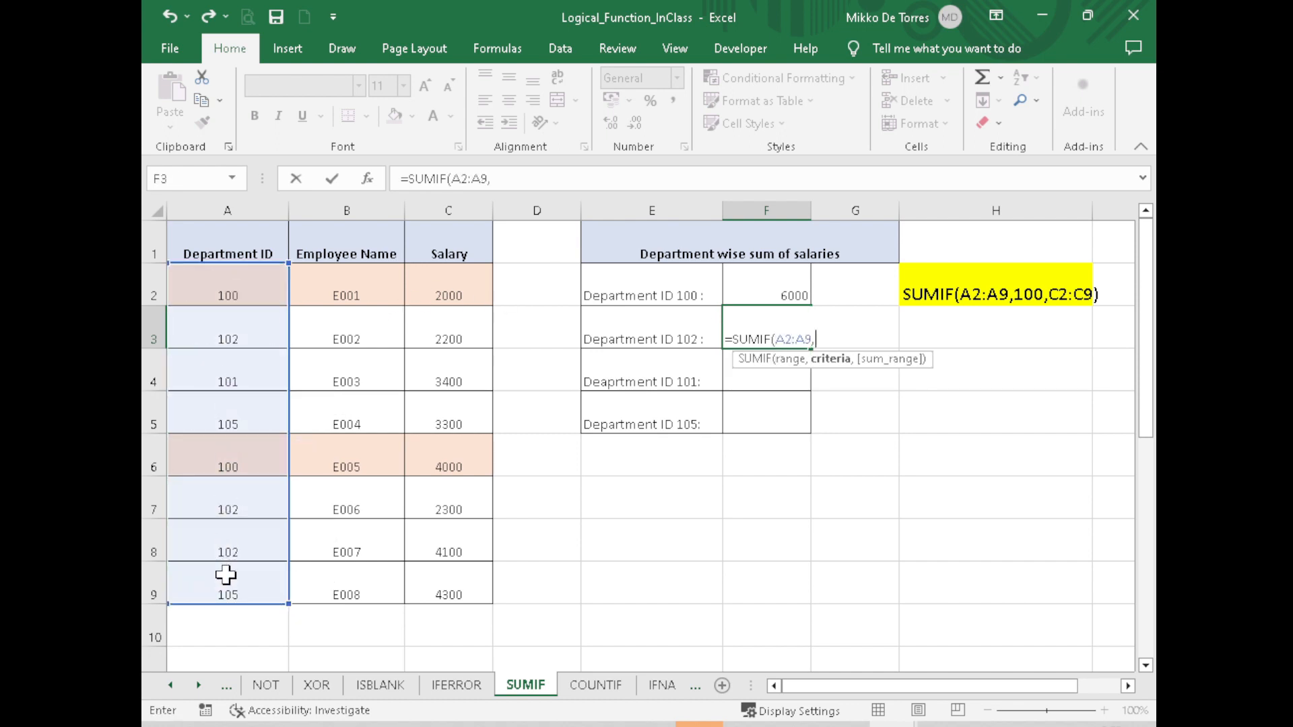
{"action": "type", "text": "102,"}
{"action": "left_click_drag", "start_coordinate": [447, 273], "coordinate": [447, 577]}
{"action": "key", "text": "Return"}
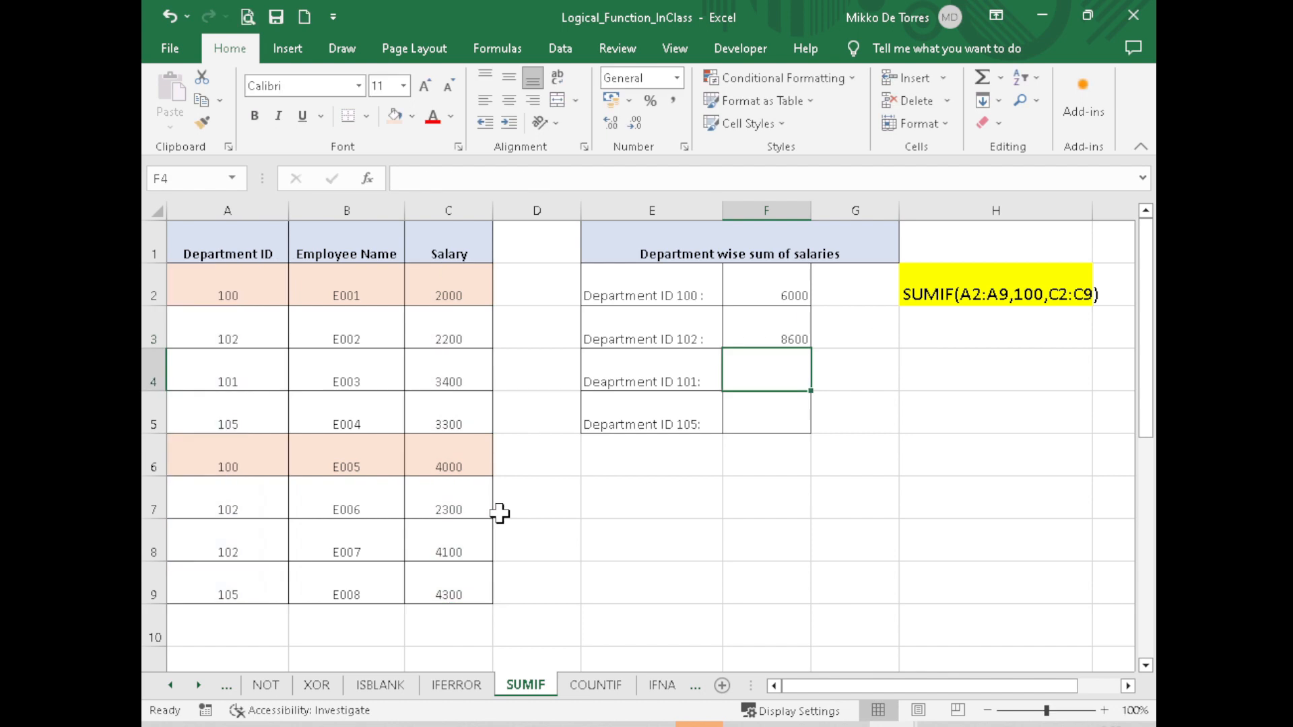
Step: Fill the three department 102 rows, A3:C3, A7:C7 and A8:C8, with light green
{"action": "left_click_drag", "start_coordinate": [182, 329], "coordinate": [458, 323]}
{"action": "left_click", "coordinate": [411, 116]}
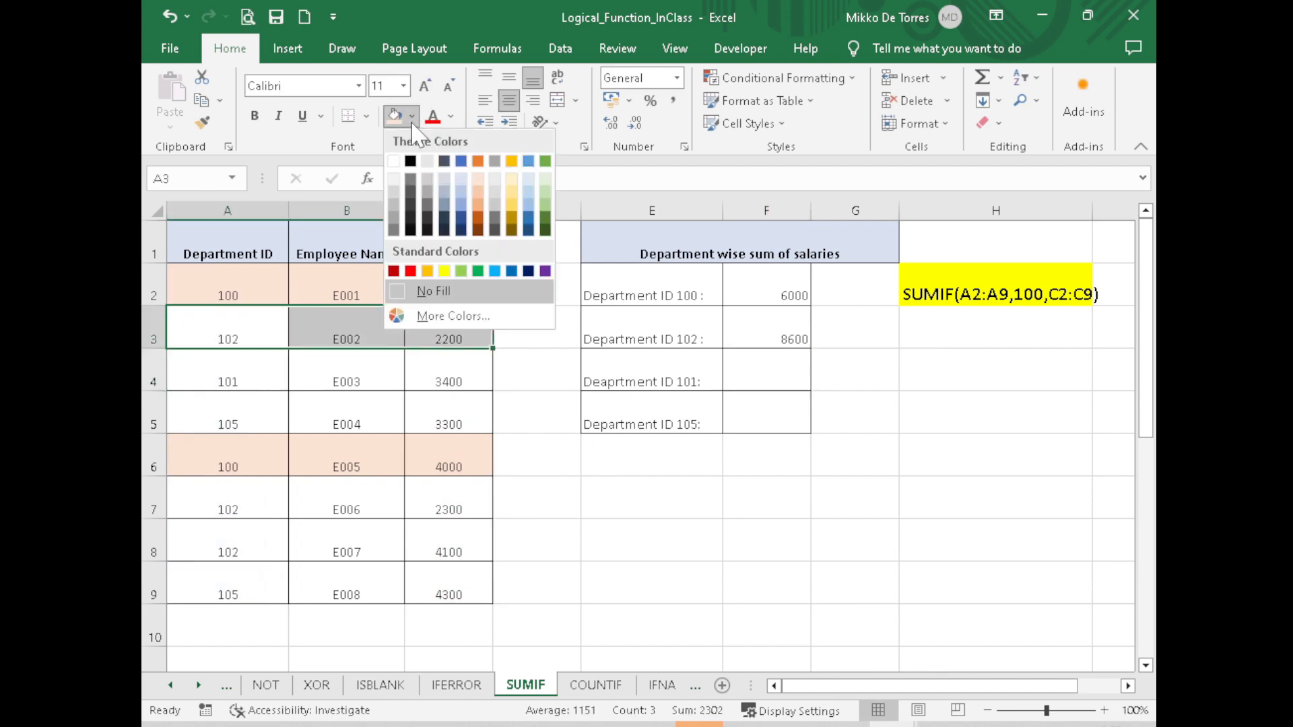
{"action": "left_click", "coordinate": [545, 190]}
{"action": "left_click_drag", "start_coordinate": [211, 505], "coordinate": [428, 506]}
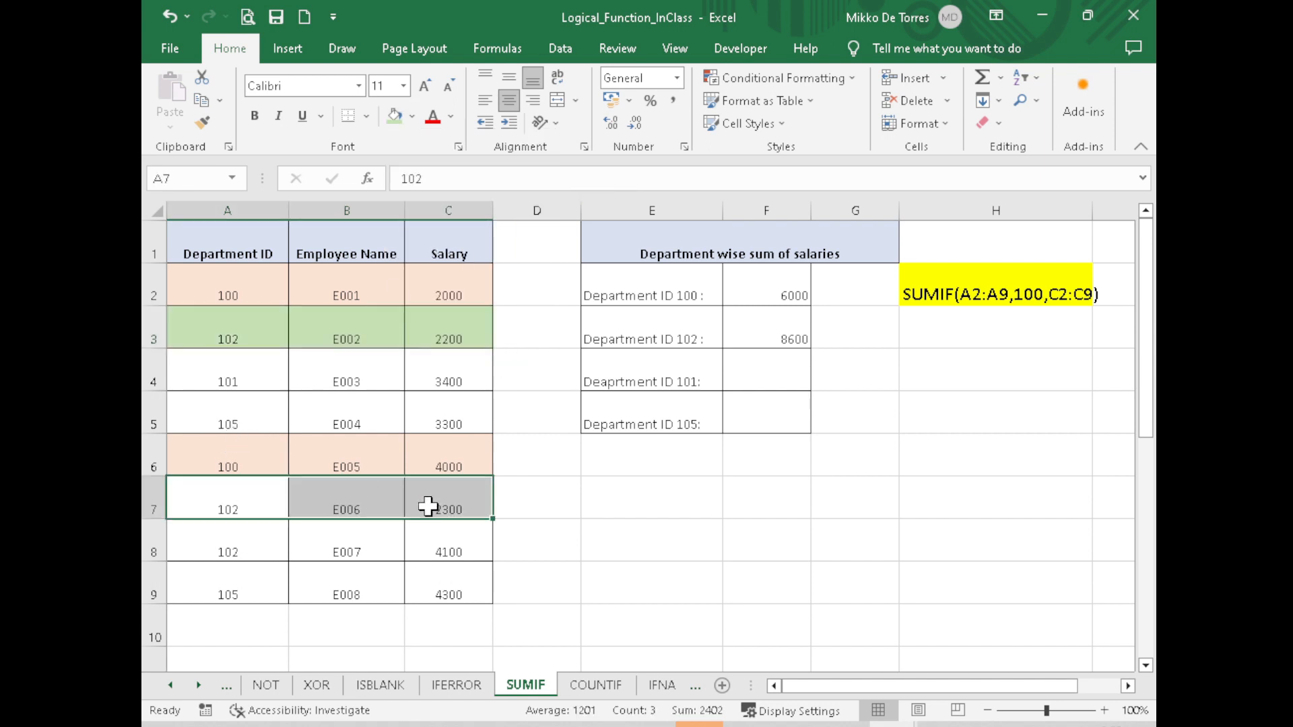
{"action": "left_click", "coordinate": [396, 117]}
{"action": "left_click_drag", "start_coordinate": [227, 540], "coordinate": [441, 543]}
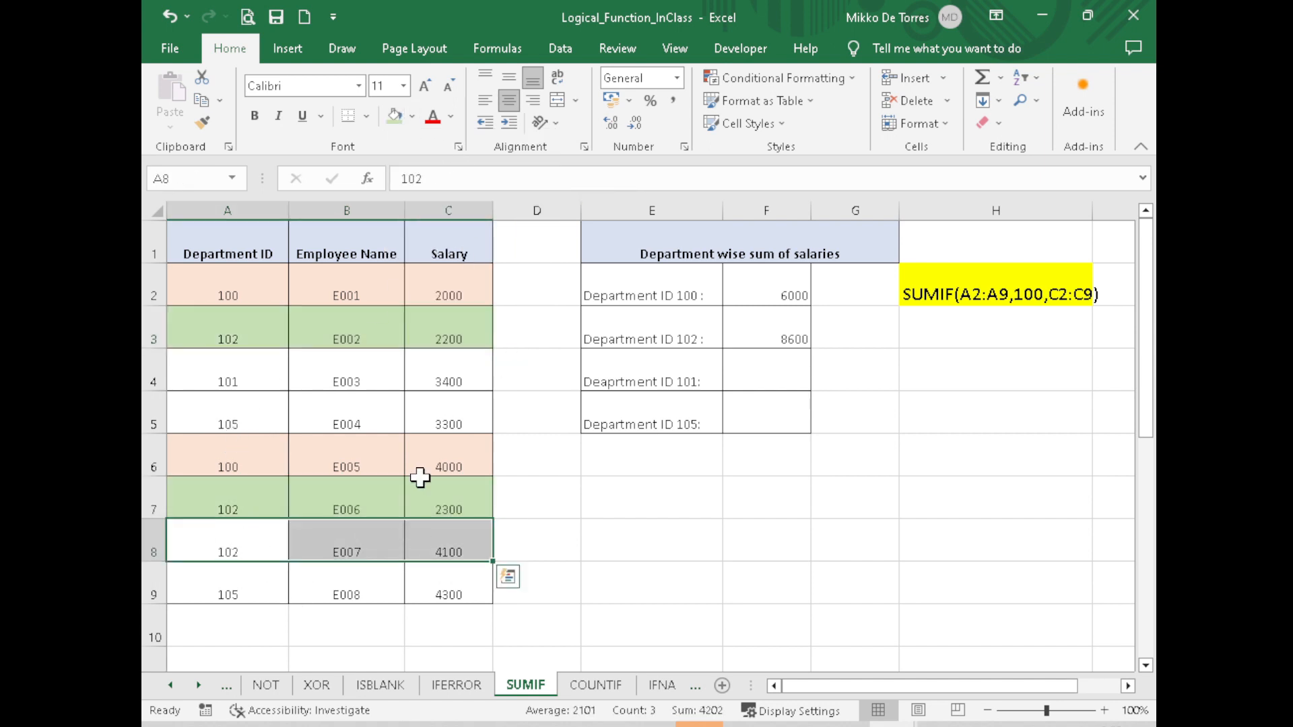
{"action": "left_click", "coordinate": [396, 118]}
{"action": "left_click", "coordinate": [542, 470]}
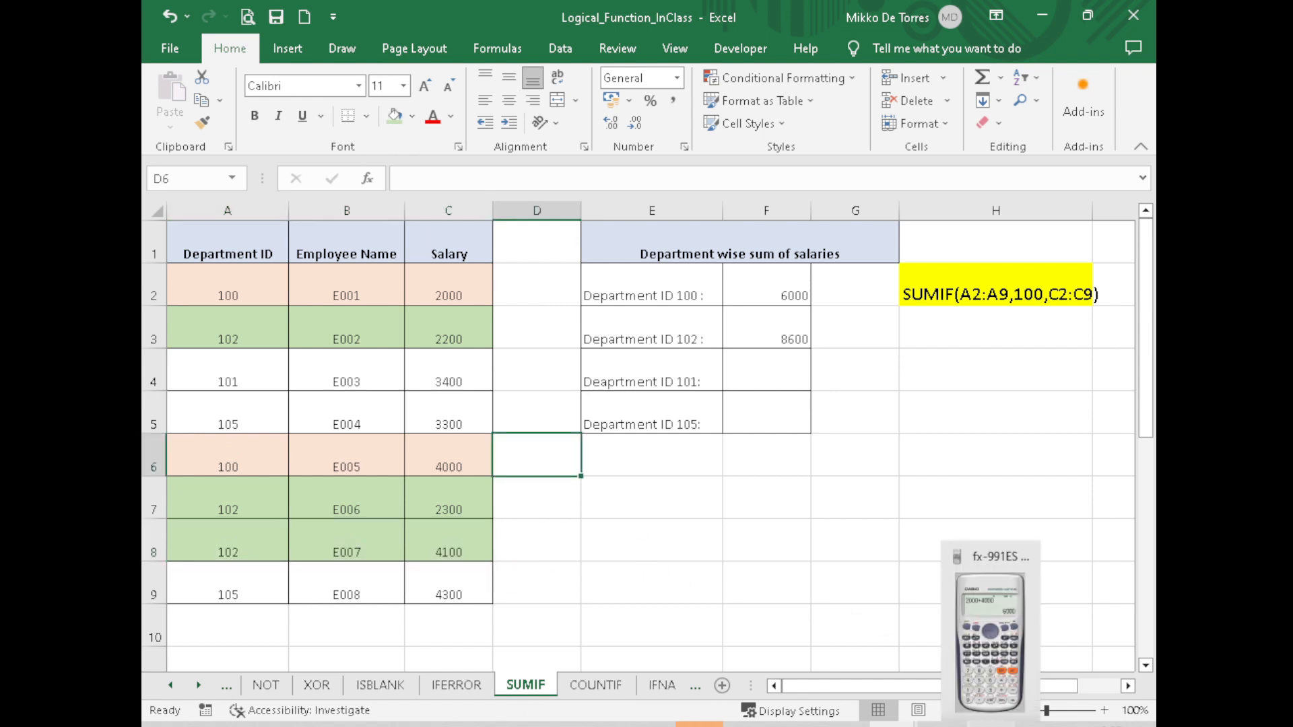
Step: Switch to the calculator, add 2200+2300+4100 and compare the sum with the department 102 total in F3
{"action": "left_click", "coordinate": [990, 725]}
{"action": "left_click", "coordinate": [1081, 498]}
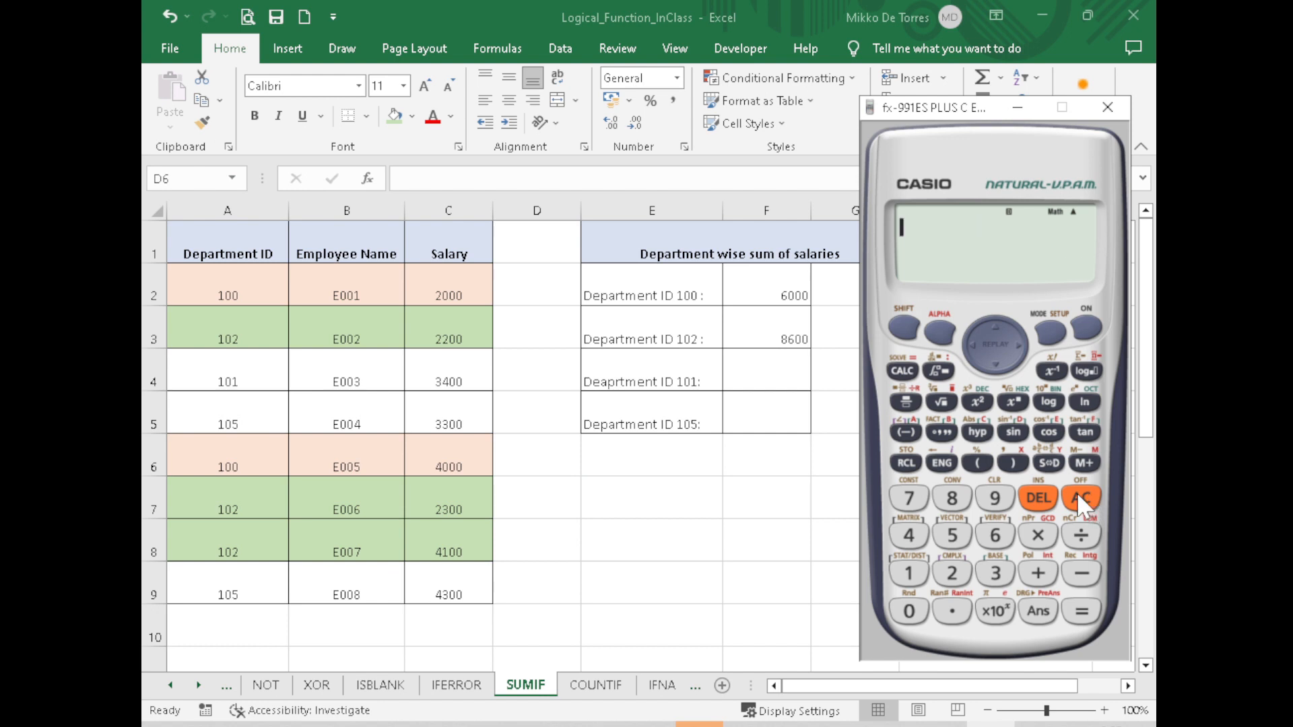
{"action": "left_click", "coordinate": [951, 574]}
{"action": "left_click", "coordinate": [951, 574]}
{"action": "left_click", "coordinate": [909, 611]}
{"action": "left_click", "coordinate": [909, 611]}
{"action": "left_click", "coordinate": [1038, 574]}
{"action": "left_click", "coordinate": [951, 574]}
{"action": "left_click", "coordinate": [996, 573]}
{"action": "left_click", "coordinate": [908, 611]}
{"action": "left_click", "coordinate": [909, 611]}
{"action": "left_click", "coordinate": [1038, 573]}
{"action": "left_click", "coordinate": [909, 536]}
{"action": "left_click", "coordinate": [908, 574]}
{"action": "left_click", "coordinate": [908, 611]}
{"action": "left_click", "coordinate": [909, 611]}
{"action": "left_click", "coordinate": [1082, 611]}
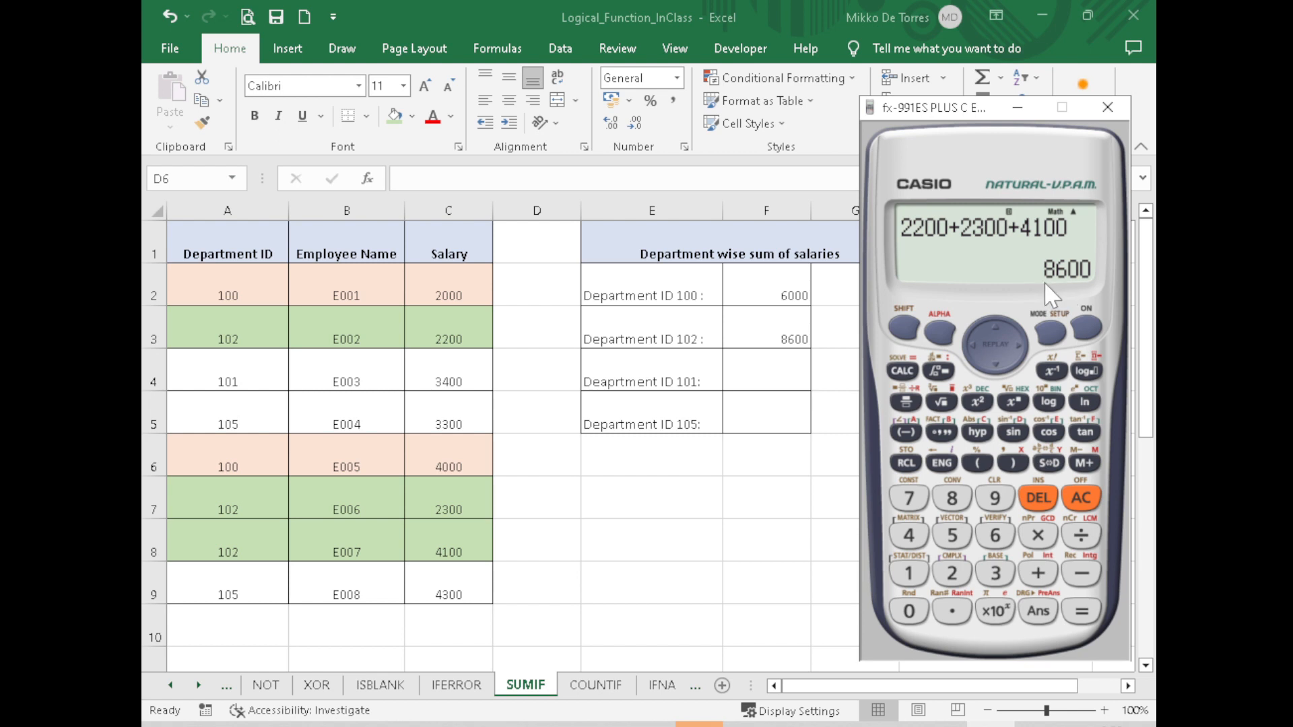
{"action": "left_click", "coordinate": [792, 339]}
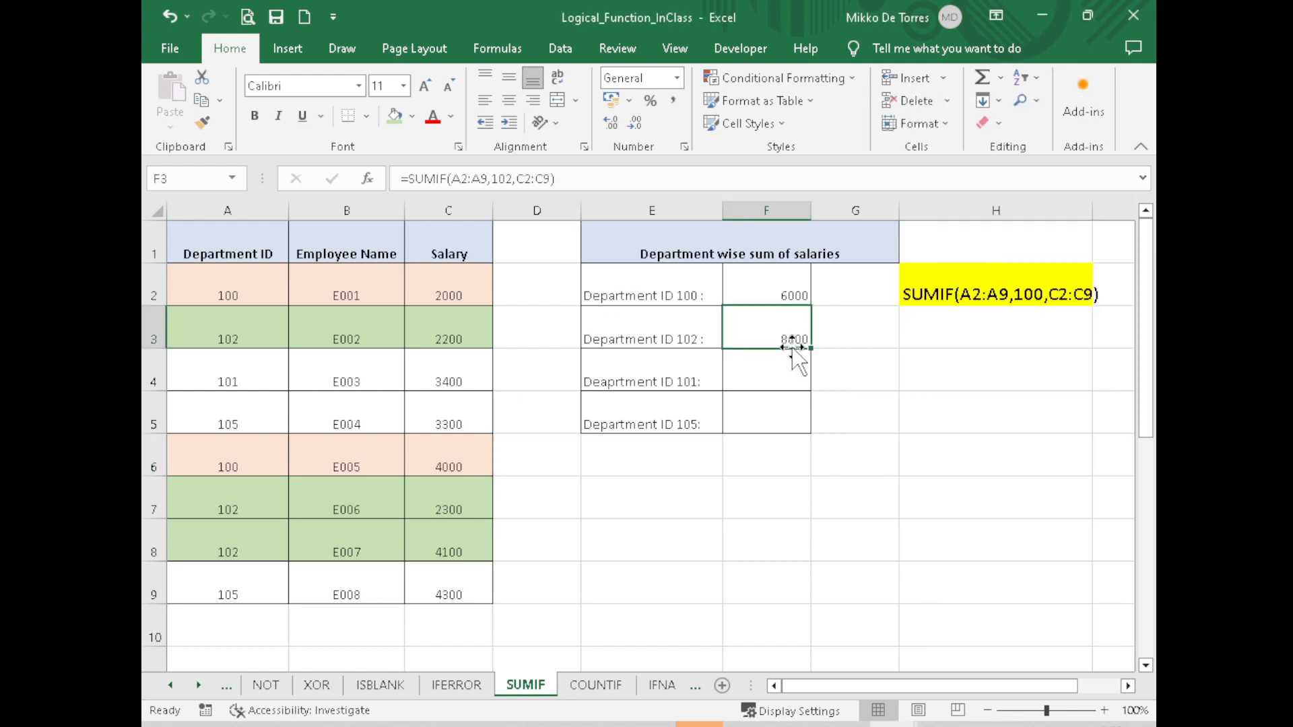
{"action": "left_click", "coordinate": [786, 378]}
{"action": "type", "text": "="}
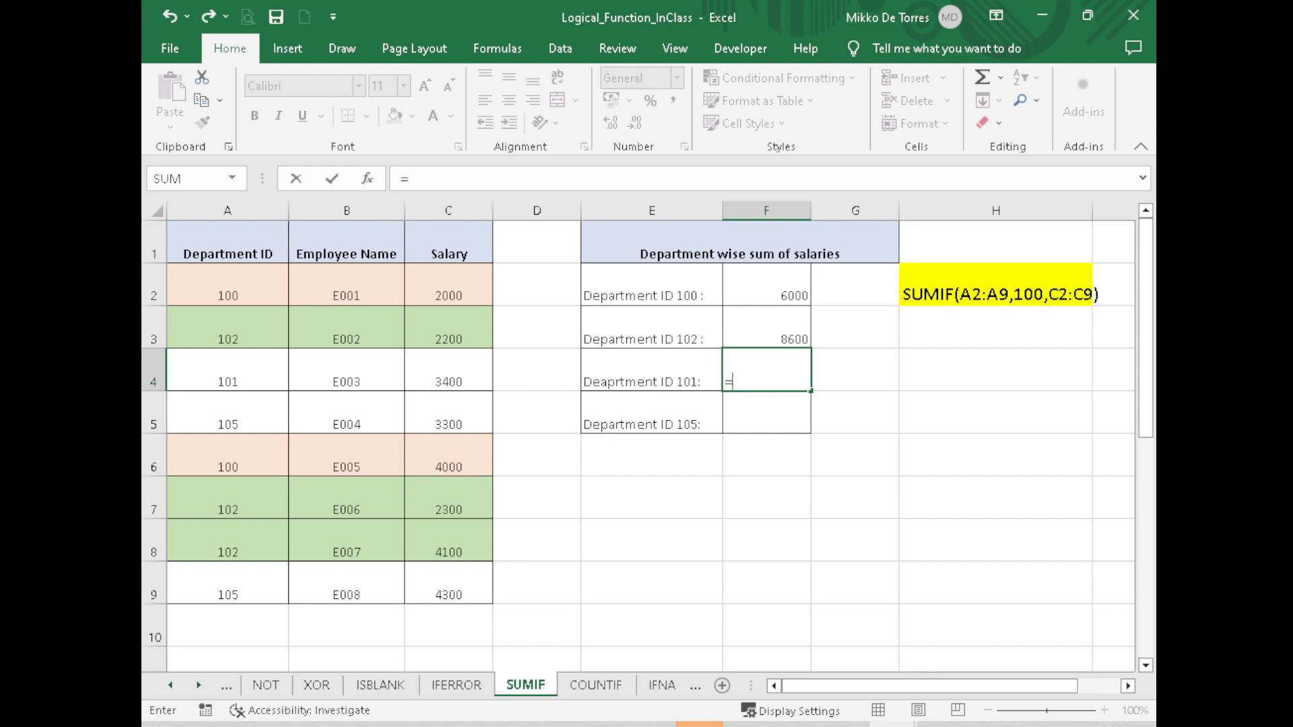
{"action": "key", "text": "Escape"}
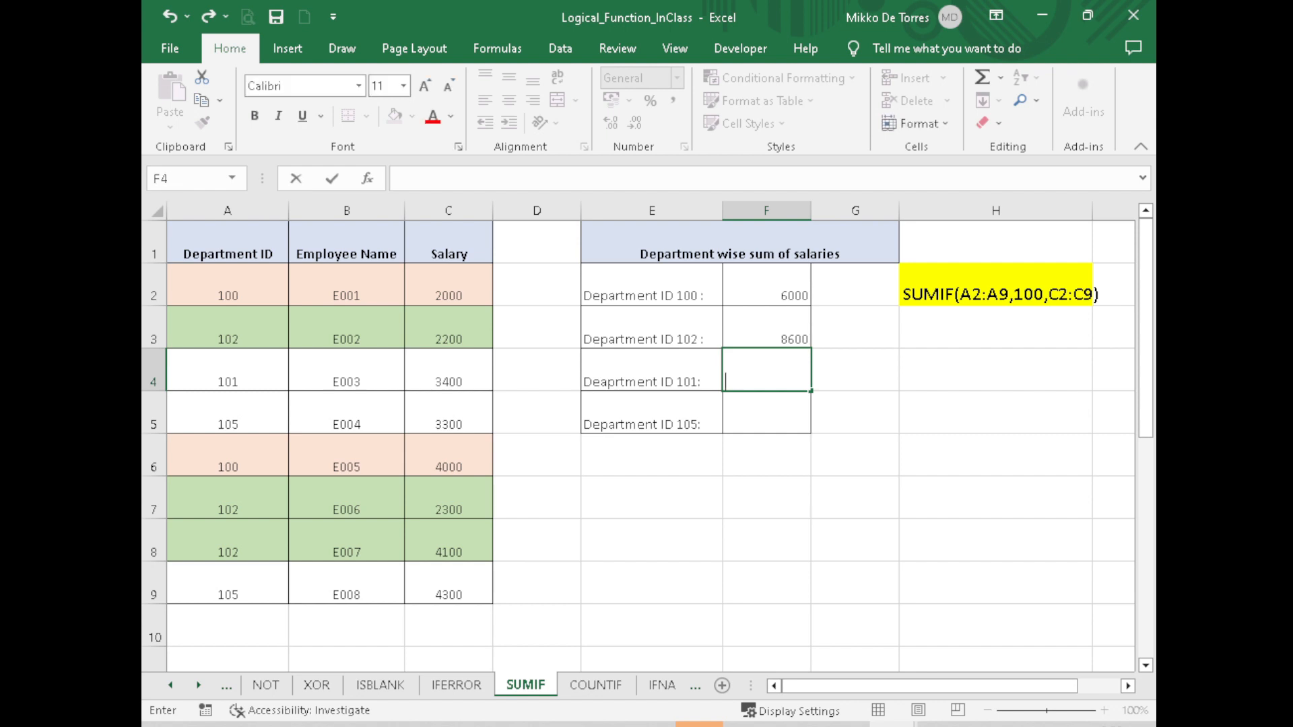
Step: Copy the SUMIF formula from F3 down to F4 and change its criteria to 101
{"action": "left_click", "coordinate": [794, 339]}
{"action": "left_click_drag", "start_coordinate": [817, 349], "coordinate": [817, 378]}
{"action": "left_click", "coordinate": [817, 368]}
{"action": "double_click", "coordinate": [776, 381]}
{"action": "left_click", "coordinate": [843, 382]}
{"action": "key", "text": "BackSpace"}
{"action": "type", "text": "10,101,C3:C10)"}
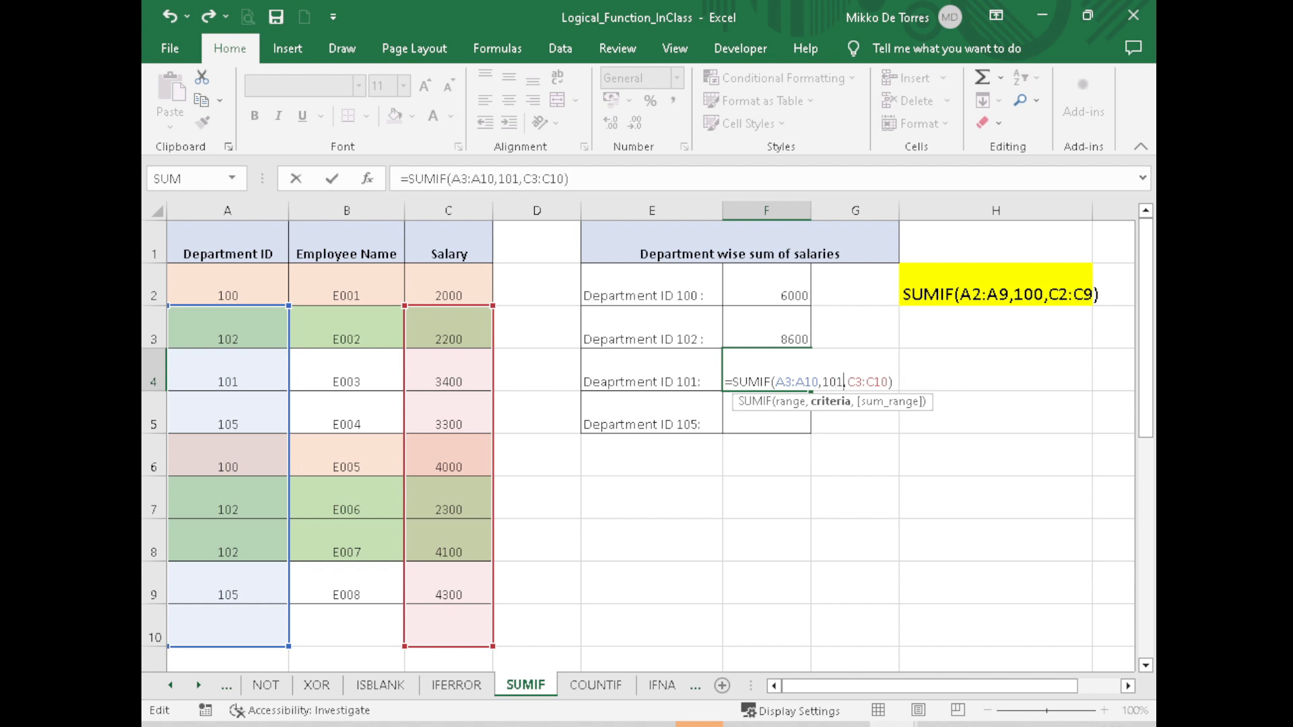
Step: Correct the criteria range in the F4 SUMIF formula to A2:A9
{"action": "key", "text": "Left"}
{"action": "key", "text": "Left"}
{"action": "key", "text": "Left"}
{"action": "key", "text": "Left"}
{"action": "key", "text": "Left"}
{"action": "key", "text": "Left"}
{"action": "key", "text": "Left"}
{"action": "key", "text": "Left"}
{"action": "key", "text": "BackSpace"}
{"action": "type", "text": "2"}
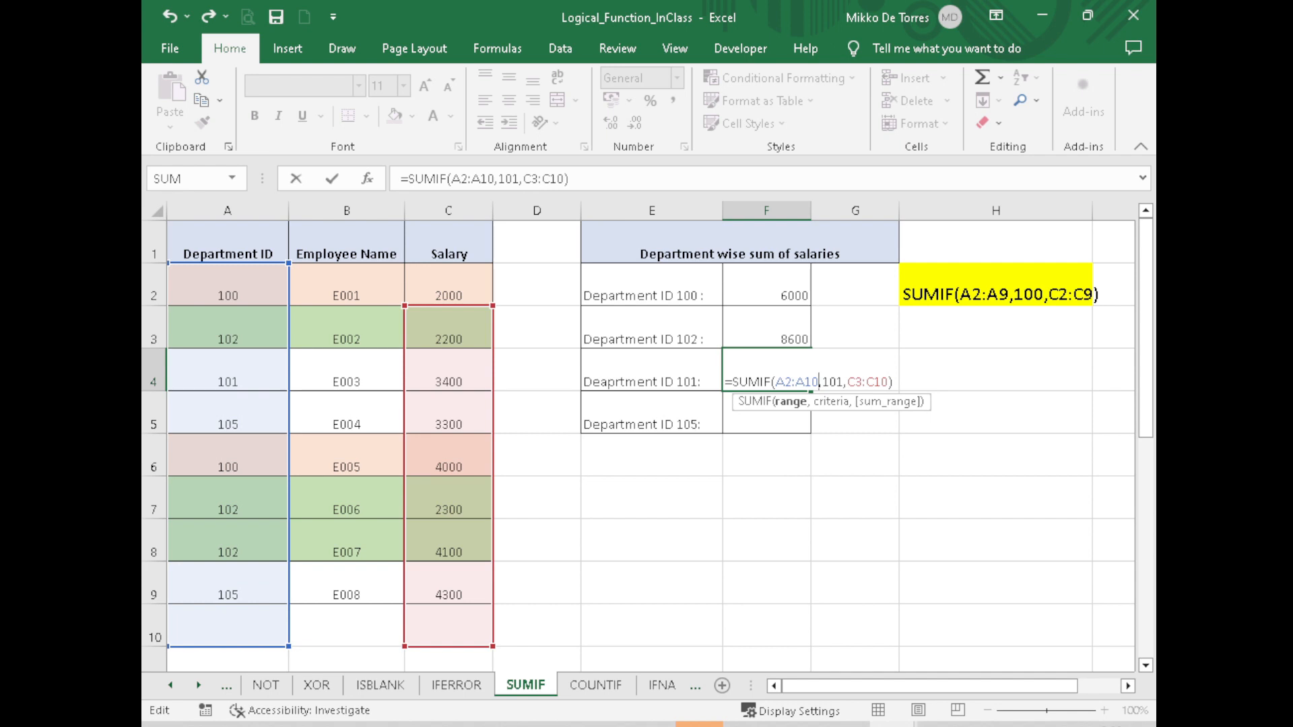
{"action": "key", "text": "BackSpace"}
{"action": "key", "text": "BackSpace"}
{"action": "type", "text": "9"}
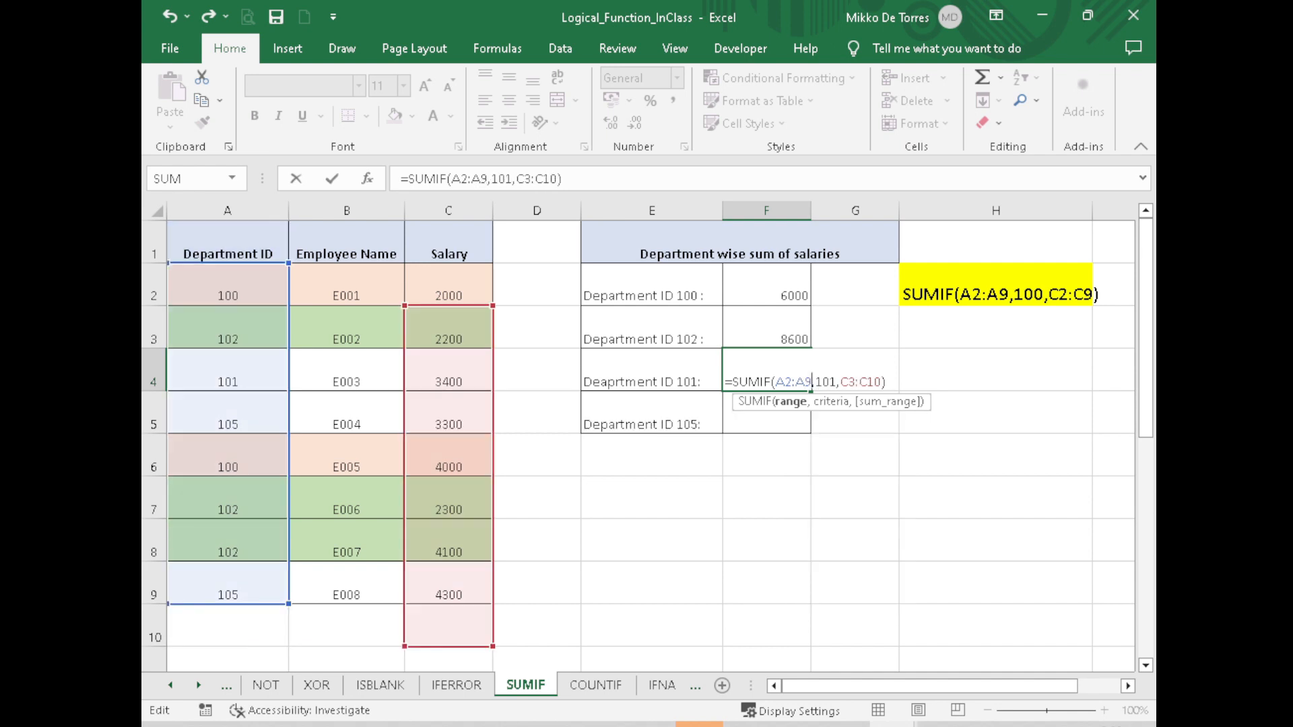
Step: Correct the sum range in F4 so the formula reads =SUMIF(A2:A9,101,C2:C9), and check the entered formula
{"action": "key", "text": "Right"}
{"action": "key", "text": "Right"}
{"action": "key", "text": "Right"}
{"action": "key", "text": "Right"}
{"action": "key", "text": "Right"}
{"action": "key", "text": "Right"}
{"action": "key", "text": "Right"}
{"action": "key", "text": "BackSpace"}
{"action": "type", "text": "2"}
{"action": "key", "text": "Right"}
{"action": "key", "text": "Right"}
{"action": "key", "text": "Right"}
{"action": "key", "text": "Right"}
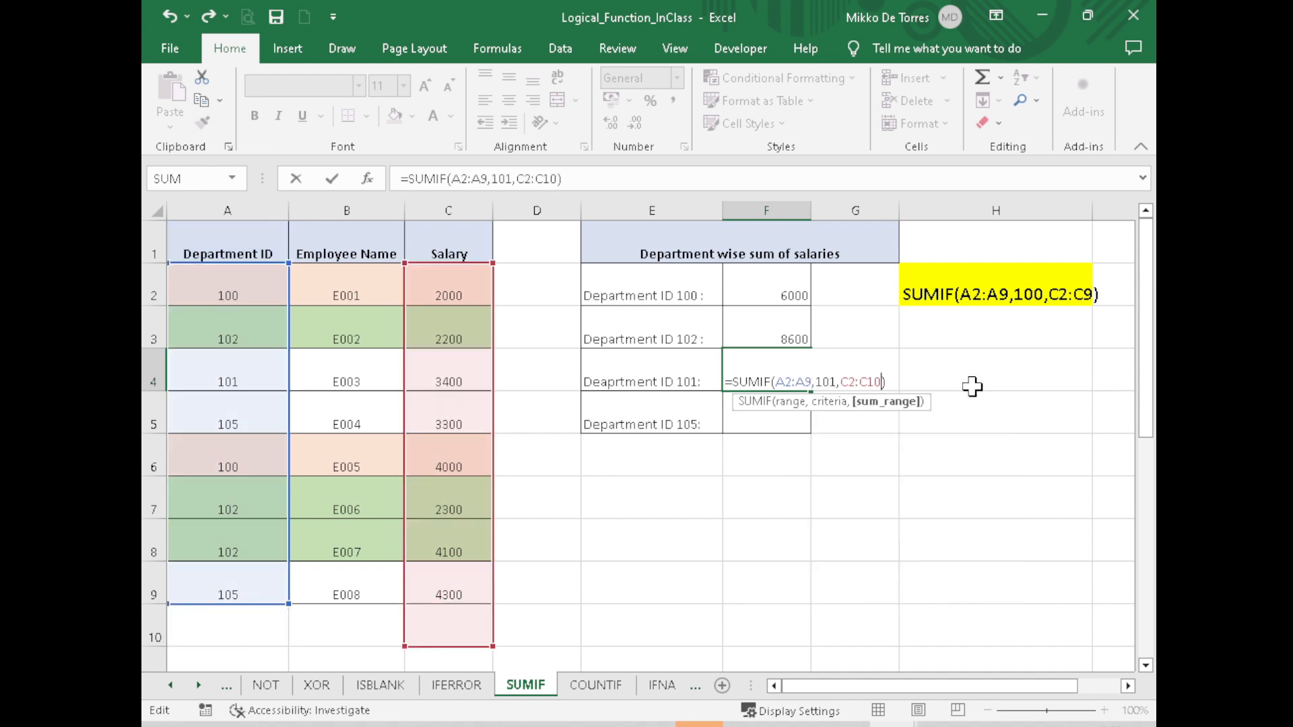
{"action": "key", "text": "Return"}
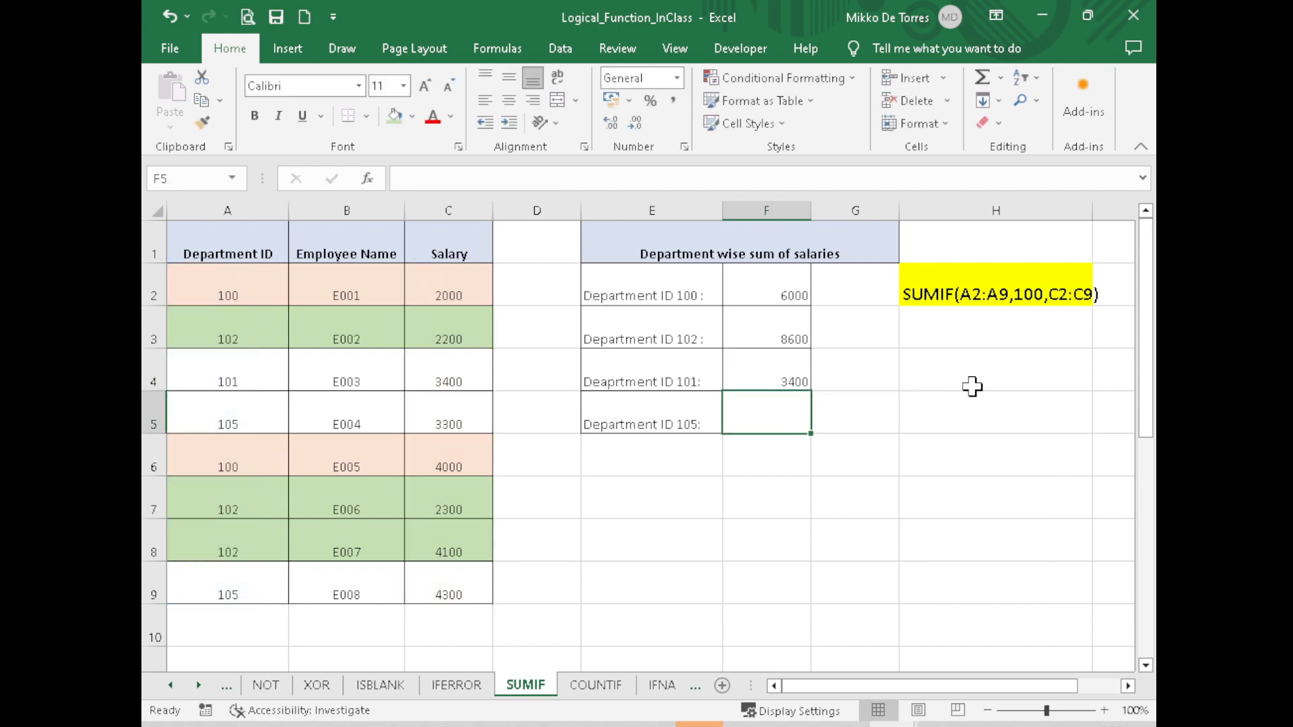
{"action": "left_click", "coordinate": [792, 378]}
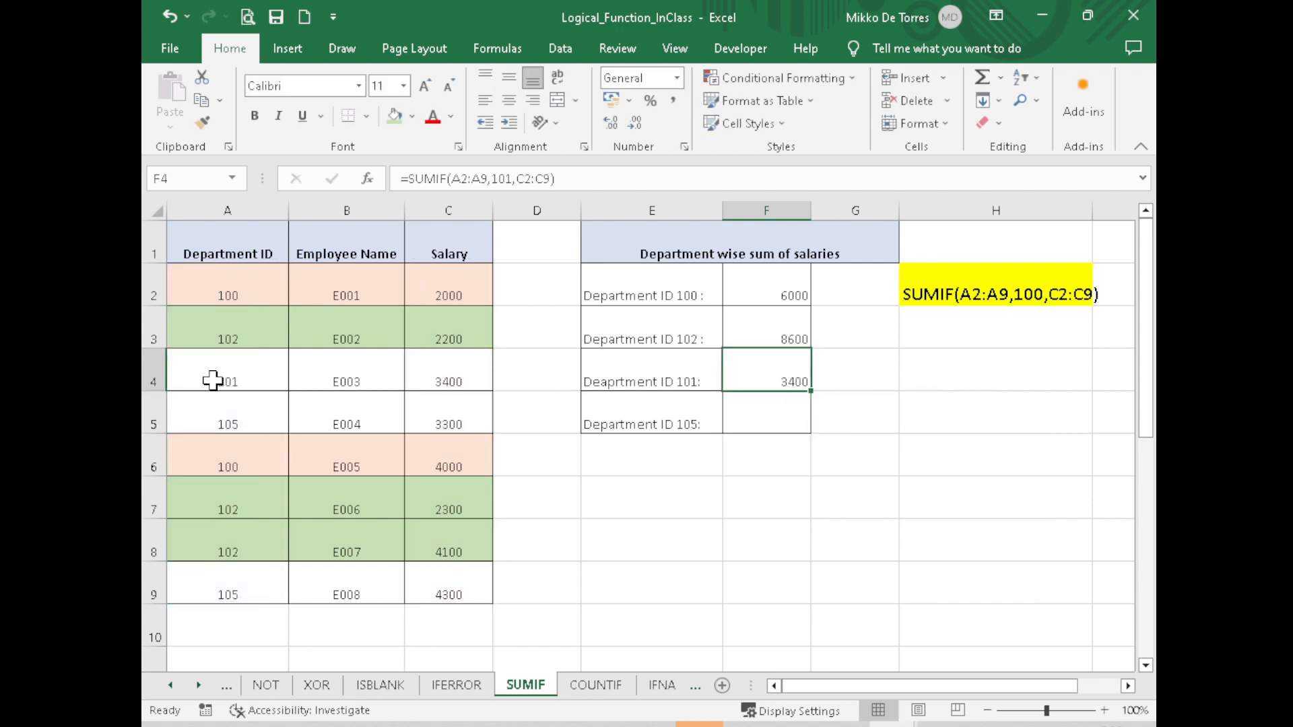
Step: Fill the department 101 row, A4:C4, with light blue and compare the salary in C4 with the total in F4
{"action": "left_click_drag", "start_coordinate": [213, 380], "coordinate": [433, 364]}
{"action": "left_click", "coordinate": [412, 116]}
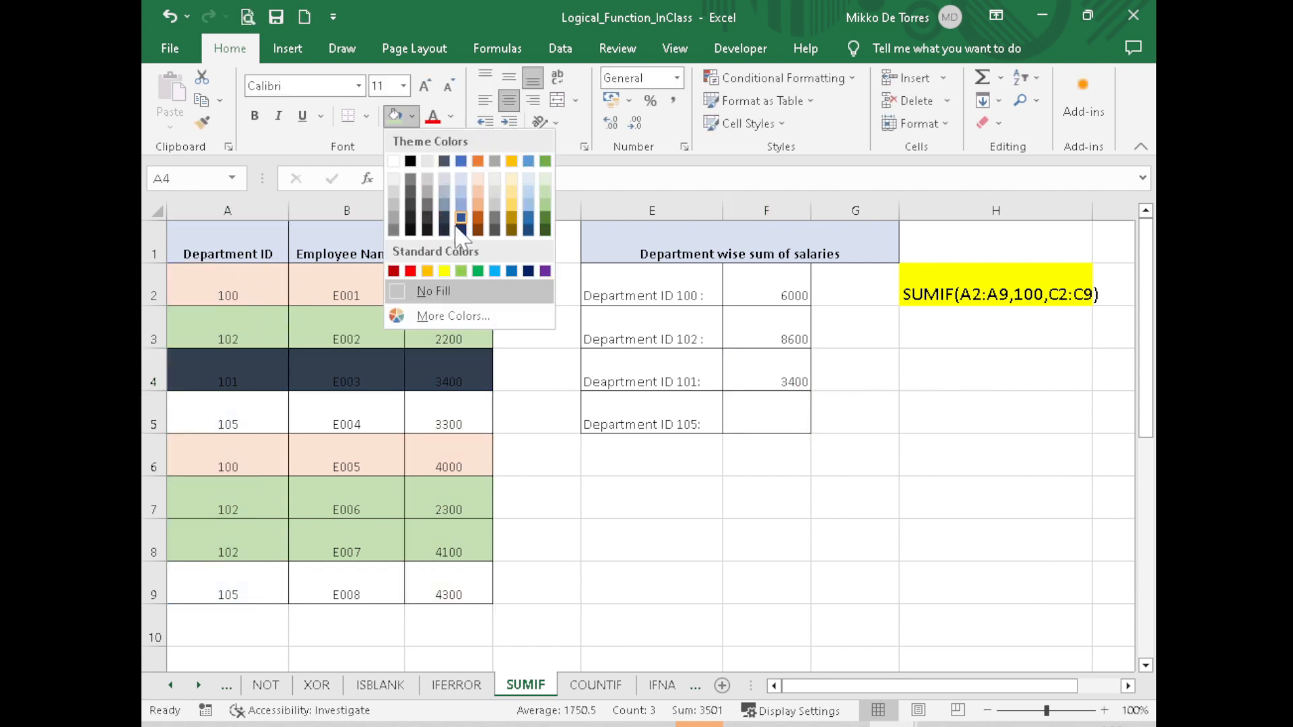
{"action": "left_click", "coordinate": [529, 177]}
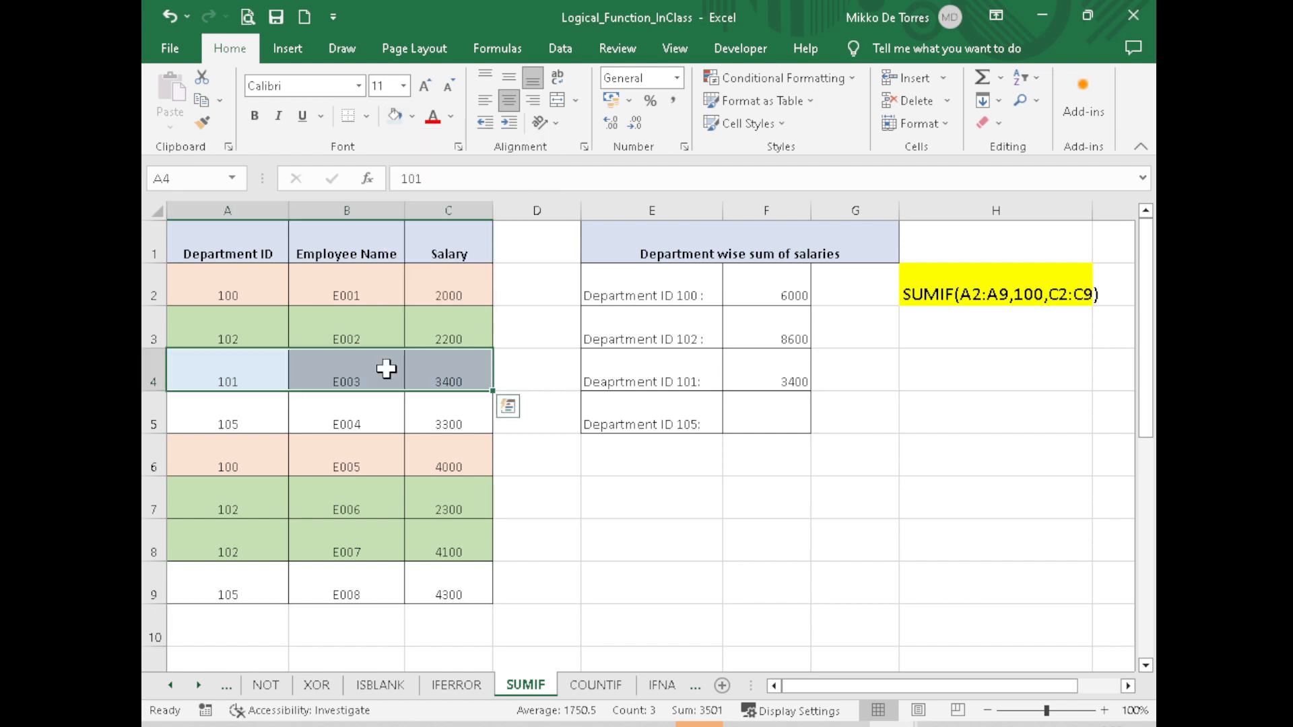
{"action": "left_click", "coordinate": [768, 378]}
{"action": "left_click", "coordinate": [462, 370]}
{"action": "left_click", "coordinate": [773, 371]}
Step: Inspect the department 105 salaries in C5 and C9, and copy the F4 formula to F5 with criteria 105
{"action": "left_click", "coordinate": [419, 412]}
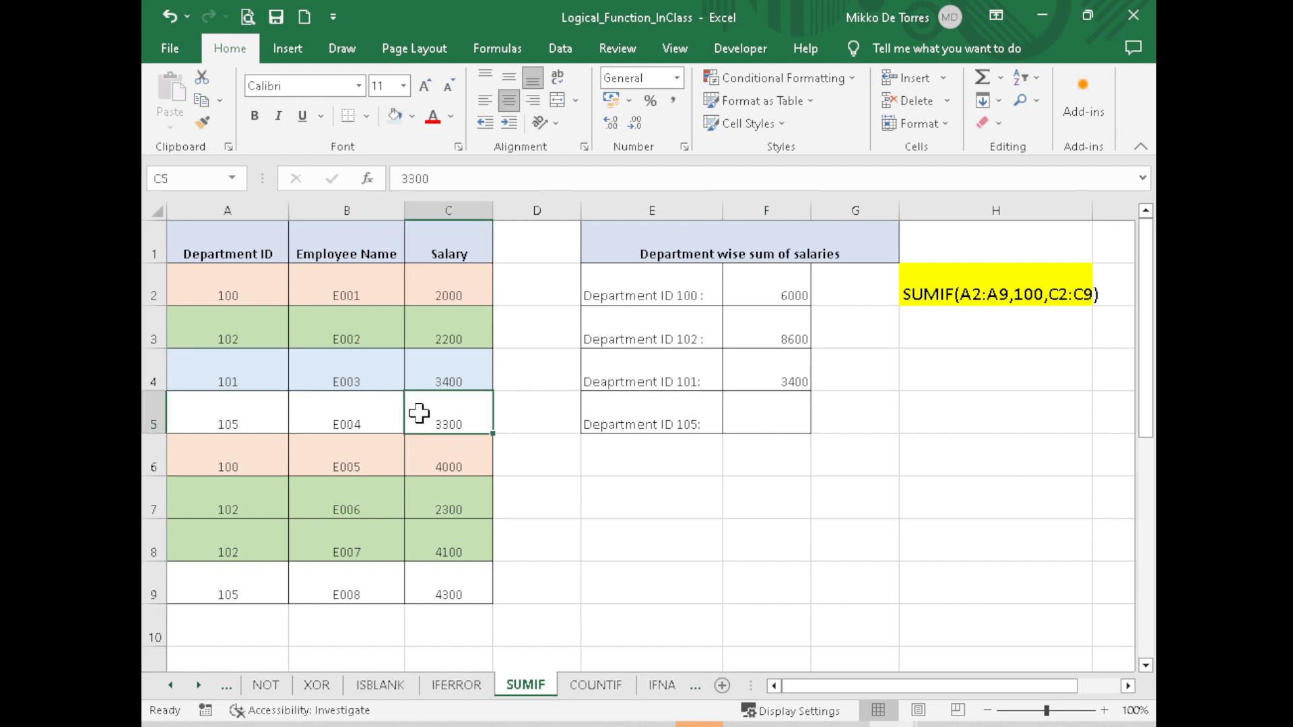
{"action": "left_click", "coordinate": [454, 573]}
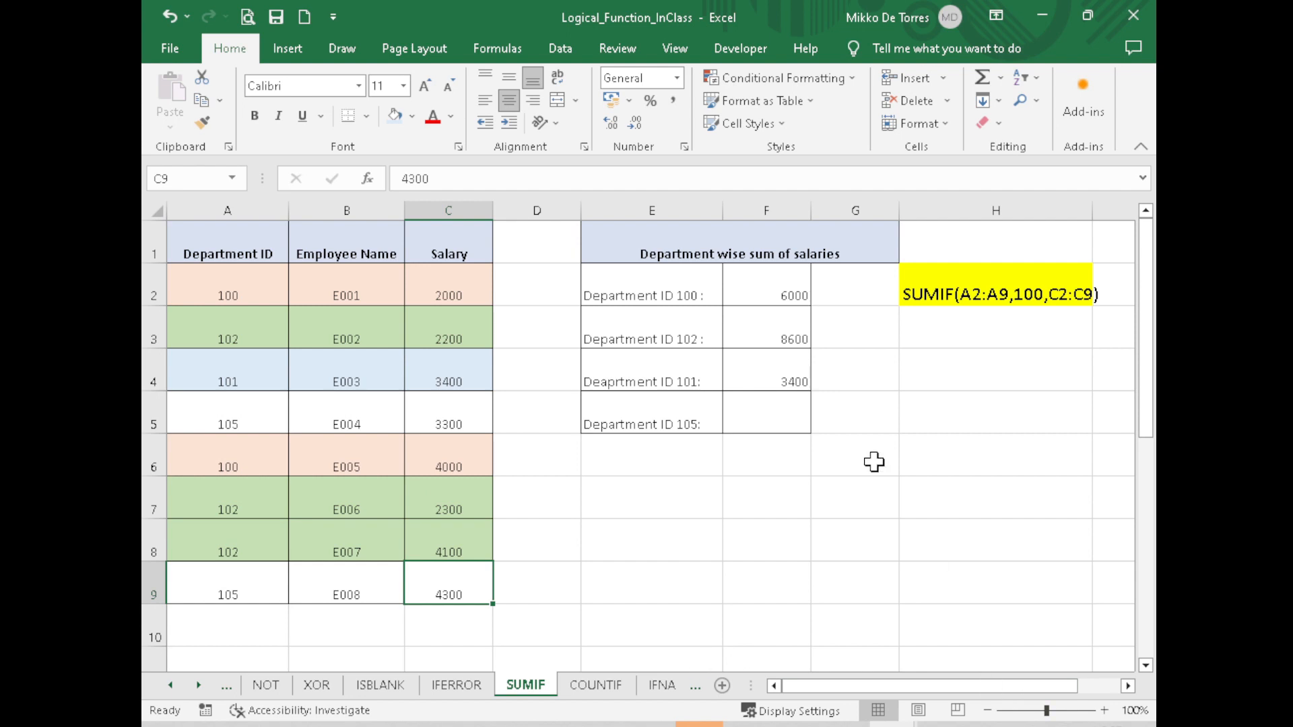
{"action": "left_click", "coordinate": [800, 416]}
{"action": "left_click", "coordinate": [795, 375]}
{"action": "left_click_drag", "start_coordinate": [812, 392], "coordinate": [808, 426]}
{"action": "left_click", "coordinate": [790, 413]}
{"action": "double_click", "coordinate": [774, 422]}
{"action": "left_click", "coordinate": [844, 425]}
{"action": "key", "text": "BackSpace"}
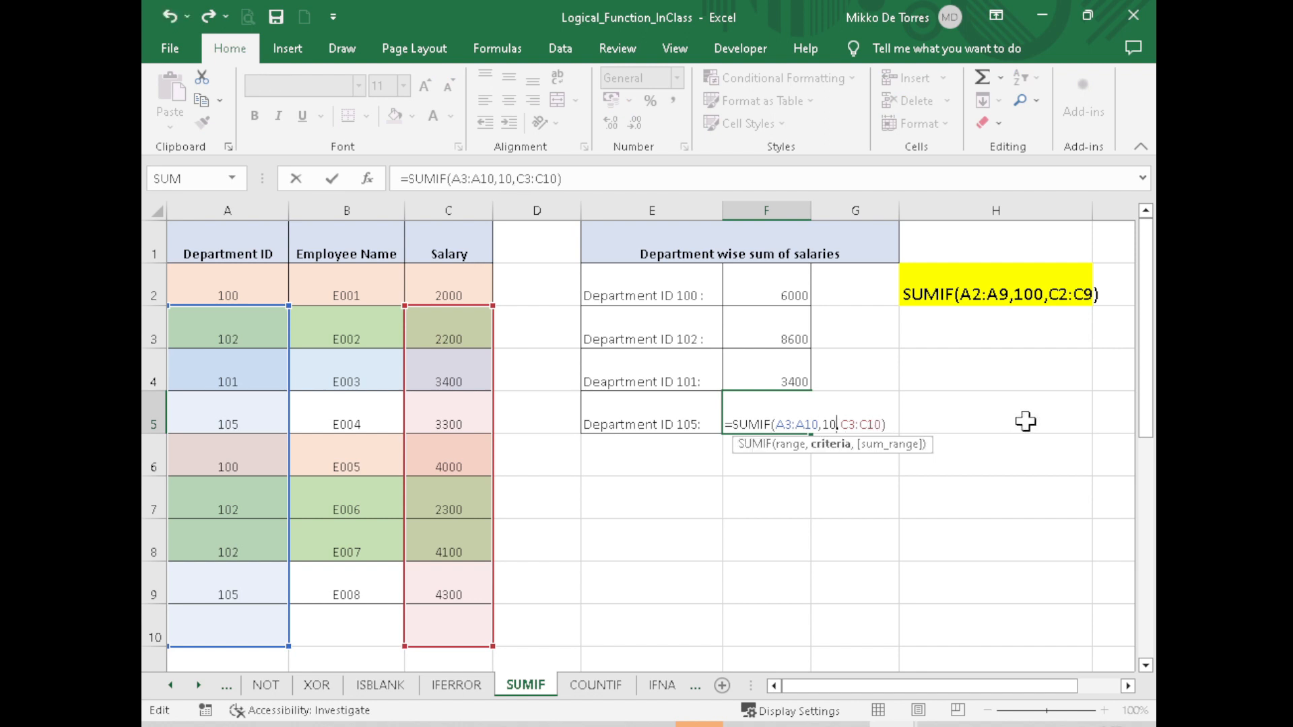
{"action": "type", "text": "5"}
Step: Change the ends of both ranges in the F5 formula to row 9, giving =SUMIF(A3:A9,105,C3:C9)
{"action": "key", "text": "Left"}
{"action": "key", "text": "Left"}
{"action": "key", "text": "Left"}
{"action": "key", "text": "Left"}
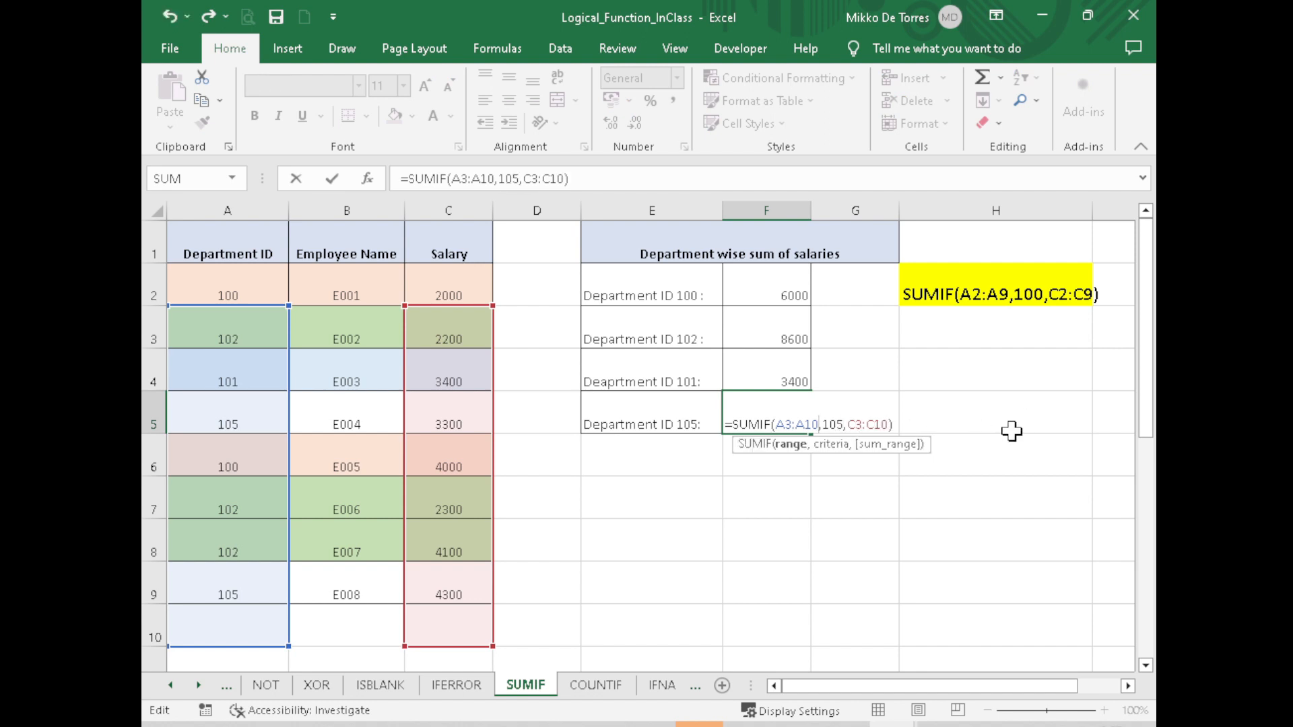
{"action": "key", "text": "BackSpace"}
{"action": "key", "text": "BackSpace"}
{"action": "type", "text": "9"}
{"action": "key", "text": "End"}
{"action": "key", "text": "Left"}
{"action": "key", "text": "BackSpace"}
{"action": "key", "text": "BackSpace"}
{"action": "type", "text": "9"}
{"action": "key", "text": "Return"}
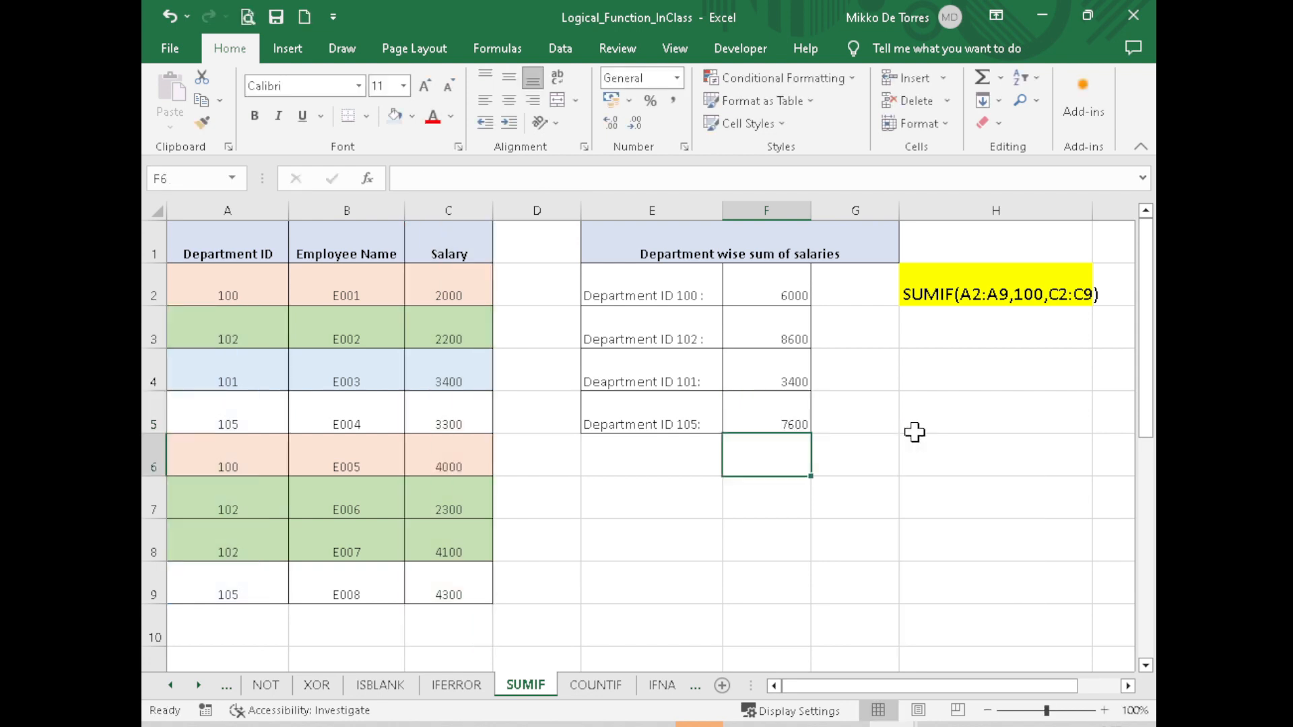
Step: Change the starts of both ranges in F5 to row 2, giving =SUMIF(A2:A9,105,C2:C9)
{"action": "double_click", "coordinate": [773, 424]}
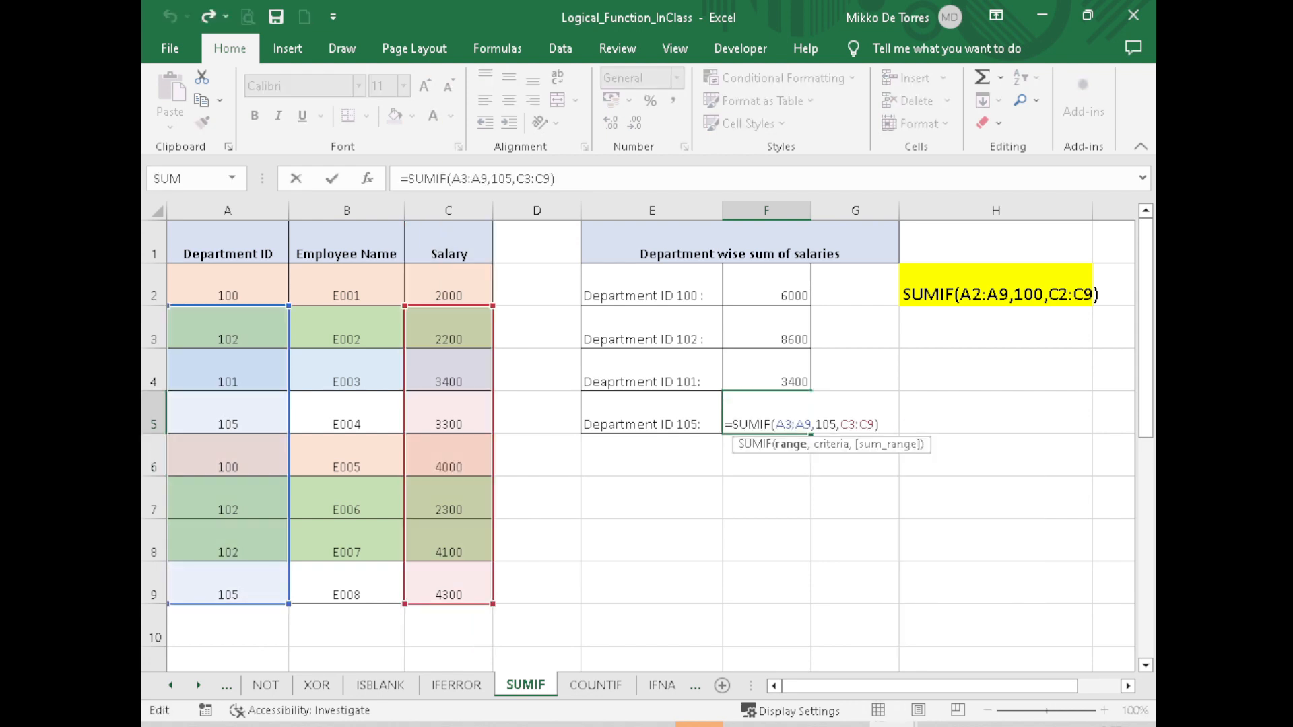
{"action": "key", "text": "BackSpace"}
{"action": "type", "text": "2"}
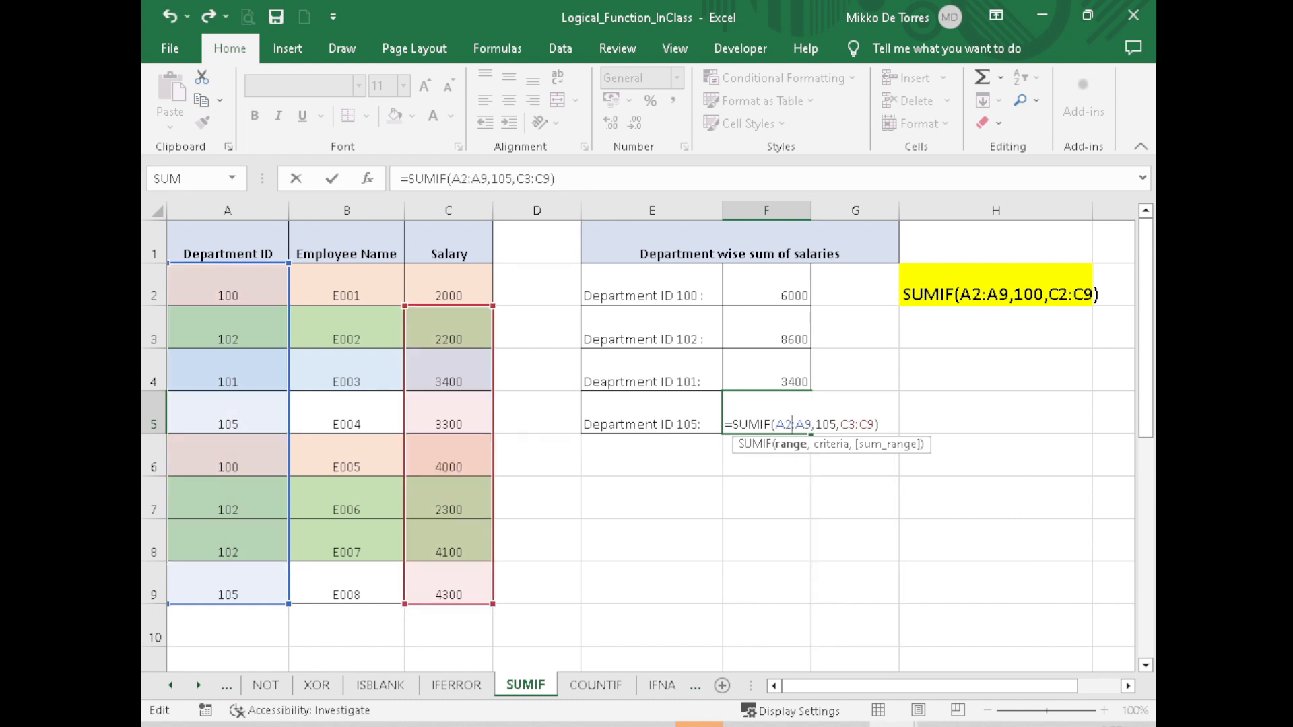
{"action": "key", "text": "End"}
{"action": "key", "text": "Left"}
{"action": "key", "text": "Left"}
{"action": "key", "text": "Left"}
{"action": "key", "text": "Left"}
{"action": "key", "text": "BackSpace"}
{"action": "type", "text": "2"}
{"action": "key", "text": "Return"}
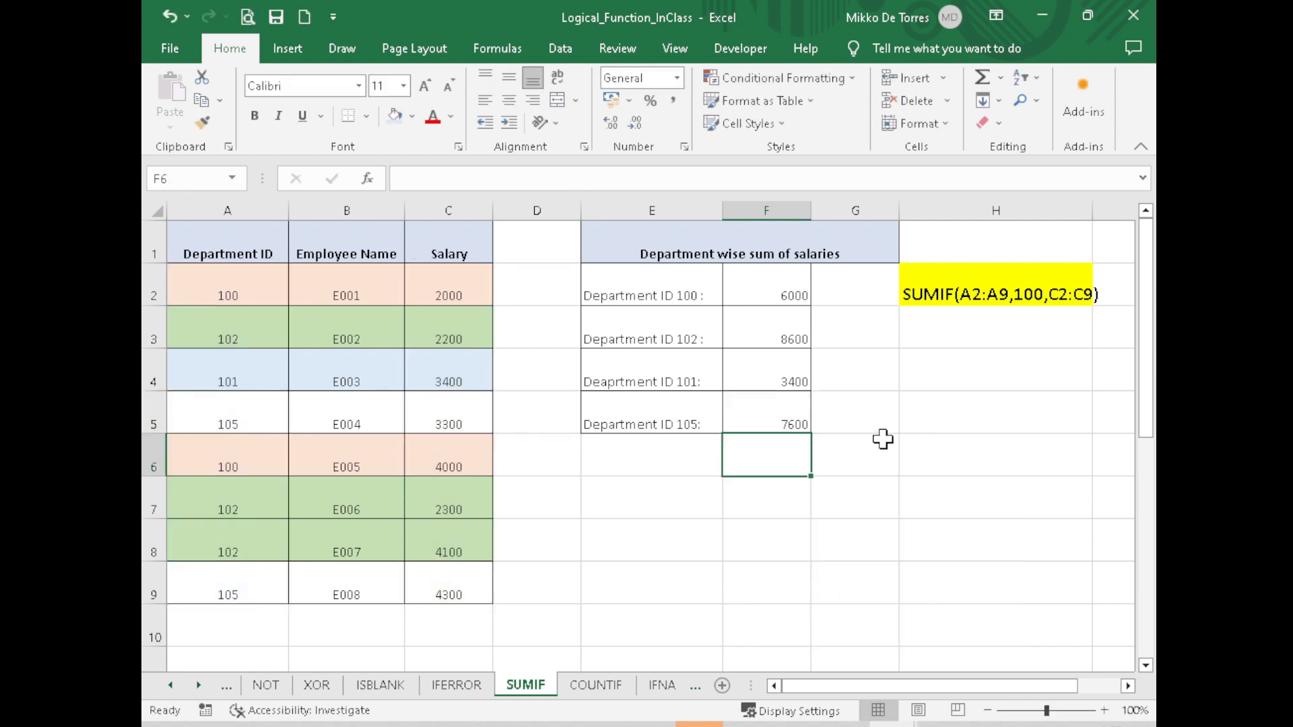
Step: Add the two department 105 salaries, 3300+4300, in the calculator to check the SUMIF total in F5
{"action": "left_click", "coordinate": [806, 413]}
{"action": "left_click", "coordinate": [973, 721]}
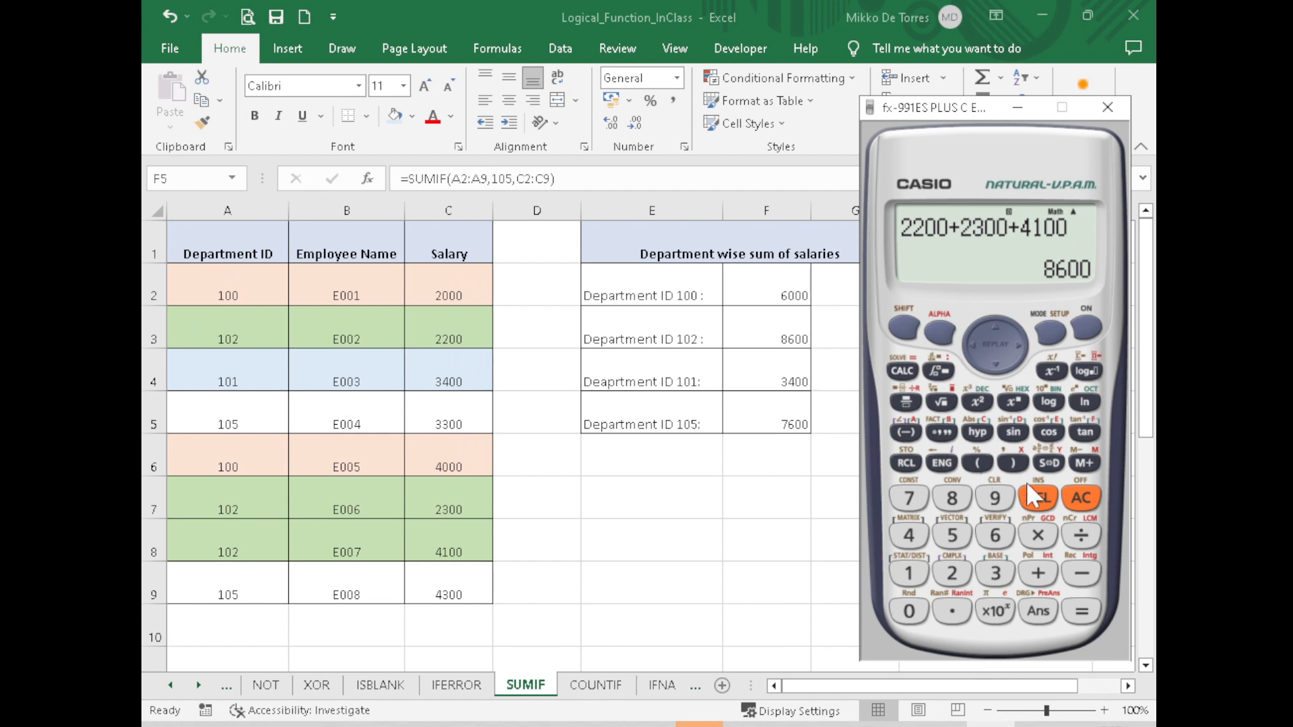
{"action": "left_click", "coordinate": [1077, 499]}
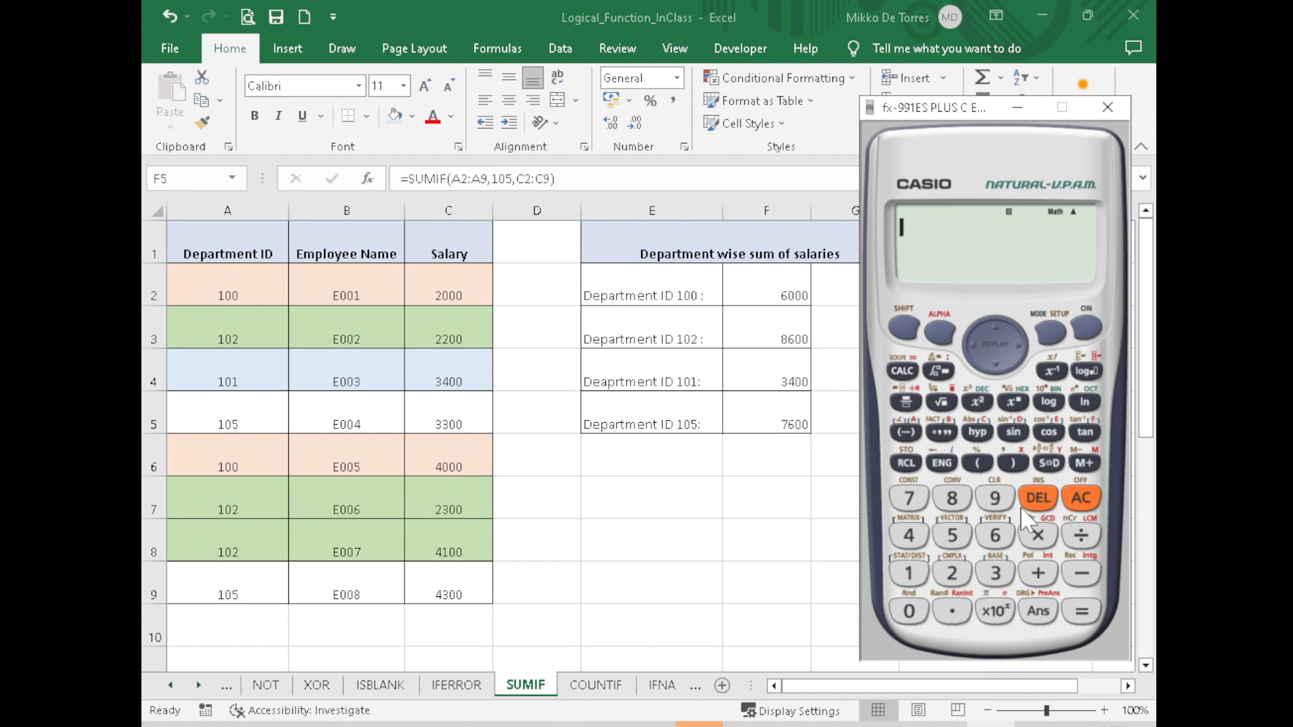
{"action": "double_click", "coordinate": [1004, 570]}
{"action": "double_click", "coordinate": [920, 606]}
{"action": "left_click", "coordinate": [1038, 574]}
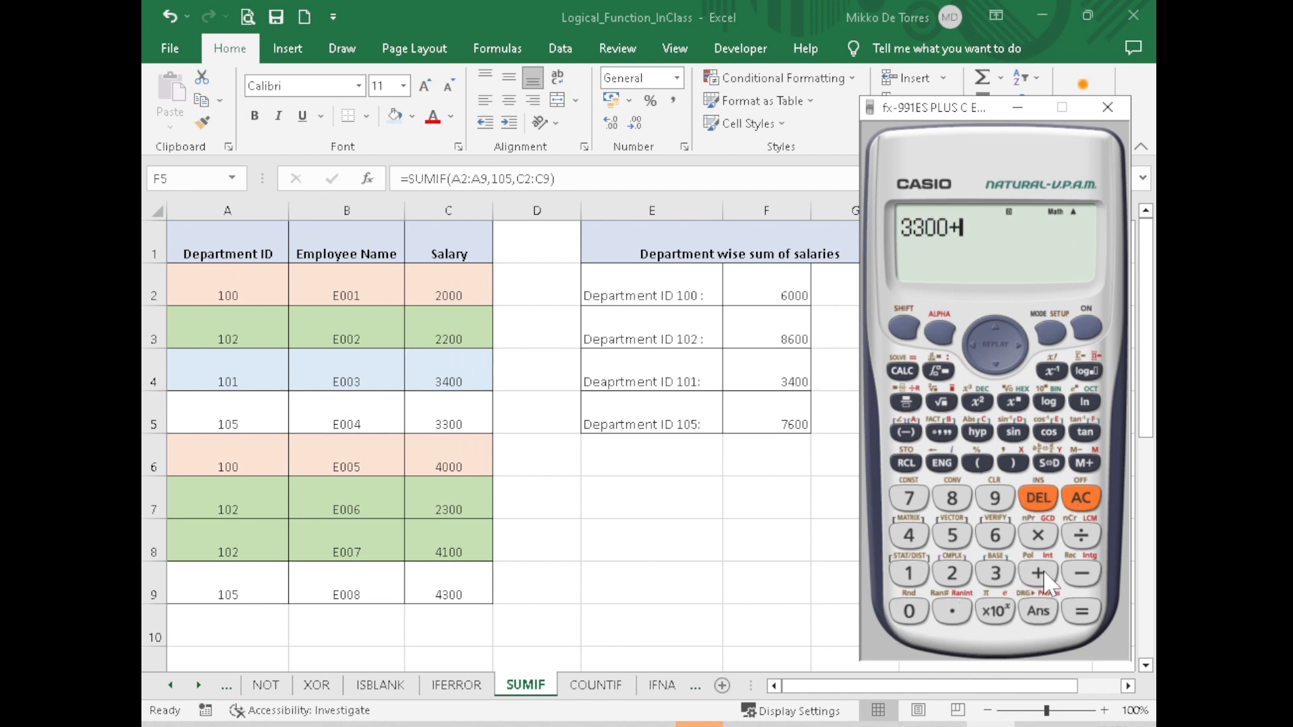
{"action": "left_click", "coordinate": [908, 535]}
{"action": "left_click", "coordinate": [995, 574]}
{"action": "left_click", "coordinate": [909, 611]}
{"action": "left_click", "coordinate": [902, 610]}
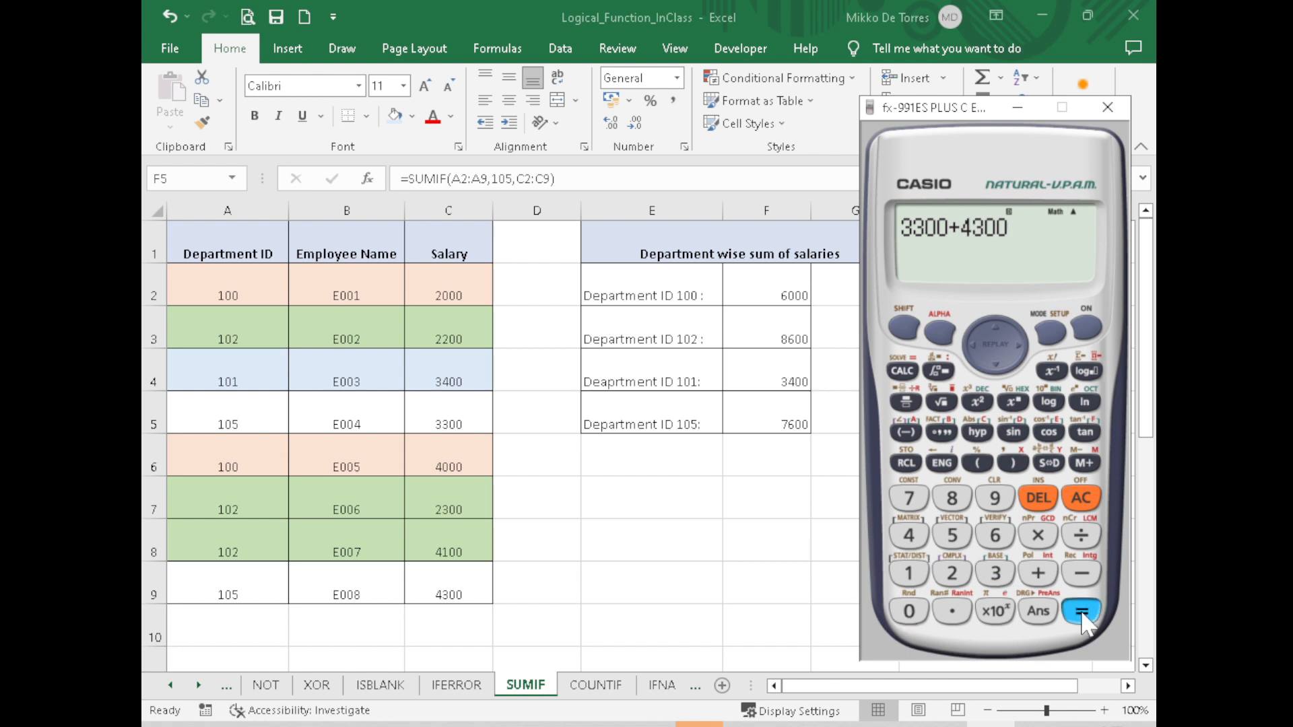
{"action": "left_click", "coordinate": [1081, 611]}
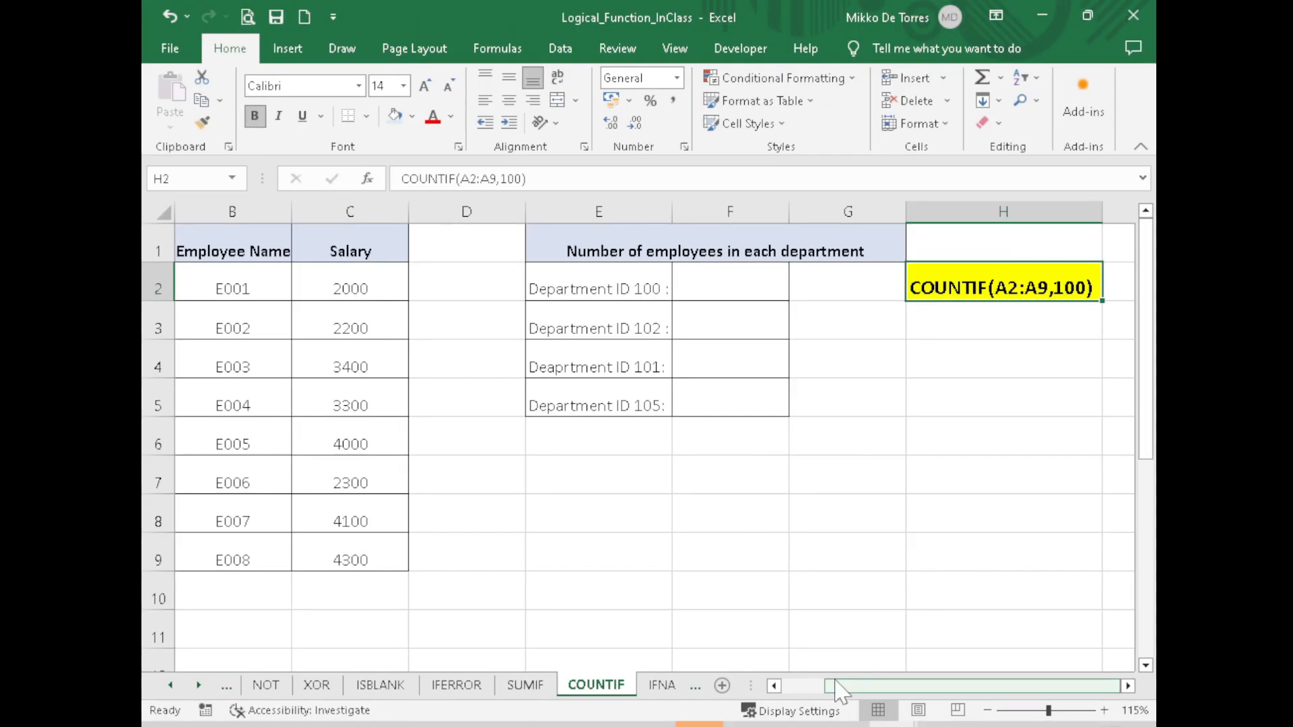
Step: On the COUNTIF sheet, enter =COUNTIF(A2:A9,100) in F2 to count the department 100 employees
{"action": "left_click_drag", "start_coordinate": [835, 687], "coordinate": [793, 687]}
{"action": "left_click", "coordinate": [837, 283]}
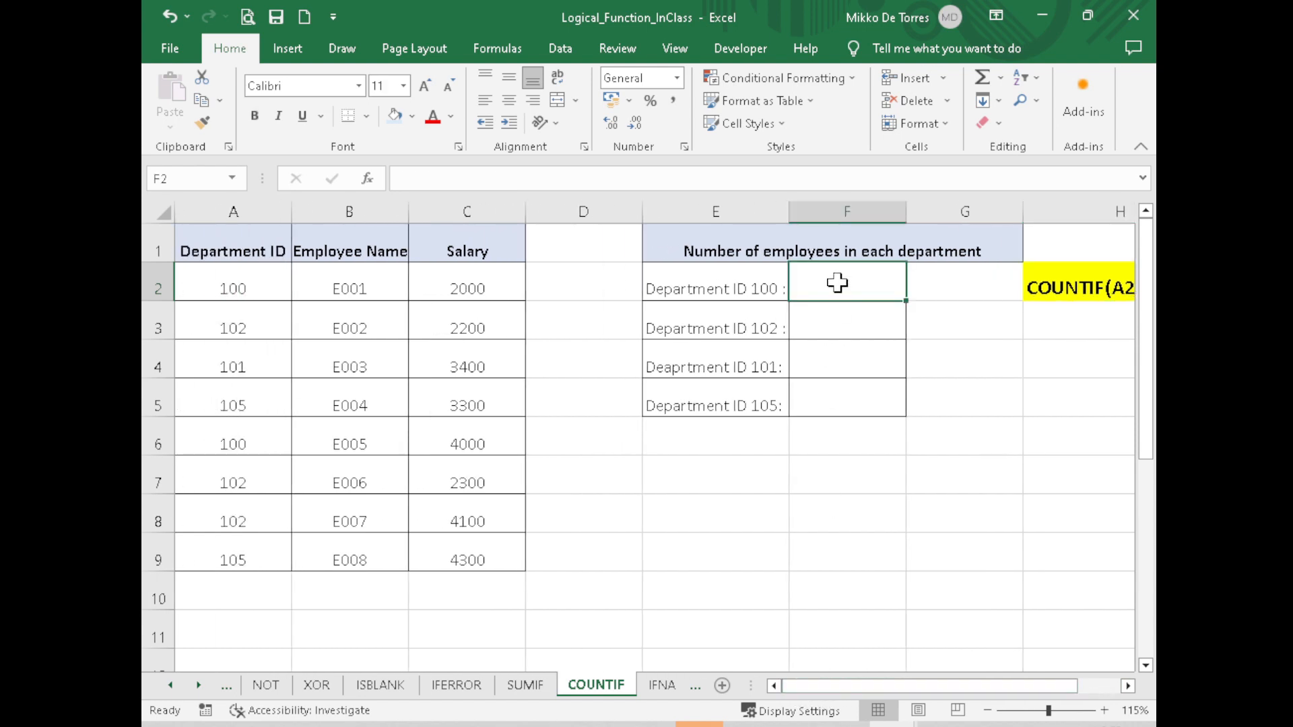
{"action": "type", "text": "=COUNT"}
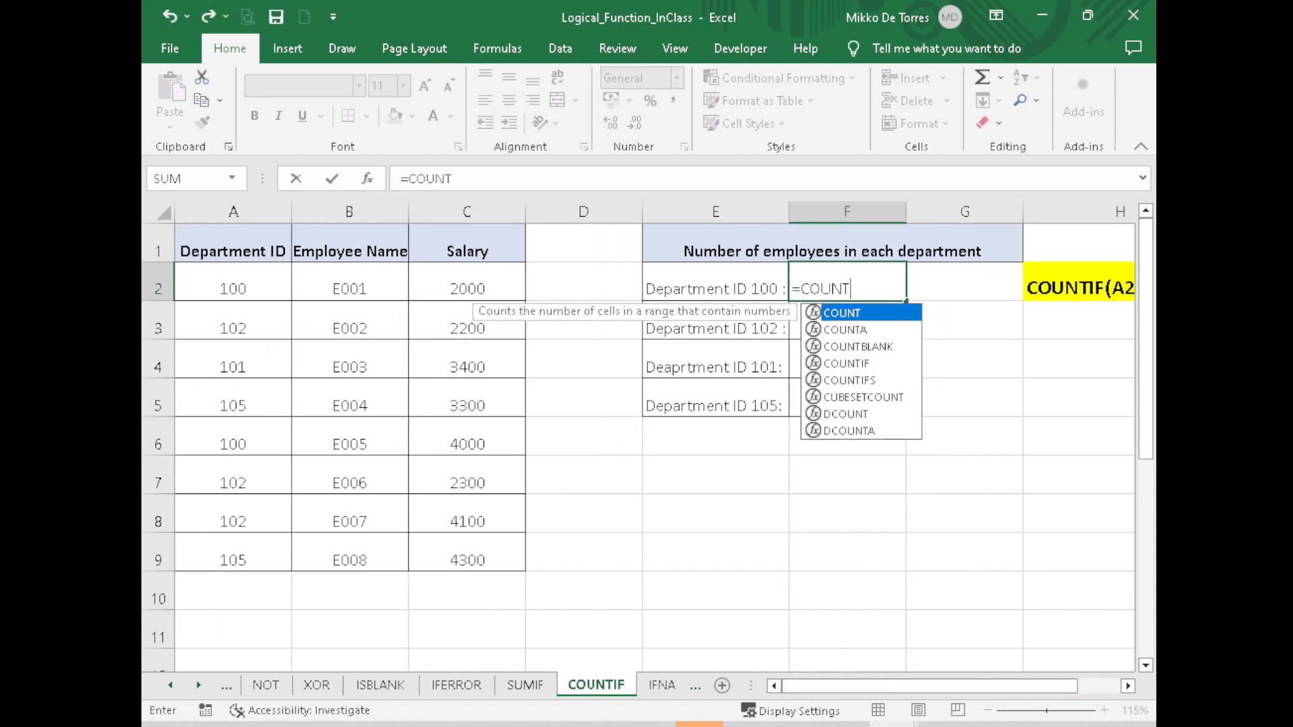
{"action": "type", "text": "IF("}
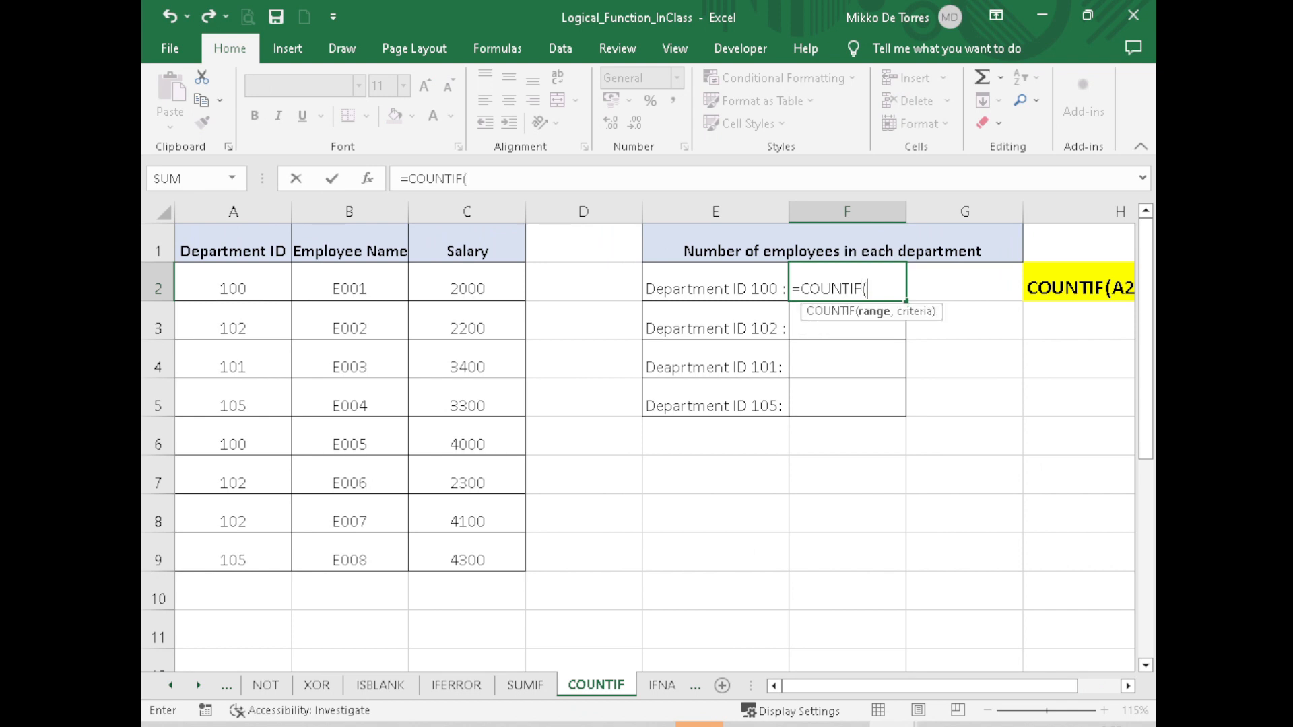
{"action": "left_click_drag", "start_coordinate": [260, 292], "coordinate": [254, 543]}
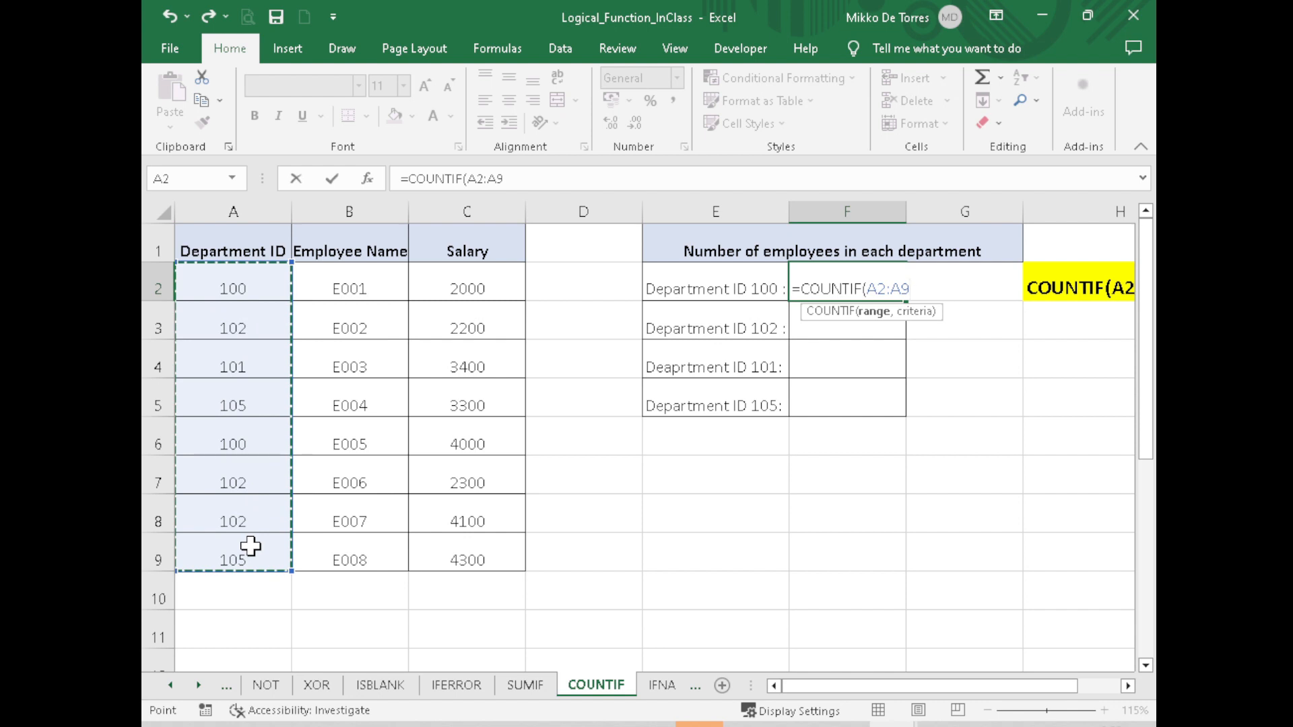
{"action": "type", "text": ",100"}
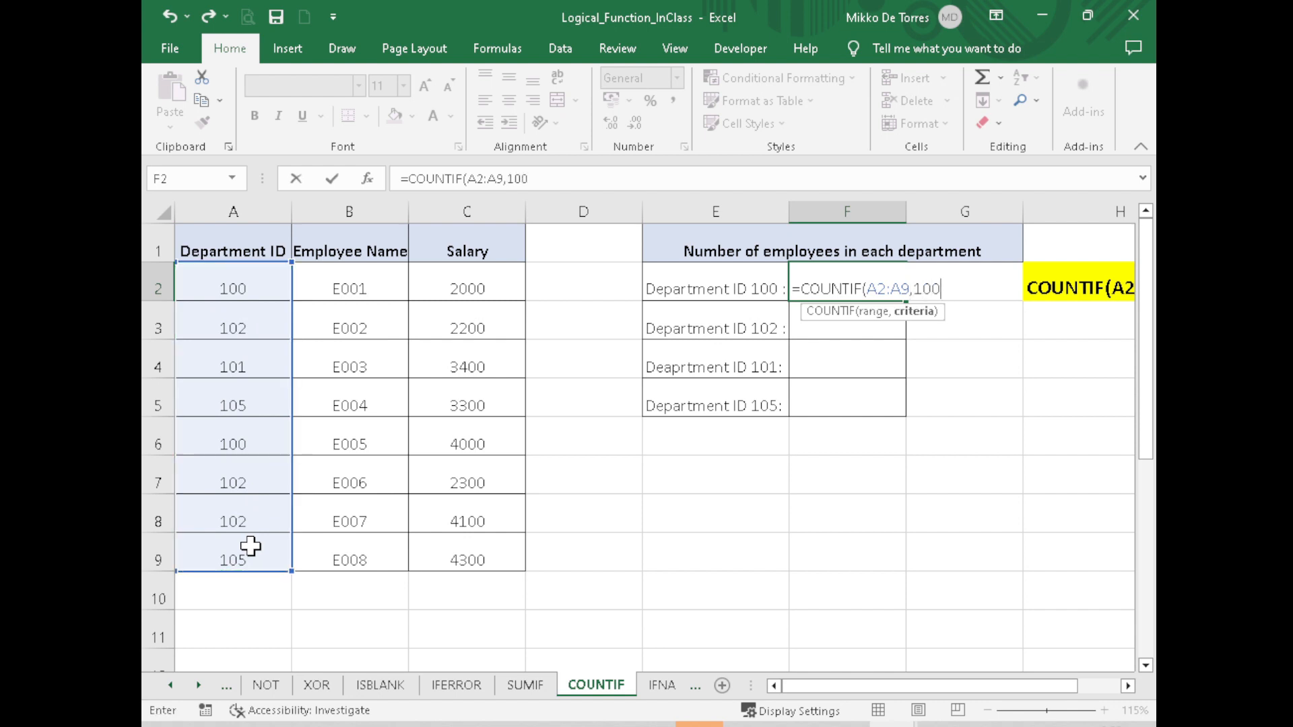
{"action": "key", "text": "Return"}
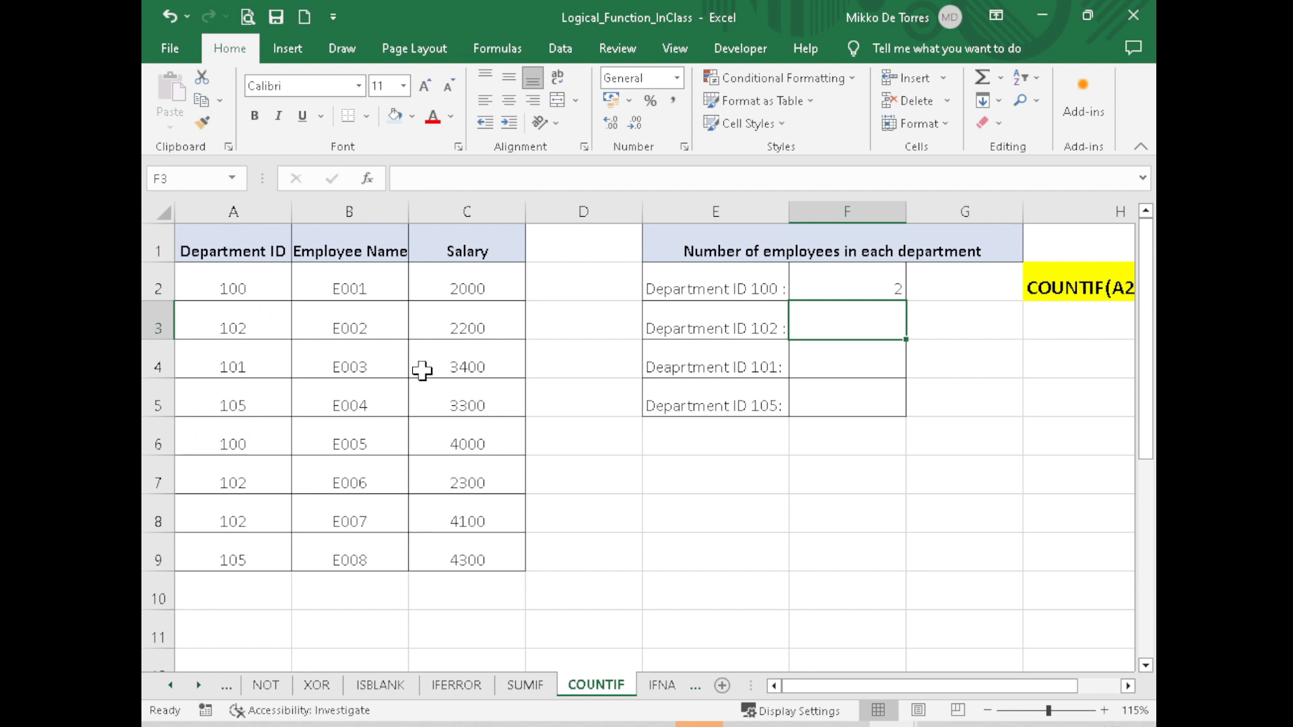
Step: Check the department 100 entries in A2 and A6 against the count in F2
{"action": "left_click", "coordinate": [247, 292]}
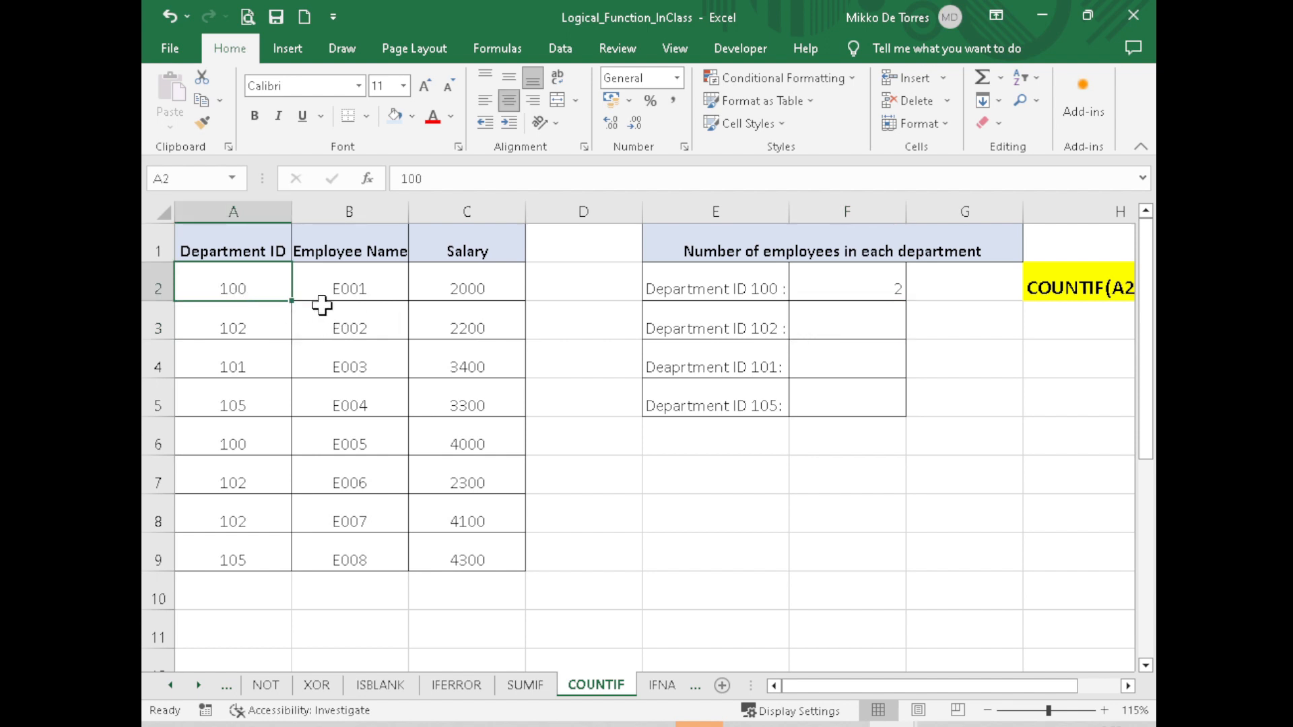
{"action": "left_click", "coordinate": [248, 443]}
{"action": "left_click", "coordinate": [236, 289]}
{"action": "left_click", "coordinate": [249, 441]}
{"action": "left_click", "coordinate": [269, 279]}
{"action": "left_click", "coordinate": [250, 435]}
Step: Copy the F2 formula down to F3 and inspect its shifted range without editing it
{"action": "left_click", "coordinate": [854, 295]}
{"action": "left_click_drag", "start_coordinate": [907, 302], "coordinate": [836, 323]}
{"action": "left_click", "coordinate": [835, 323]}
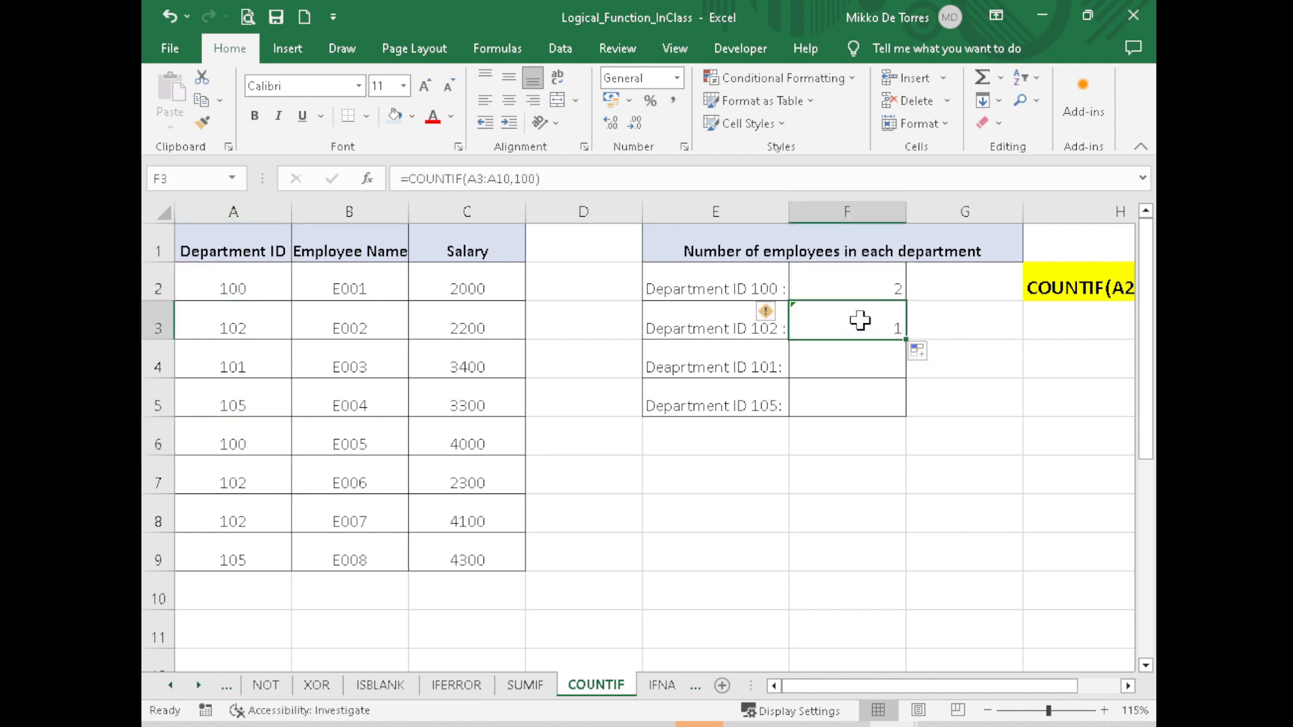
{"action": "double_click", "coordinate": [836, 323]}
{"action": "left_click", "coordinate": [886, 328]}
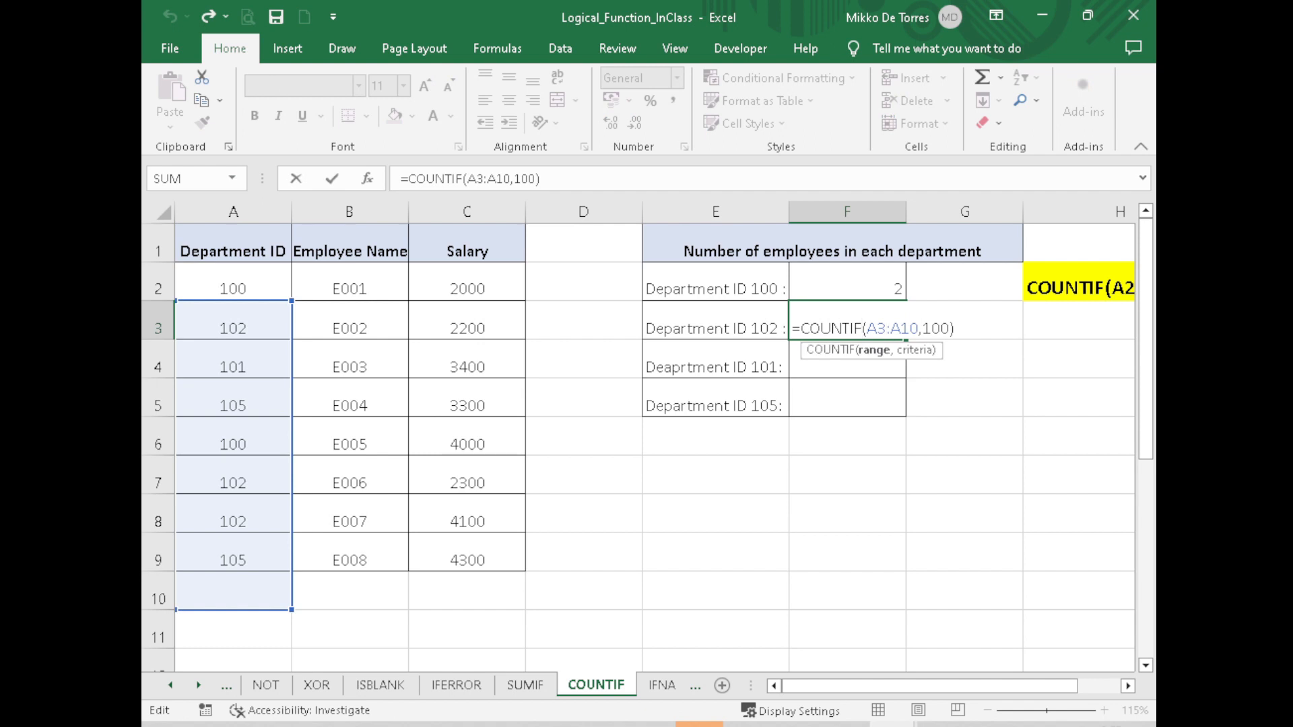
{"action": "key", "text": "Return"}
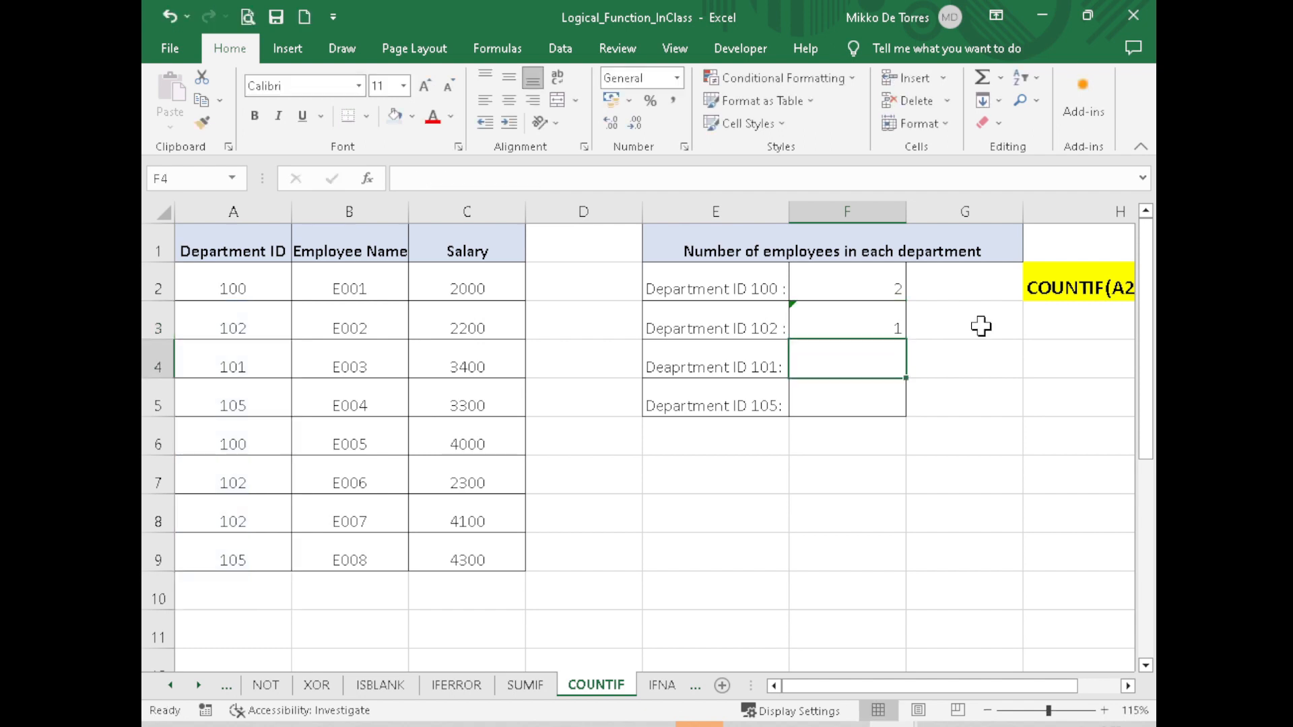
Step: Lock the range rows in the F2 formula, giving =COUNTIF(A$2:A$9,100)
{"action": "left_click", "coordinate": [899, 286]}
{"action": "double_click", "coordinate": [891, 289]}
{"action": "left_click", "coordinate": [878, 289]}
{"action": "type", "text": "$2:A9,100)"}
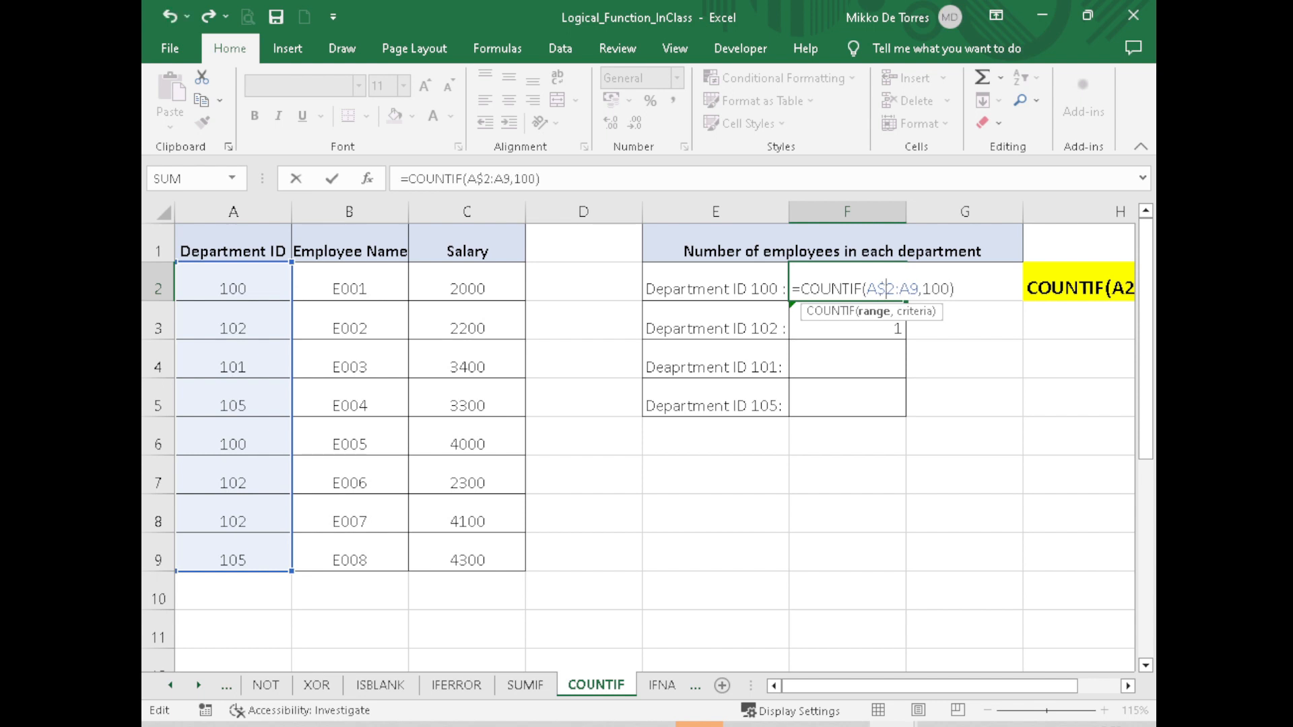
{"action": "key", "text": "Right"}
{"action": "key", "text": "Right"}
{"action": "key", "text": "Right"}
{"action": "type", "text": "$"}
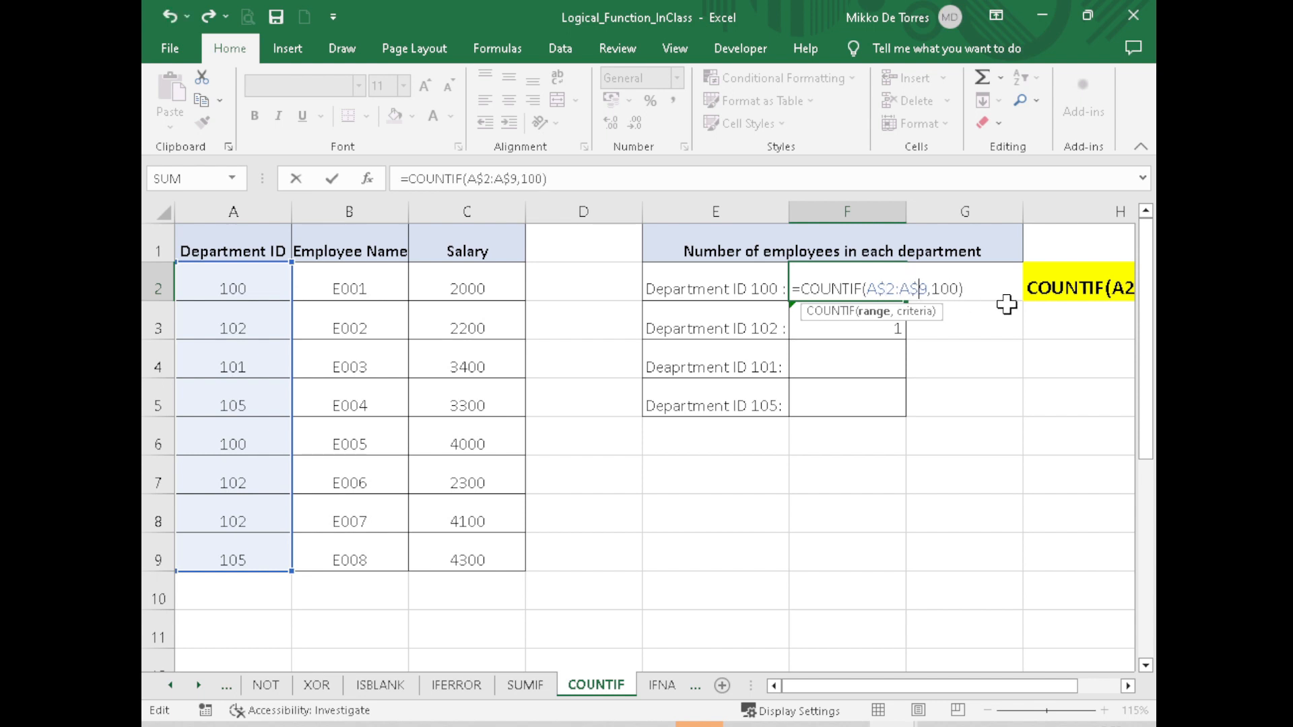
{"action": "key", "text": "Return"}
Step: Copy the F2 formula to F3 and set its criteria to 102, giving =COUNTIF(A$2:A$9,102)
{"action": "left_click", "coordinate": [872, 278]}
{"action": "left_click_drag", "start_coordinate": [906, 301], "coordinate": [906, 330]}
{"action": "left_click", "coordinate": [888, 318]}
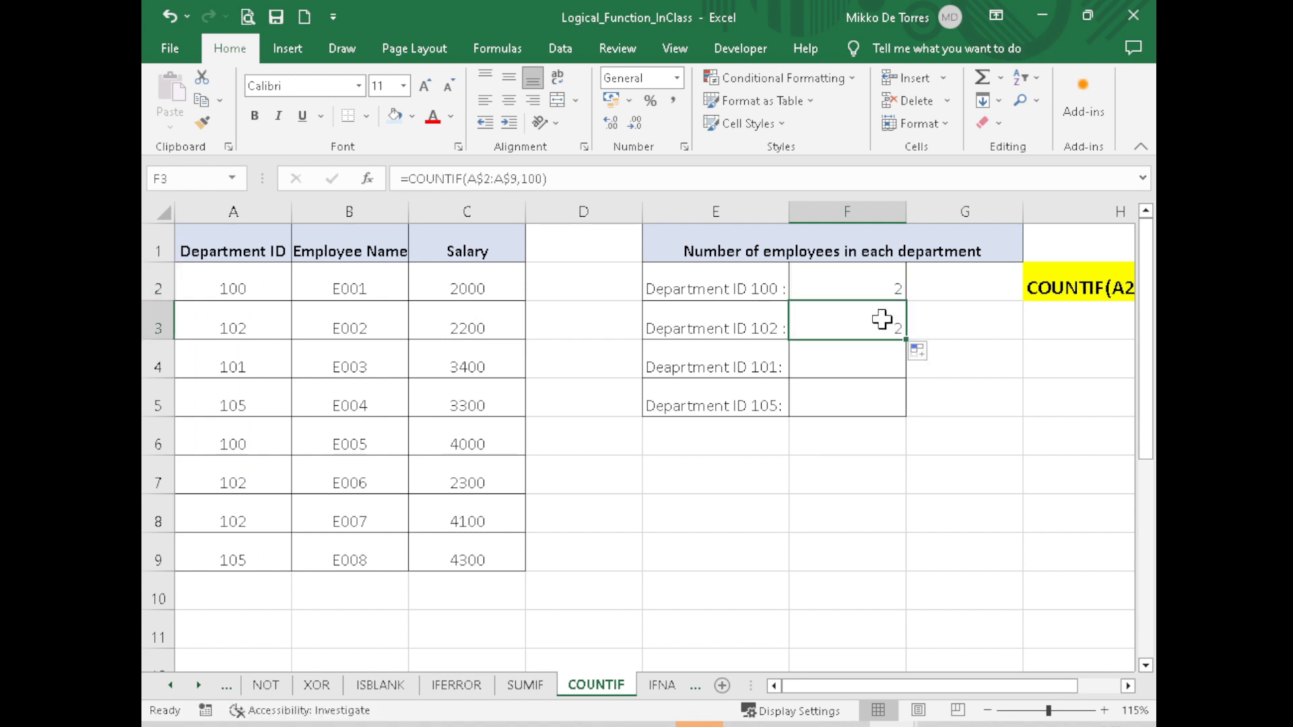
{"action": "double_click", "coordinate": [882, 320]}
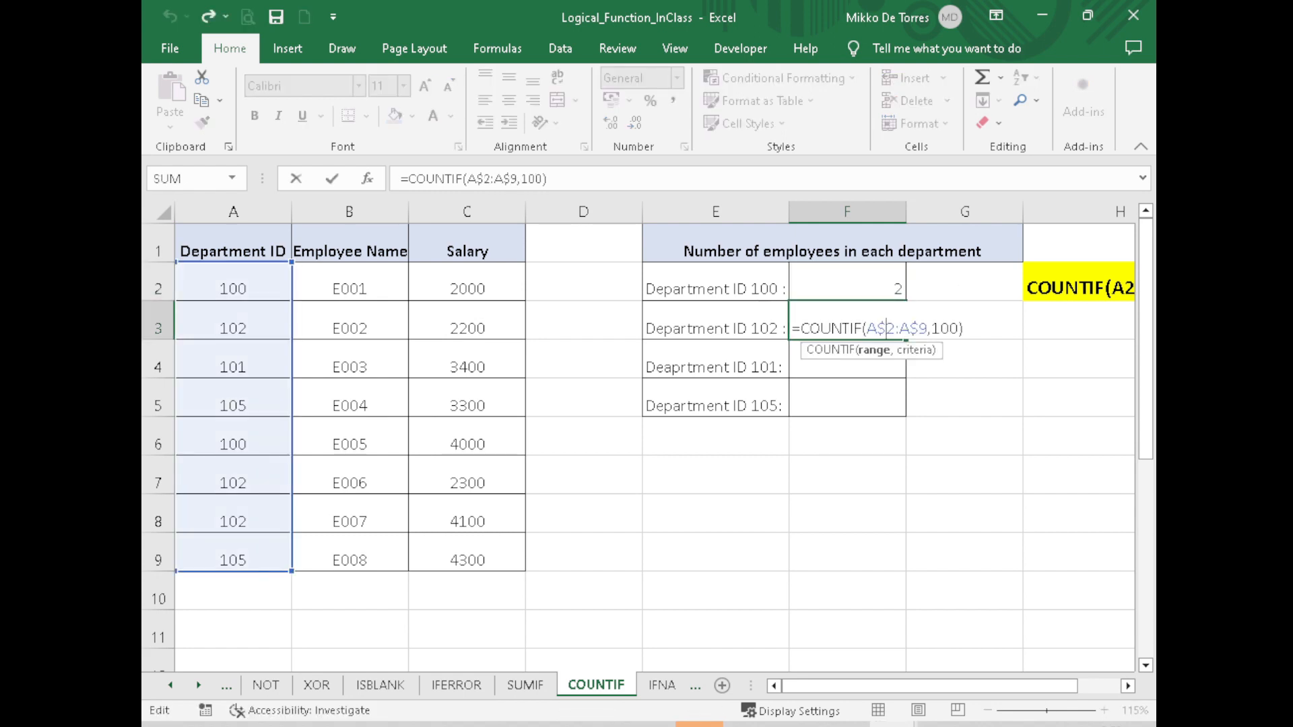
{"action": "key", "text": "BackSpace"}
{"action": "type", "text": "2"}
{"action": "key", "text": "Return"}
Step: Copy the F3 formula down to F4:F5 and set the criteria in F4 to 101
{"action": "left_click", "coordinate": [782, 323]}
{"action": "left_click", "coordinate": [826, 321]}
{"action": "left_click_drag", "start_coordinate": [907, 340], "coordinate": [904, 407]}
{"action": "left_click", "coordinate": [887, 363]}
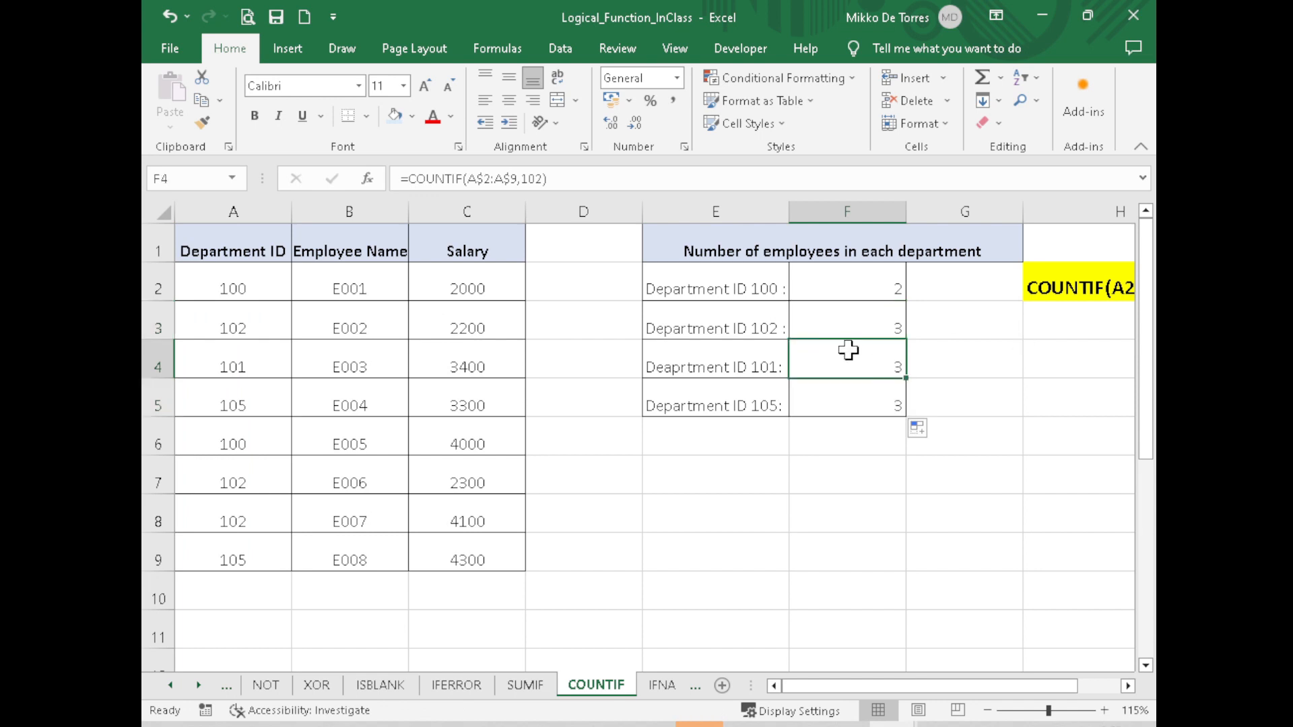
{"action": "double_click", "coordinate": [869, 359]}
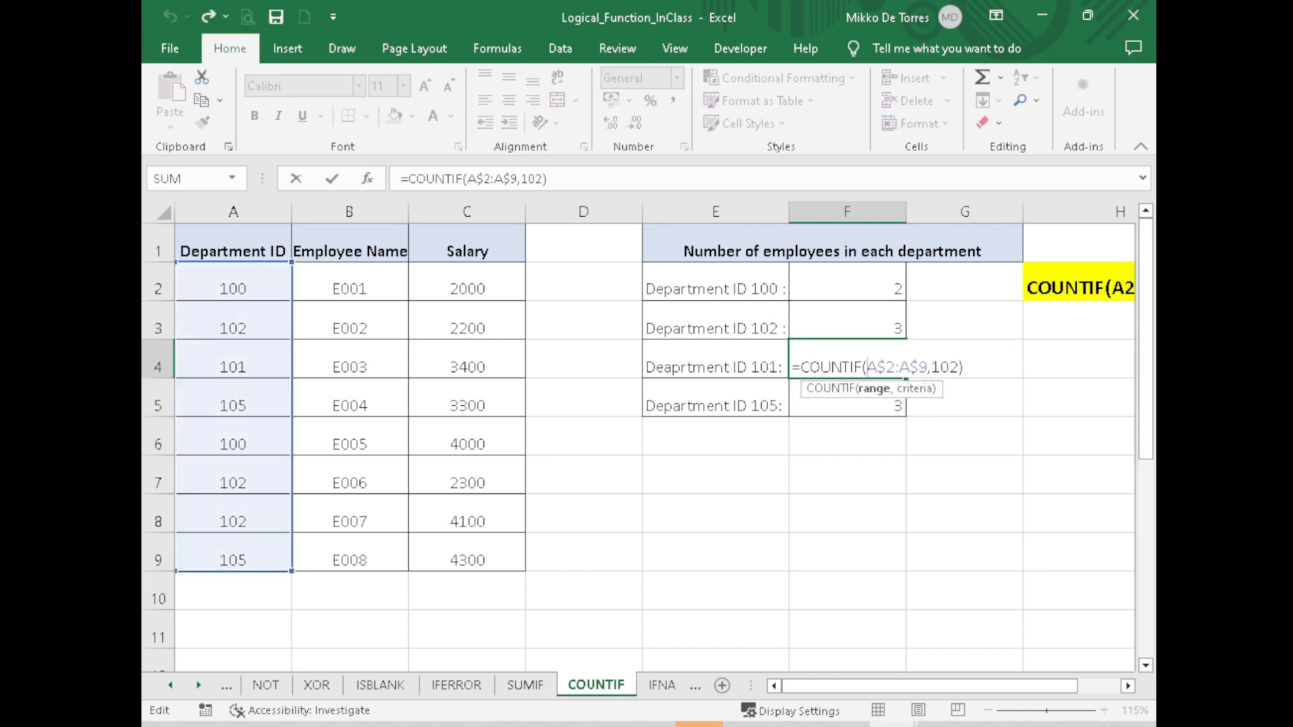
{"action": "key", "text": "BackSpace"}
{"action": "type", "text": "1"}
{"action": "key", "text": "Return"}
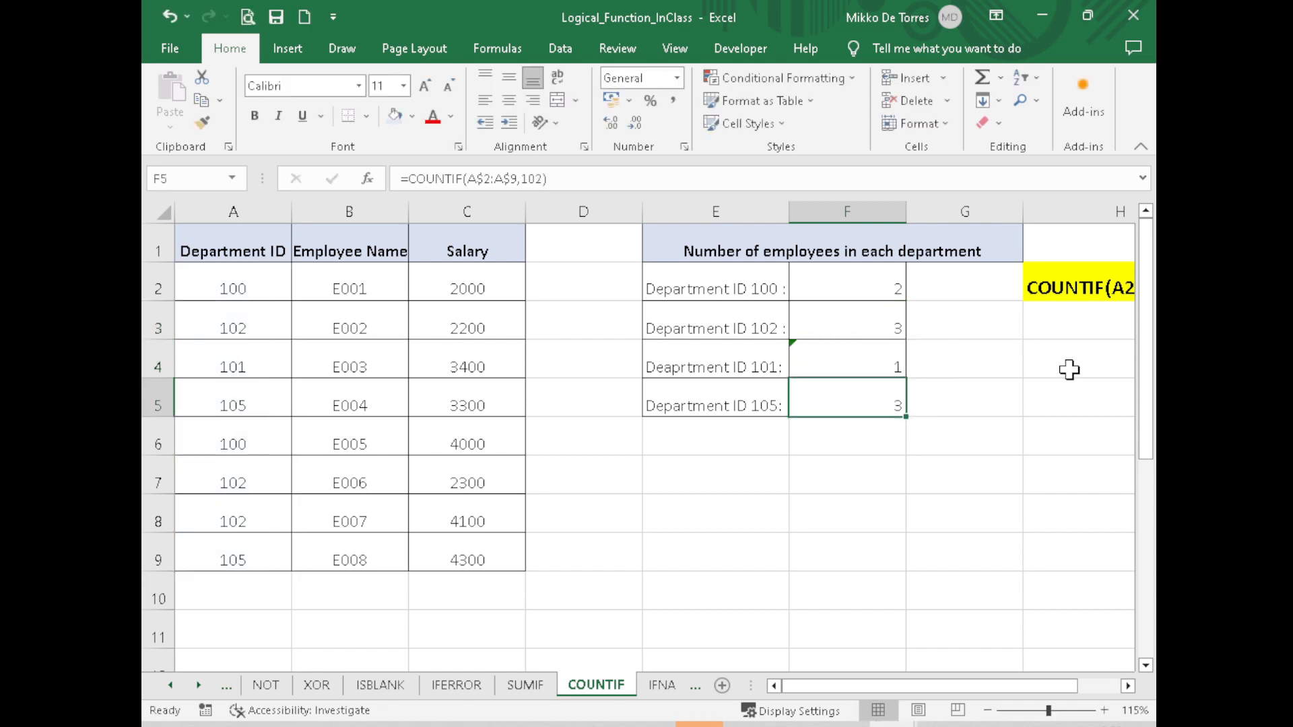
Step: Set the criteria in the F5 COUNTIF formula to 105
{"action": "double_click", "coordinate": [886, 404]}
{"action": "left_click", "coordinate": [958, 405]}
{"action": "key", "text": "BackSpace"}
{"action": "type", "text": "5"}
{"action": "key", "text": "Return"}
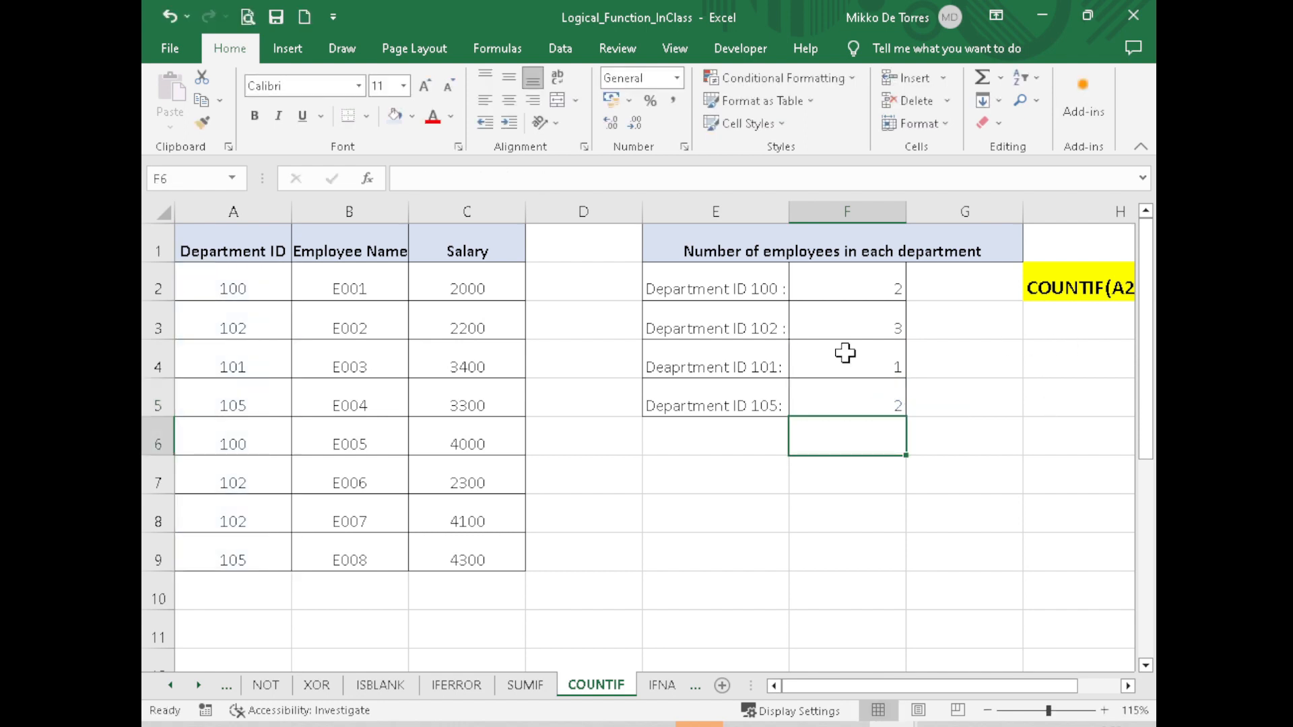
Step: Compare the counts in F2 and F3 with the department 100 and 102 entries in column A
{"action": "left_click", "coordinate": [869, 292]}
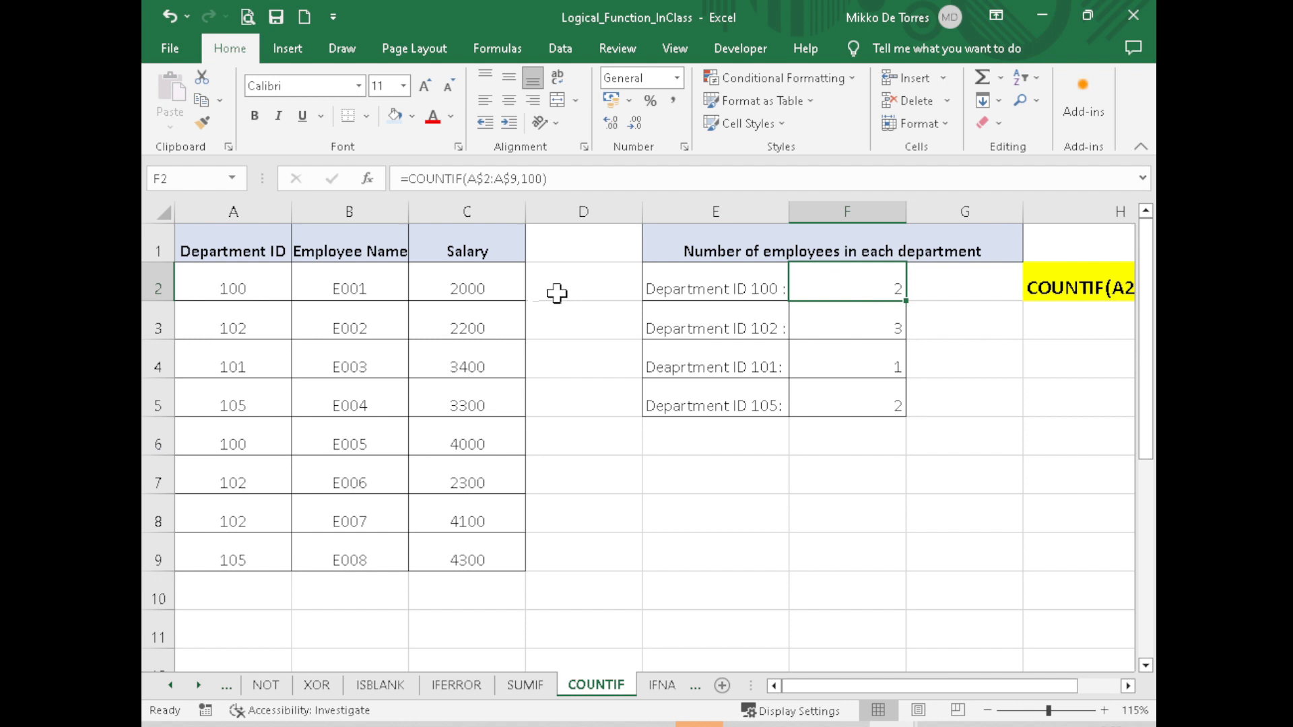
{"action": "left_click", "coordinate": [260, 292]}
{"action": "left_click", "coordinate": [259, 441]}
{"action": "left_click", "coordinate": [232, 293]}
{"action": "left_click", "coordinate": [251, 423]}
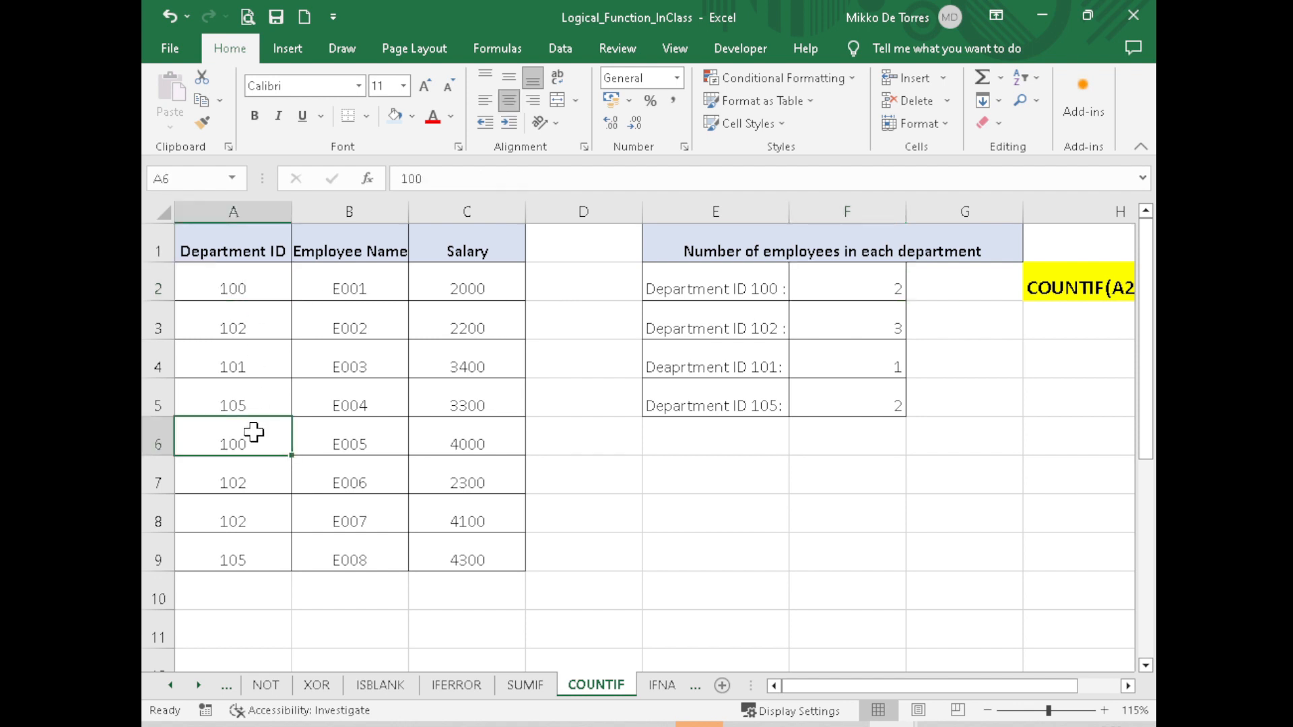
{"action": "left_click", "coordinate": [775, 323]}
{"action": "left_click", "coordinate": [869, 322]}
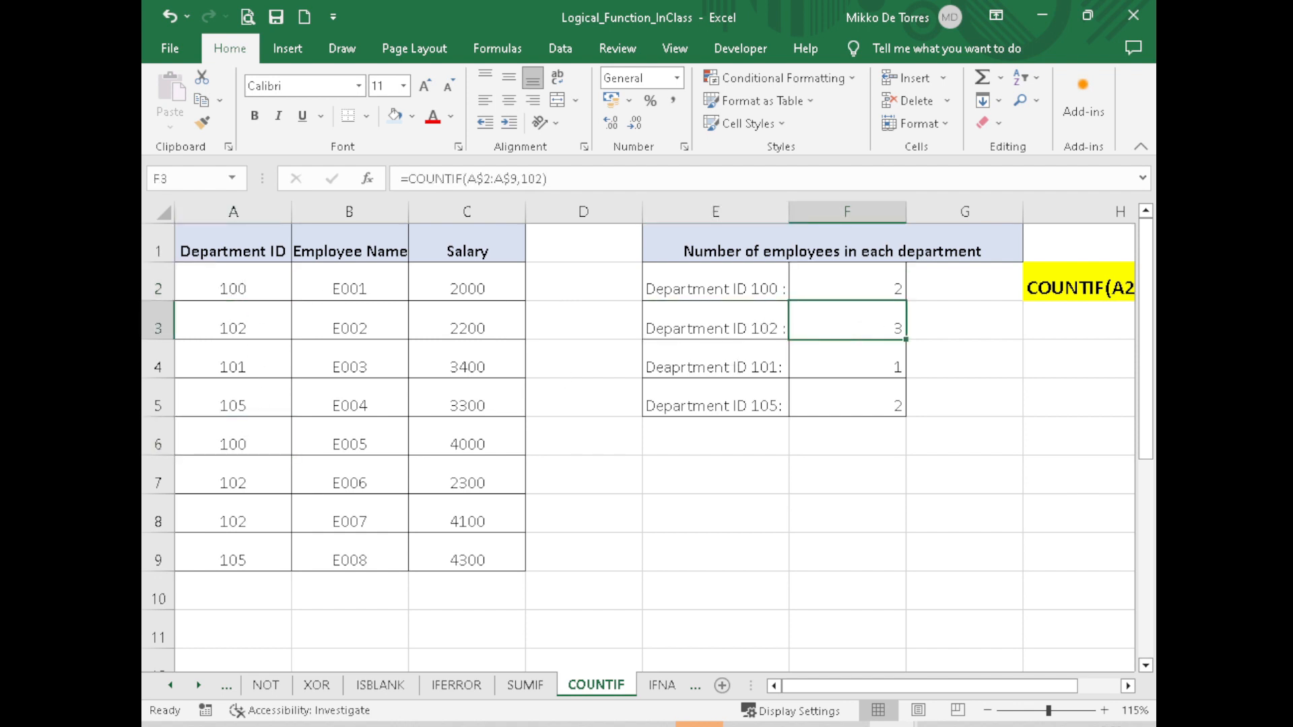
{"action": "left_click", "coordinate": [229, 325]}
{"action": "left_click", "coordinate": [253, 522]}
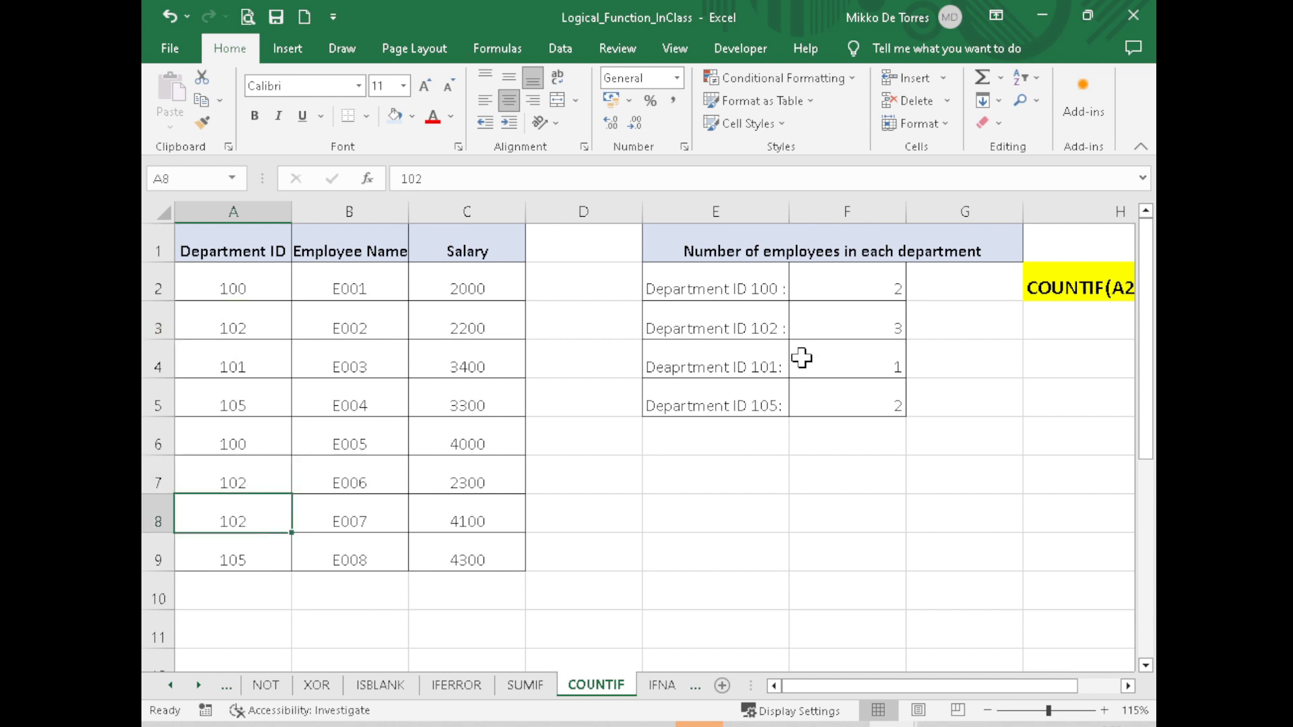
Step: Compare the department 101 and 105 counts with the matching entries in A4, A5 and A9
{"action": "left_click", "coordinate": [749, 360]}
{"action": "left_click", "coordinate": [206, 366]}
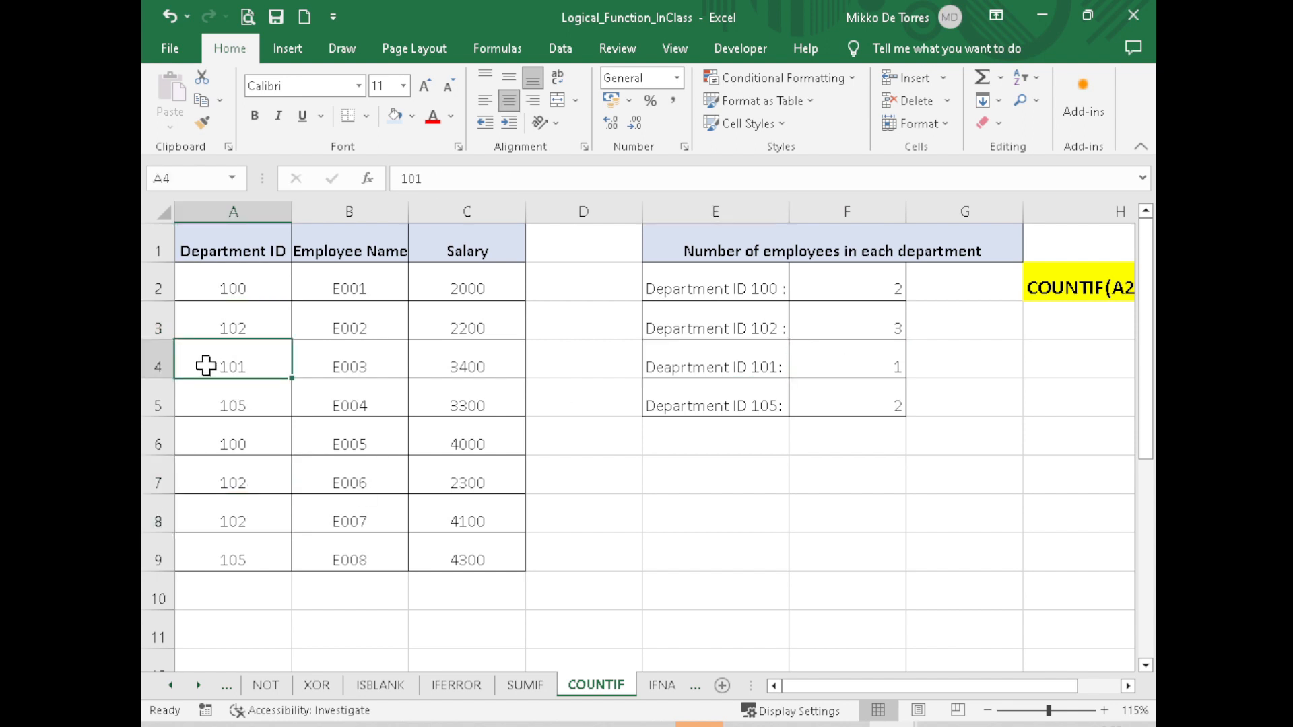
{"action": "left_click", "coordinate": [734, 407]}
{"action": "left_click", "coordinate": [234, 407]}
{"action": "left_click", "coordinate": [252, 548]}
{"action": "left_click", "coordinate": [234, 415]}
{"action": "left_click", "coordinate": [251, 546]}
{"action": "left_click", "coordinate": [852, 505]}
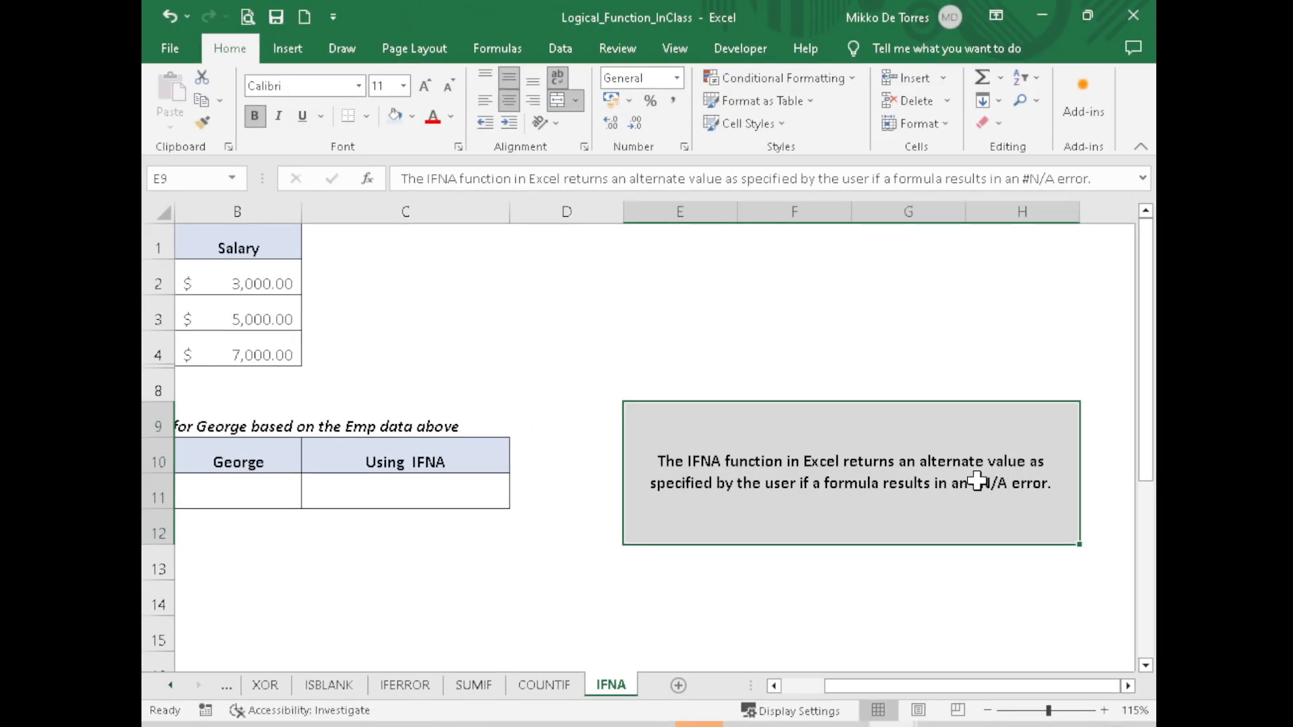
Step: Enter =VLOOKUP(B10,A2:B4,2,FALSE) in B11 of the IFNA sheet and select C11
{"action": "left_click_drag", "start_coordinate": [911, 686], "coordinate": [869, 686]}
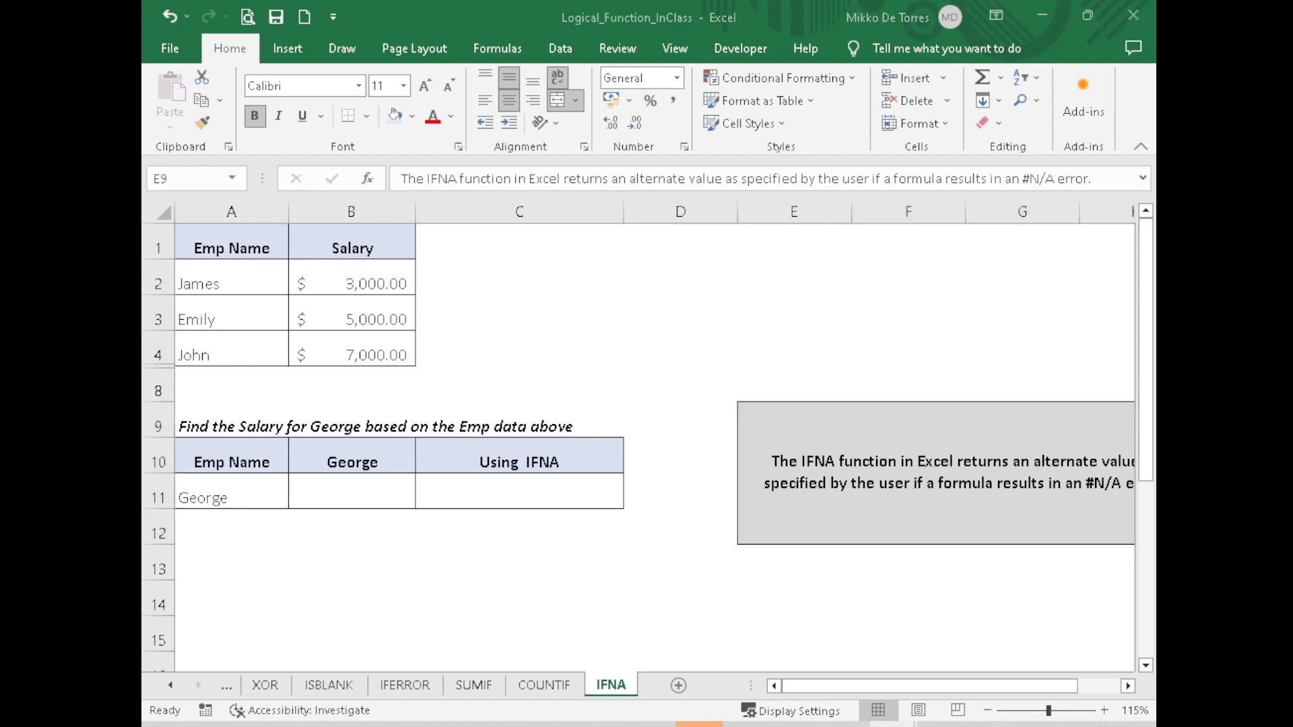
{"action": "left_click", "coordinate": [350, 487]}
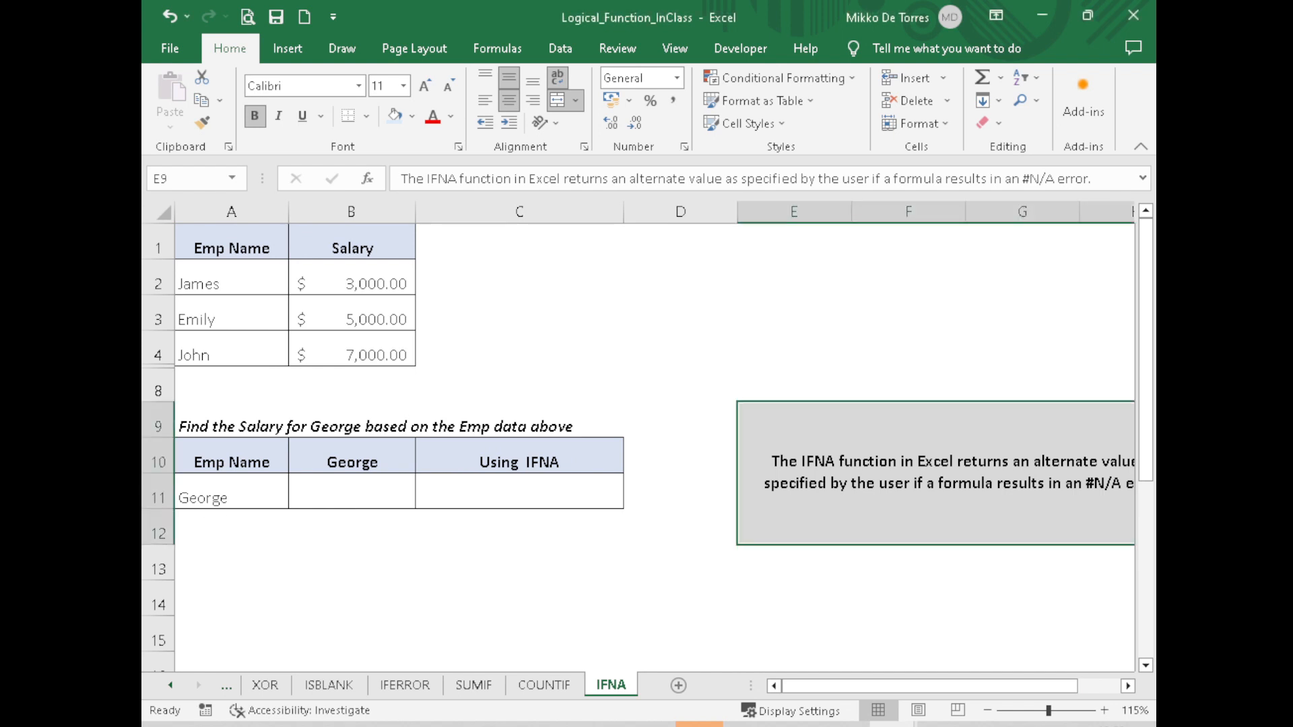
{"action": "left_click", "coordinate": [342, 493]}
{"action": "type", "text": "="}
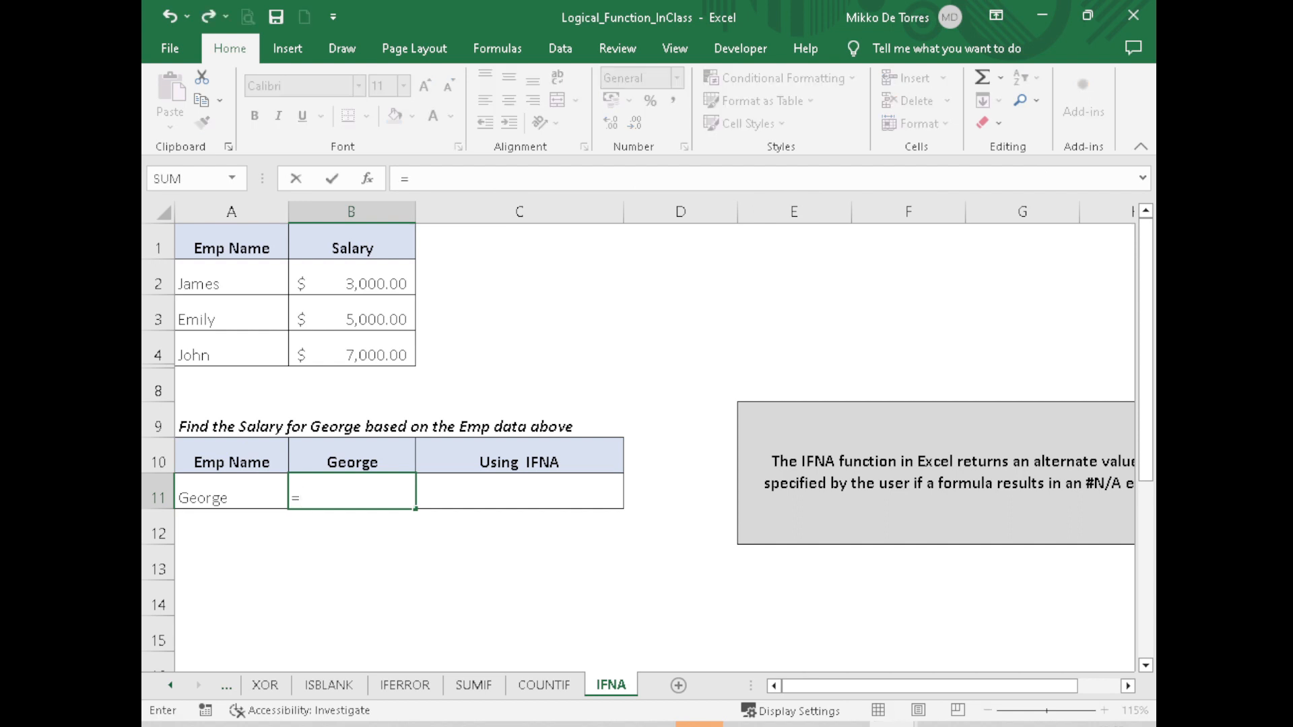
{"action": "type", "text": "VLOOK"}
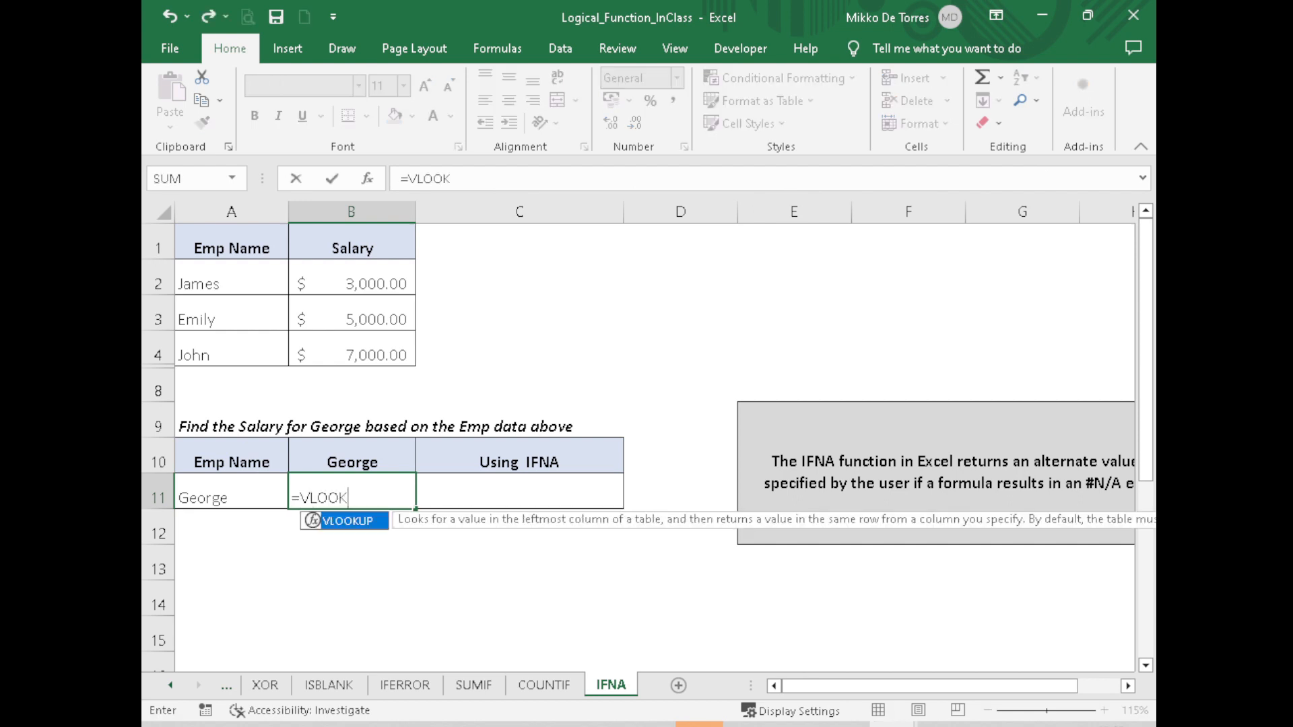
{"action": "double_click", "coordinate": [359, 523]}
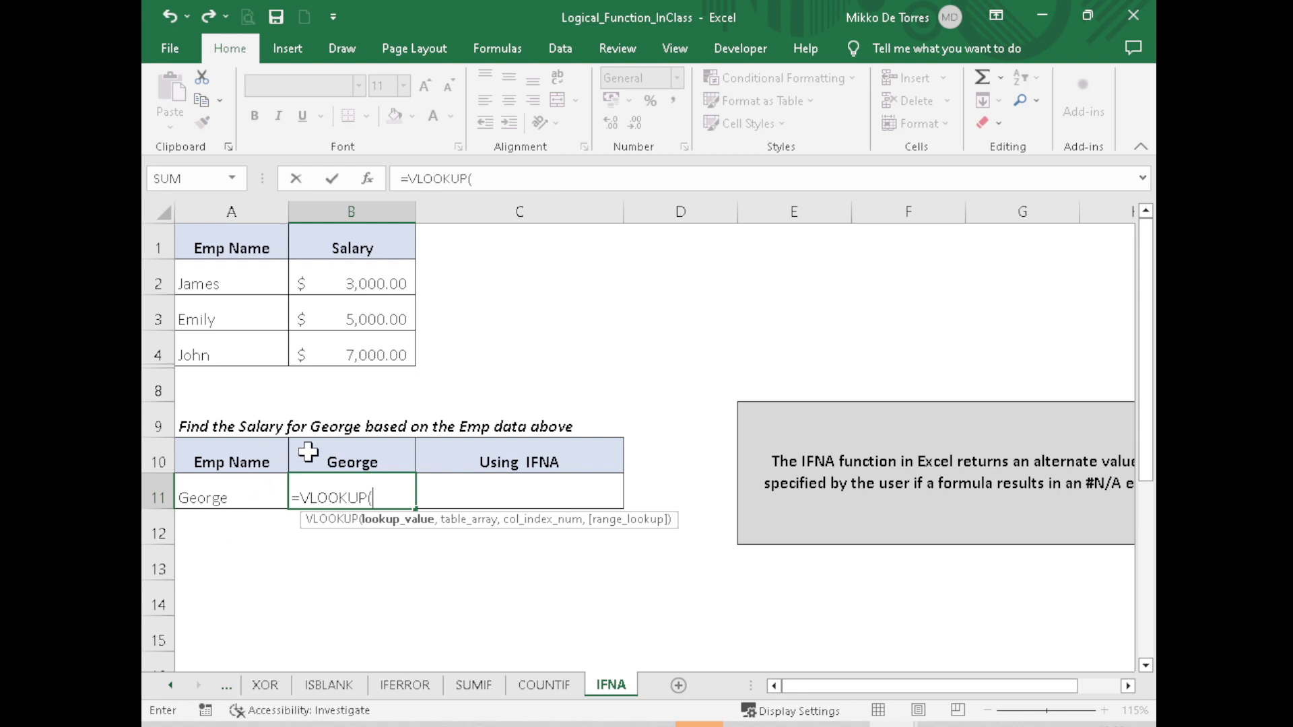
{"action": "left_click", "coordinate": [363, 459]}
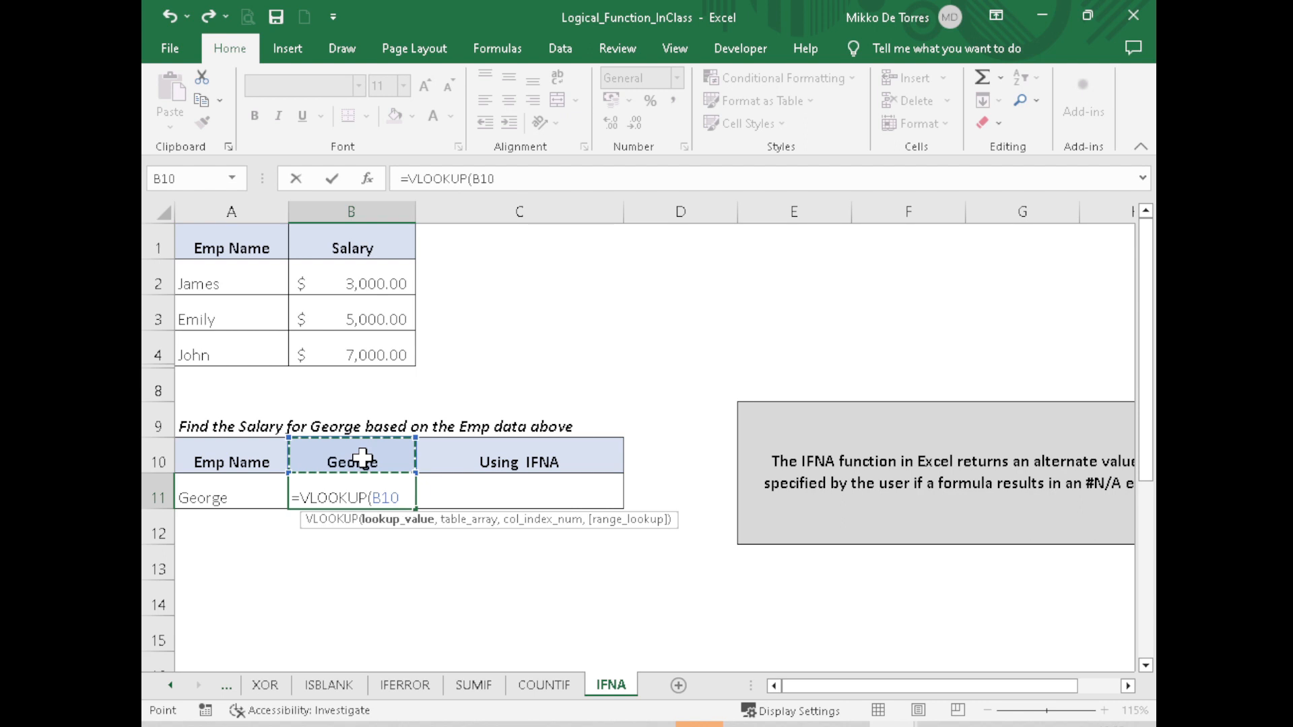
{"action": "type", "text": ","}
{"action": "left_click_drag", "start_coordinate": [239, 280], "coordinate": [381, 357]}
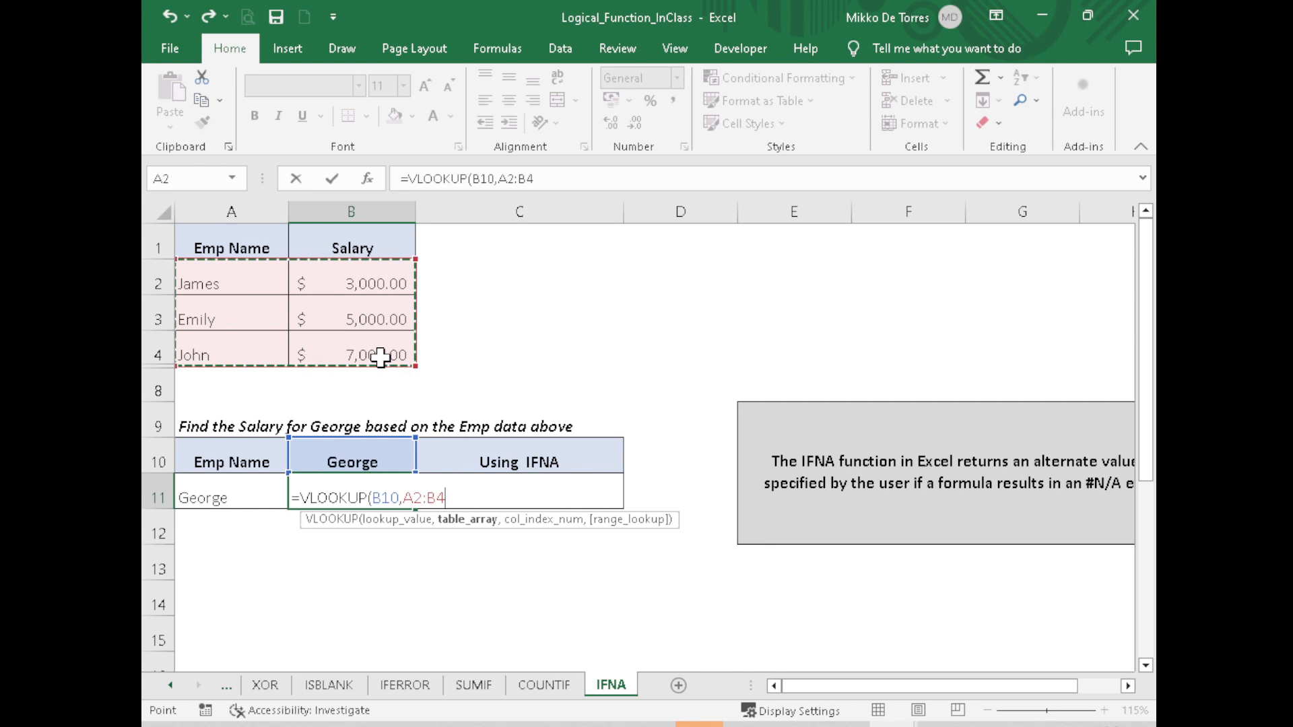
{"action": "type", "text": ","}
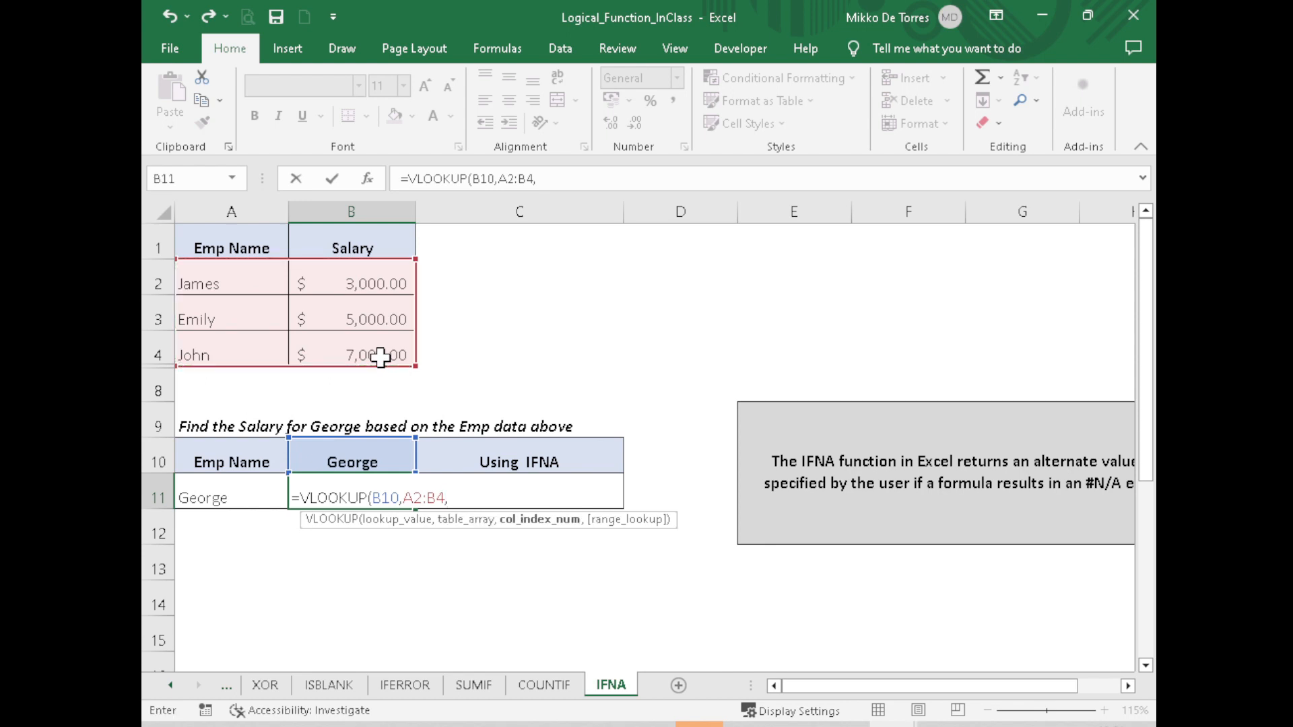
{"action": "type", "text": "2,"}
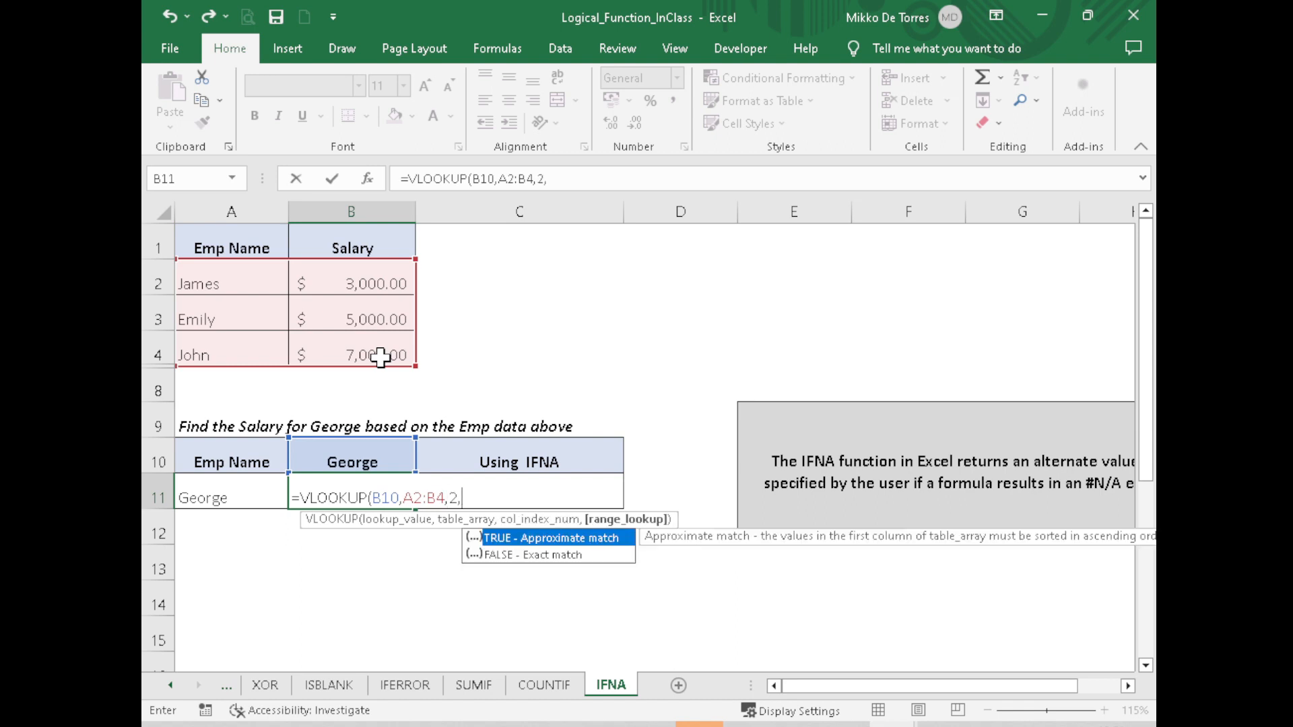
{"action": "type", "text": "FALSE"}
{"action": "key", "text": "Return"}
{"action": "left_click", "coordinate": [508, 495]}
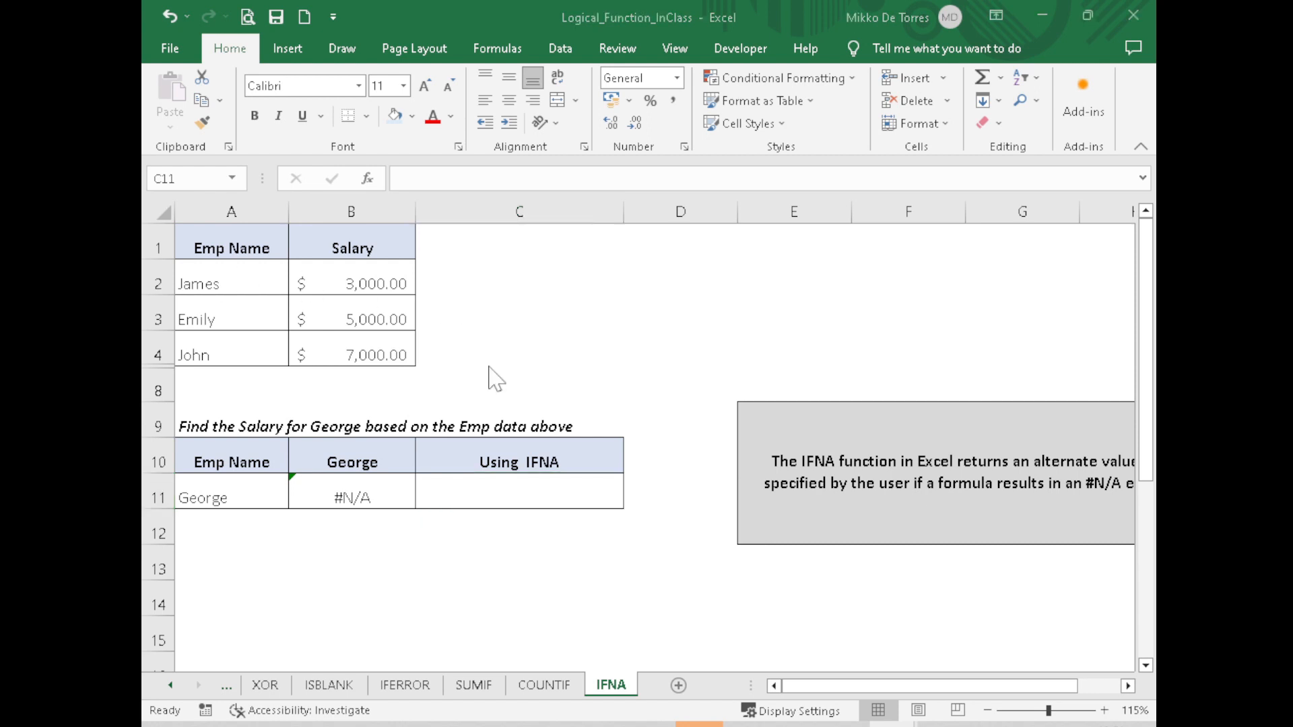
{"action": "left_click", "coordinate": [506, 495]}
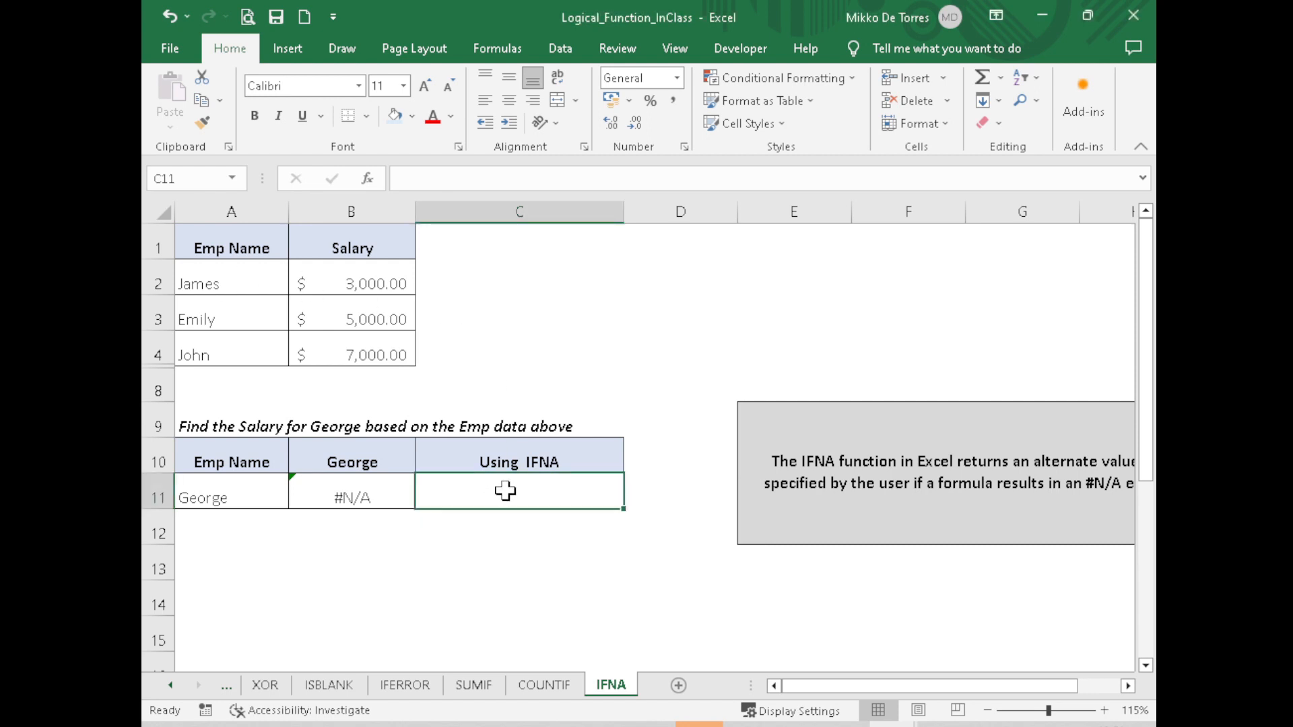
{"action": "type", "text": "=IFNA"}
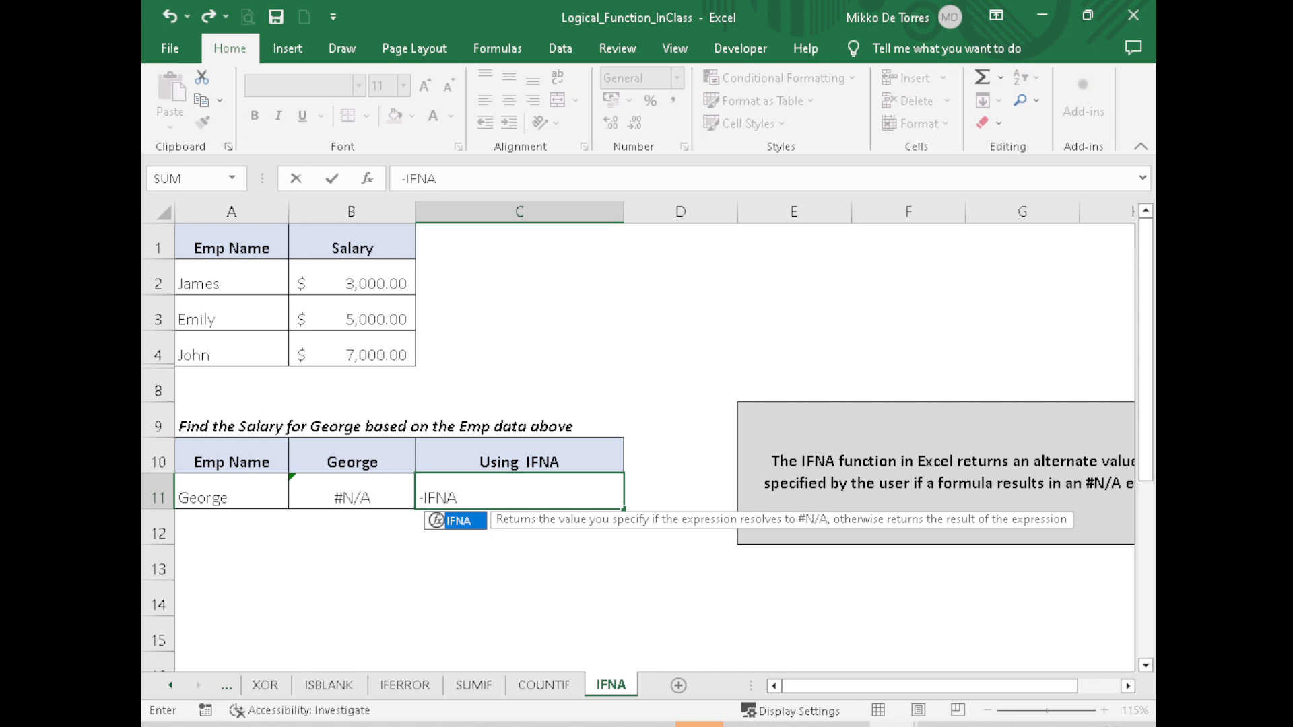
{"action": "type", "text": "("}
{"action": "key", "text": "BackSpace"}
{"action": "key", "text": "BackSpace"}
{"action": "key", "text": "BackSpace"}
{"action": "key", "text": "BackSpace"}
{"action": "key", "text": "BackSpace"}
{"action": "key", "text": "BackSpace"}
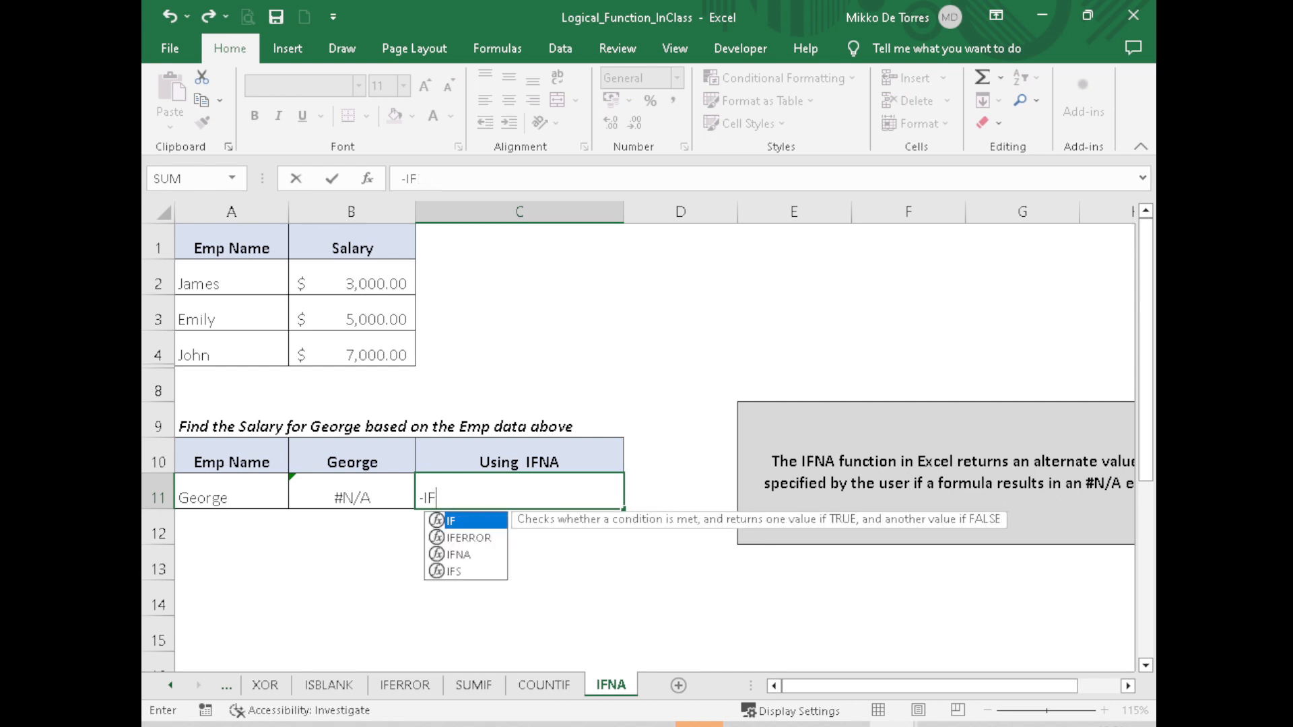
Step: Begin an IFNA formula in C11 with VLOOKUP(B10,A2:B4,2,FALSE) as its value argument
{"action": "type", "text": "=IFN"}
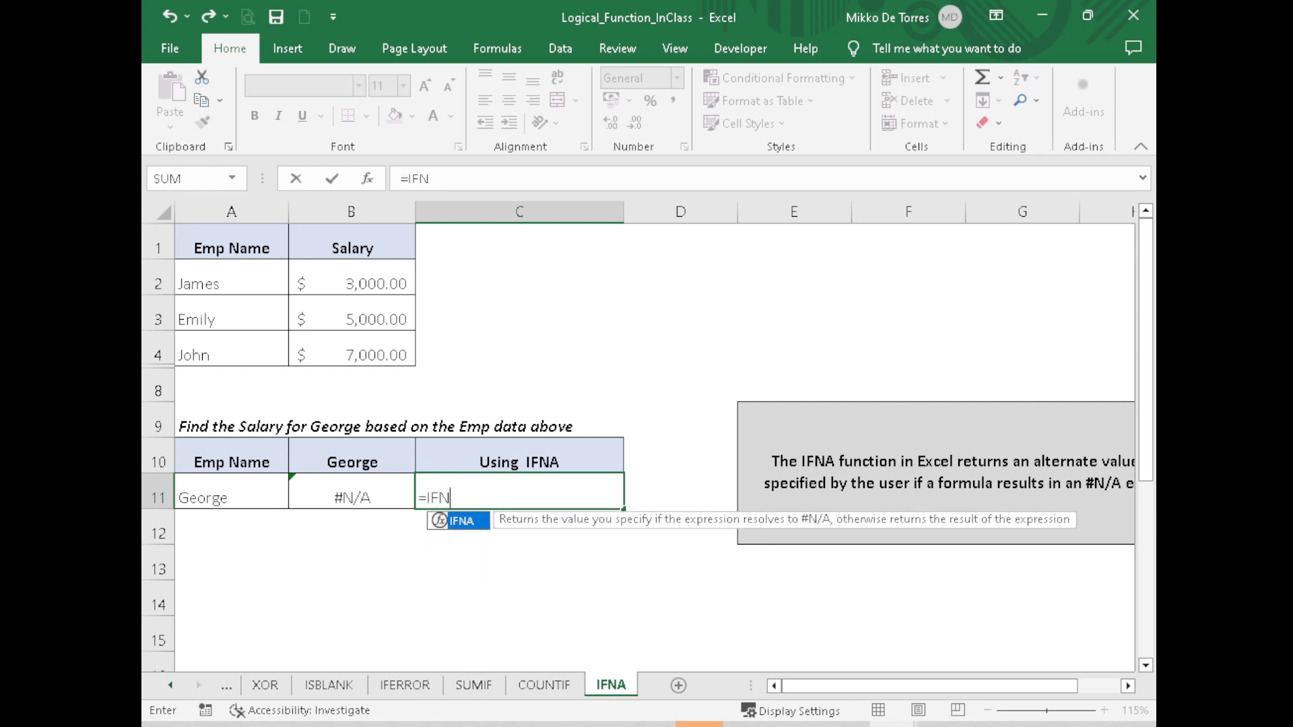
{"action": "type", "text": "A("}
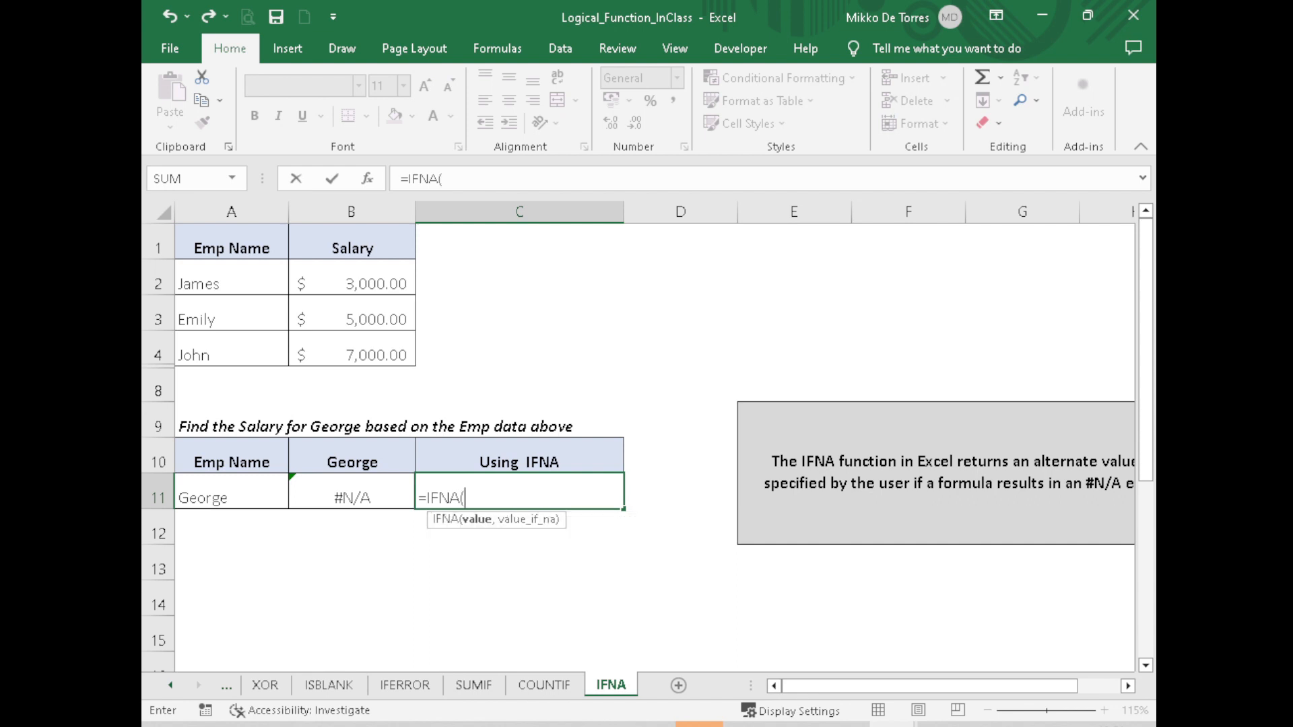
{"action": "type", "text": "VLOOK"}
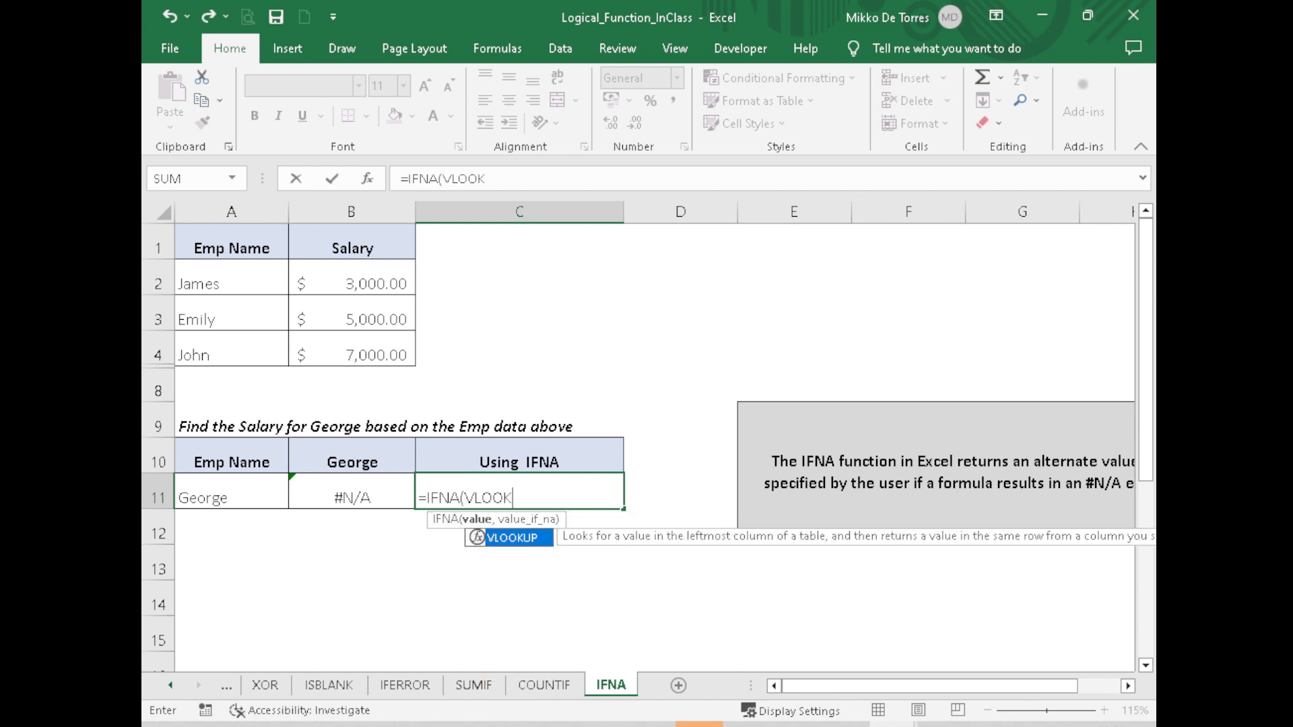
{"action": "type", "text": "UP("}
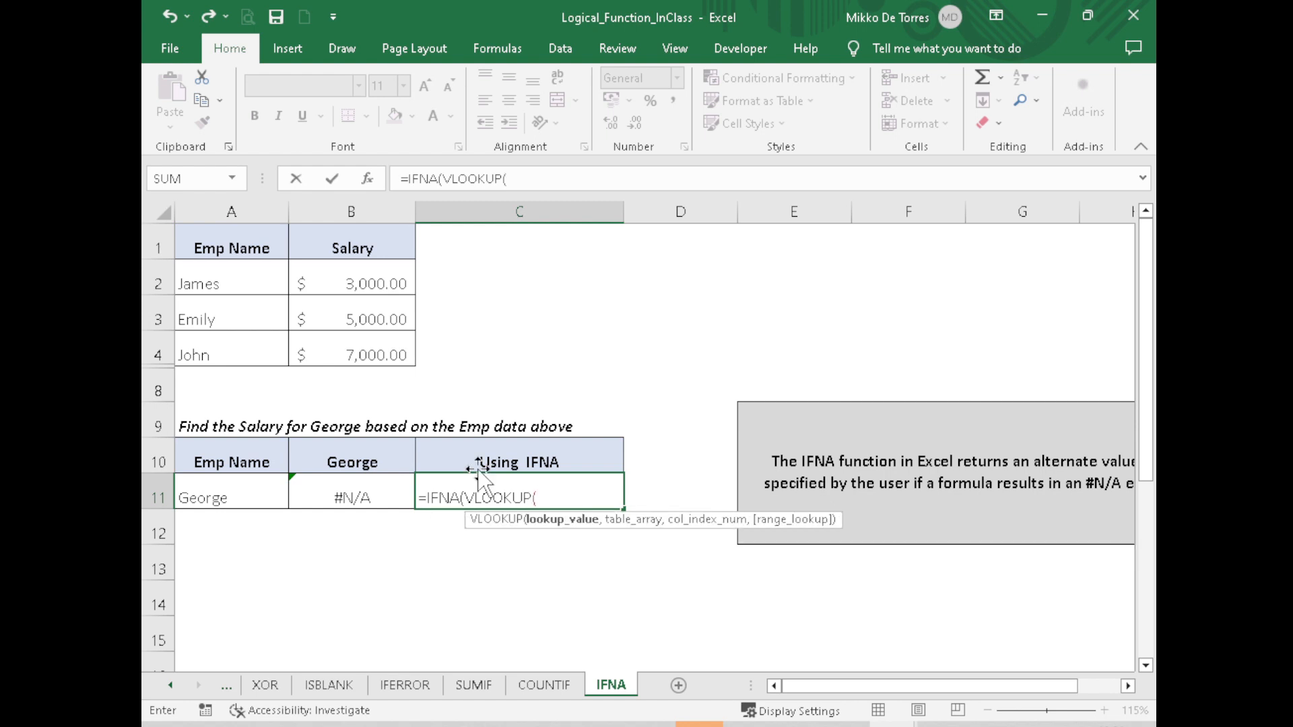
{"action": "left_click", "coordinate": [364, 460]}
{"action": "type", "text": ","}
{"action": "left_click_drag", "start_coordinate": [254, 282], "coordinate": [359, 347]}
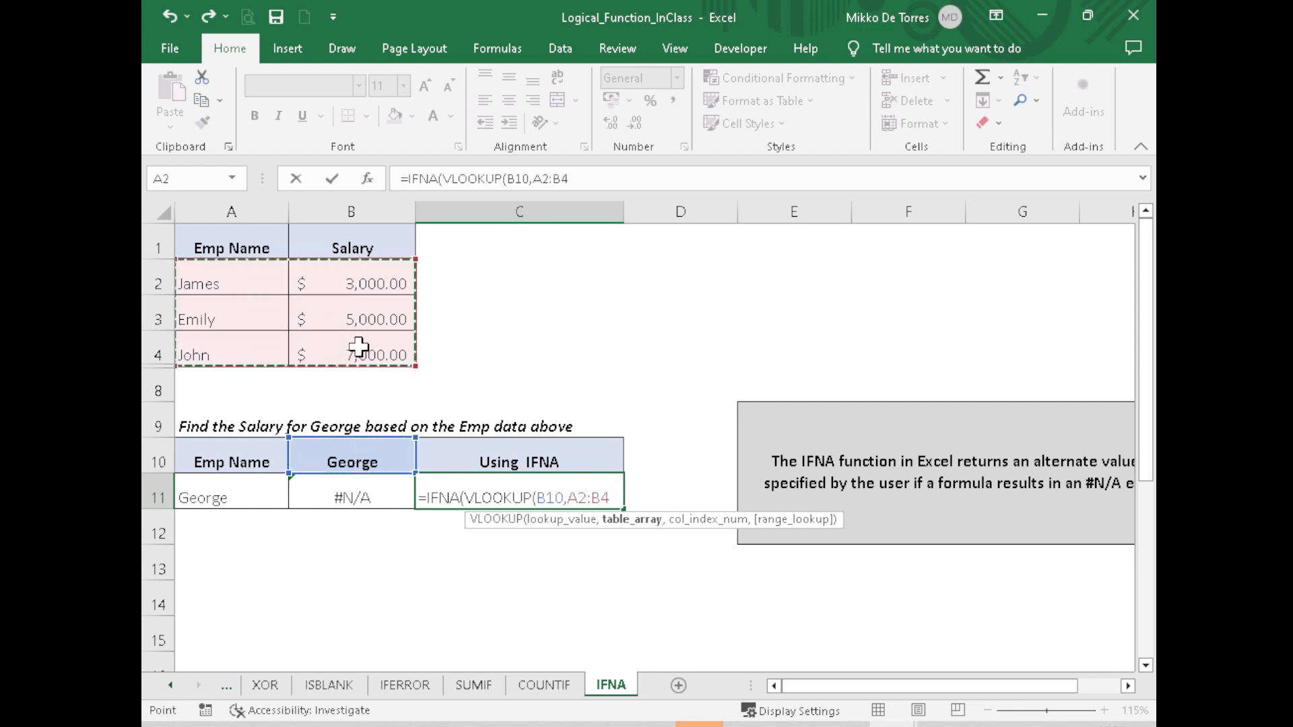
{"action": "type", "text": ",2"}
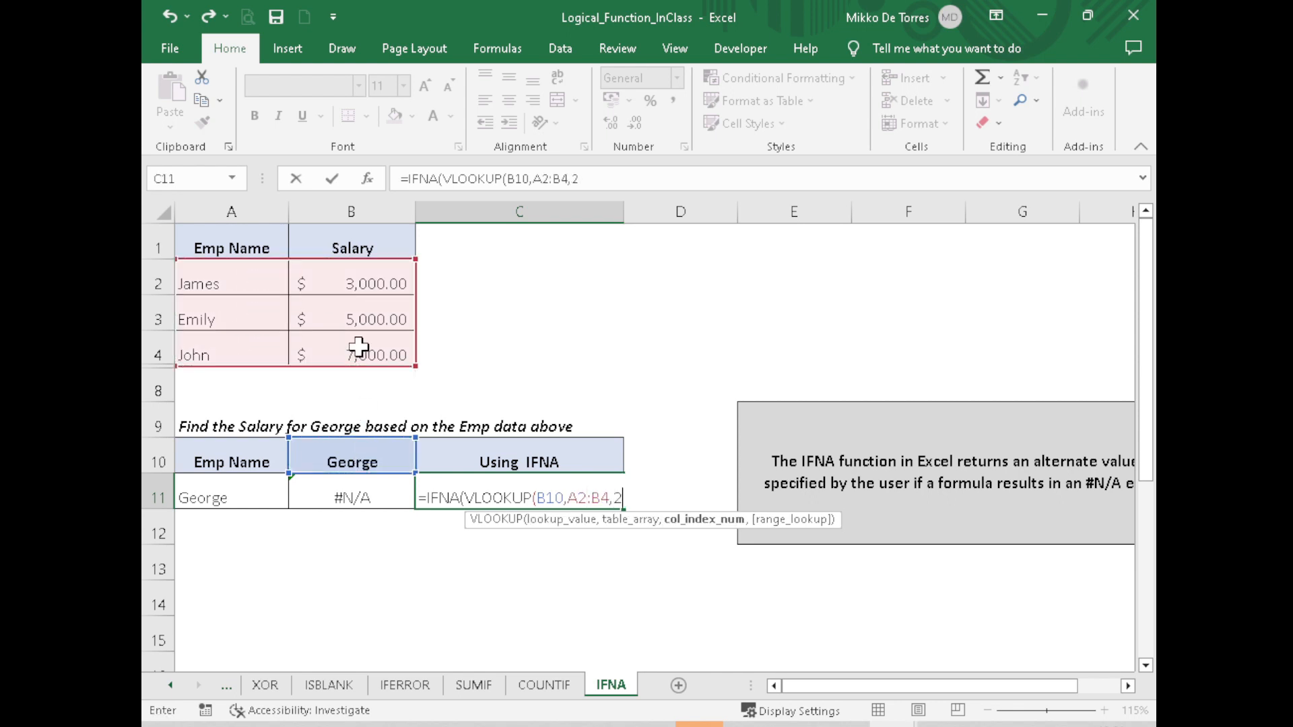
{"action": "type", "text": ","}
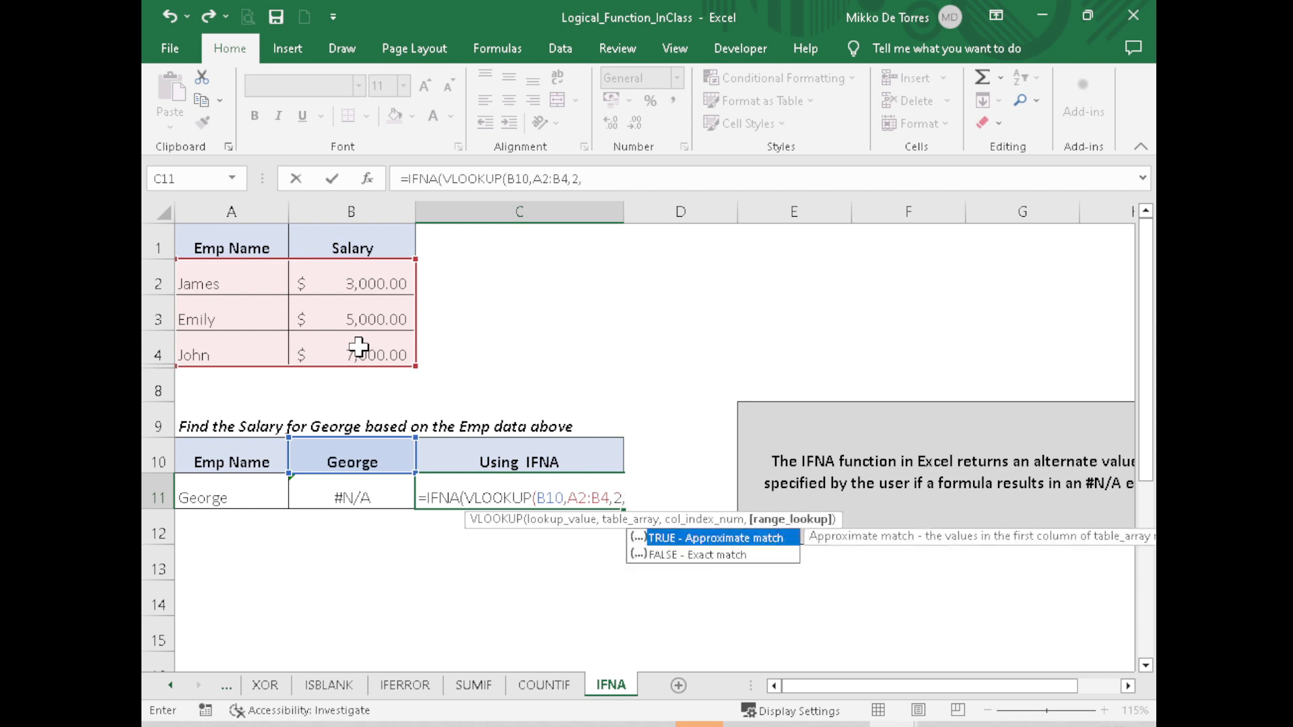
{"action": "type", "text": "FALSE),"}
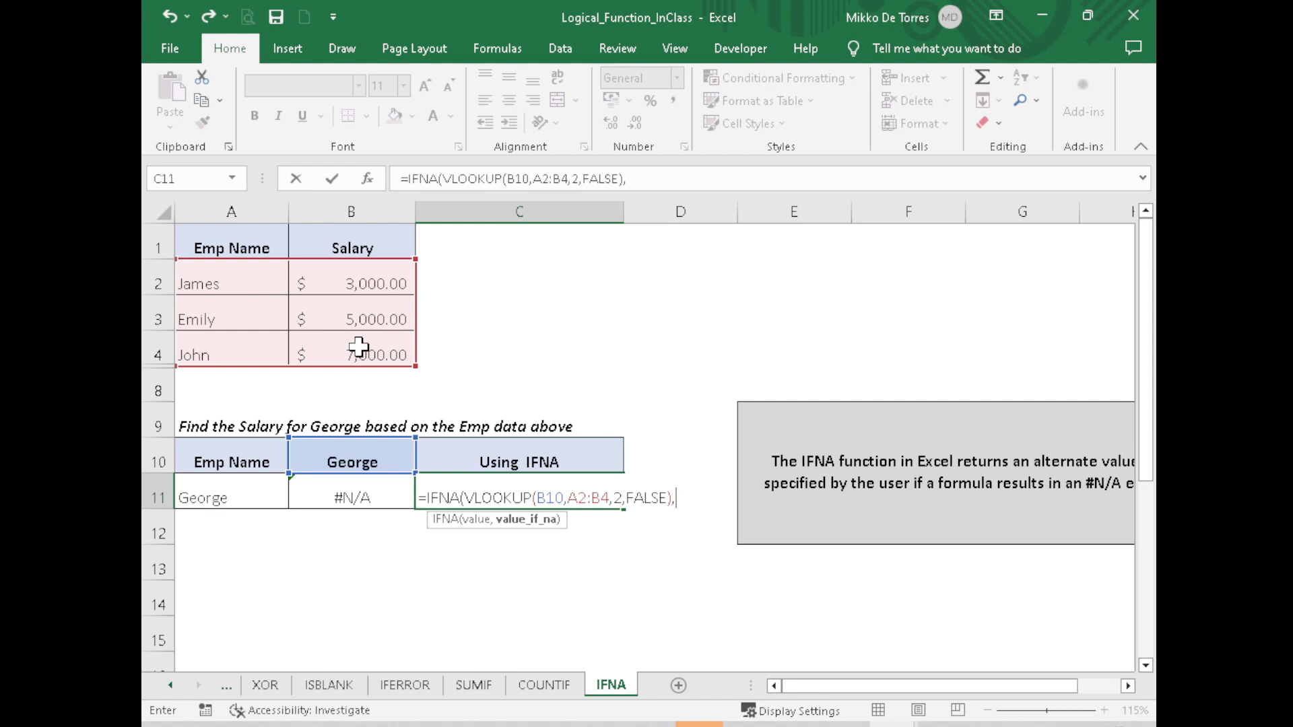
Step: Complete the C11 IFNA formula with "Lookup value not existing" as the alternate value and reselect the cell
{"action": "type", "text": "\"Lookup"}
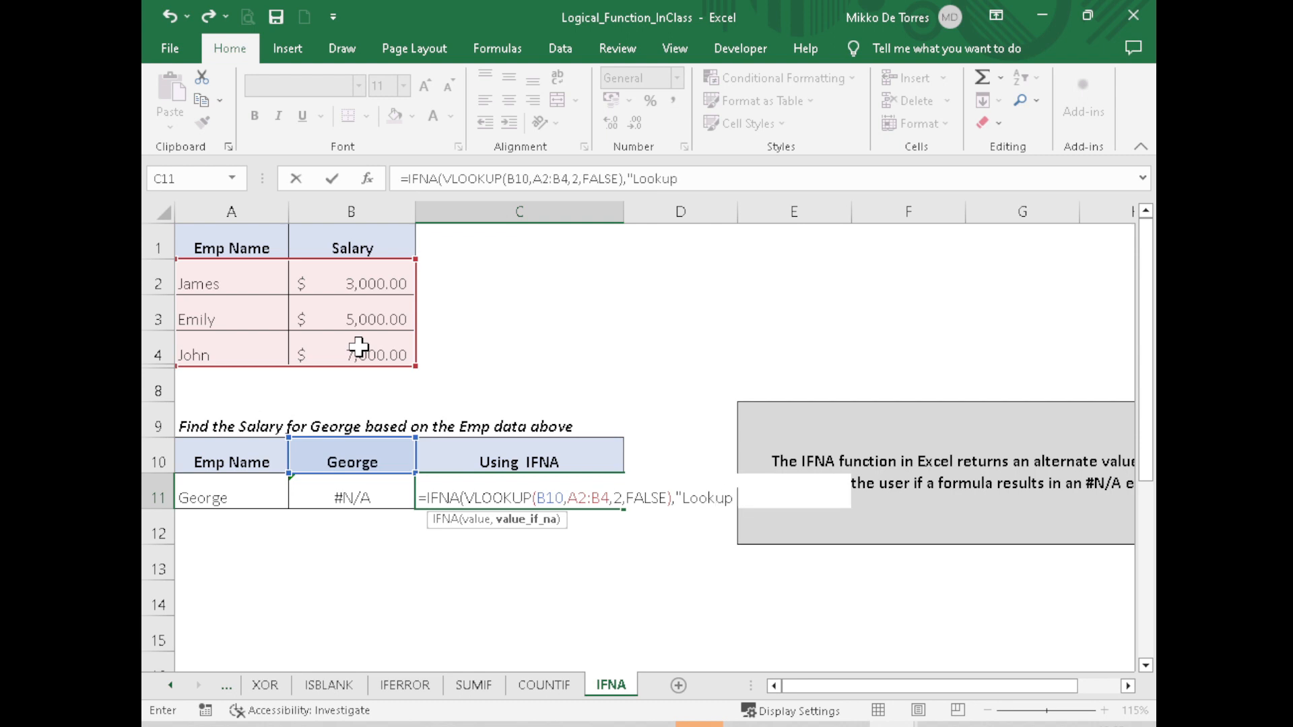
{"action": "type", "text": " value not existing"}
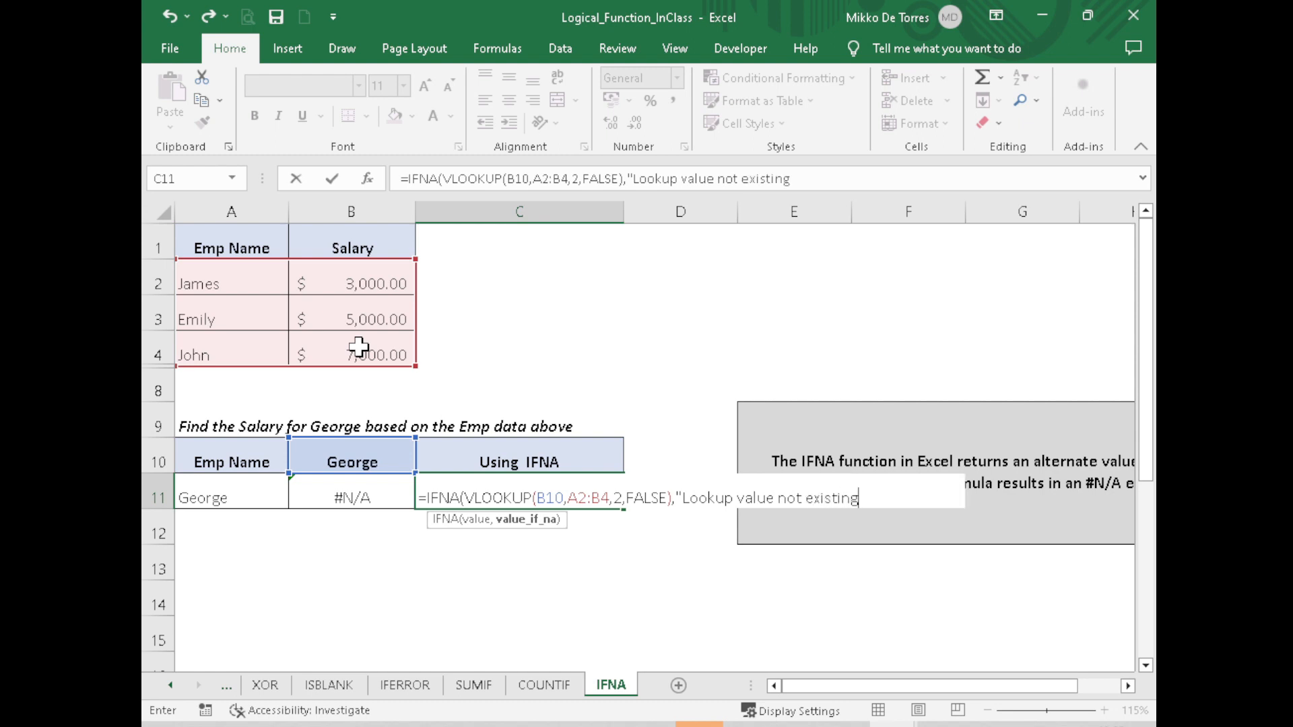
{"action": "type", "text": "\""}
{"action": "key", "text": "Return"}
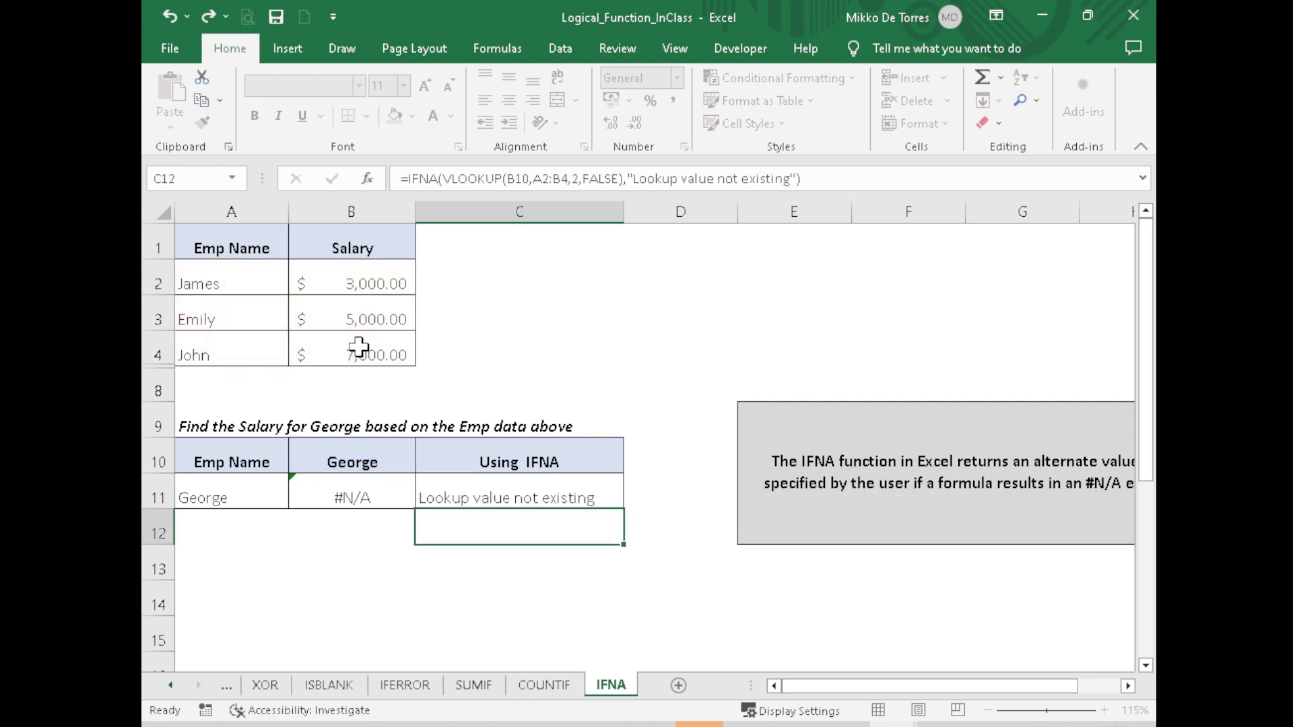
{"action": "left_click", "coordinate": [496, 496]}
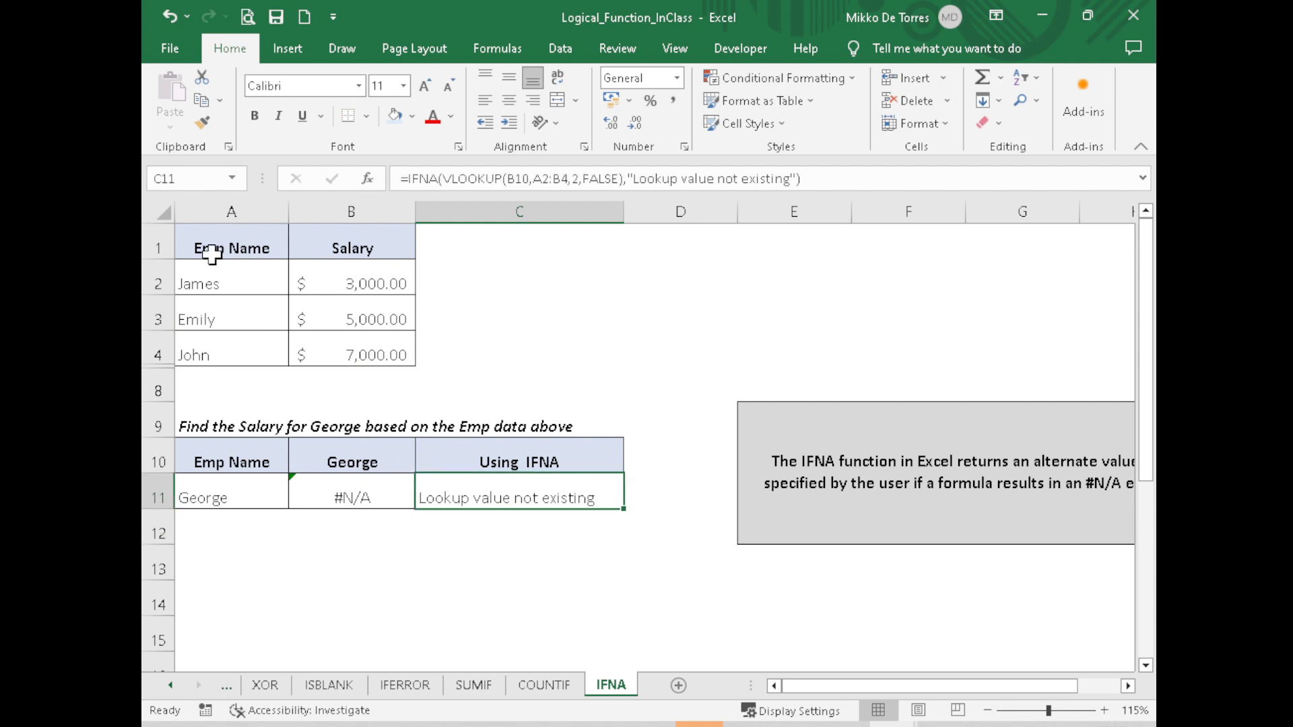
Step: Test the lookups by replacing the employee name in A2 with the name from B10, and undo the change
{"action": "left_click", "coordinate": [202, 277]}
{"action": "type", "text": "Go"}
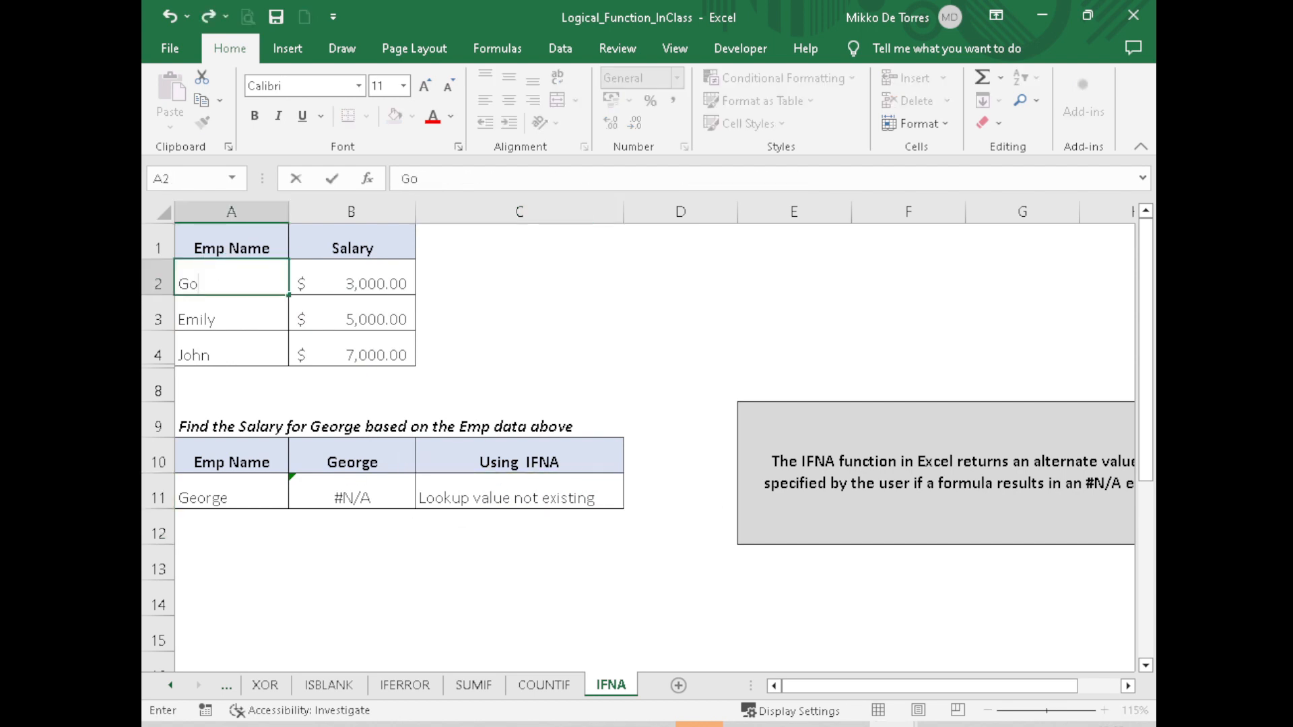
{"action": "key", "text": "BackSpace"}
{"action": "type", "text": "eorge"}
{"action": "key", "text": "Return"}
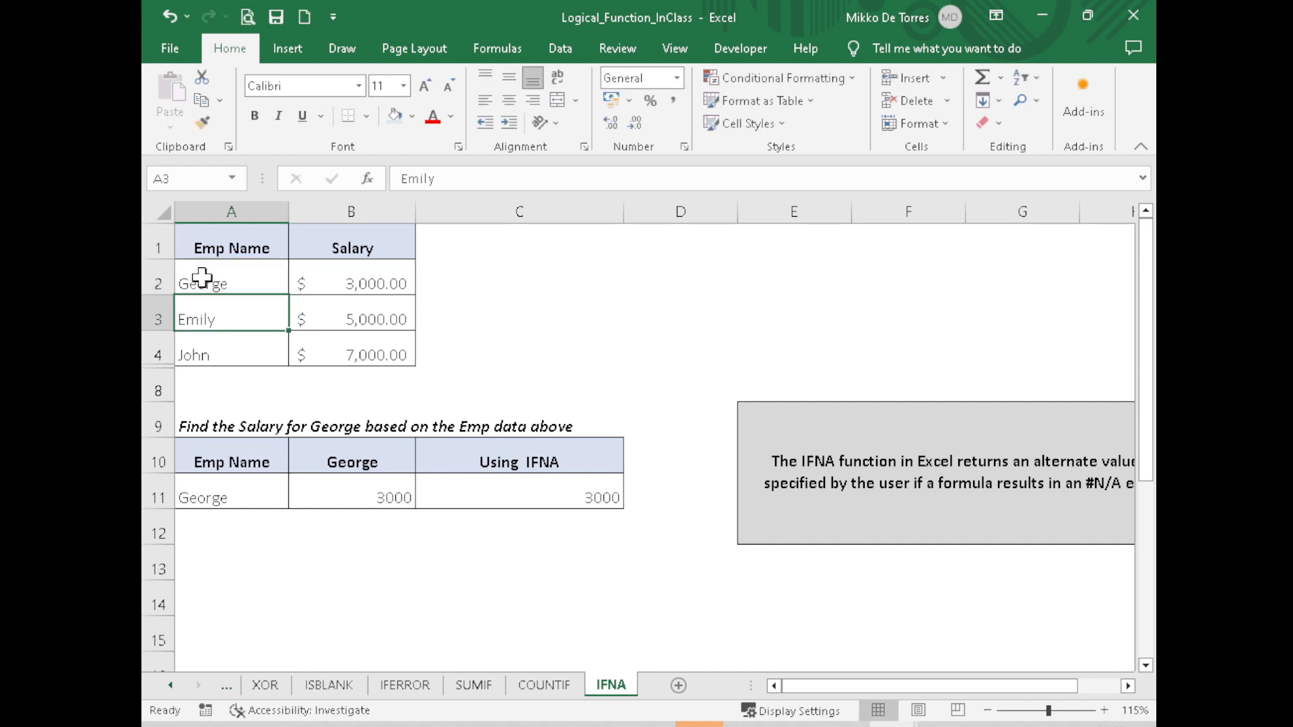
{"action": "left_click", "coordinate": [202, 277]}
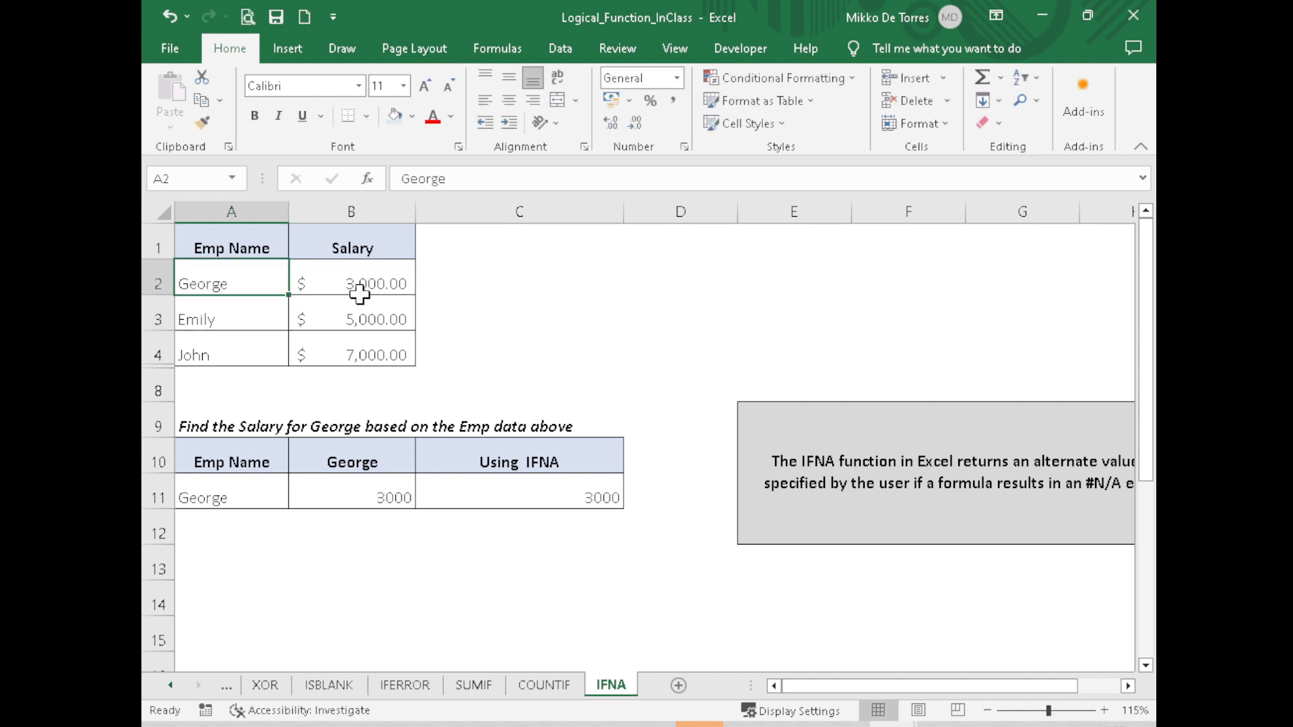
{"action": "left_click", "coordinate": [166, 16]}
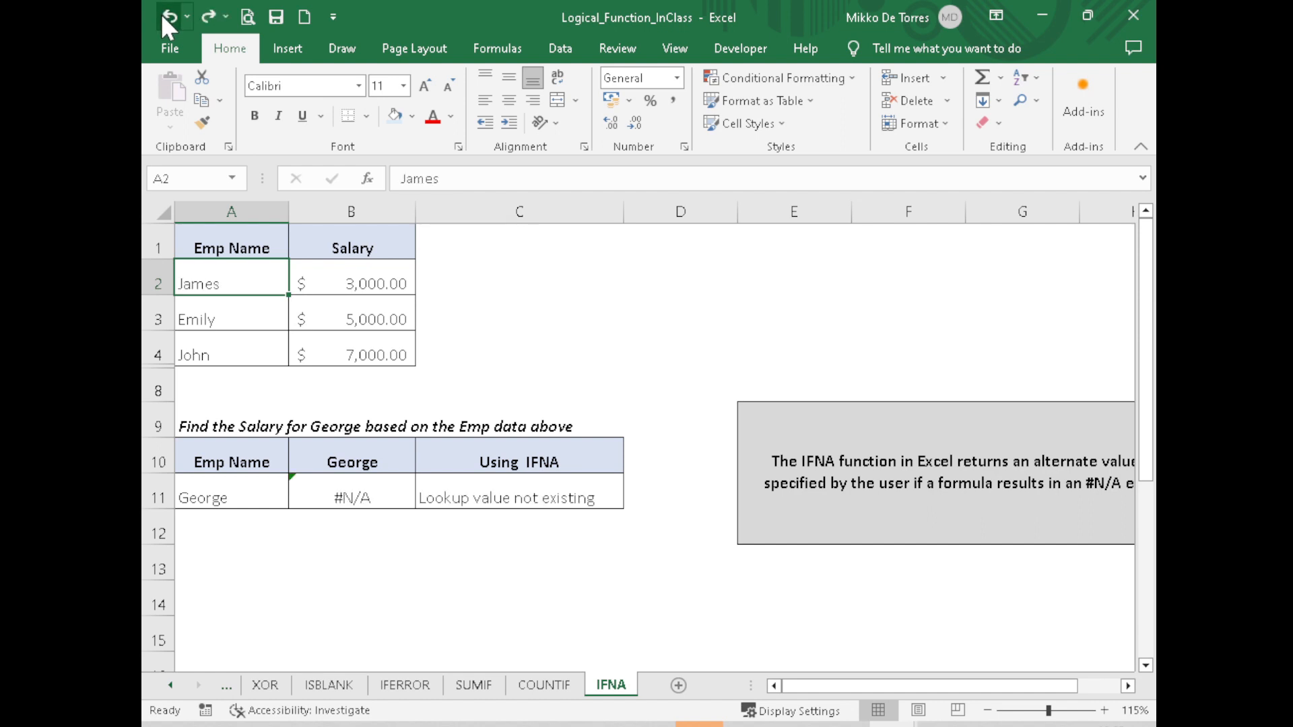
Step: Replace the employee name in A3 with the name from B10 to test the lookups
{"action": "left_click", "coordinate": [254, 323]}
{"action": "type", "text": "George"}
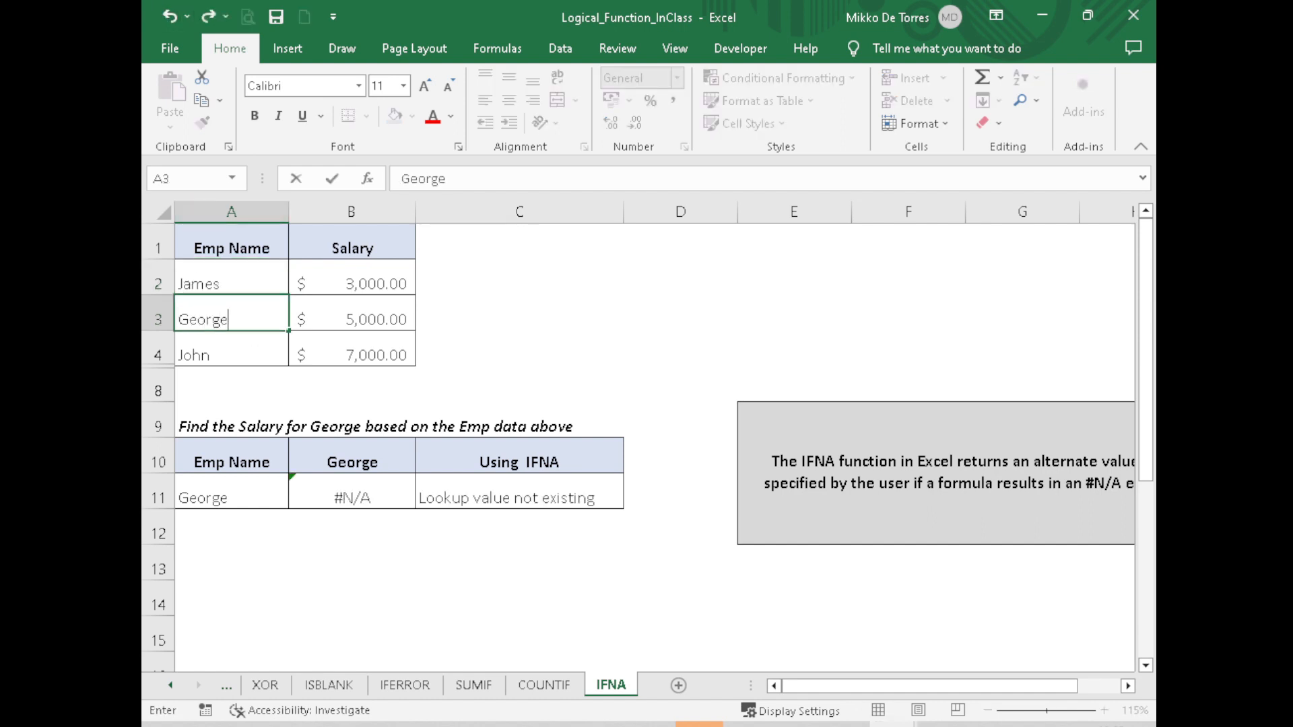
{"action": "key", "text": "Return"}
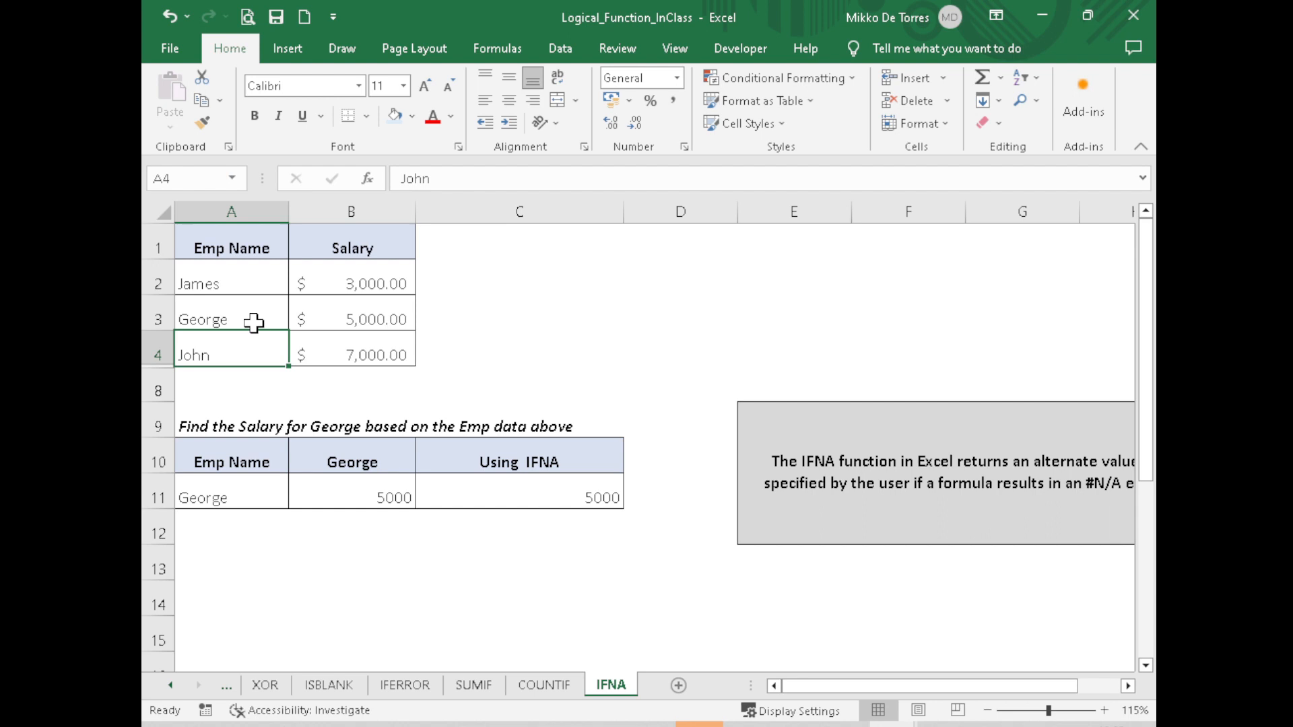
Step: Replace the salary in B3 with the lookup name from B10 to test returning text, and select the empty cell C8
{"action": "left_click", "coordinate": [341, 321]}
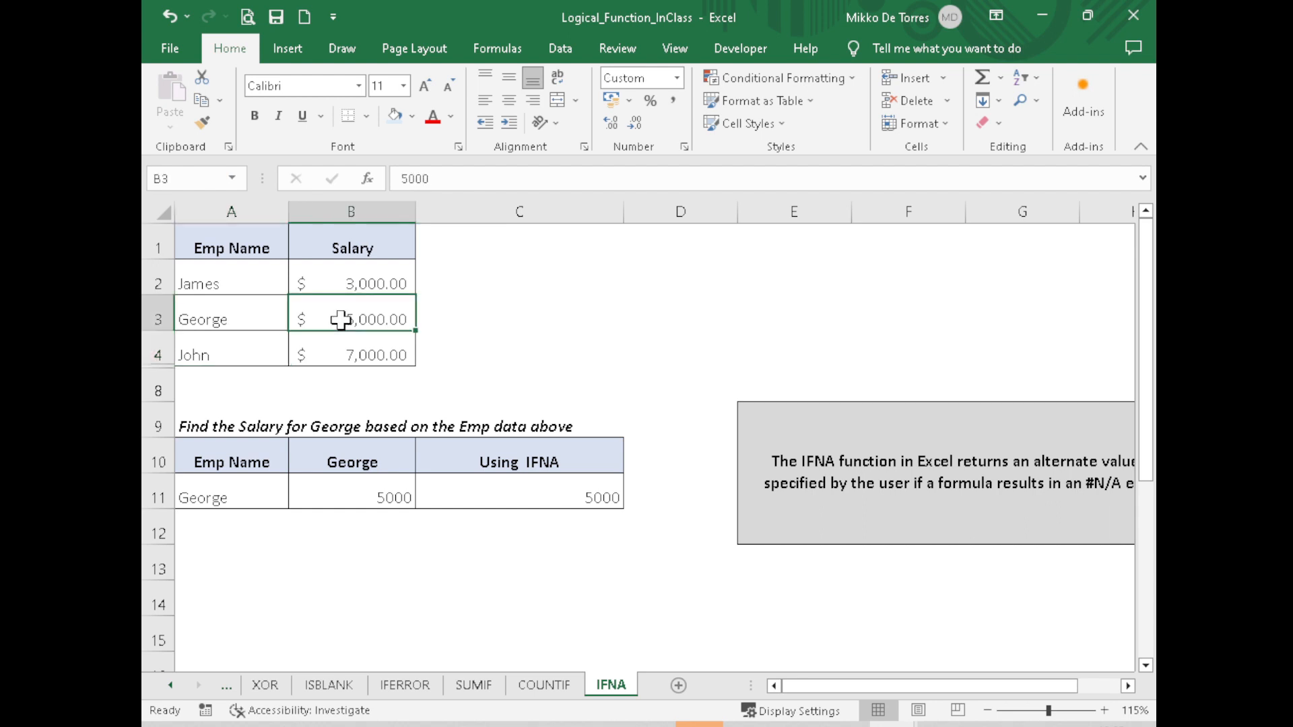
{"action": "type", "text": "Goerg"}
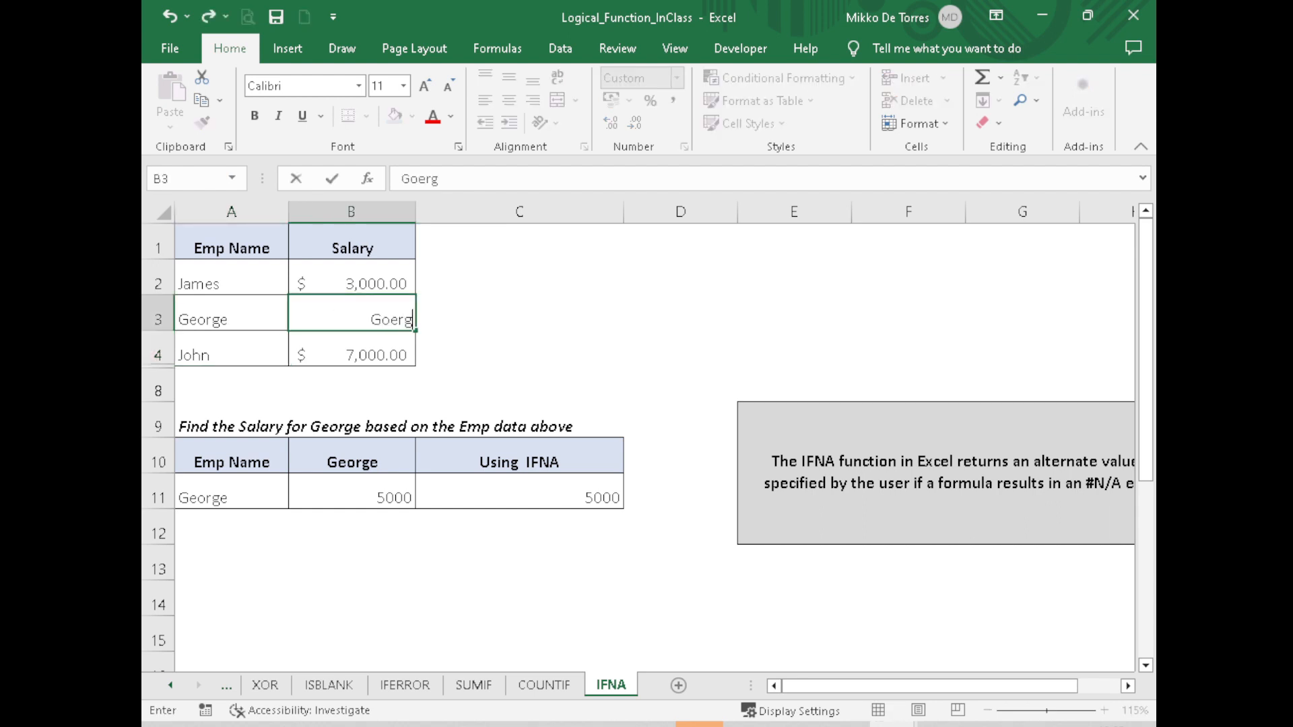
{"action": "key", "text": "BackSpace"}
{"action": "key", "text": "BackSpace"}
{"action": "key", "text": "BackSpace"}
{"action": "key", "text": "BackSpace"}
{"action": "type", "text": "eorge"}
{"action": "key", "text": "Return"}
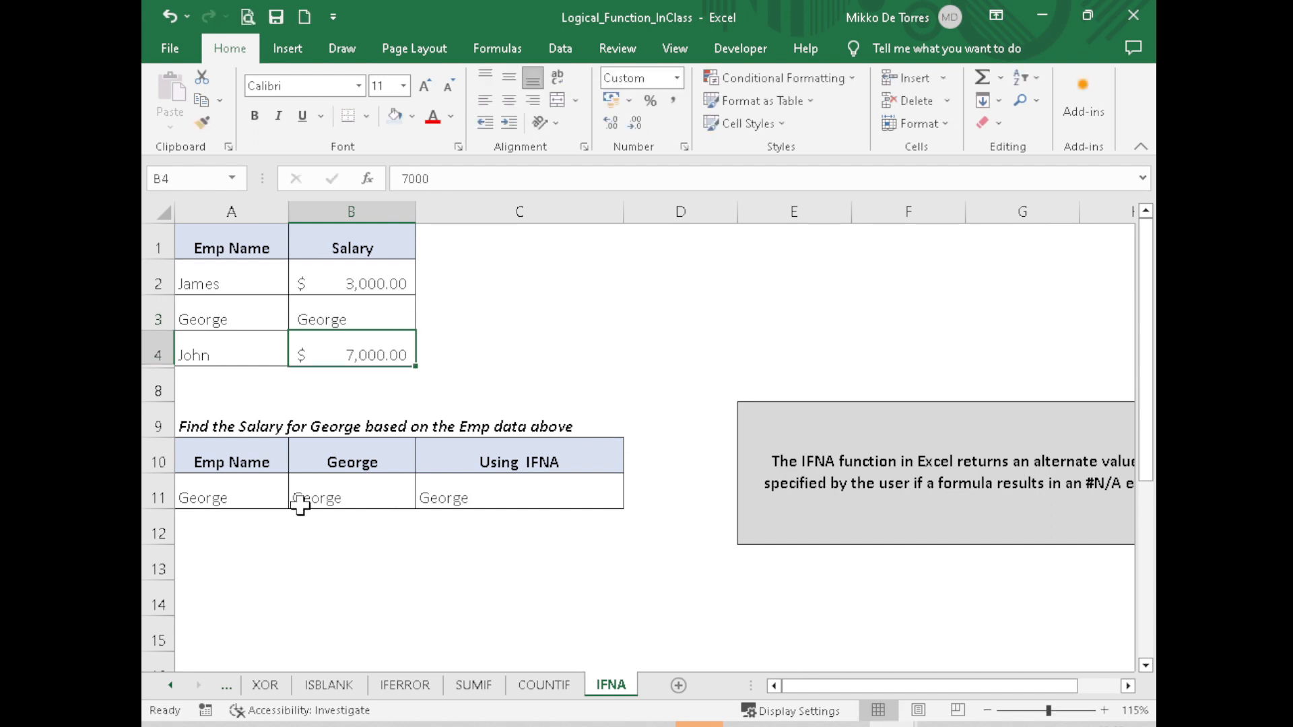
{"action": "left_click", "coordinate": [495, 381]}
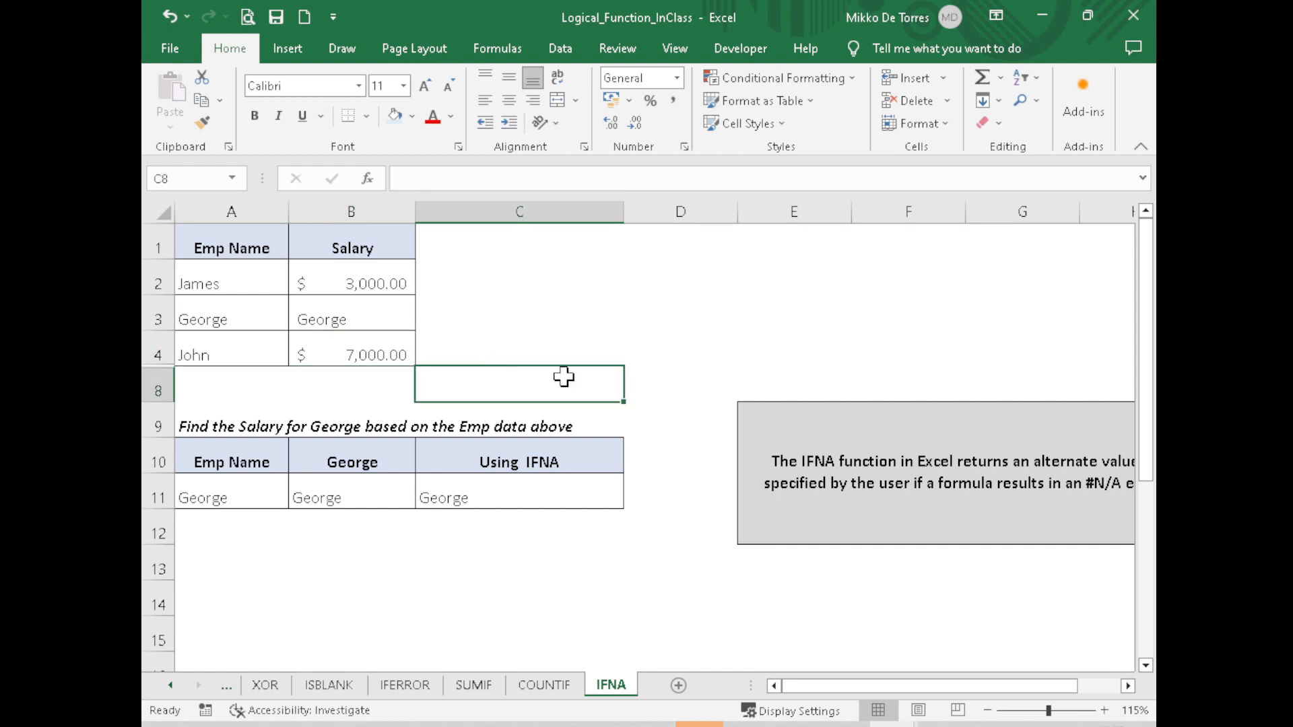